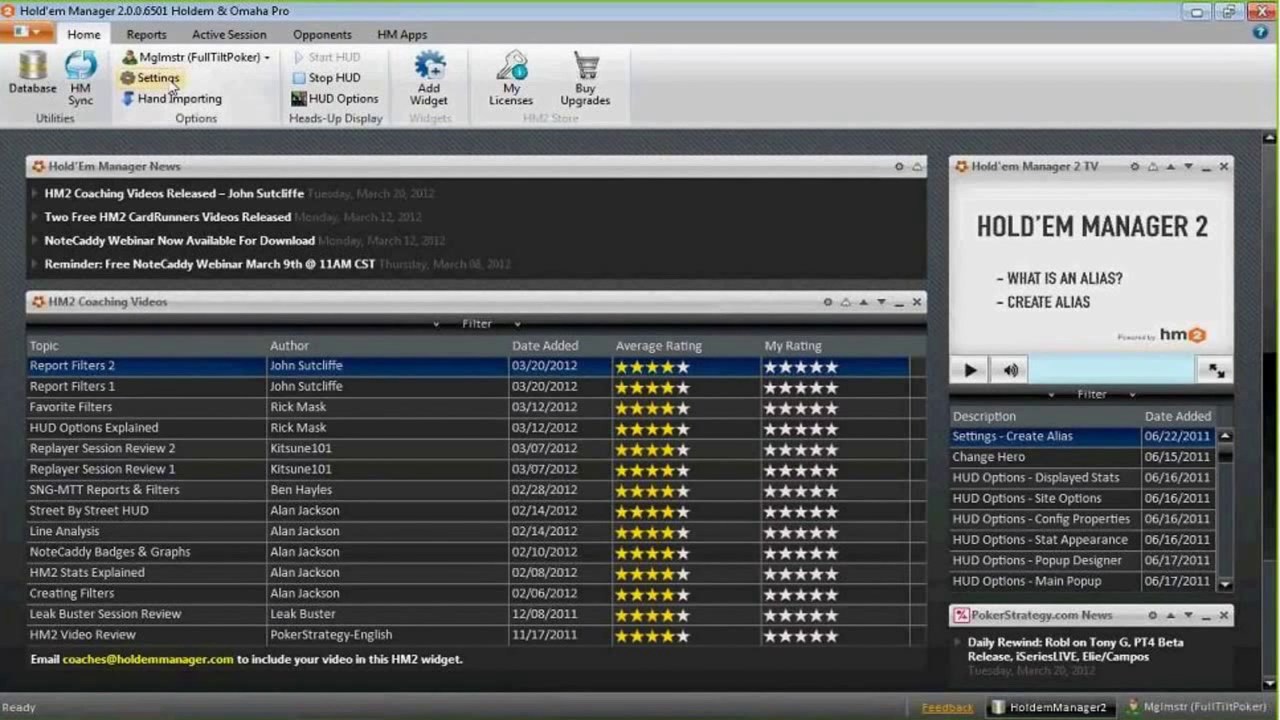
View the available theme choices in the general settings, leaving the Dark theme selected, and close the settings
{"action": "left_click", "coordinate": [166, 84]}
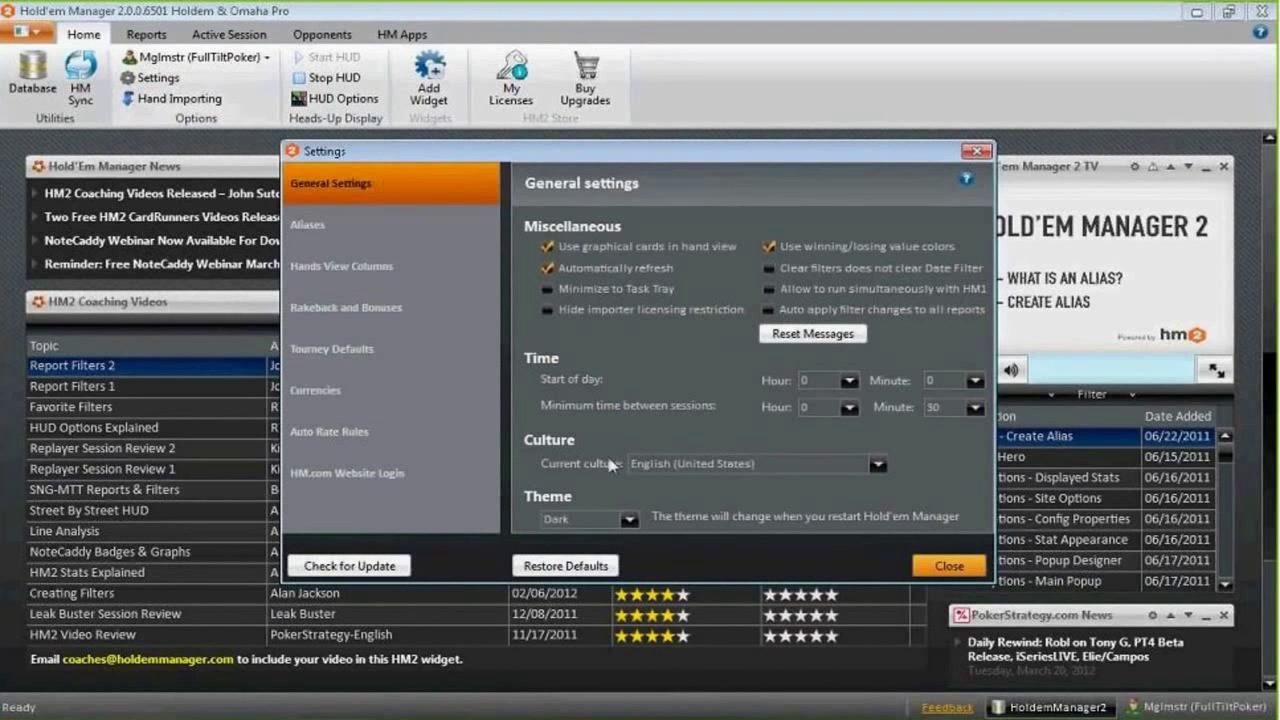
{"action": "left_click", "coordinate": [628, 521]}
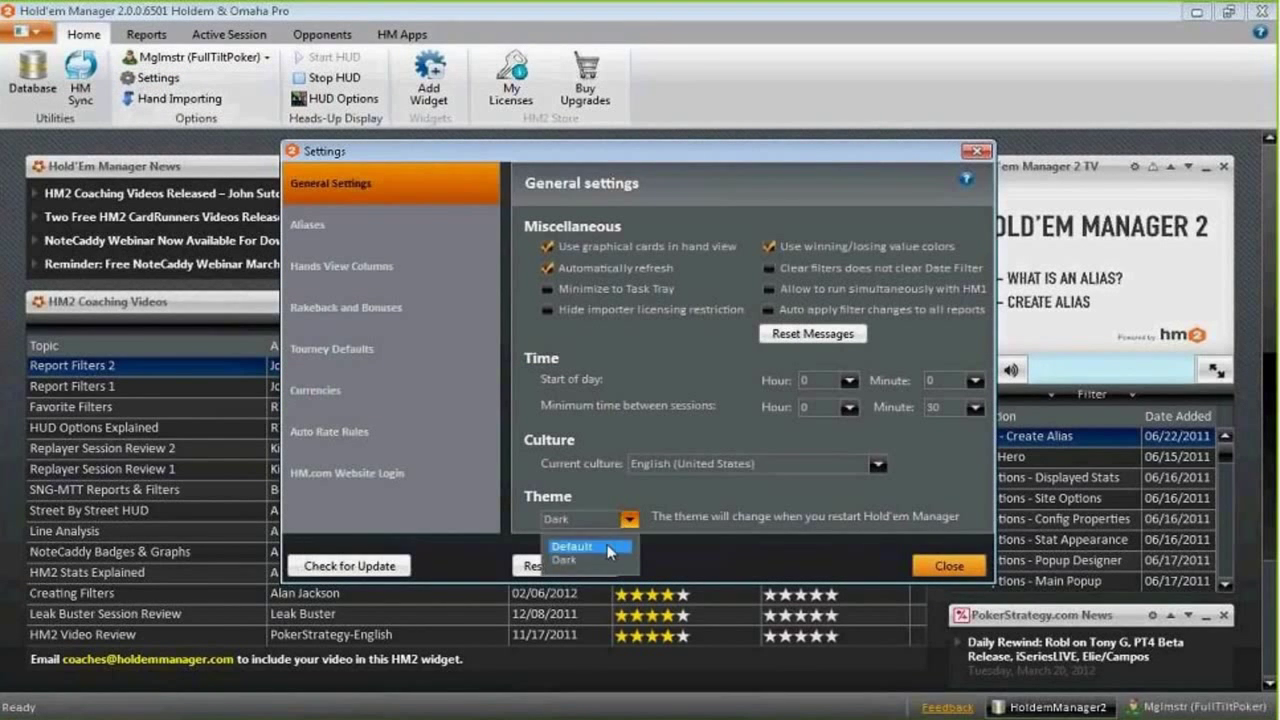
{"action": "left_click", "coordinate": [583, 487]}
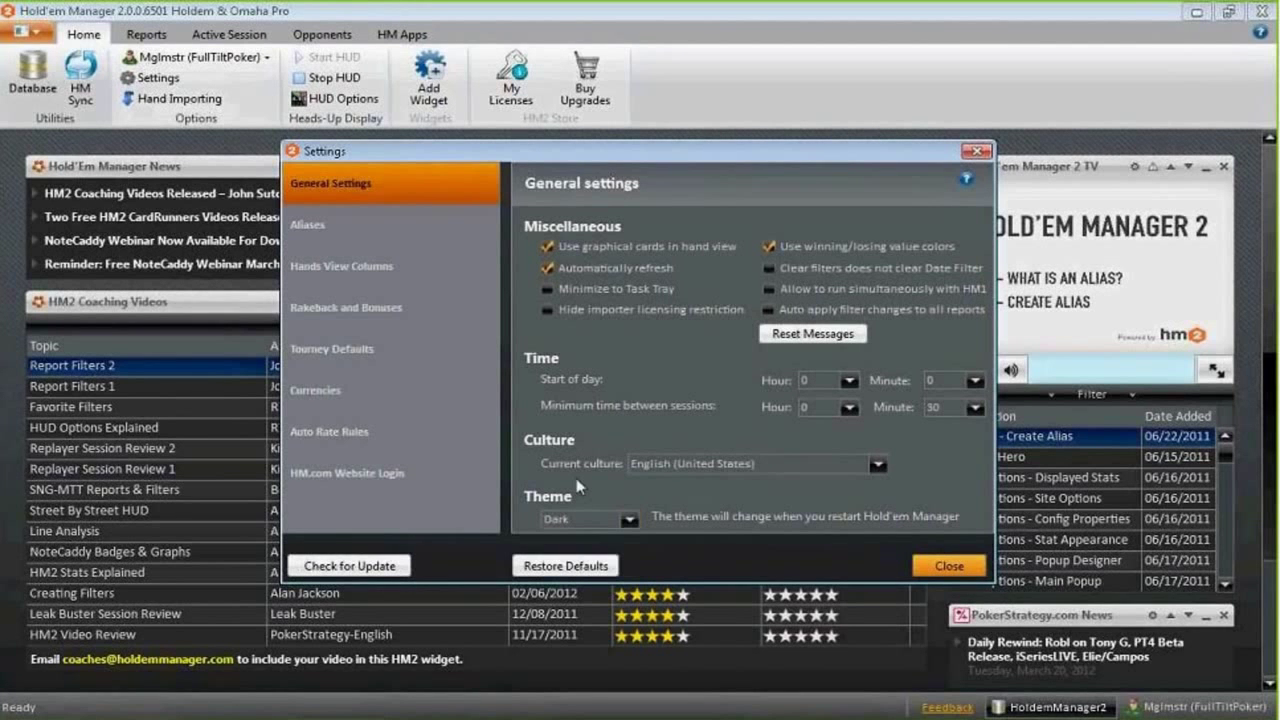
{"action": "left_click", "coordinate": [949, 566]}
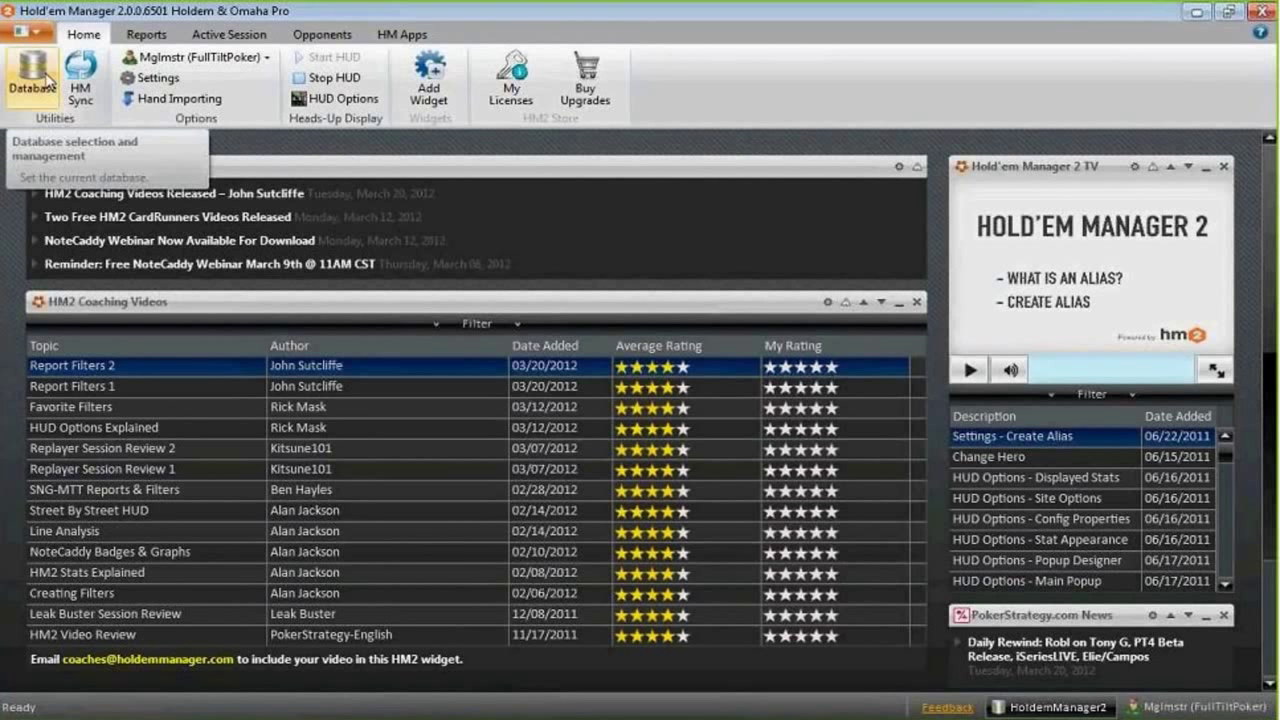
Review the contents info of the HoldemManager2 database and the options for importing from Holdem Manager 1, then close the Database Manager
{"action": "left_click", "coordinate": [1038, 710]}
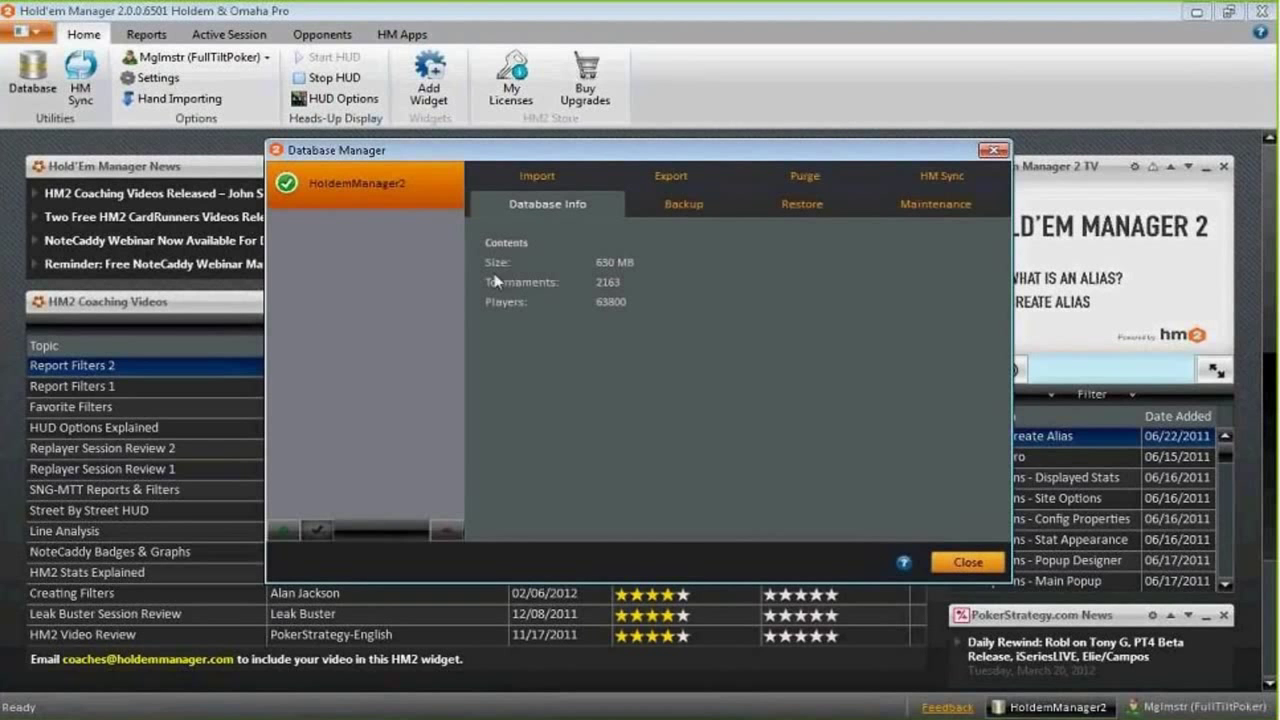
{"action": "left_click", "coordinate": [535, 183]}
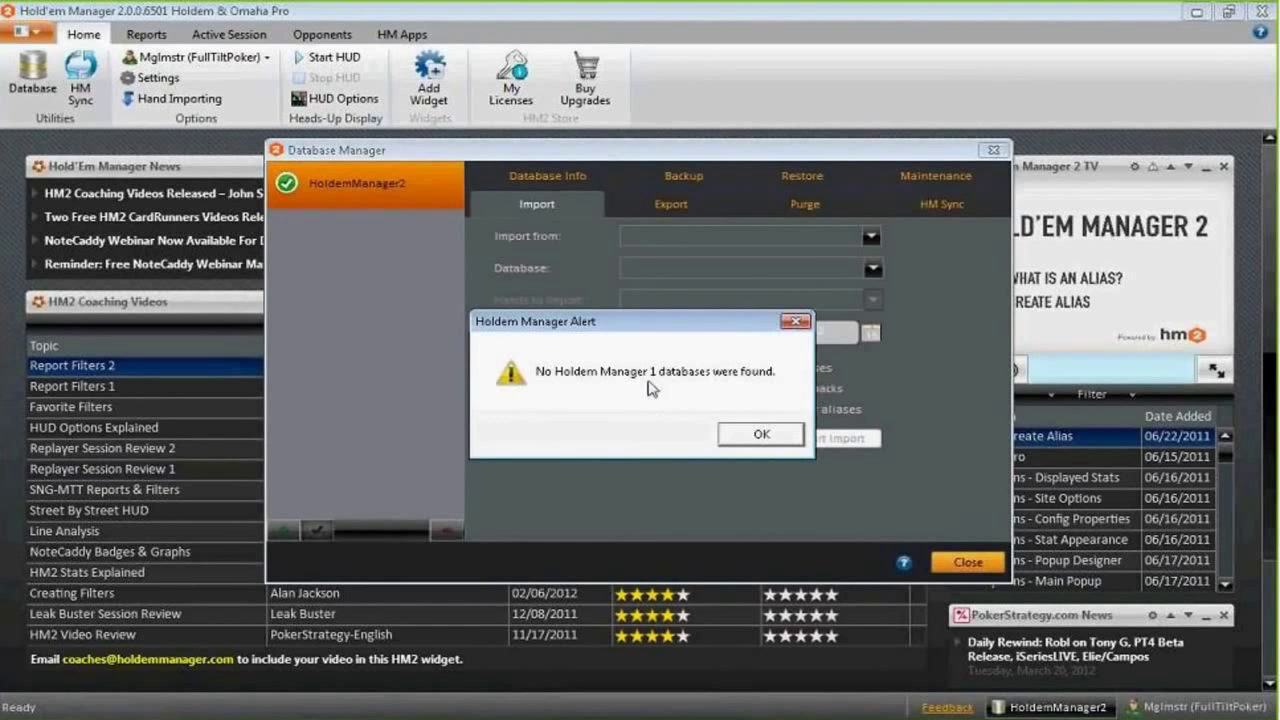
{"action": "left_click", "coordinate": [760, 434]}
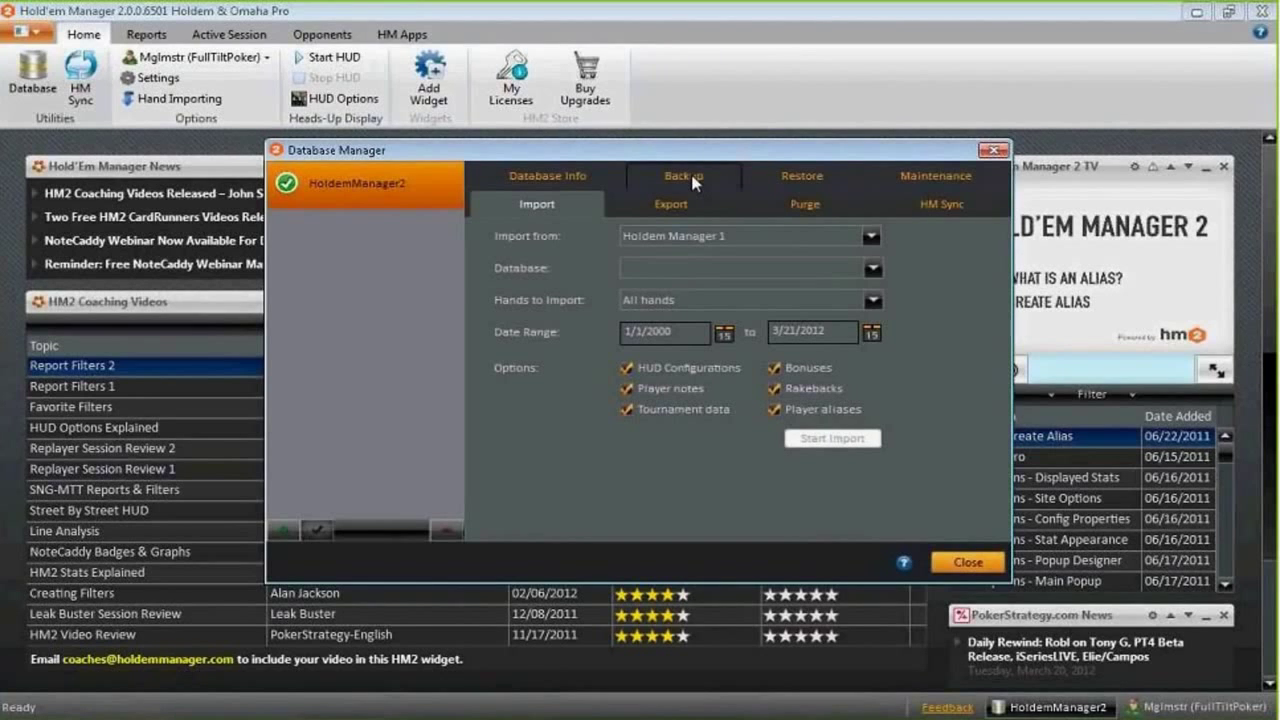
{"action": "left_click", "coordinate": [964, 561]}
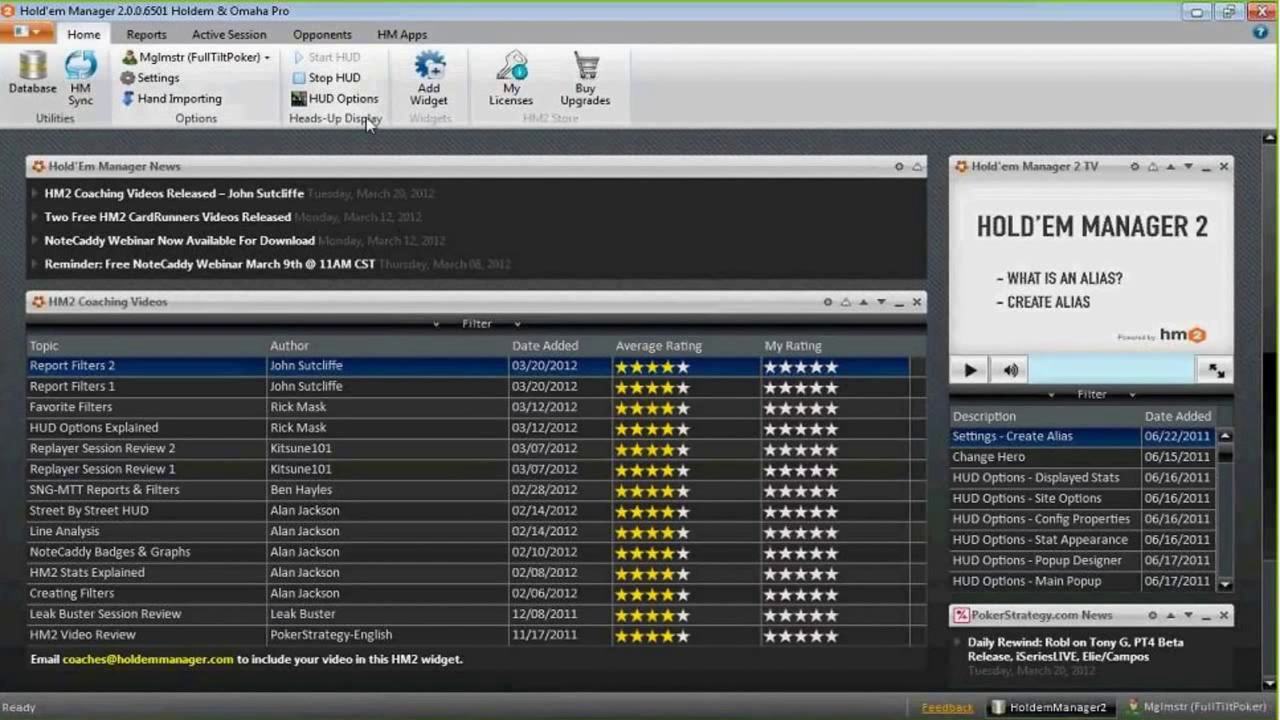
Look through the Reports, Active Session and Opponents views and return to the Home view
{"action": "left_click", "coordinate": [146, 35]}
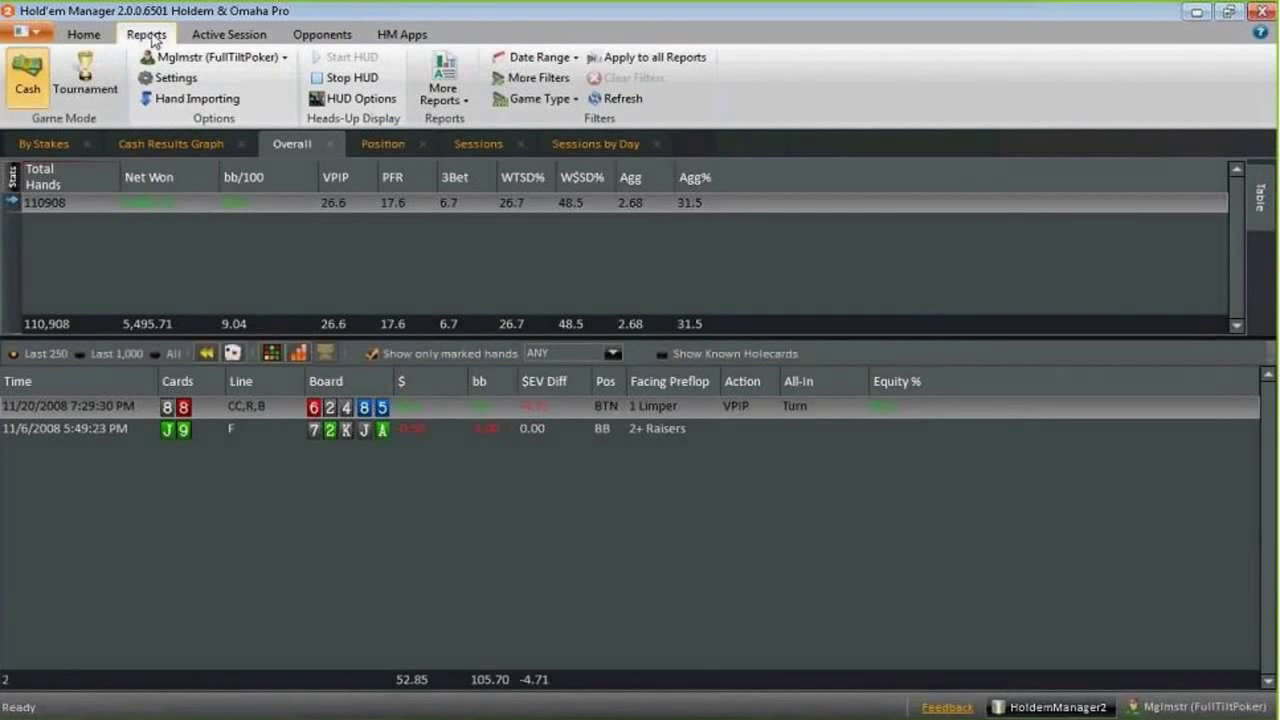
{"action": "left_click", "coordinate": [243, 36]}
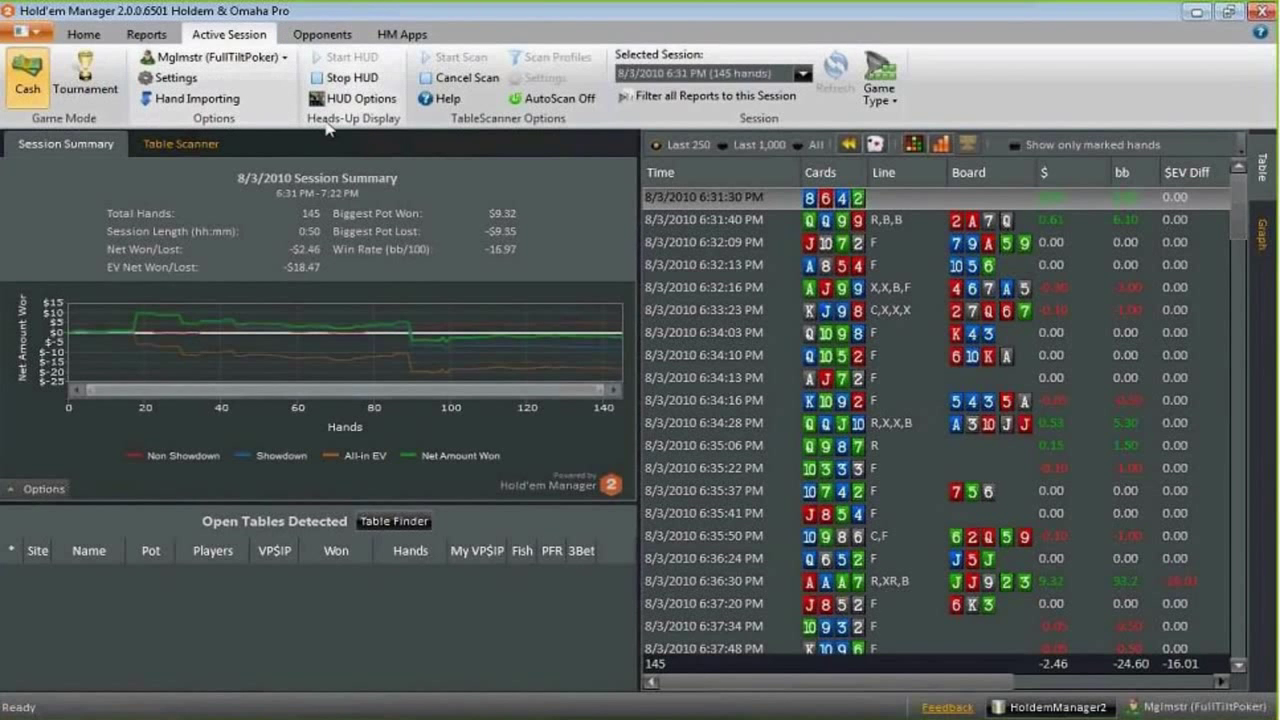
{"action": "left_click", "coordinate": [334, 40]}
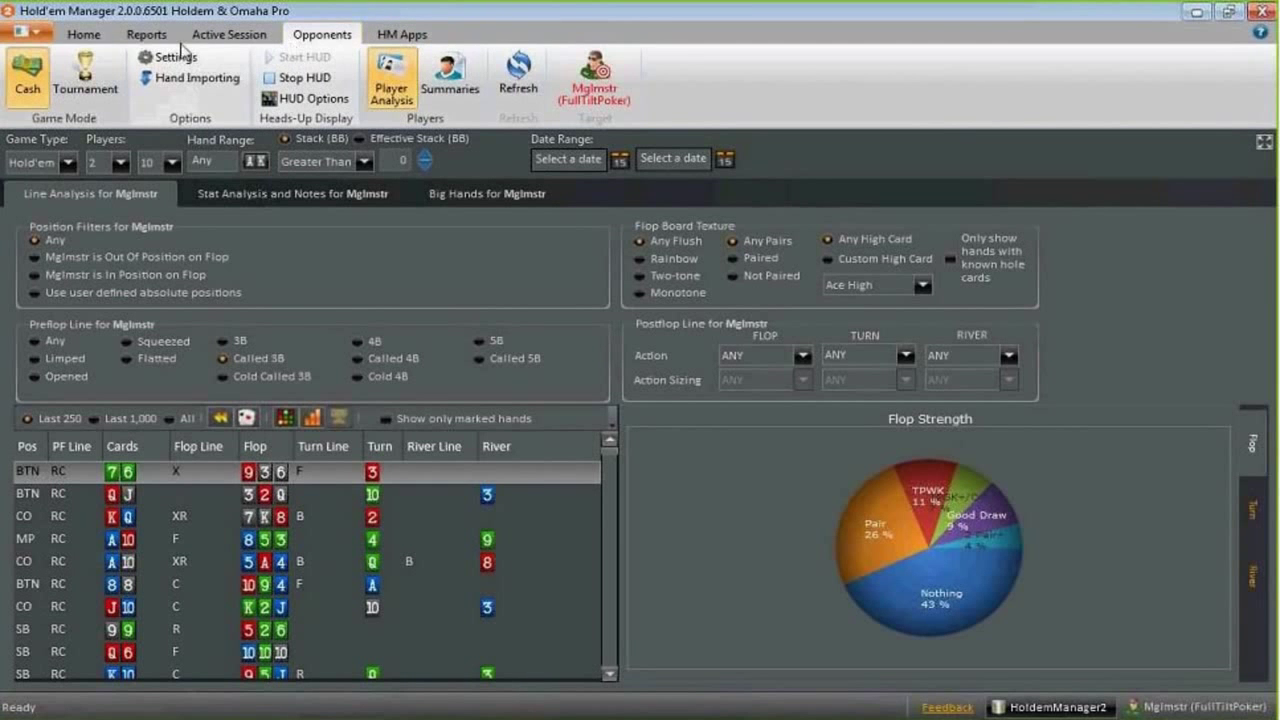
{"action": "left_click", "coordinate": [88, 36]}
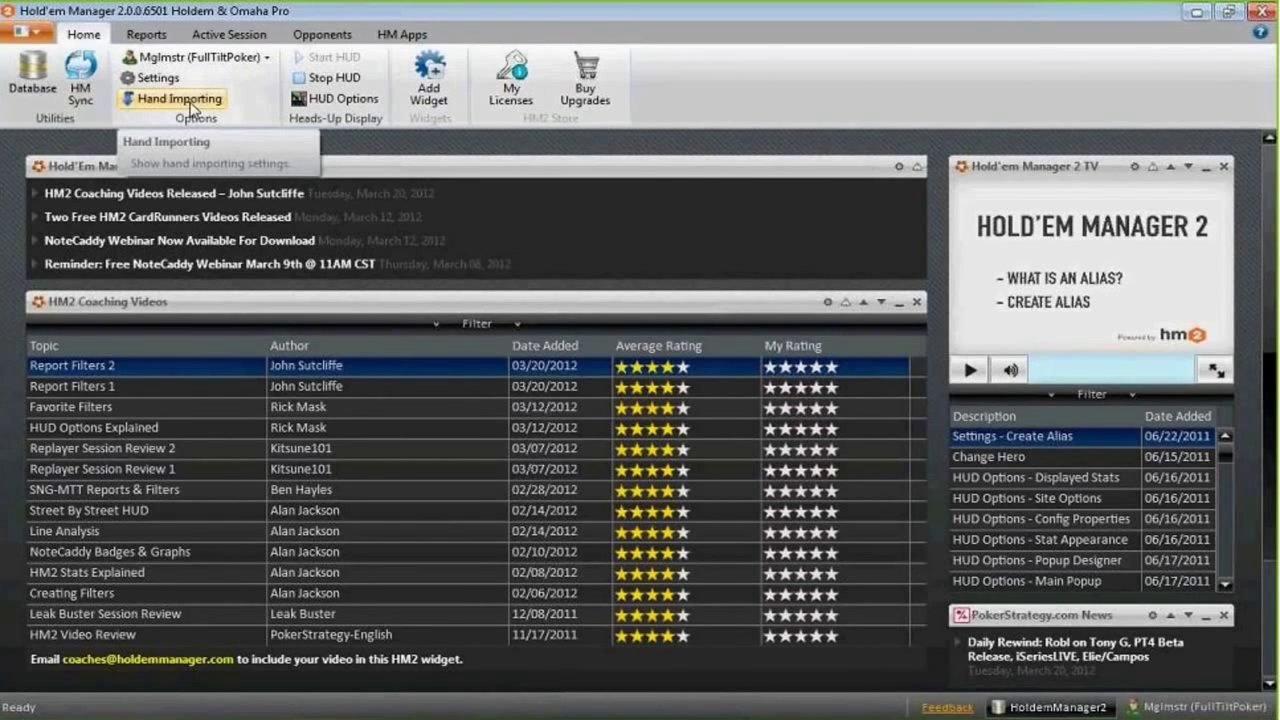
Review the manual import, auto import folder and site time adjustment settings for hand importing, then close them
{"action": "left_click", "coordinate": [191, 104]}
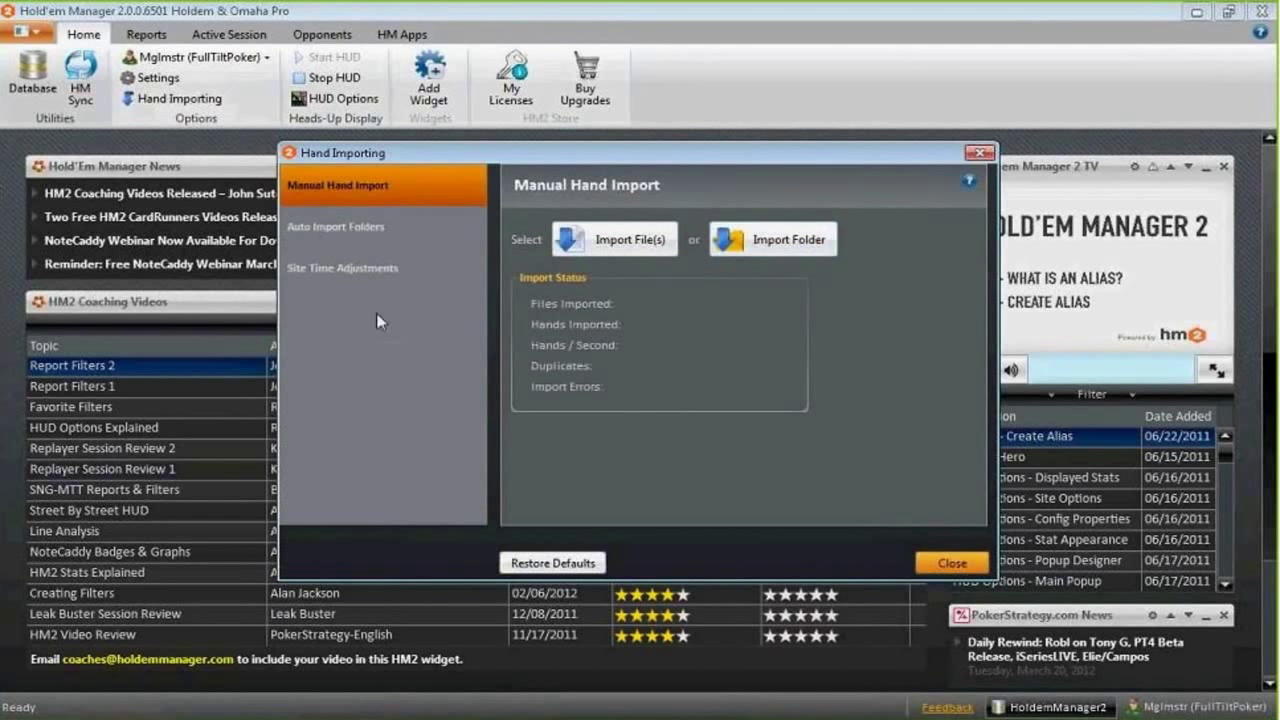
{"action": "left_click", "coordinate": [357, 231]}
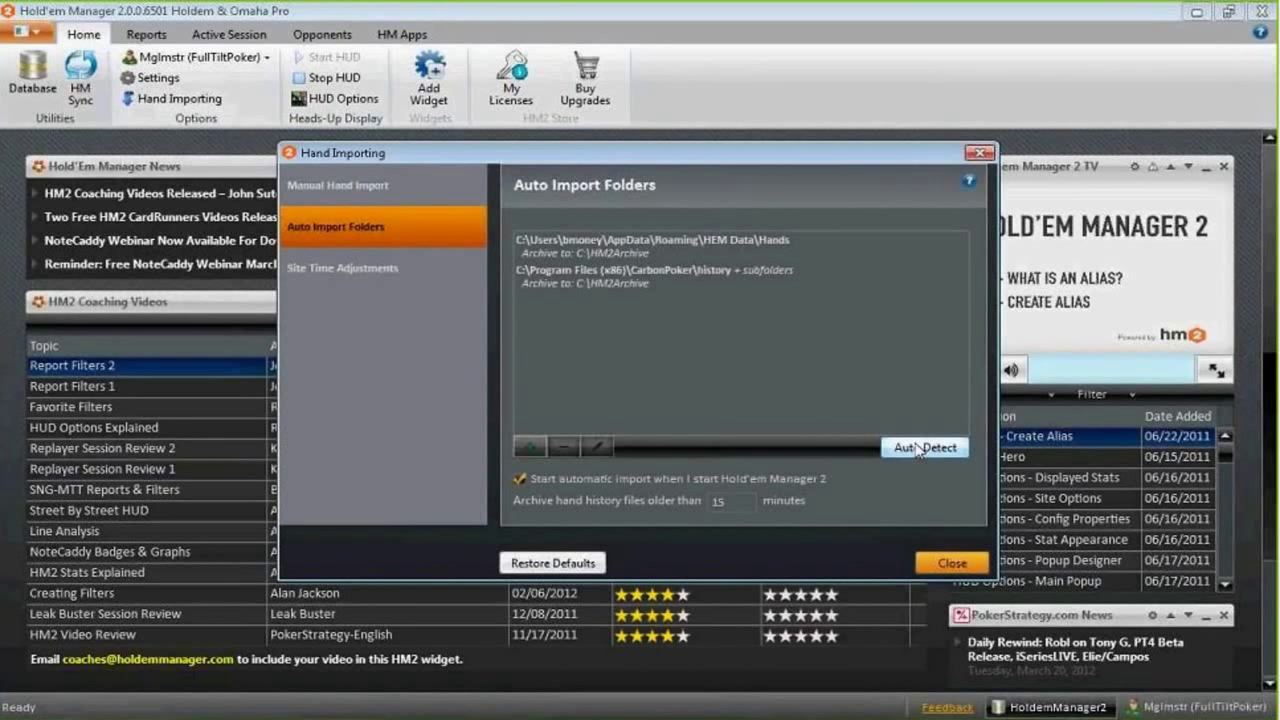
{"action": "left_click", "coordinate": [578, 280]}
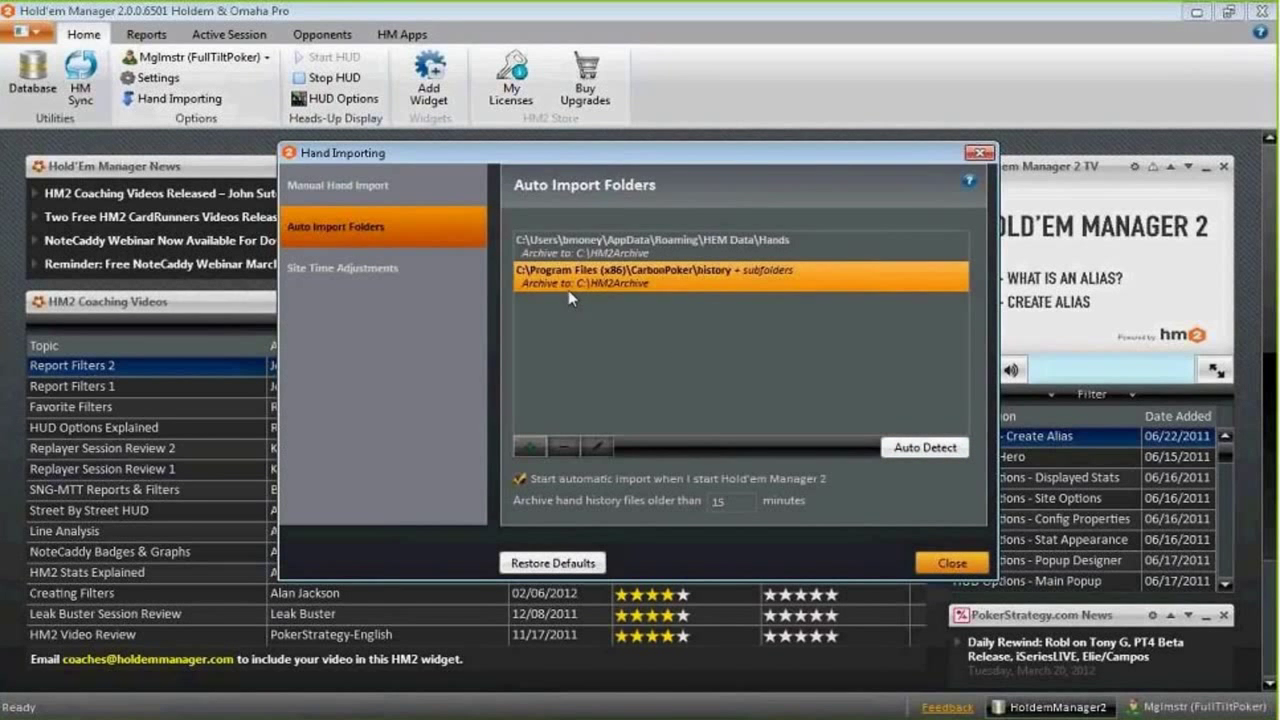
{"action": "left_click", "coordinate": [552, 256]}
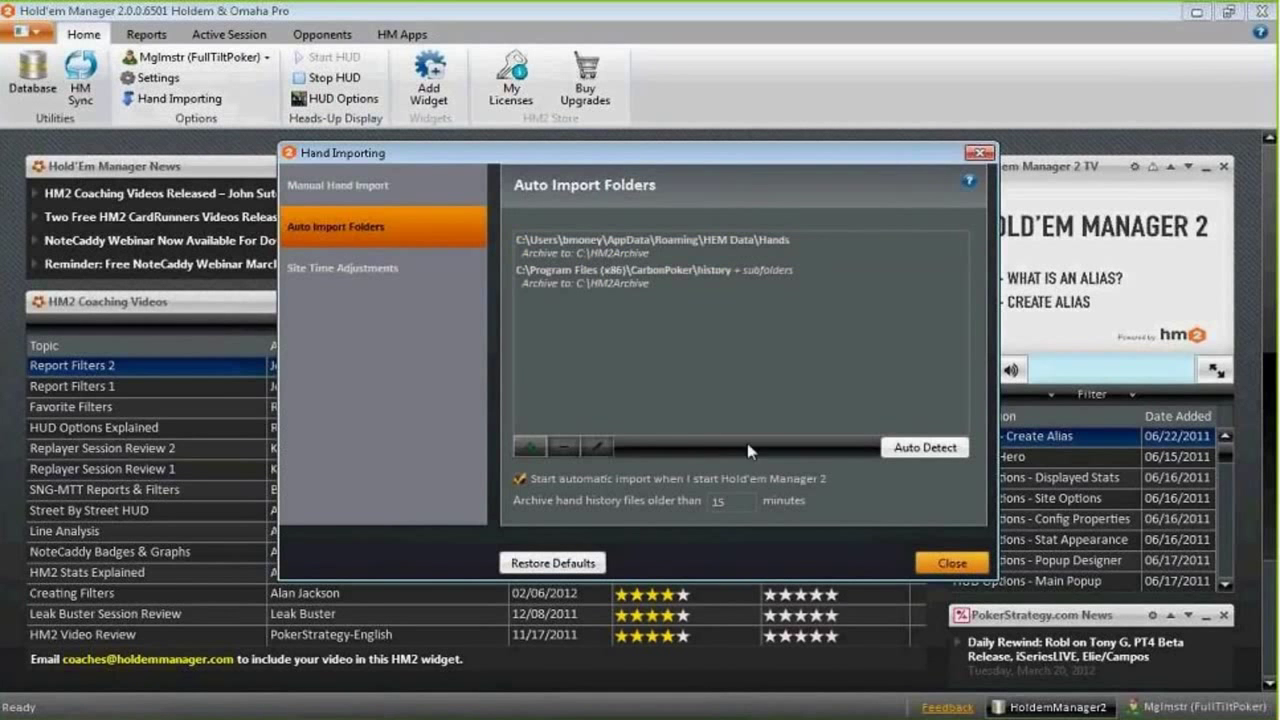
{"action": "left_click", "coordinate": [344, 282]}
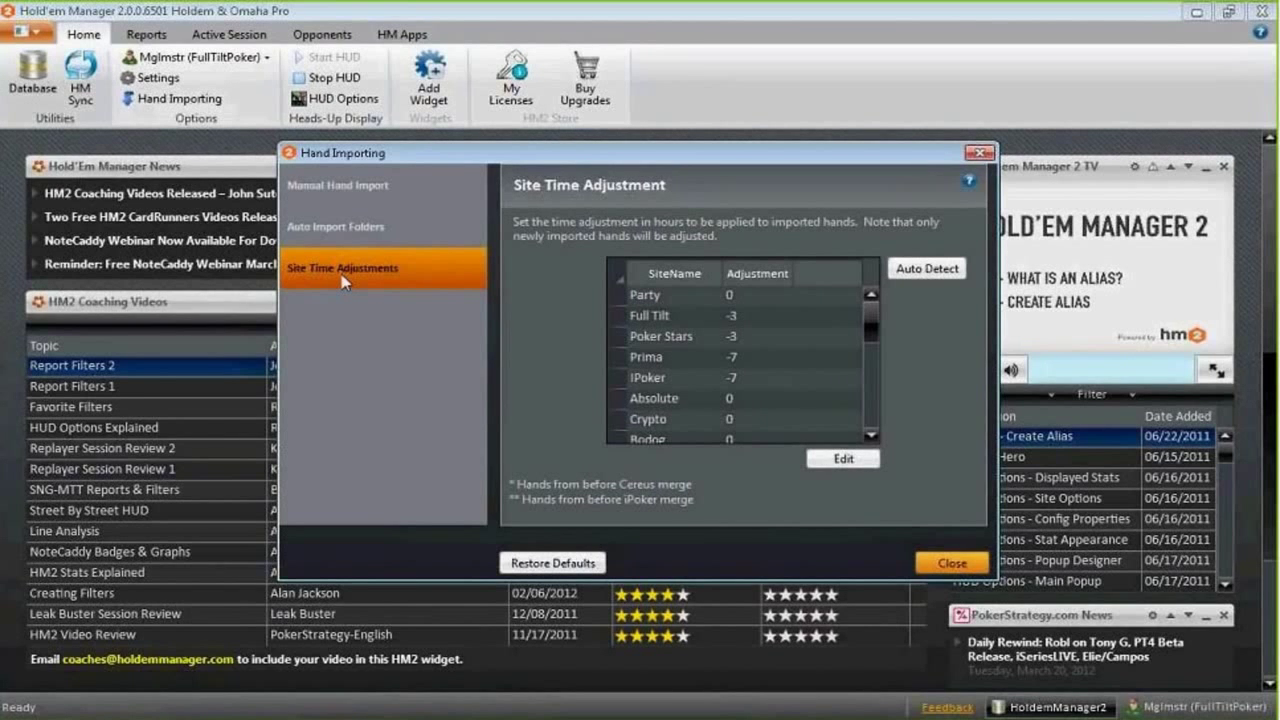
{"action": "left_click", "coordinate": [951, 563]}
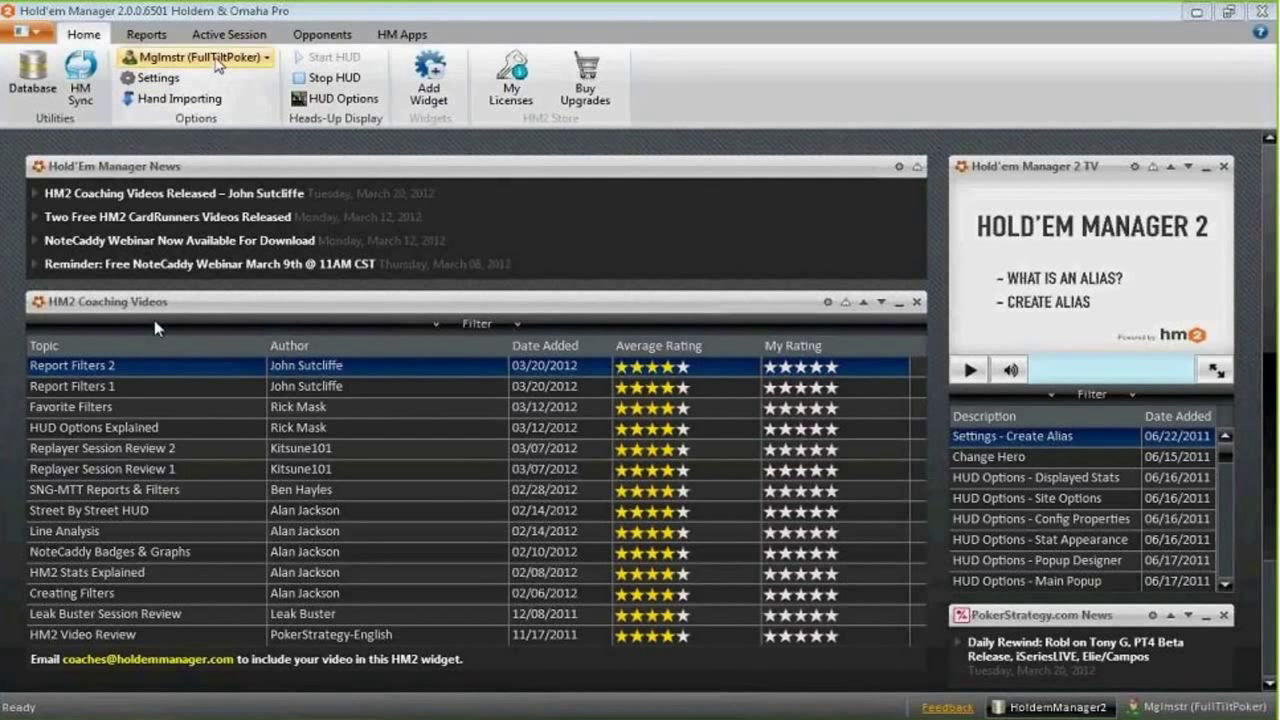
{"action": "left_click", "coordinate": [215, 64]}
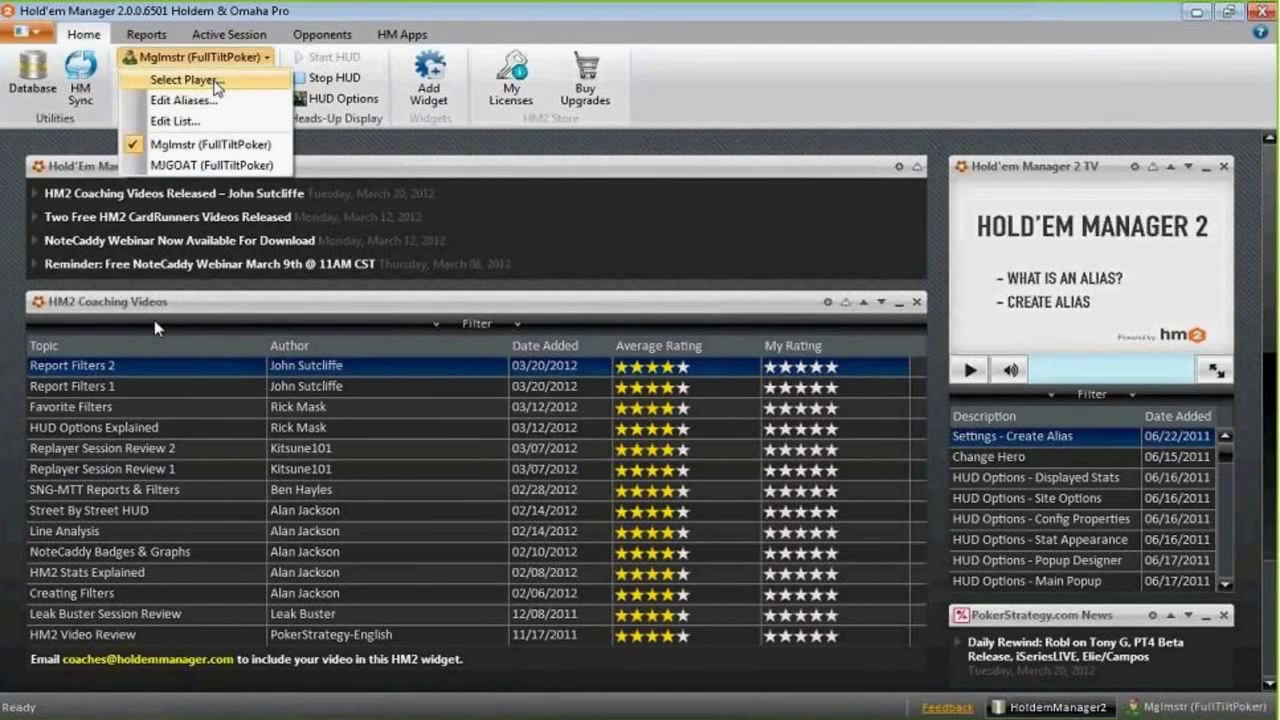
{"action": "left_click", "coordinate": [214, 82]}
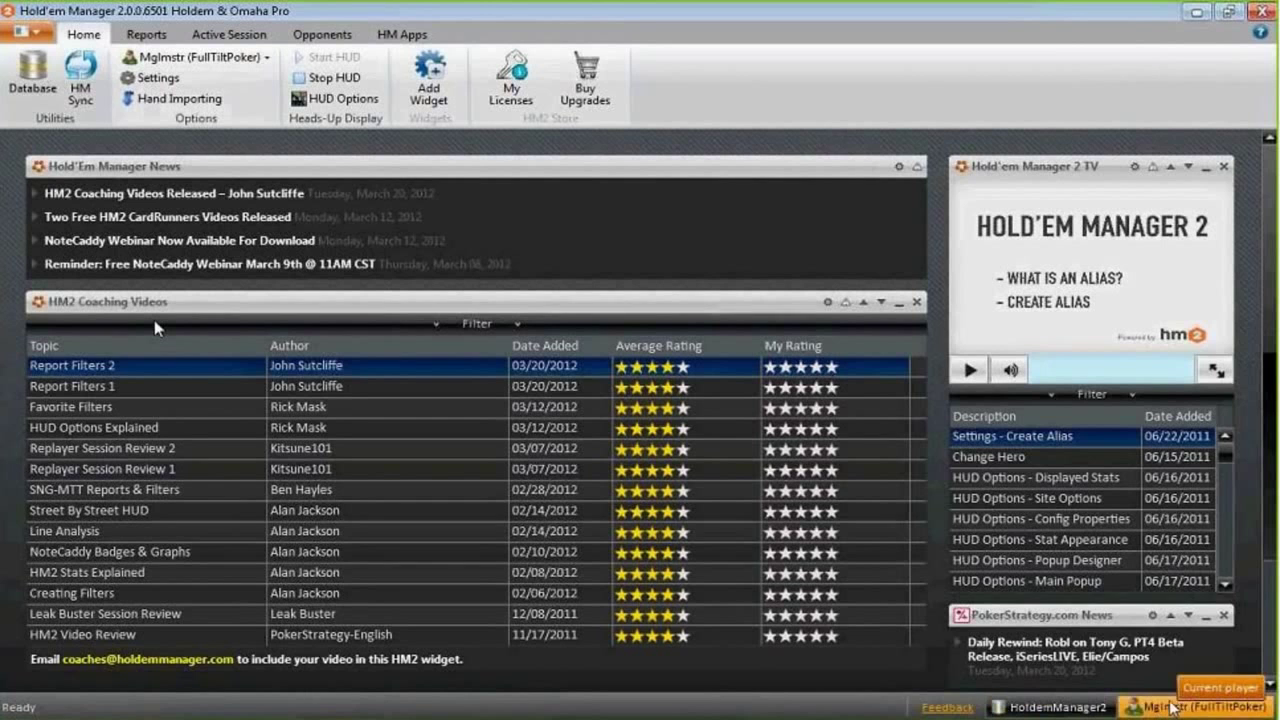
{"action": "left_click", "coordinate": [1172, 706]}
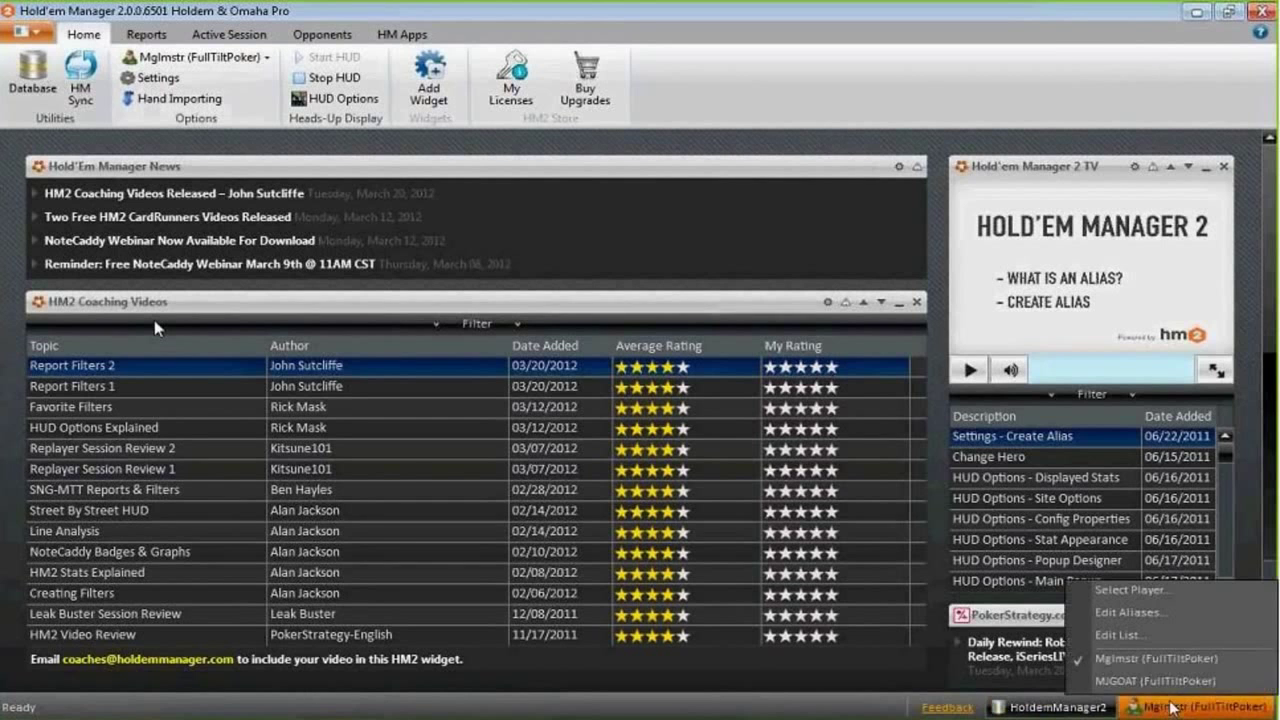
{"action": "left_click", "coordinate": [1128, 590]}
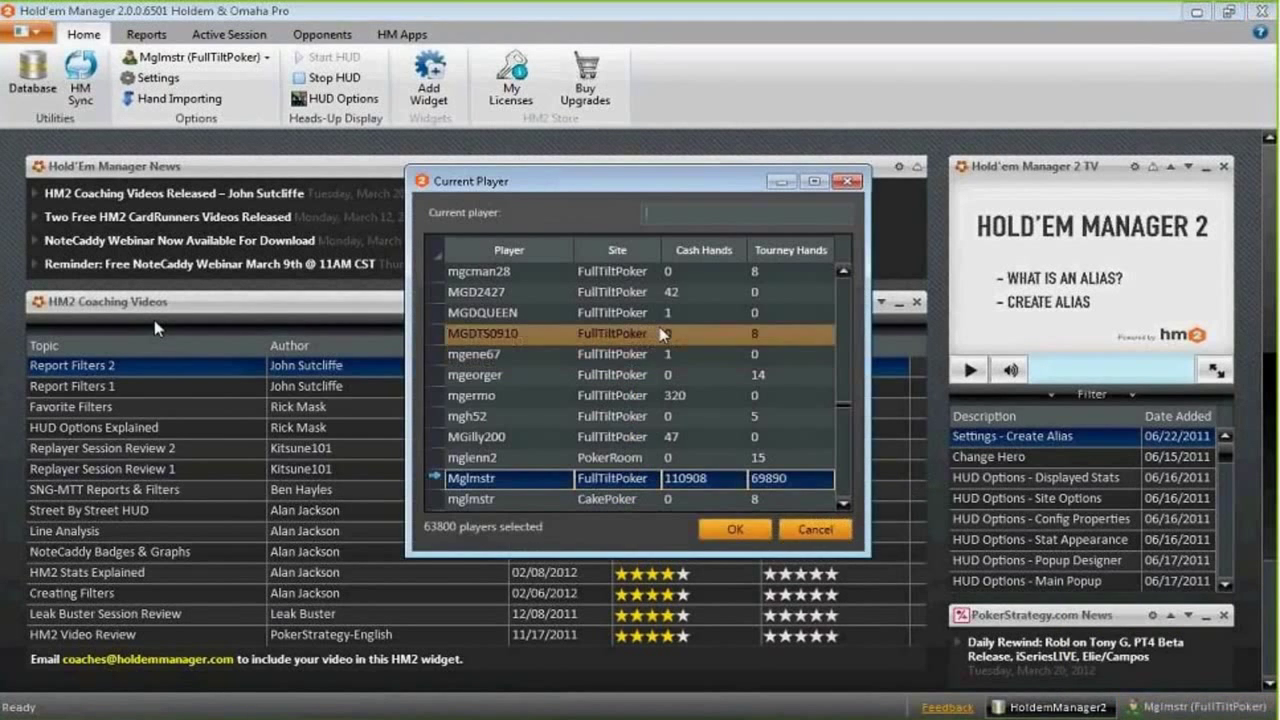
{"action": "type", "text": "mgl"}
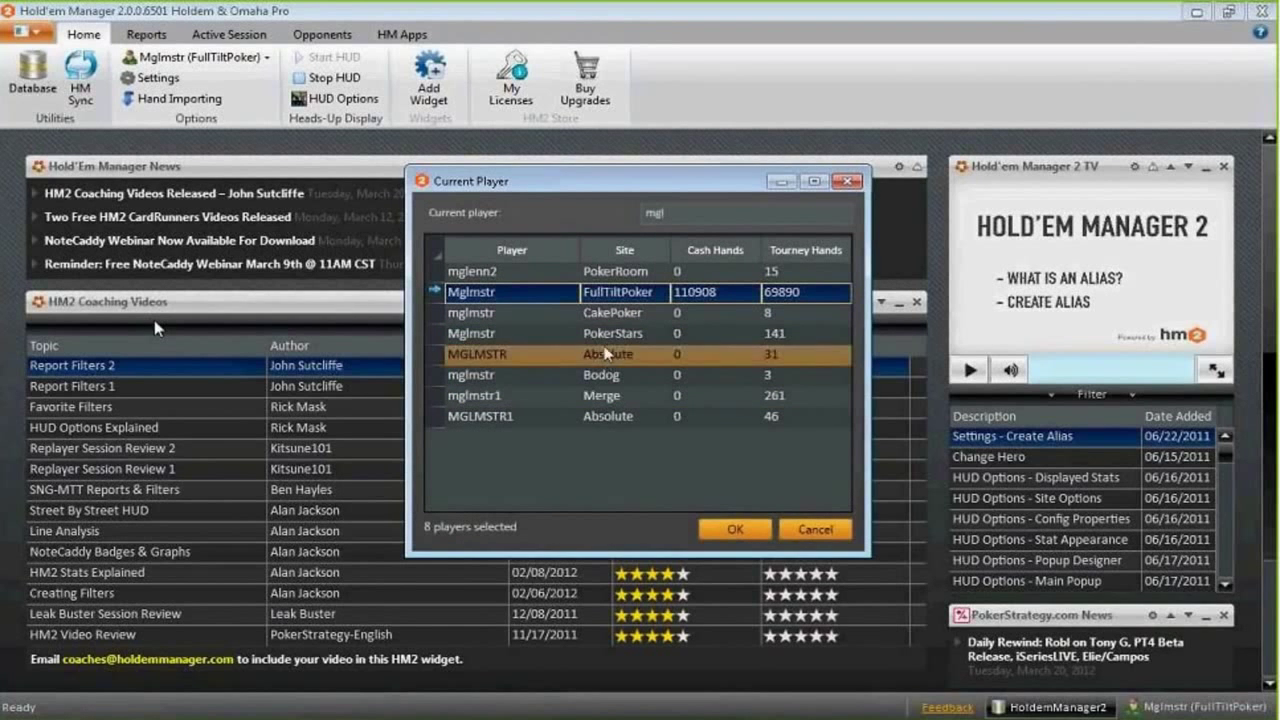
{"action": "left_click", "coordinate": [735, 530]}
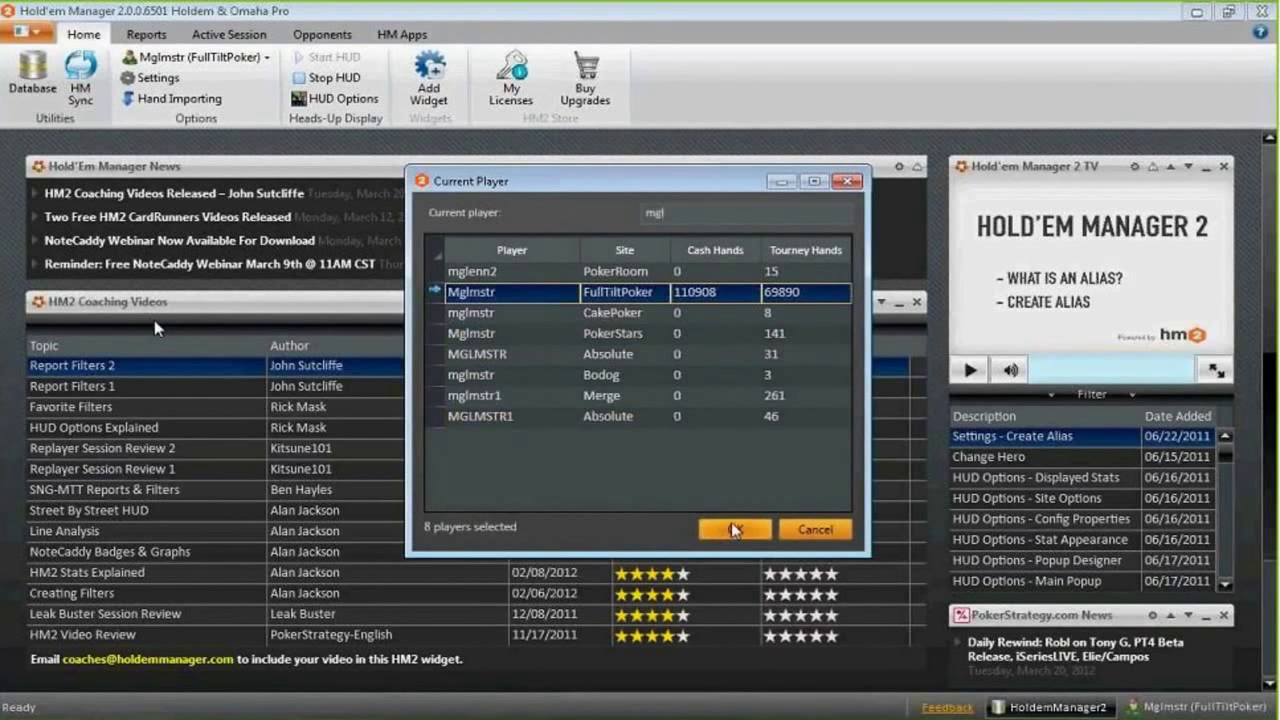
{"action": "left_click", "coordinate": [735, 530]}
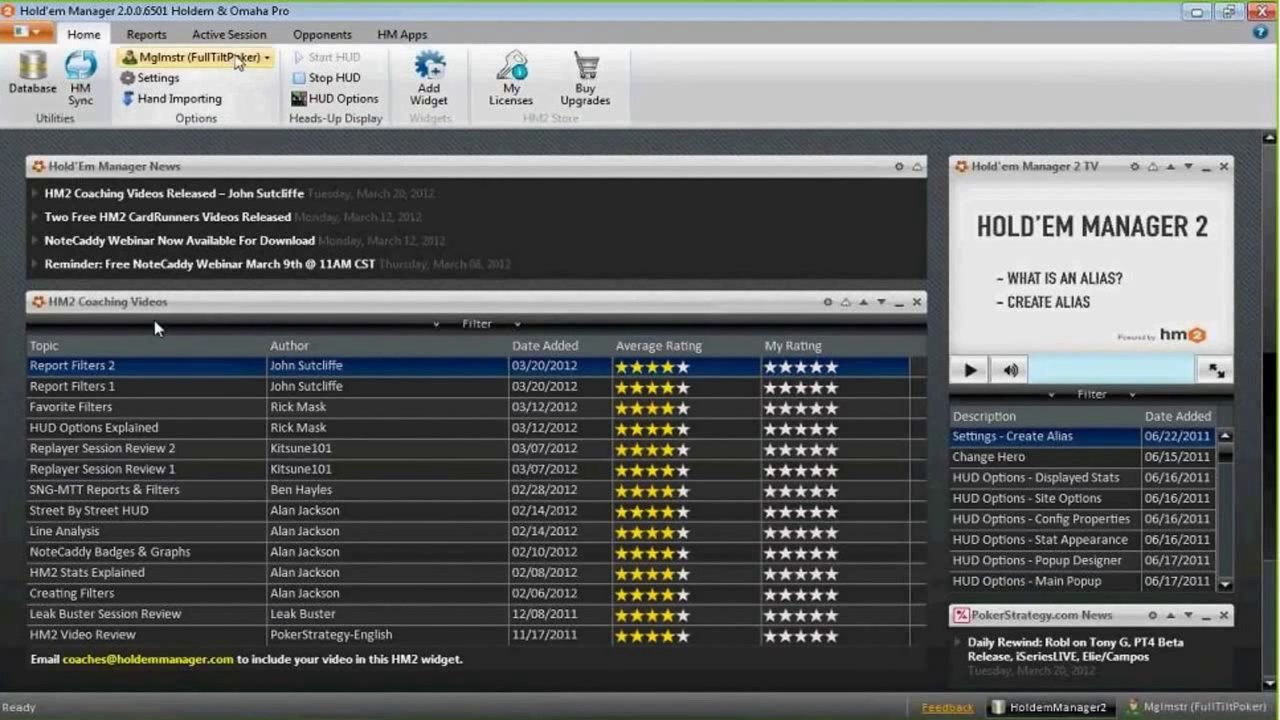
Create a new player alias named "myAlias"
{"action": "left_click", "coordinate": [238, 57]}
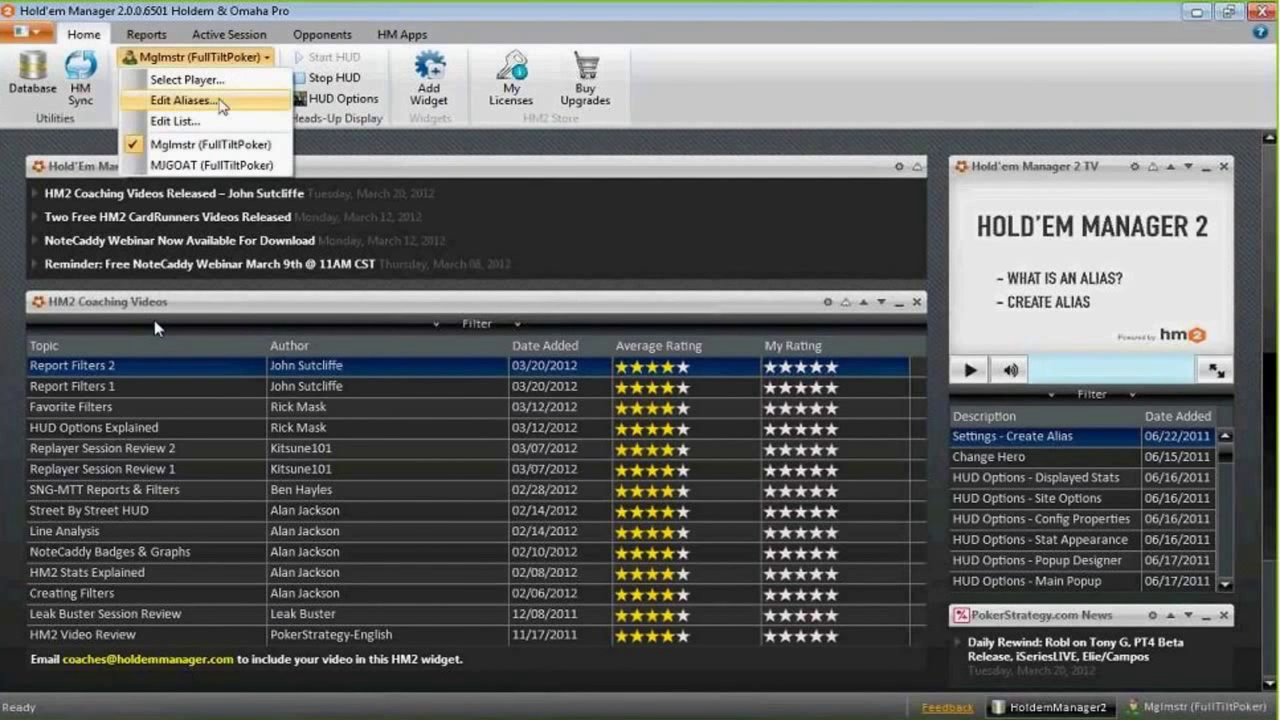
{"action": "left_click", "coordinate": [220, 101]}
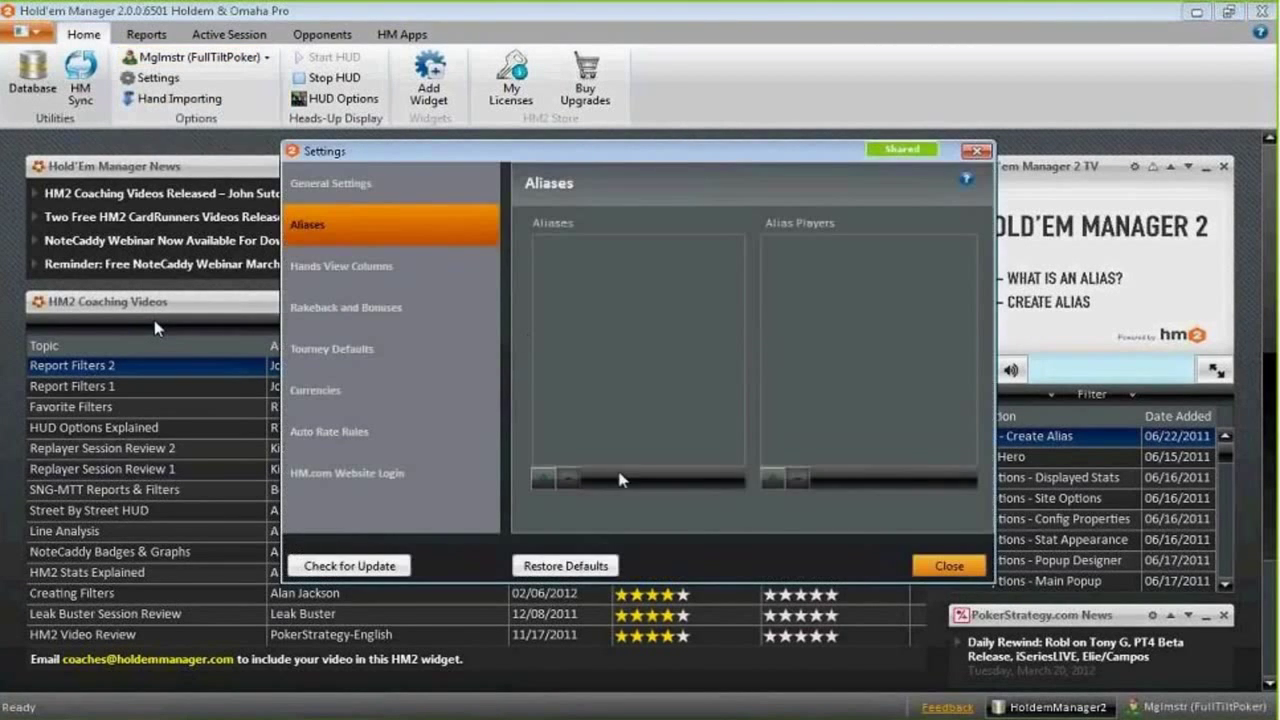
{"action": "left_click", "coordinate": [548, 480]}
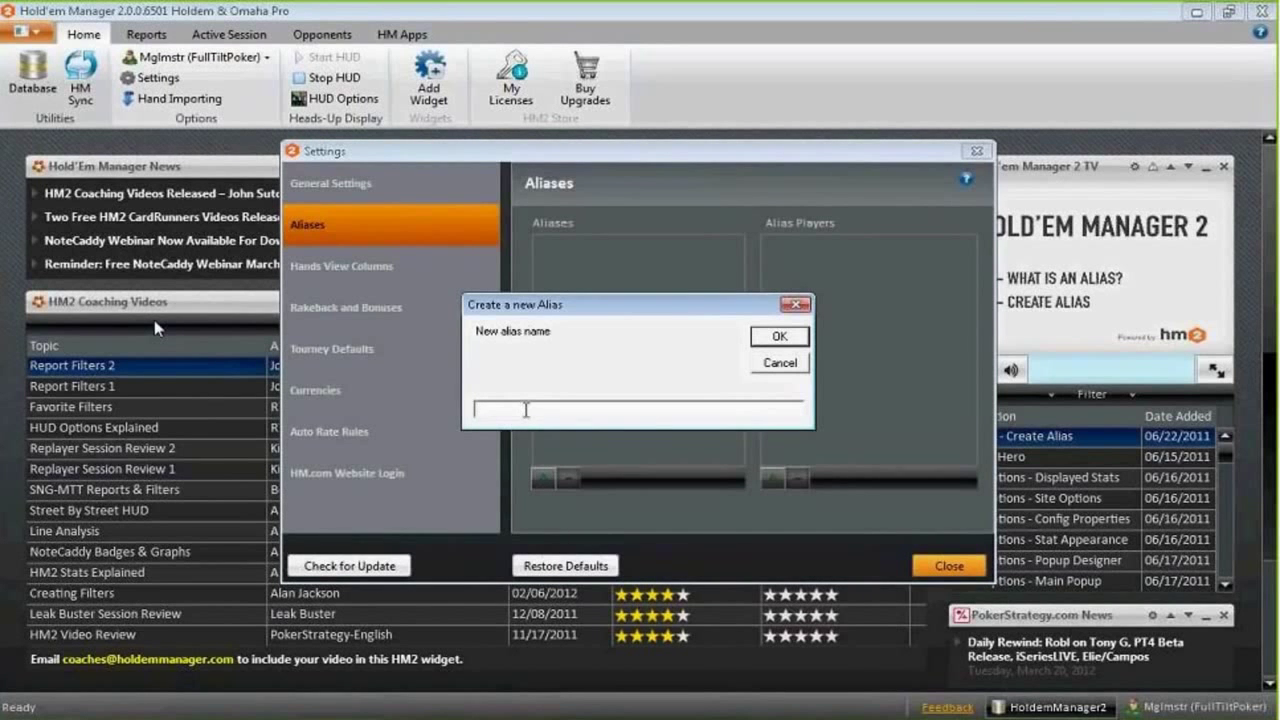
{"action": "type", "text": "myAlias"}
{"action": "left_click", "coordinate": [780, 340]}
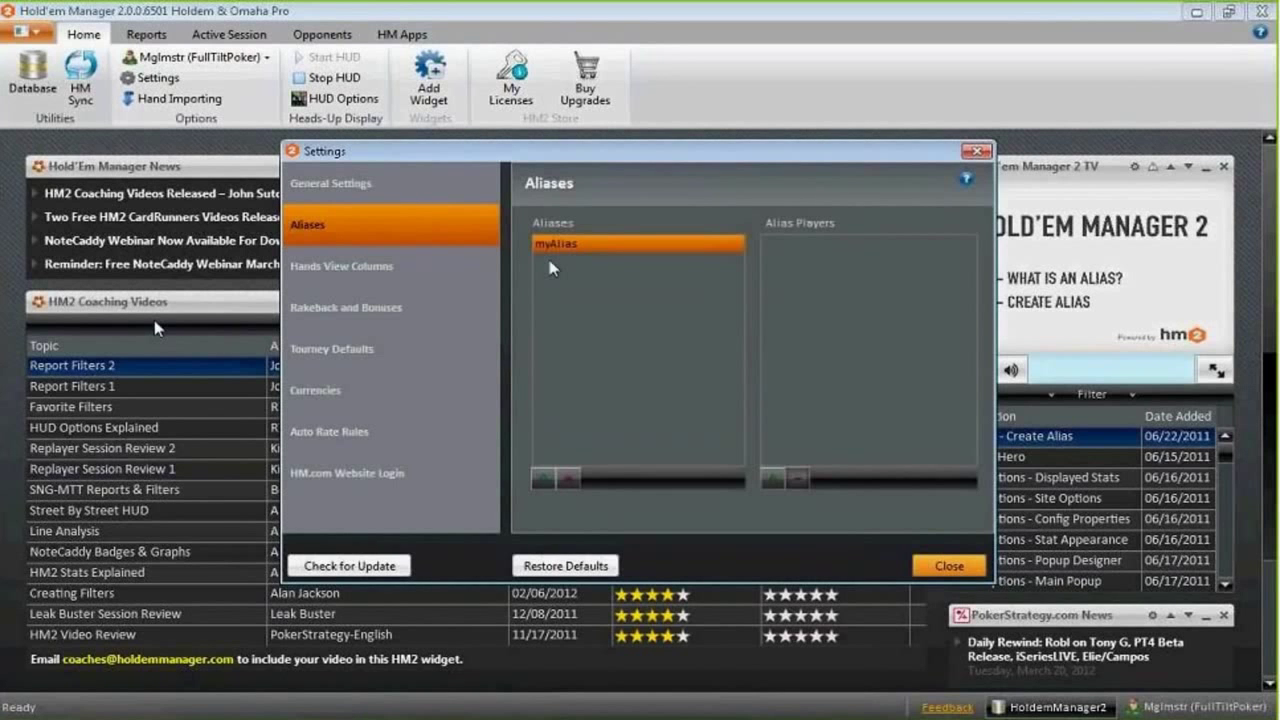
Add the players Mglmstr (FullTiltPoker) and mglmstr1 (Merge) to myAlias and close the settings
{"action": "left_click", "coordinate": [772, 478]}
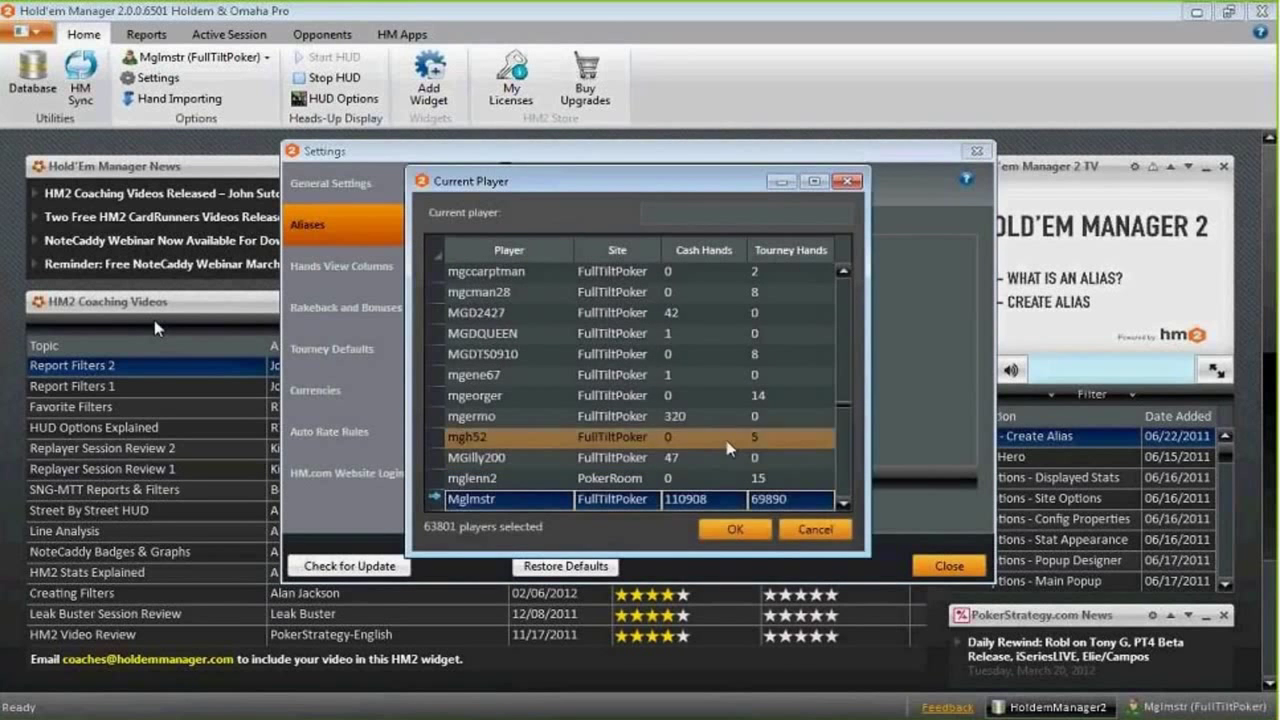
{"action": "left_click", "coordinate": [733, 530]}
{"action": "left_click", "coordinate": [772, 481]}
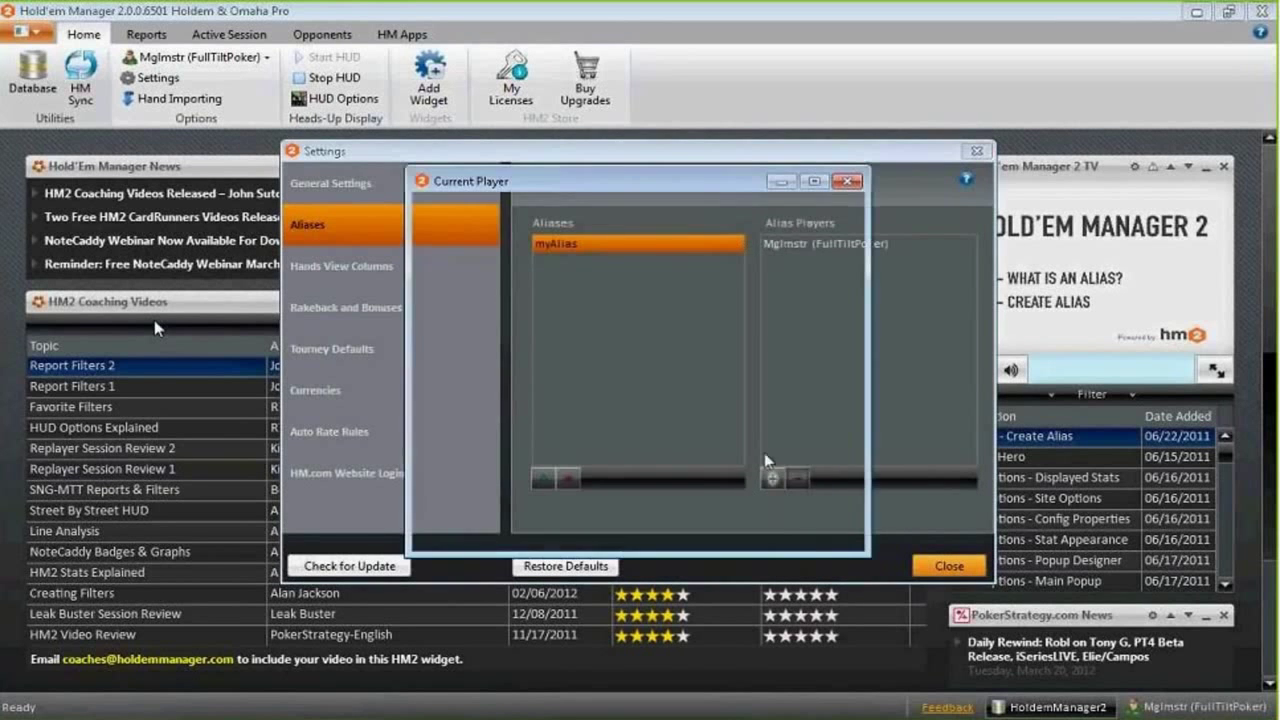
{"action": "scroll", "coordinate": [843, 503], "scroll_direction": "down", "scroll_amount": 2}
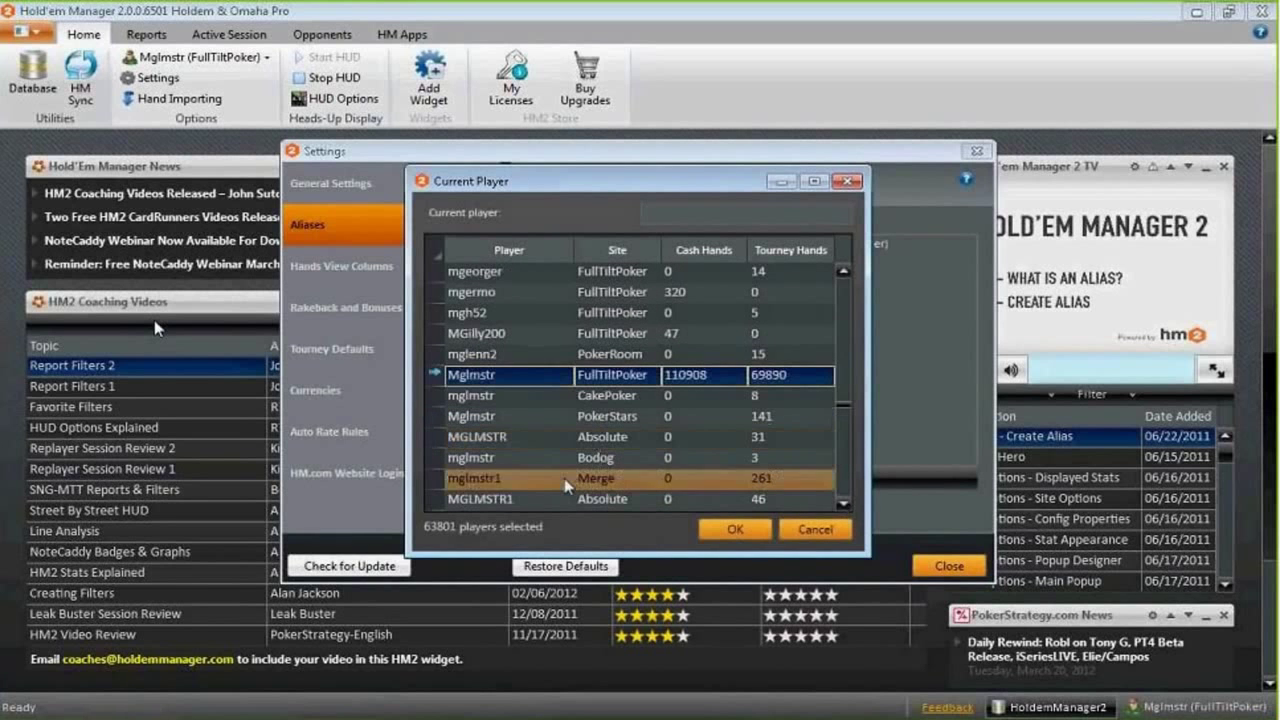
{"action": "left_click", "coordinate": [743, 481]}
{"action": "left_click", "coordinate": [736, 529]}
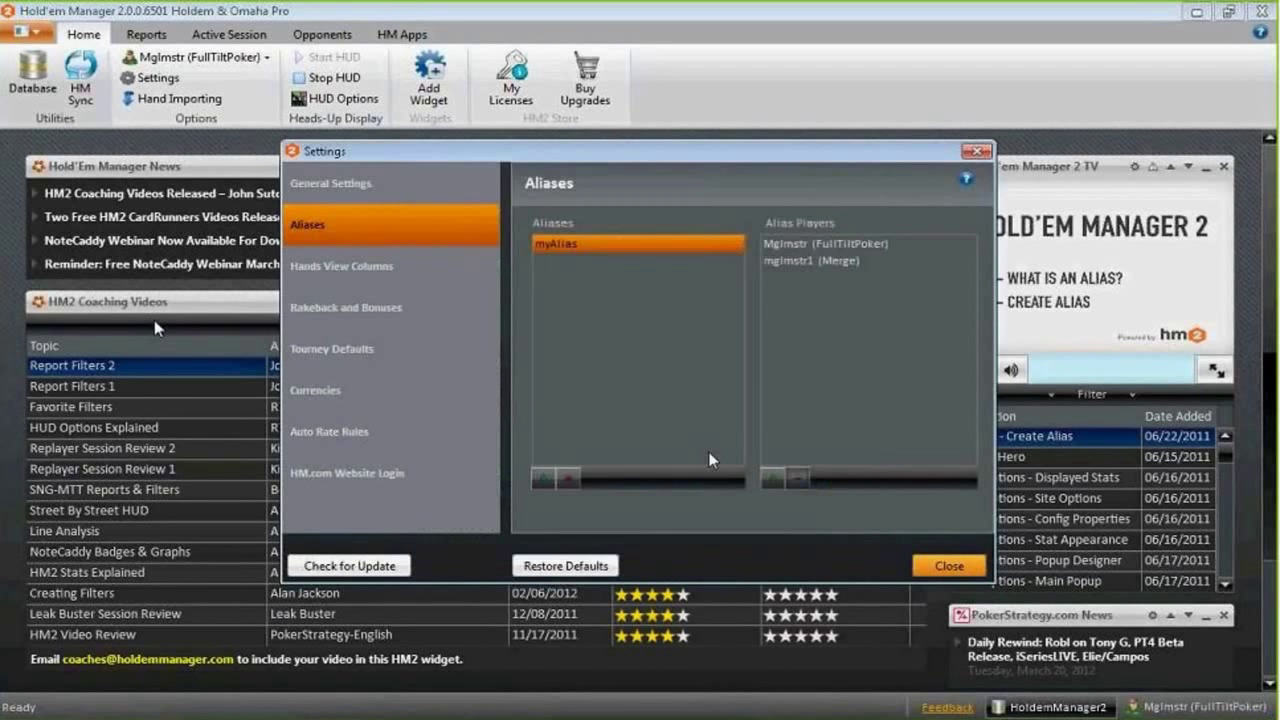
{"action": "left_click", "coordinate": [853, 262]}
{"action": "left_click", "coordinate": [947, 567]}
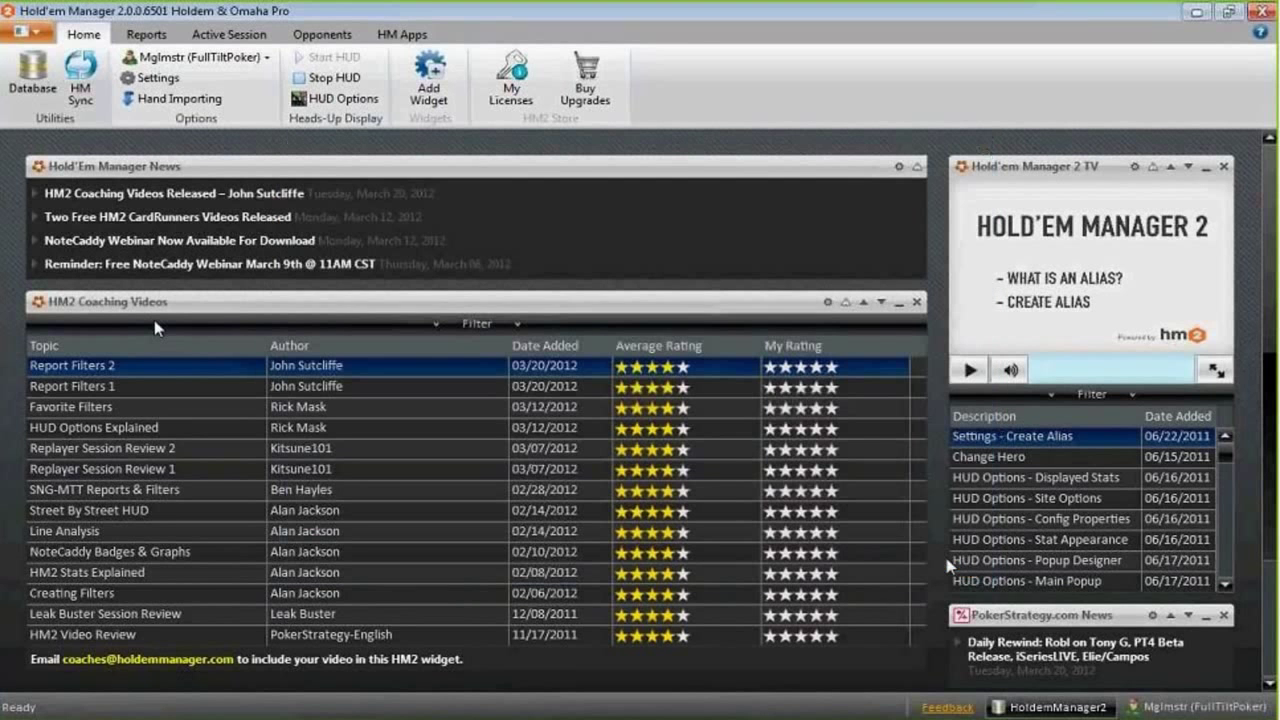
Filter the player list by "my" to choose myAlias as the current player, and switch back to Mglmstr (FullTiltPoker)
{"action": "left_click", "coordinate": [1183, 707]}
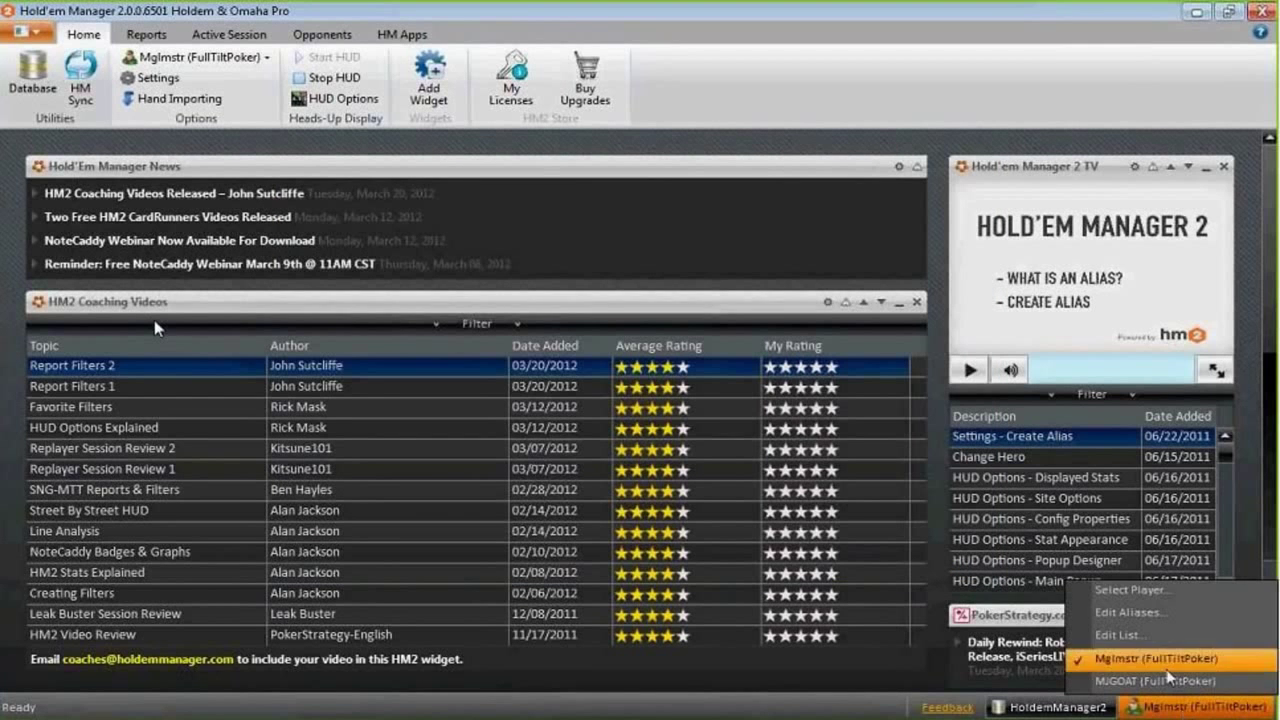
{"action": "left_click", "coordinate": [1130, 590]}
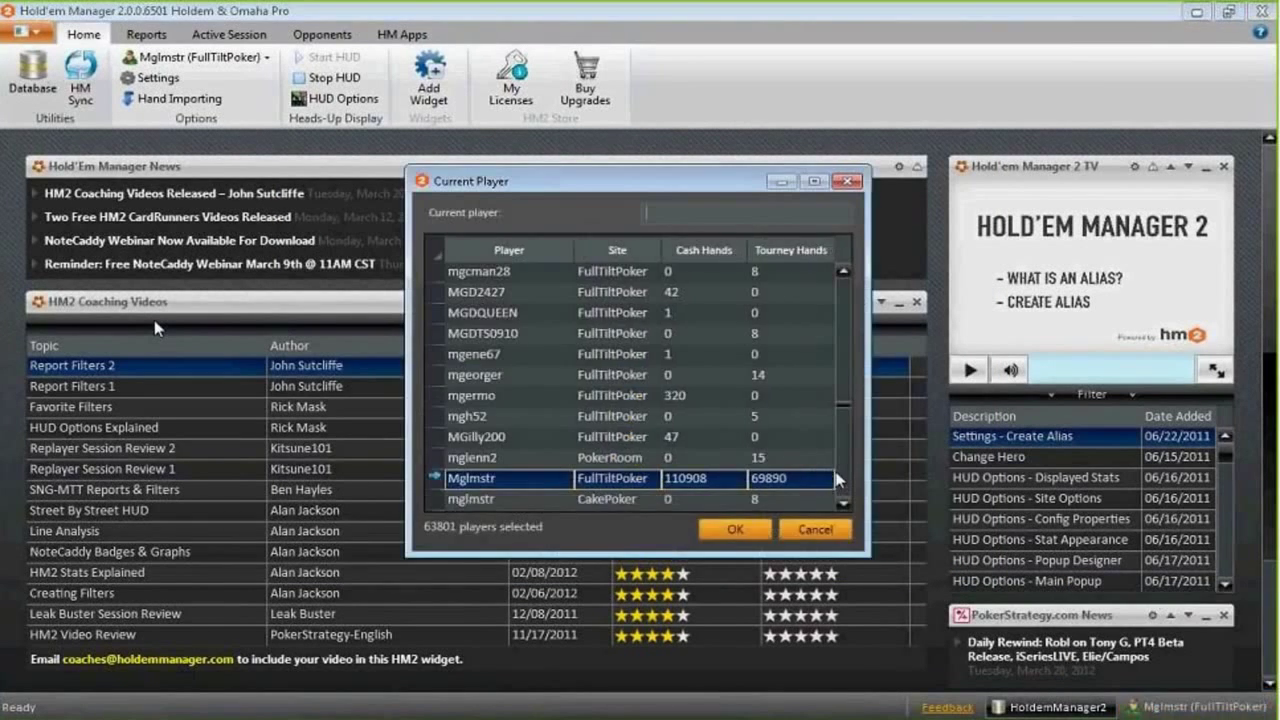
{"action": "type", "text": "my"}
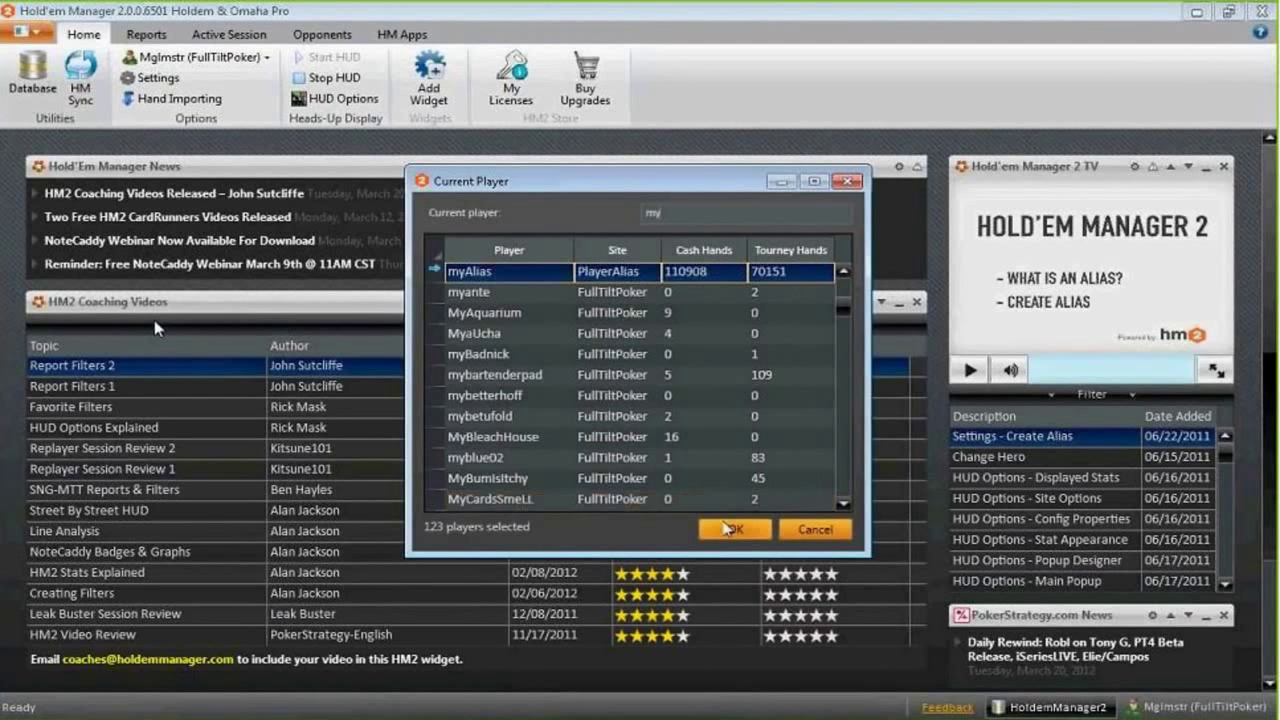
{"action": "left_click", "coordinate": [735, 529]}
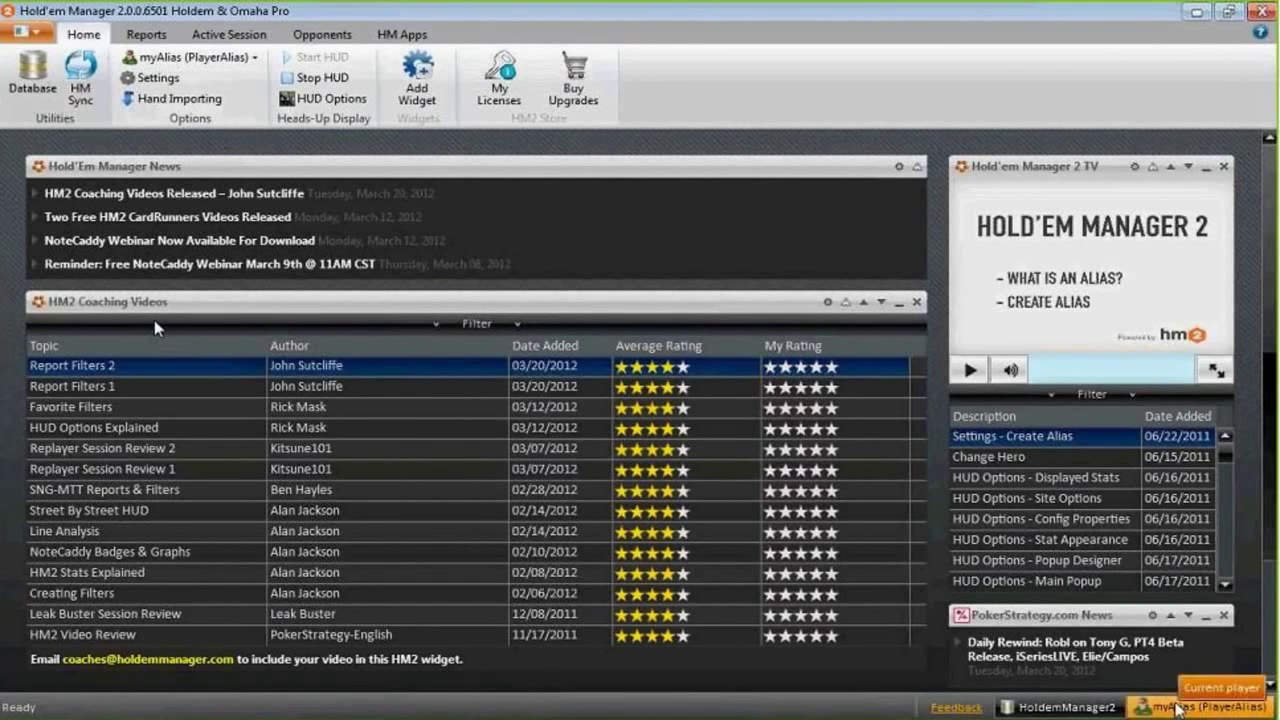
{"action": "left_click", "coordinate": [1182, 708]}
{"action": "left_click", "coordinate": [1156, 659]}
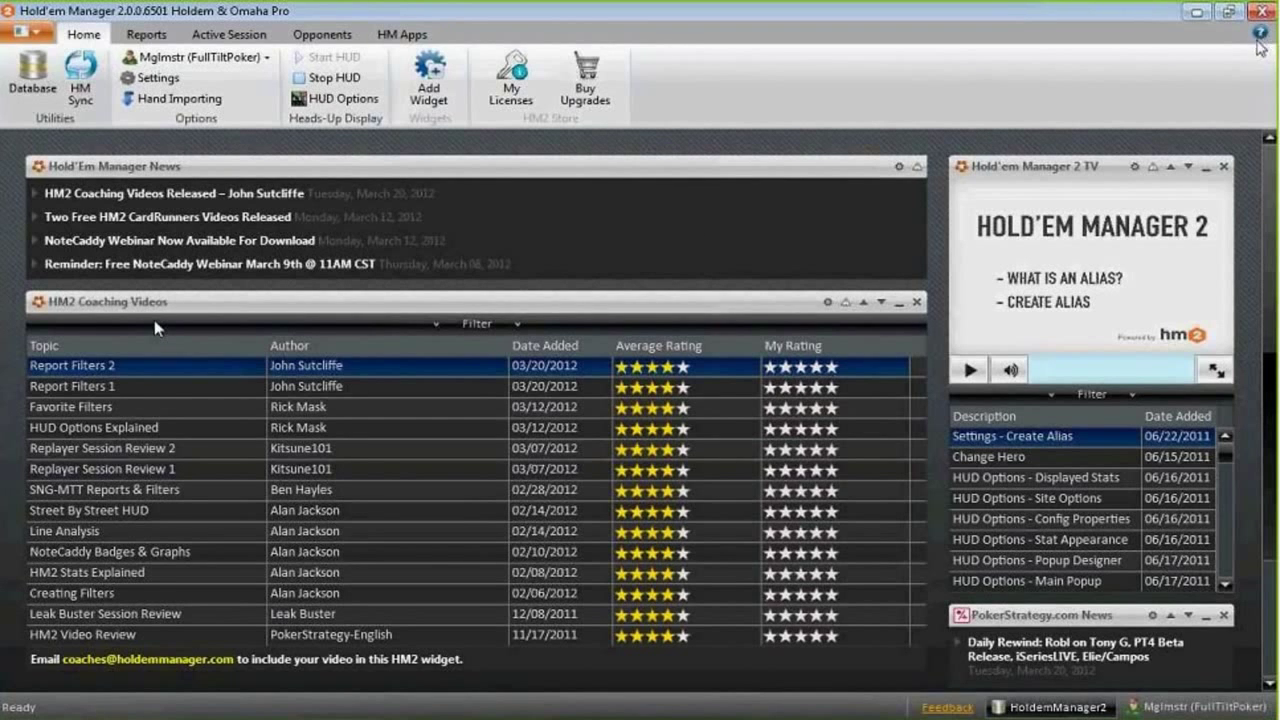
Show the context-sensitive help for the Home section, the Overall and Position reports and the general settings, and close it
{"action": "left_click", "coordinate": [1261, 37]}
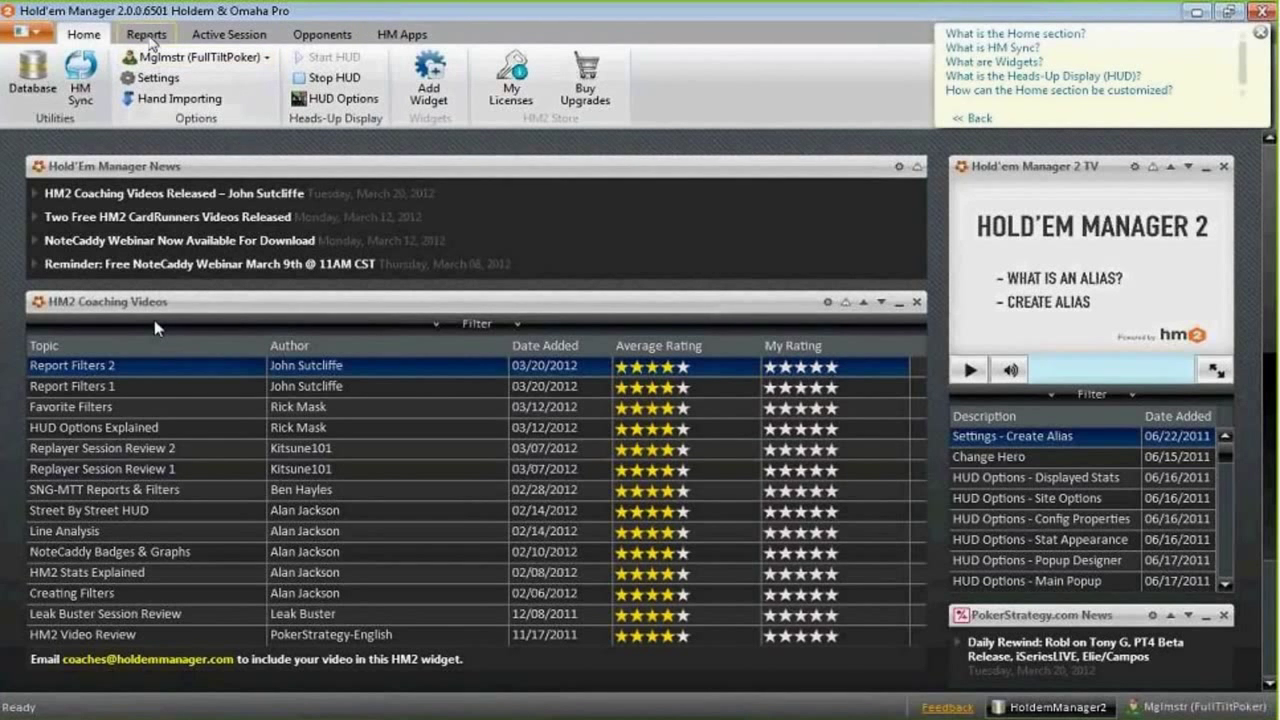
{"action": "left_click", "coordinate": [147, 35]}
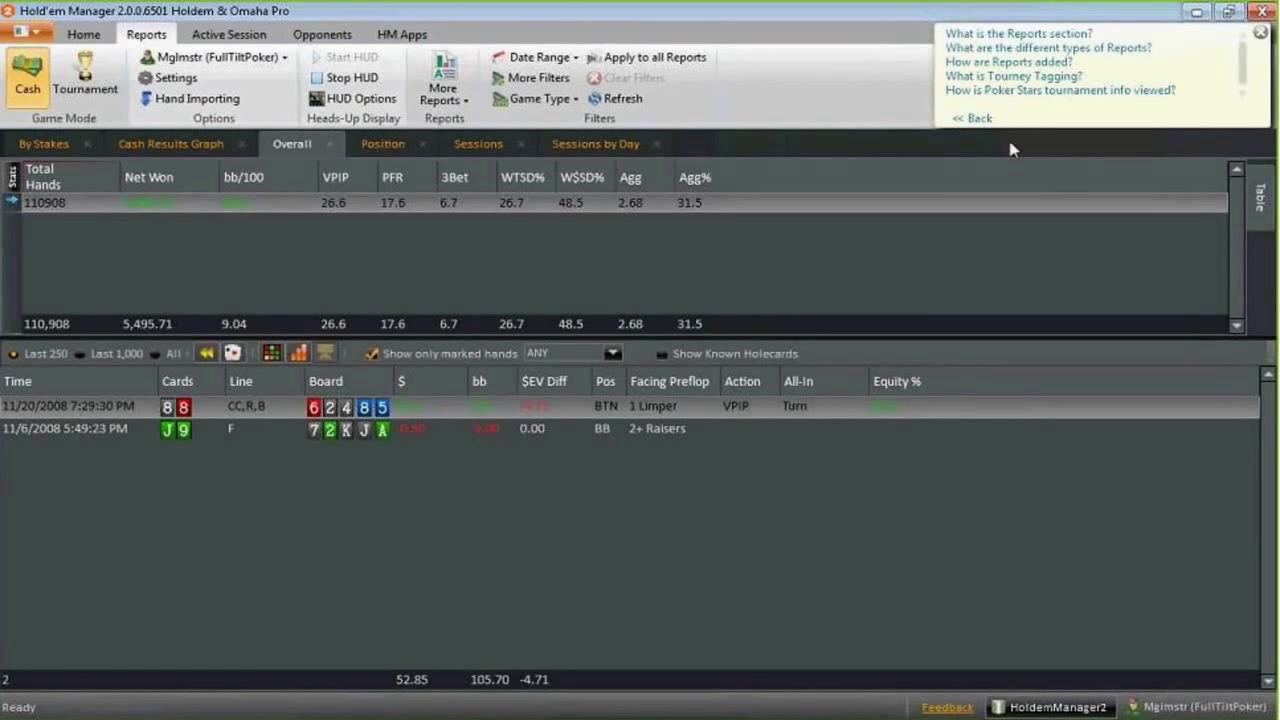
{"action": "left_click", "coordinate": [290, 517]}
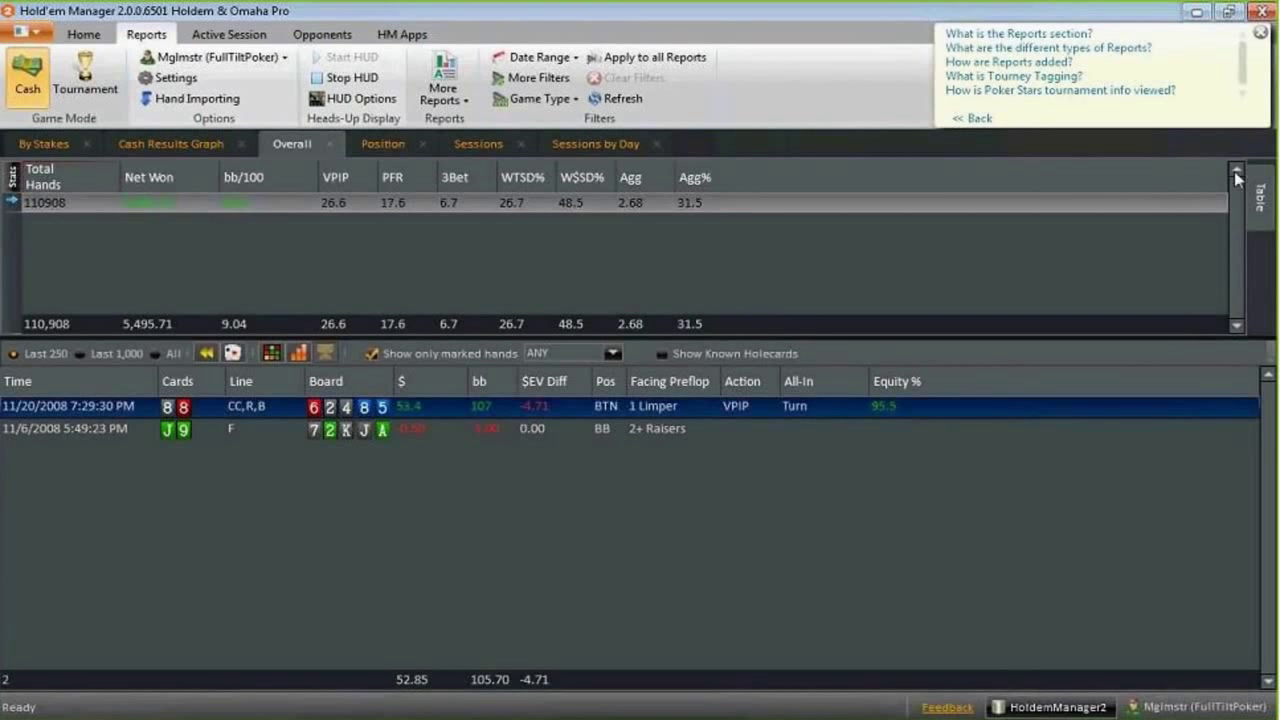
{"action": "left_click", "coordinate": [404, 146]}
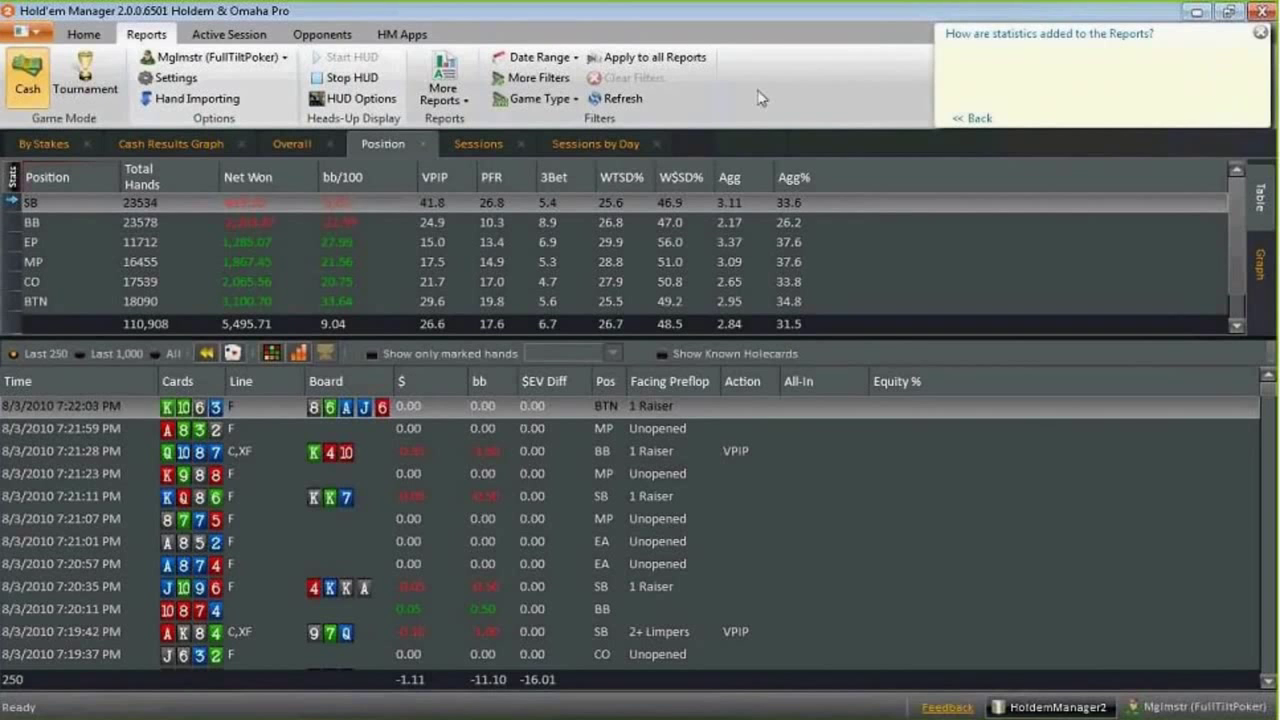
{"action": "left_click", "coordinate": [176, 79]}
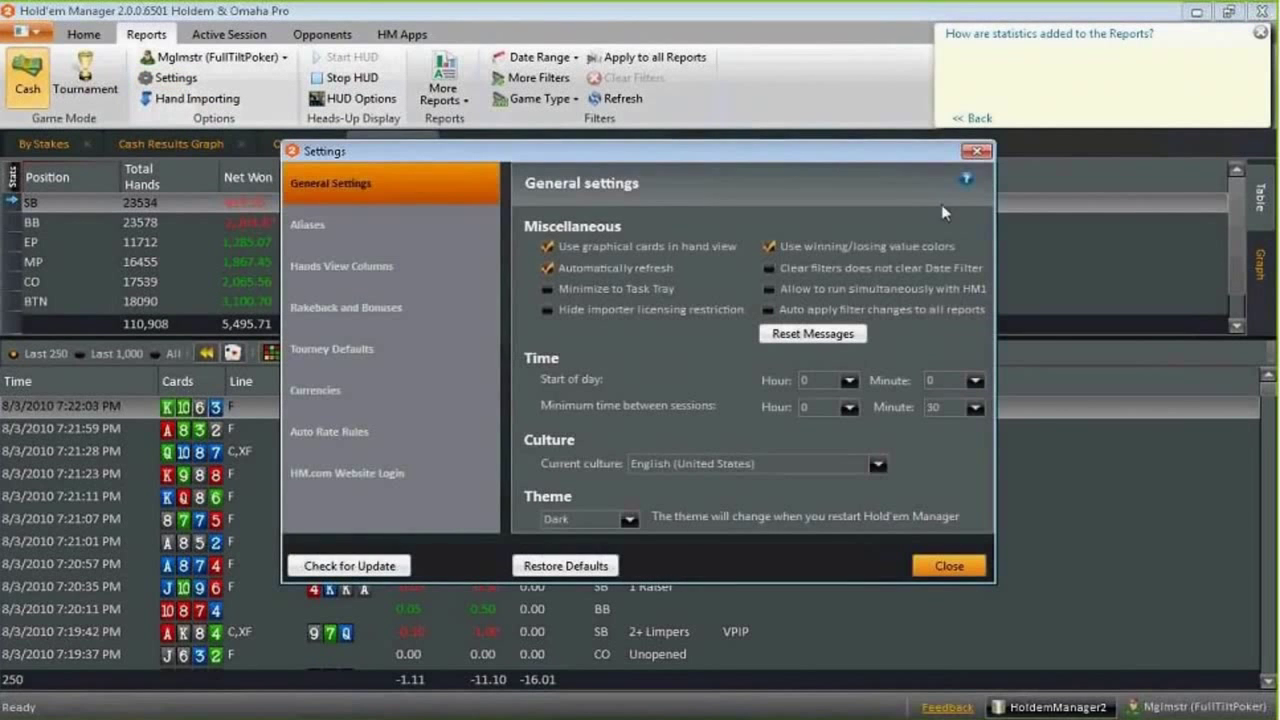
{"action": "left_click", "coordinate": [977, 151]}
{"action": "left_click", "coordinate": [1260, 33]}
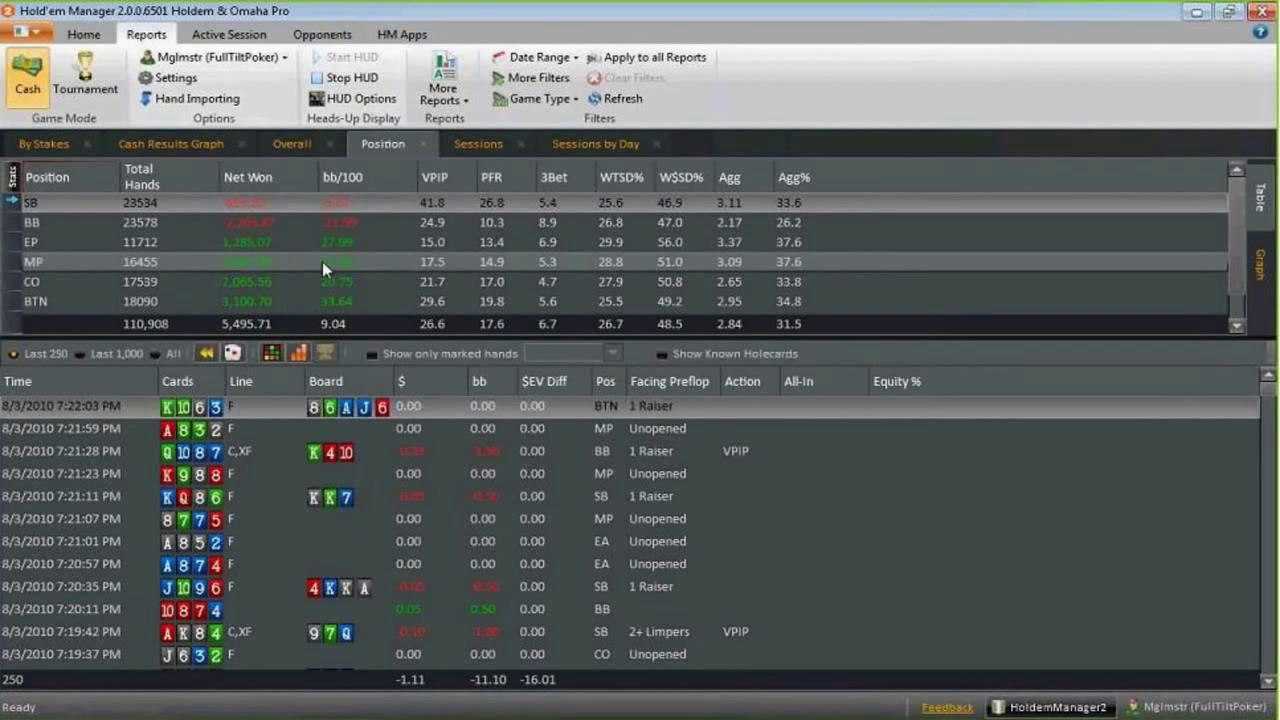
Close the Position report and add it back from the list of additional cash reports
{"action": "left_click", "coordinate": [428, 144]}
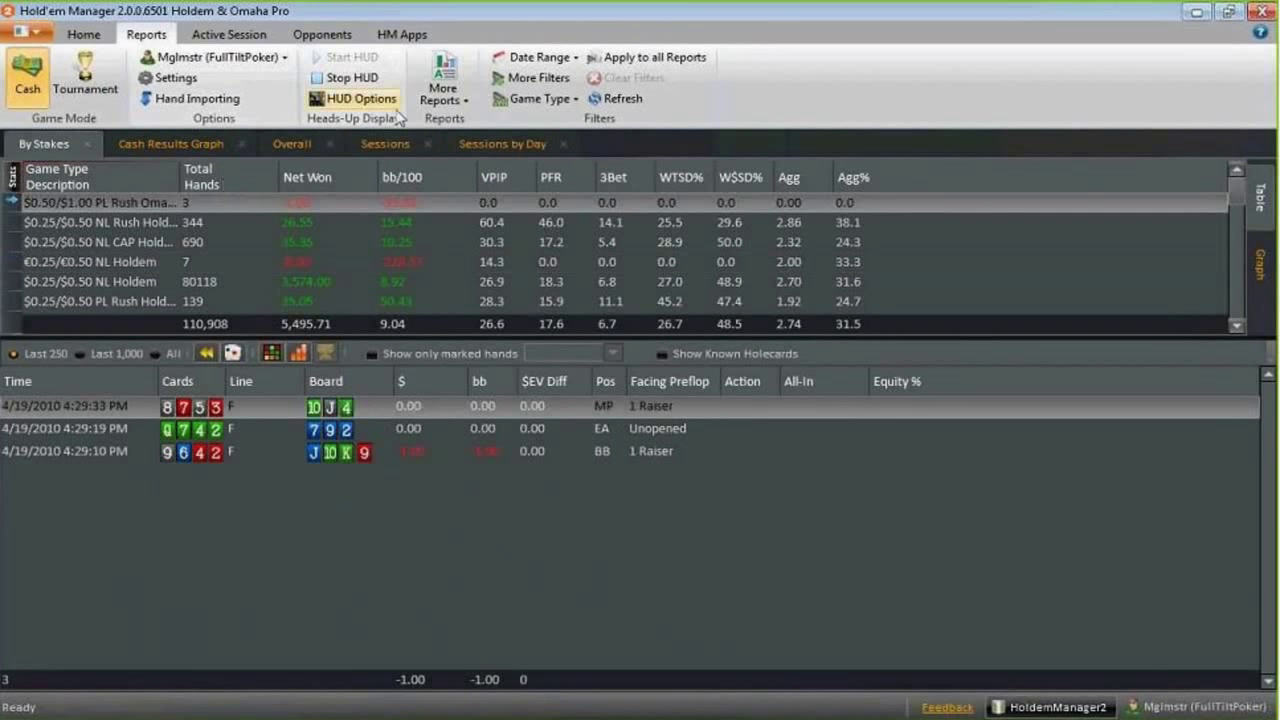
{"action": "left_click", "coordinate": [437, 80]}
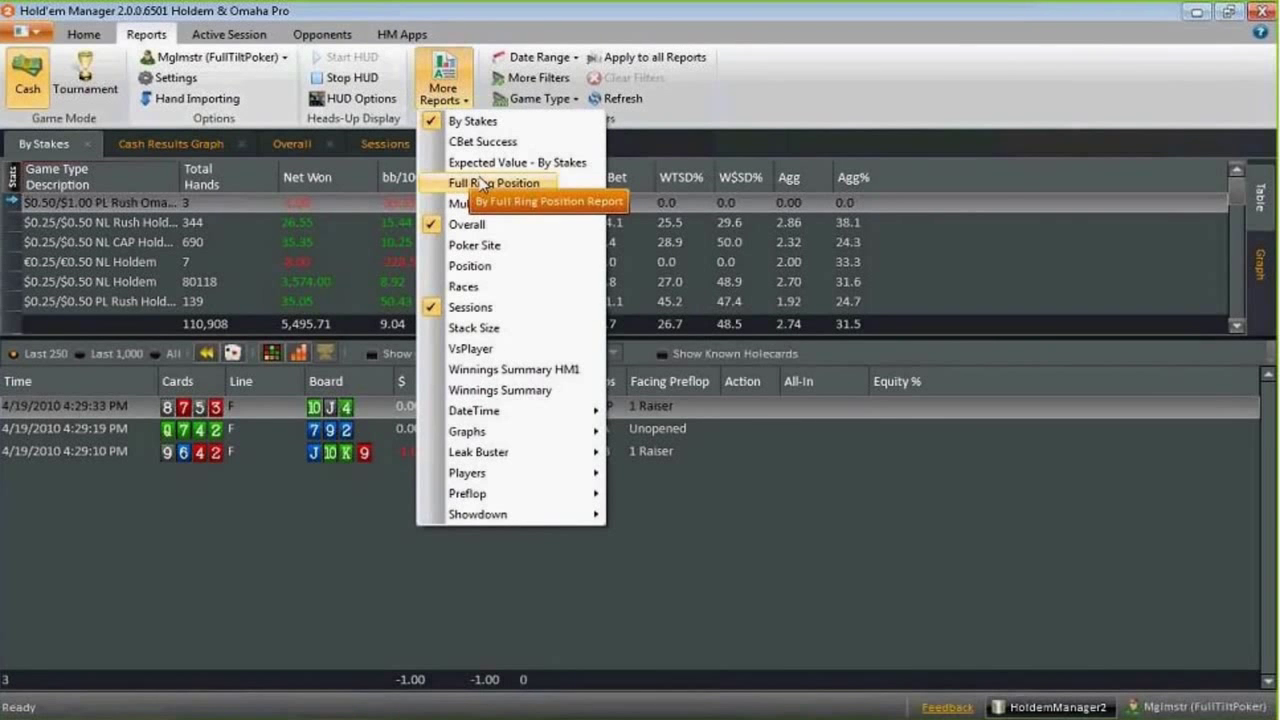
{"action": "left_click", "coordinate": [467, 270]}
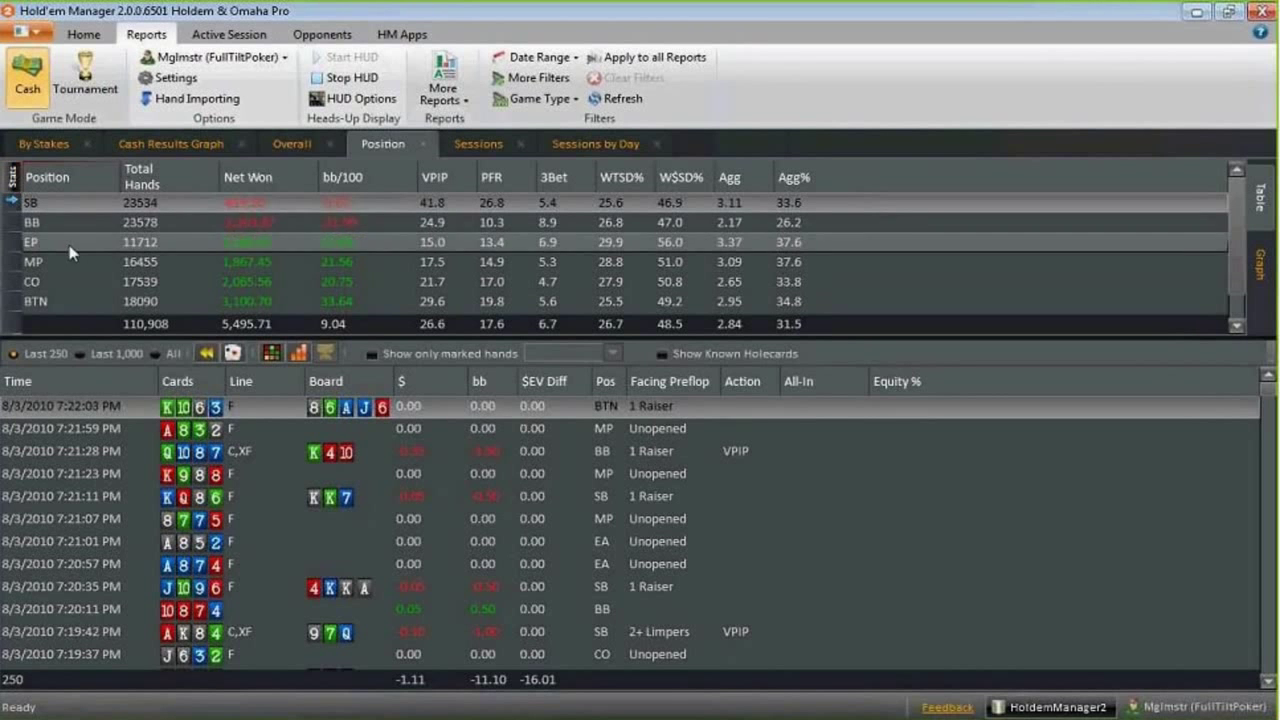
{"action": "left_click", "coordinate": [300, 241], "text": "shift"}
{"action": "left_click", "coordinate": [210, 232]}
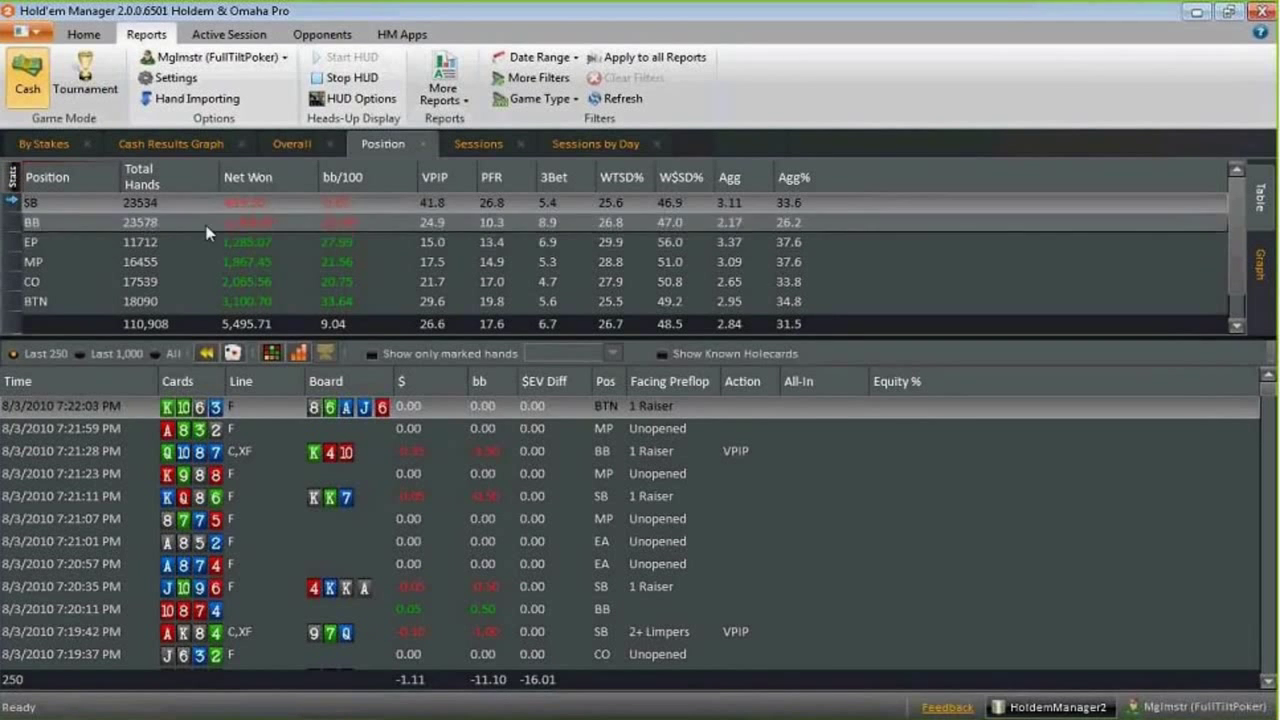
Open the Position report's statistics selection and browse the ThreeBet, vsSqueezer and ALL categories
{"action": "left_click", "coordinate": [14, 193]}
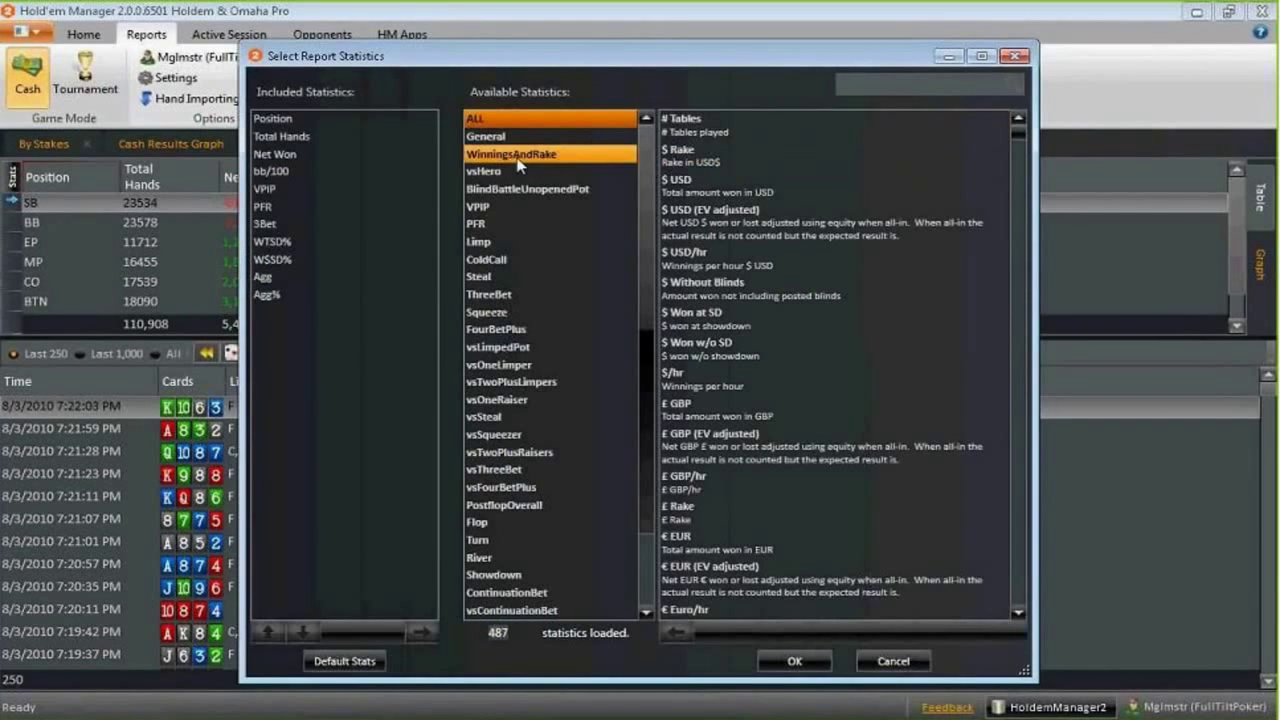
{"action": "left_click", "coordinate": [537, 295]}
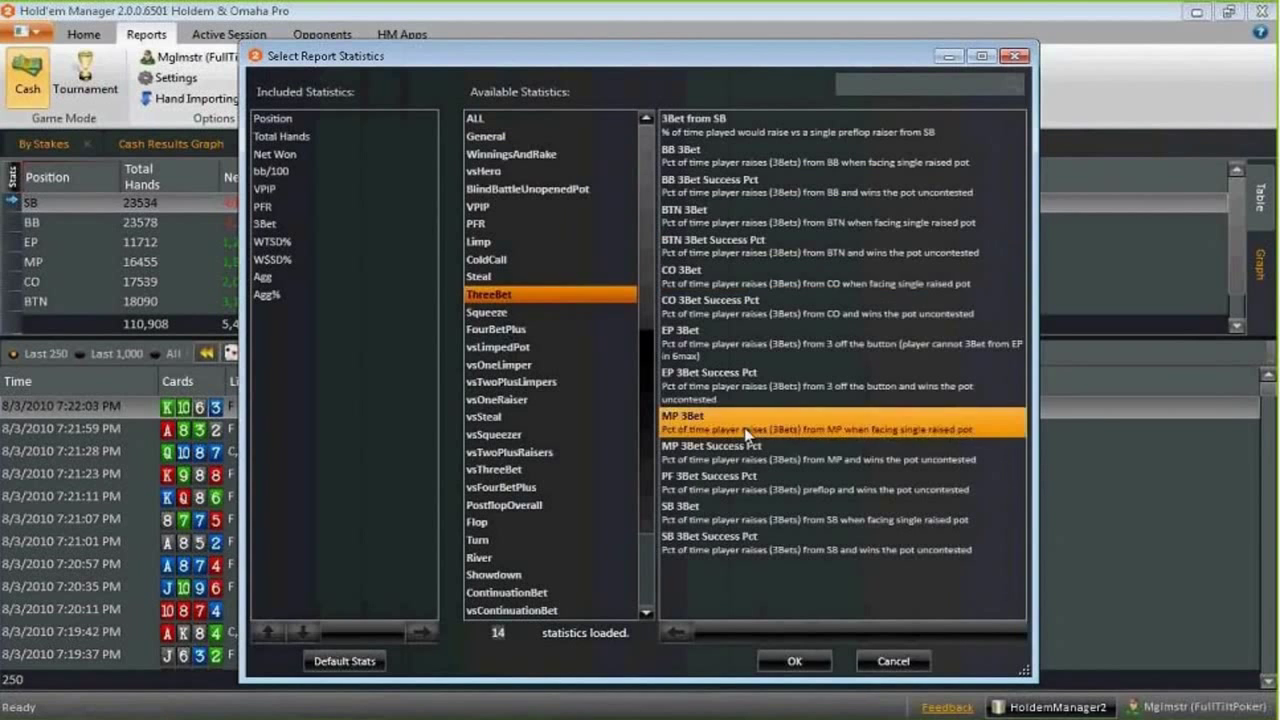
{"action": "left_click", "coordinate": [547, 435]}
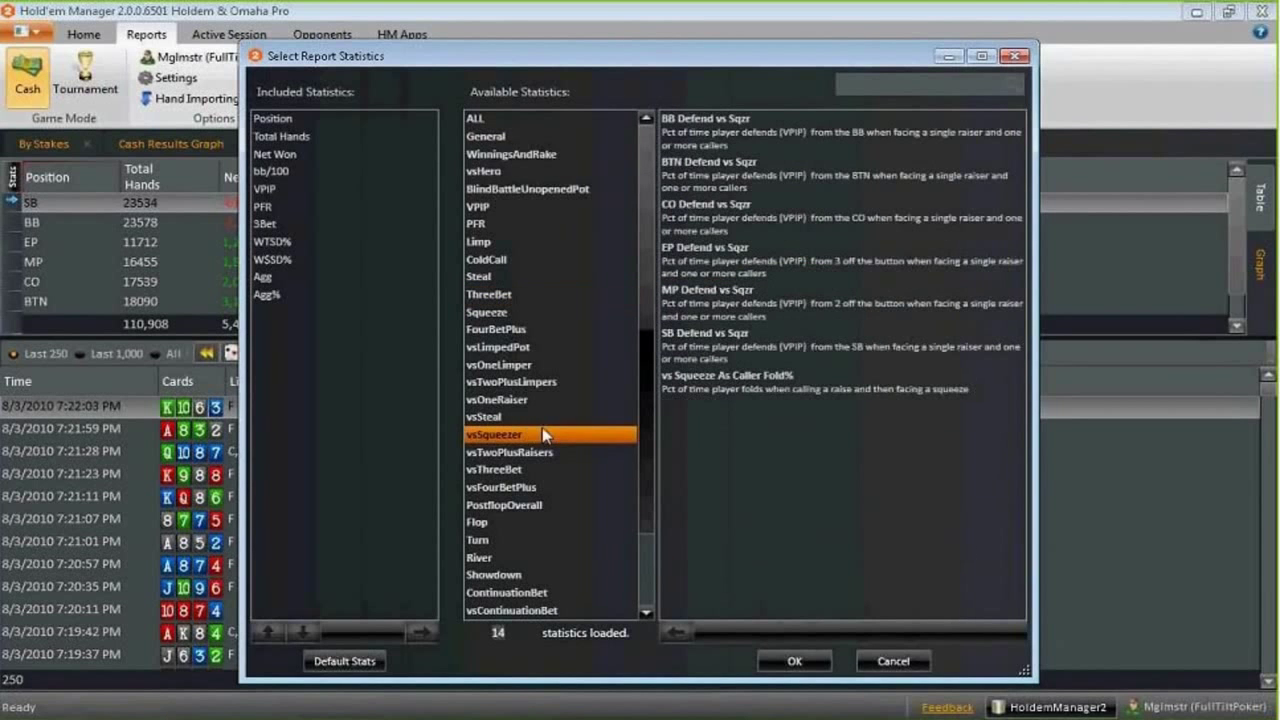
{"action": "left_click", "coordinate": [494, 121]}
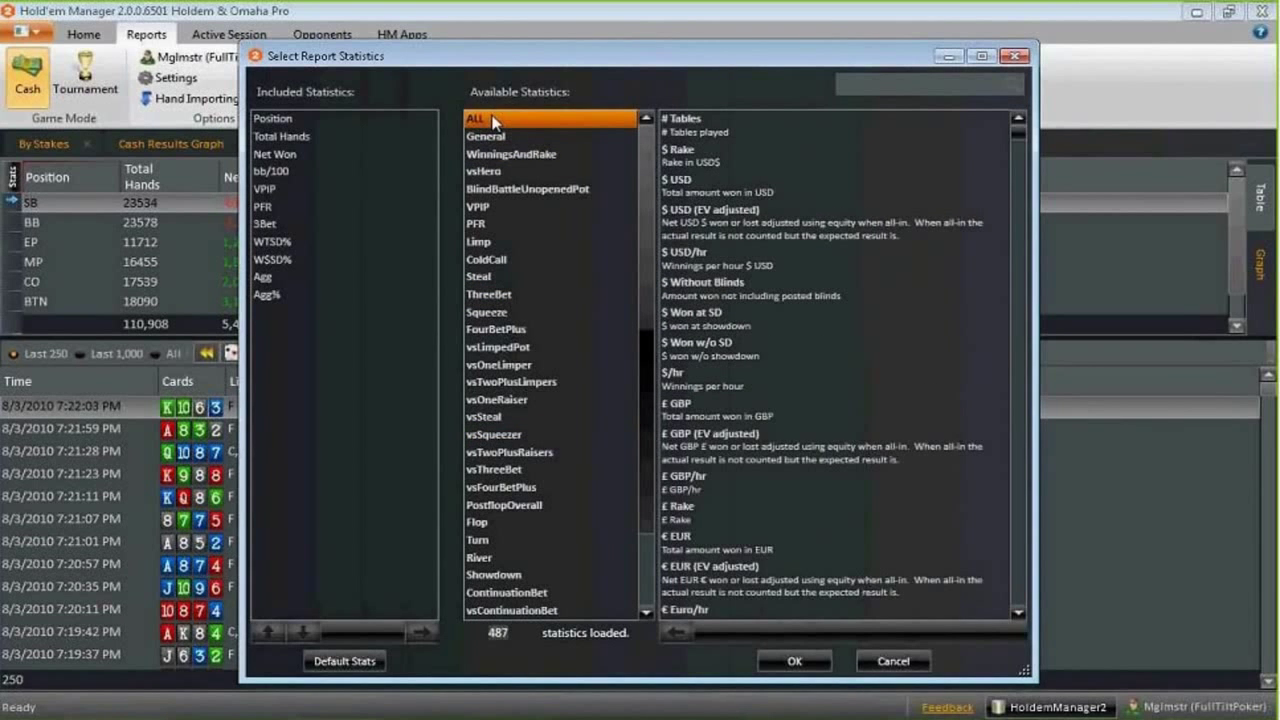
Search the statistics for "ev", add $ USD (EV adjusted) to the Position report and place its column between Net Won and bb/100
{"action": "left_click", "coordinate": [914, 83]}
{"action": "type", "text": "ev"}
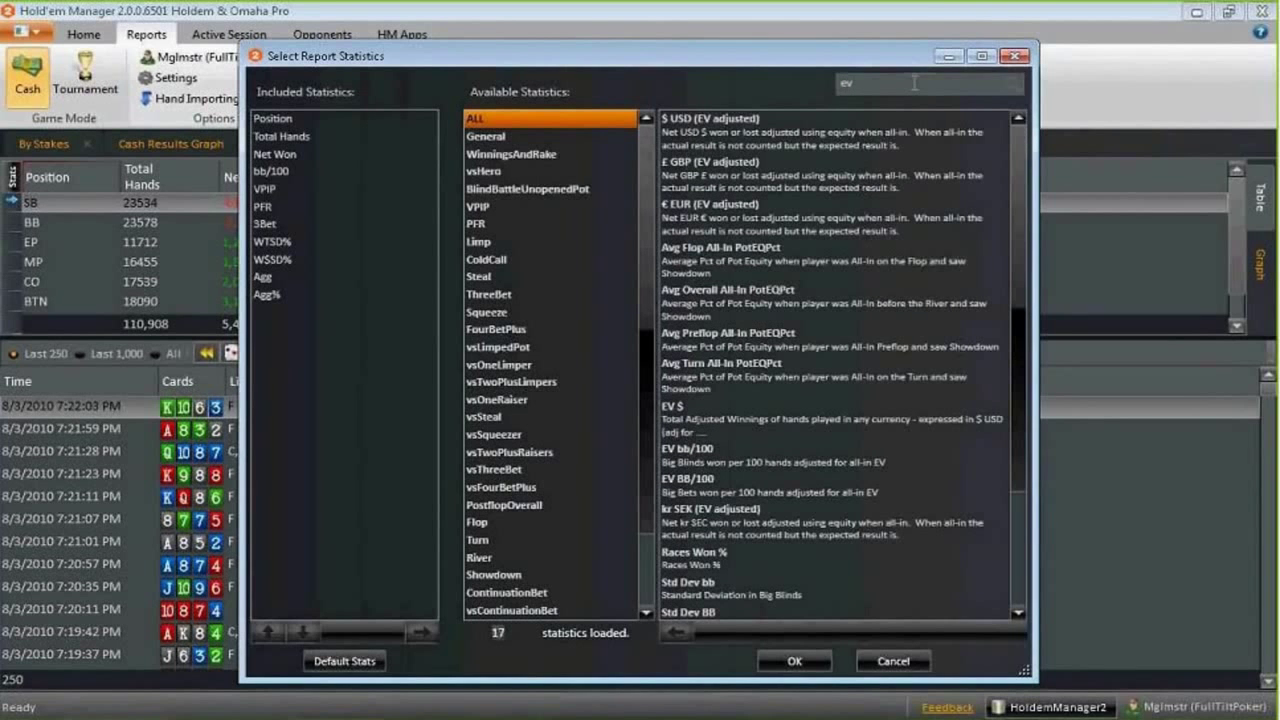
{"action": "left_click", "coordinate": [772, 126]}
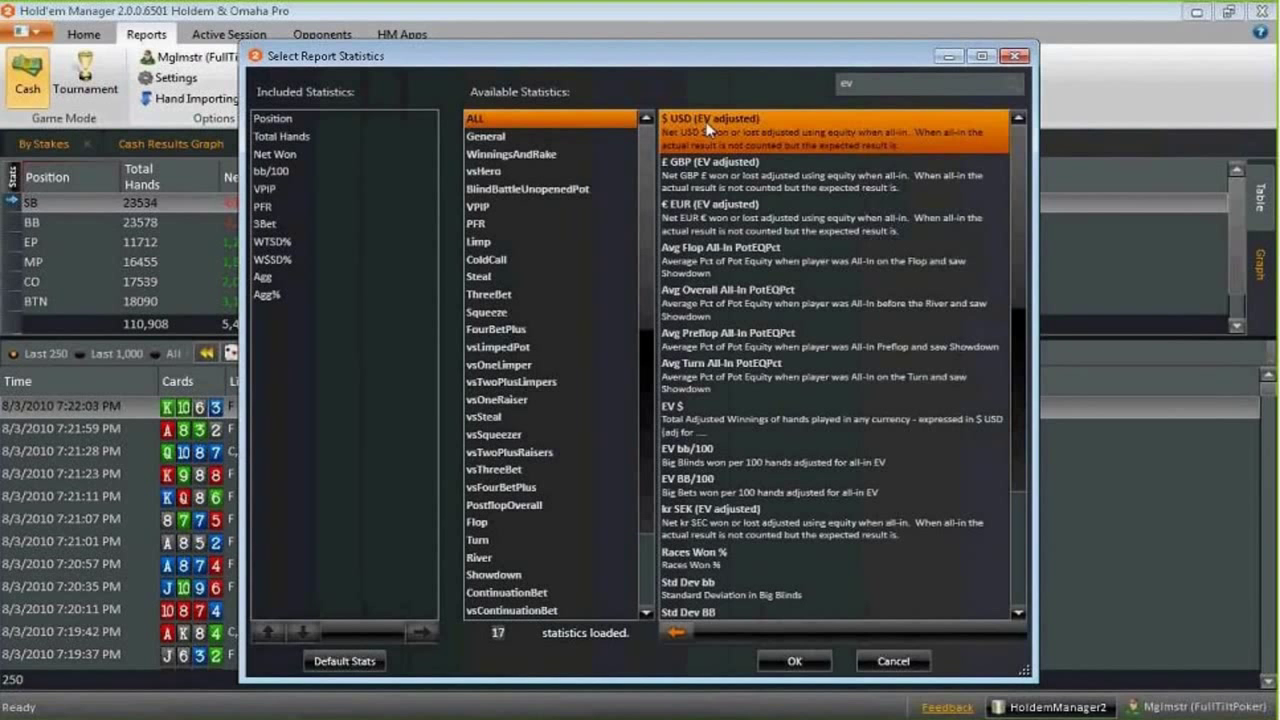
{"action": "left_click", "coordinate": [678, 636]}
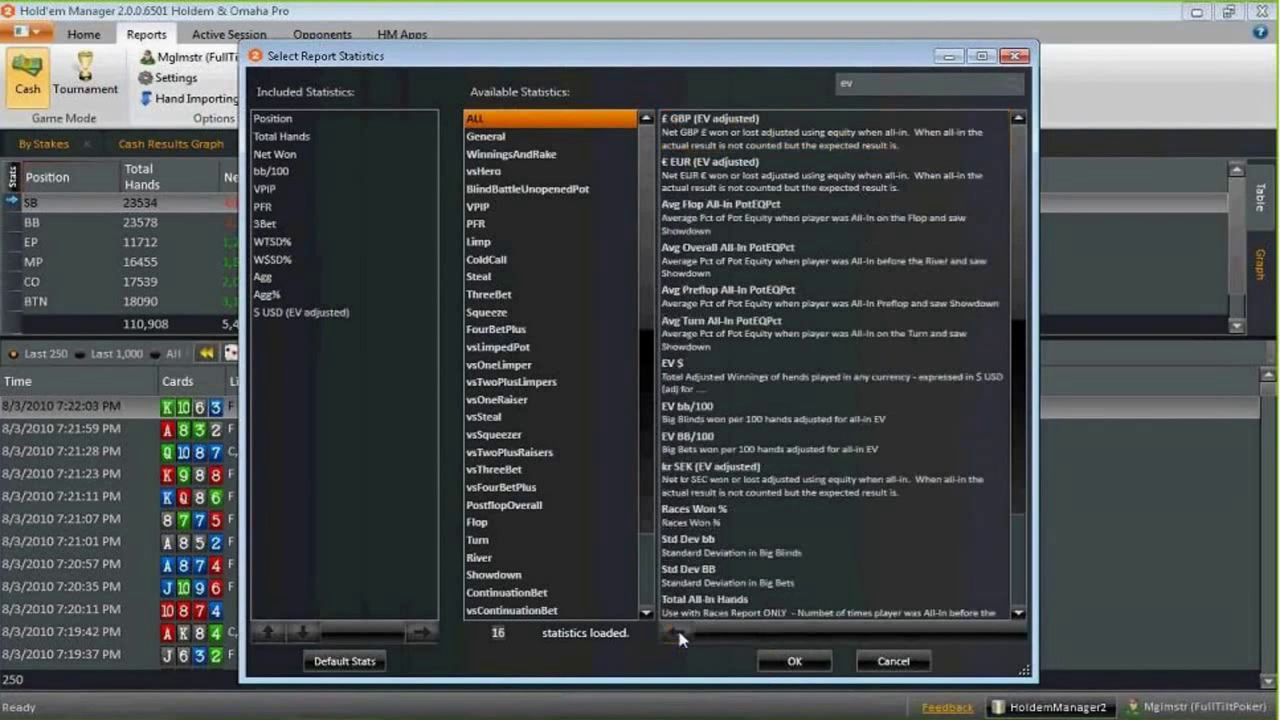
{"action": "left_click", "coordinate": [325, 315]}
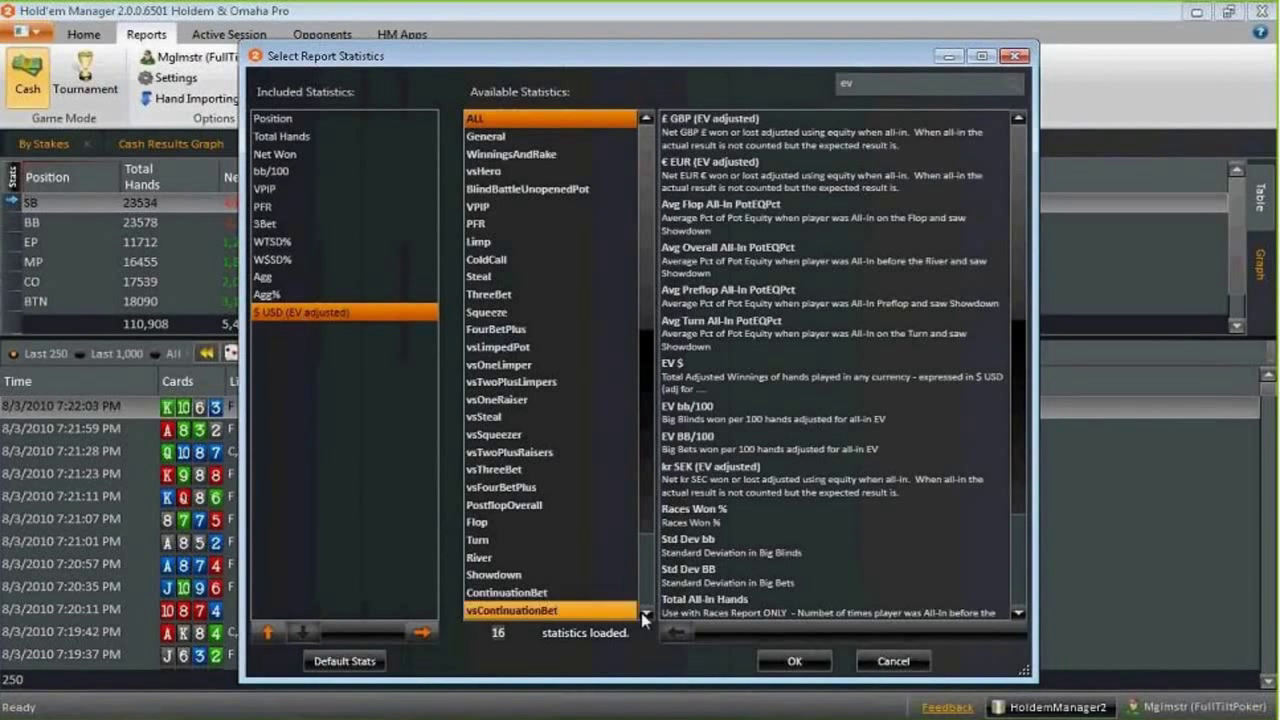
{"action": "left_click", "coordinate": [796, 661]}
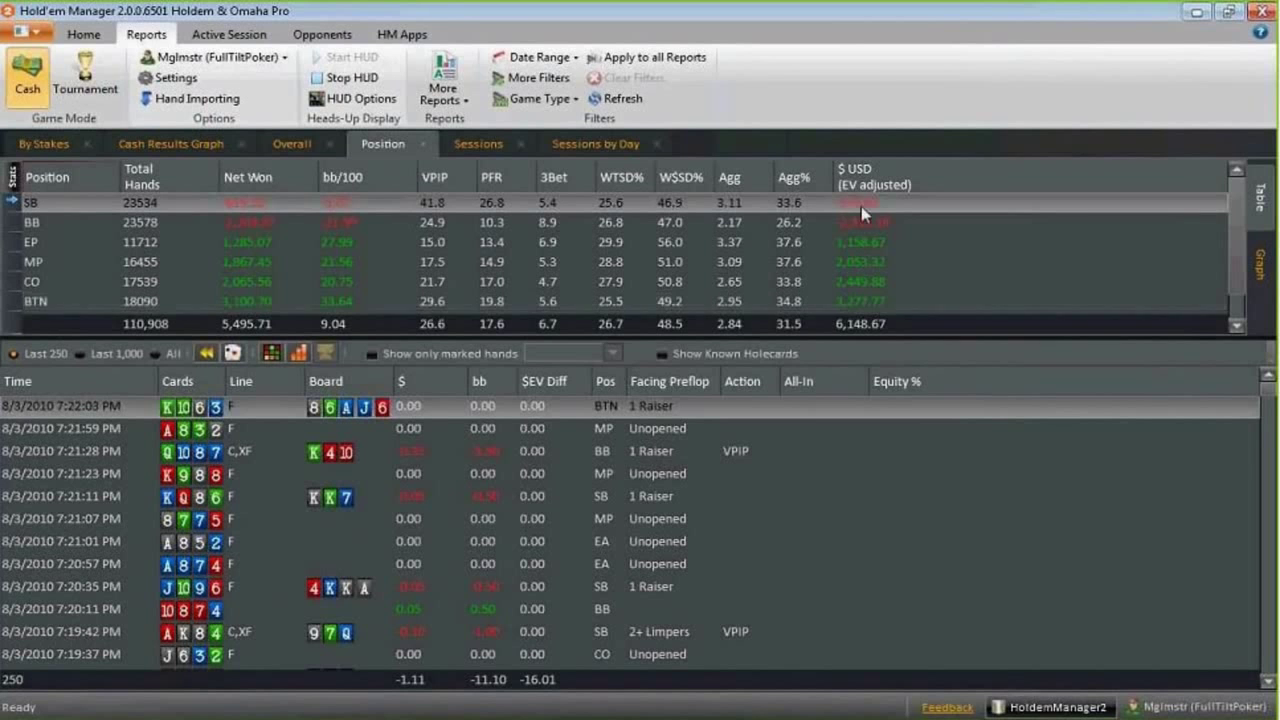
{"action": "left_click_drag", "start_coordinate": [862, 174], "coordinate": [334, 177]}
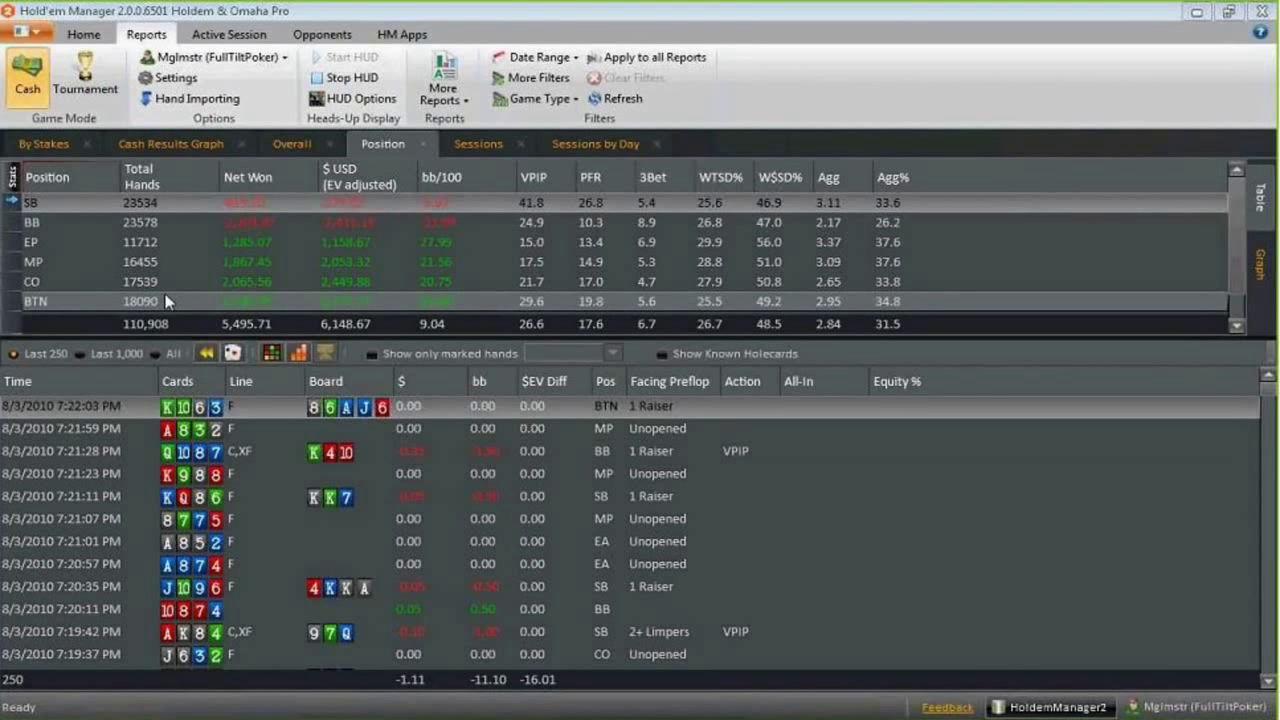
Show the hands played from EP, and list all hands played from BTN instead of only the last 250
{"action": "left_click", "coordinate": [166, 242]}
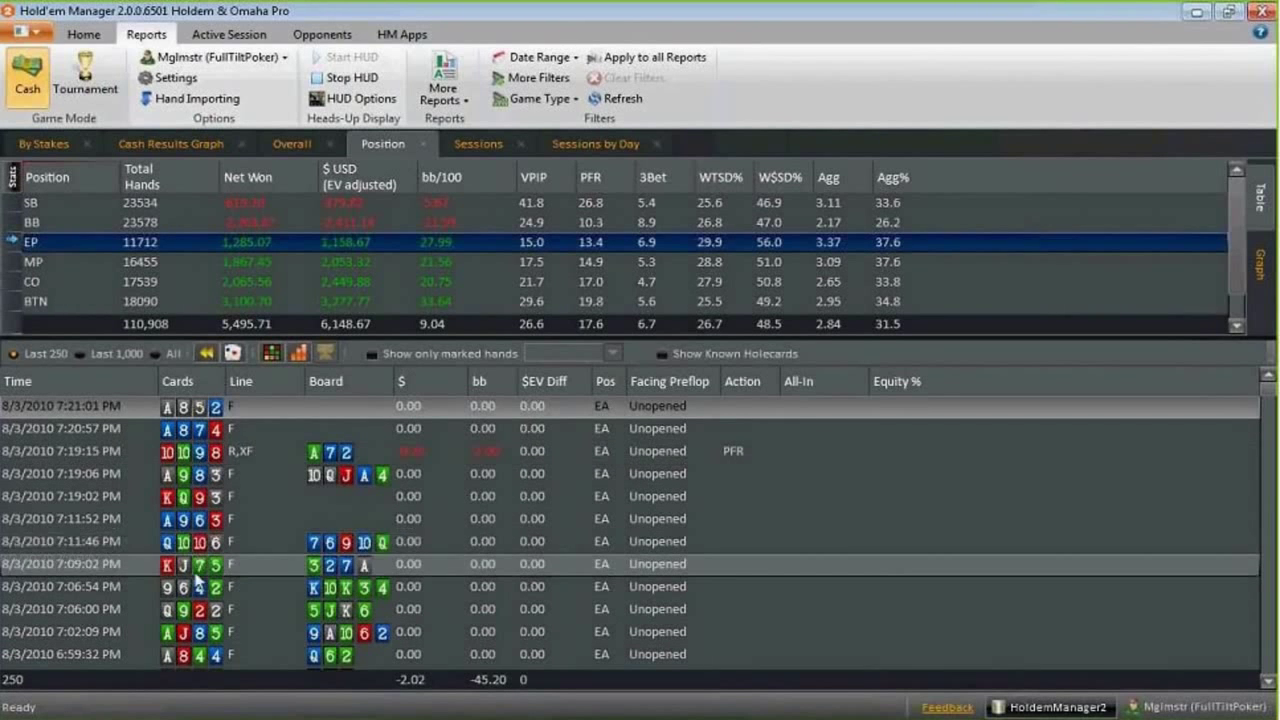
{"action": "left_click", "coordinate": [157, 302]}
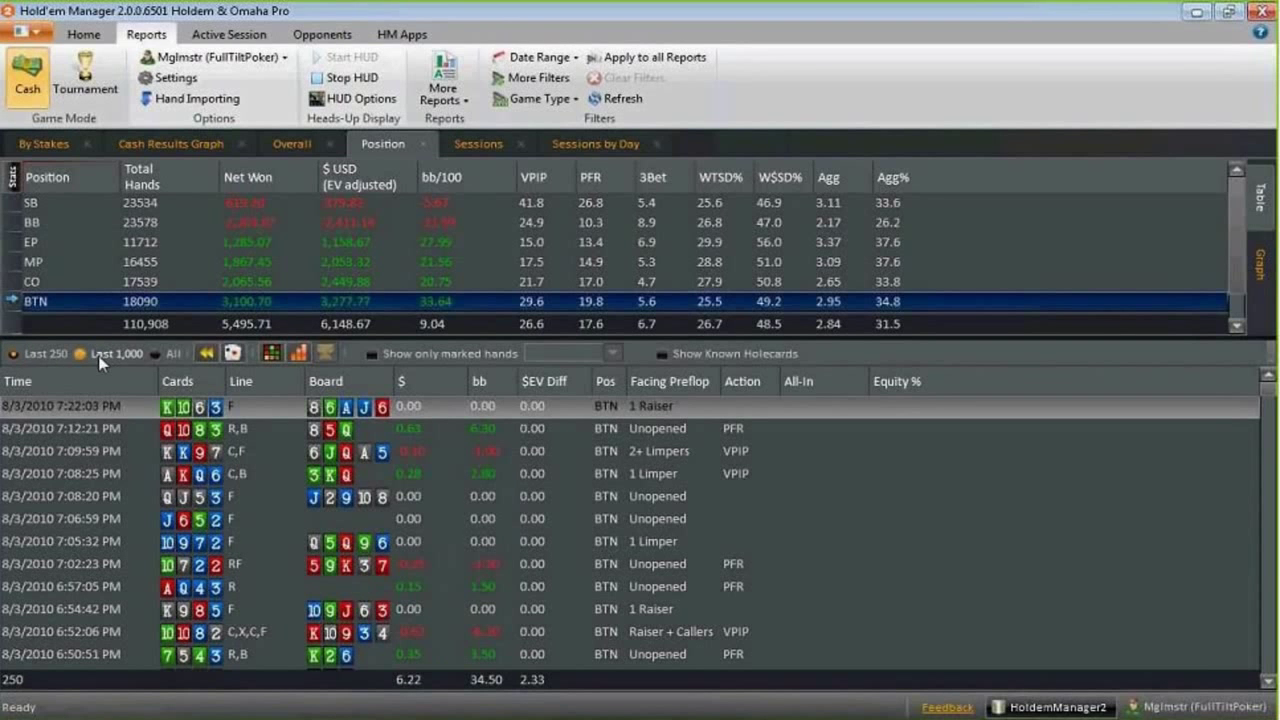
{"action": "left_click", "coordinate": [159, 359]}
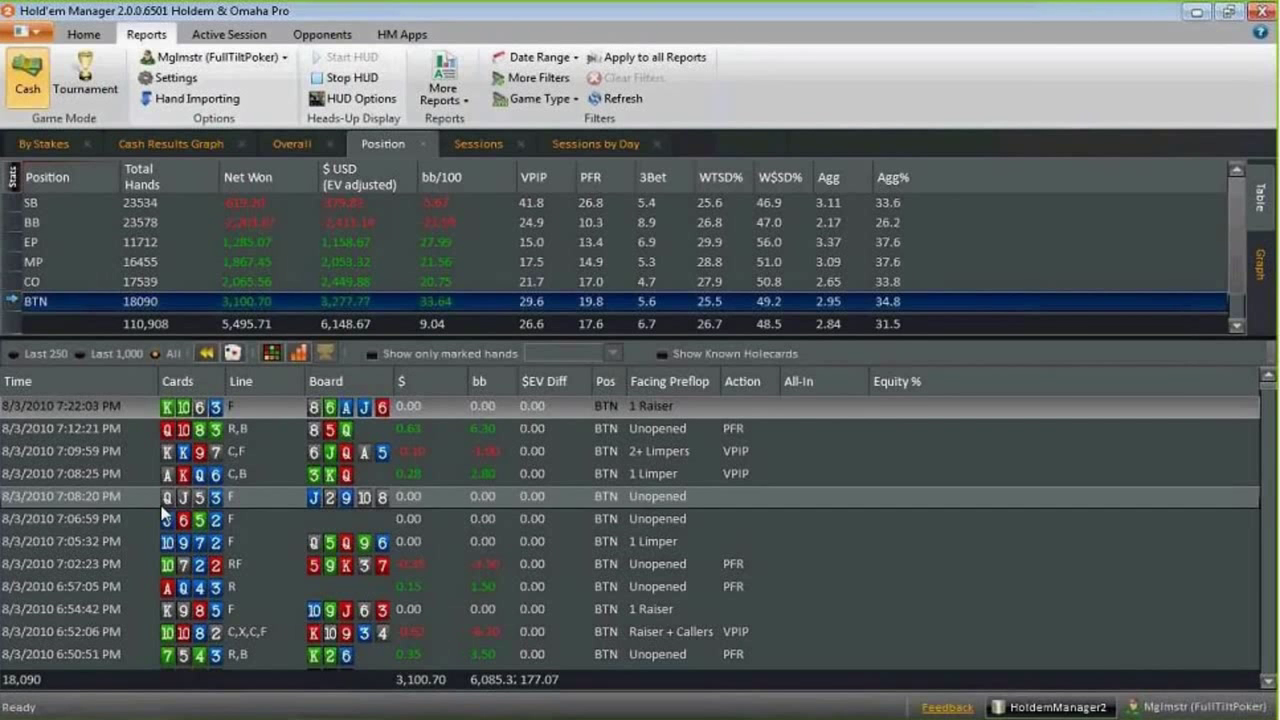
Turn off the marked-hands restriction in the Overall report, list all of its hands, and return to the Position report
{"action": "left_click", "coordinate": [296, 145]}
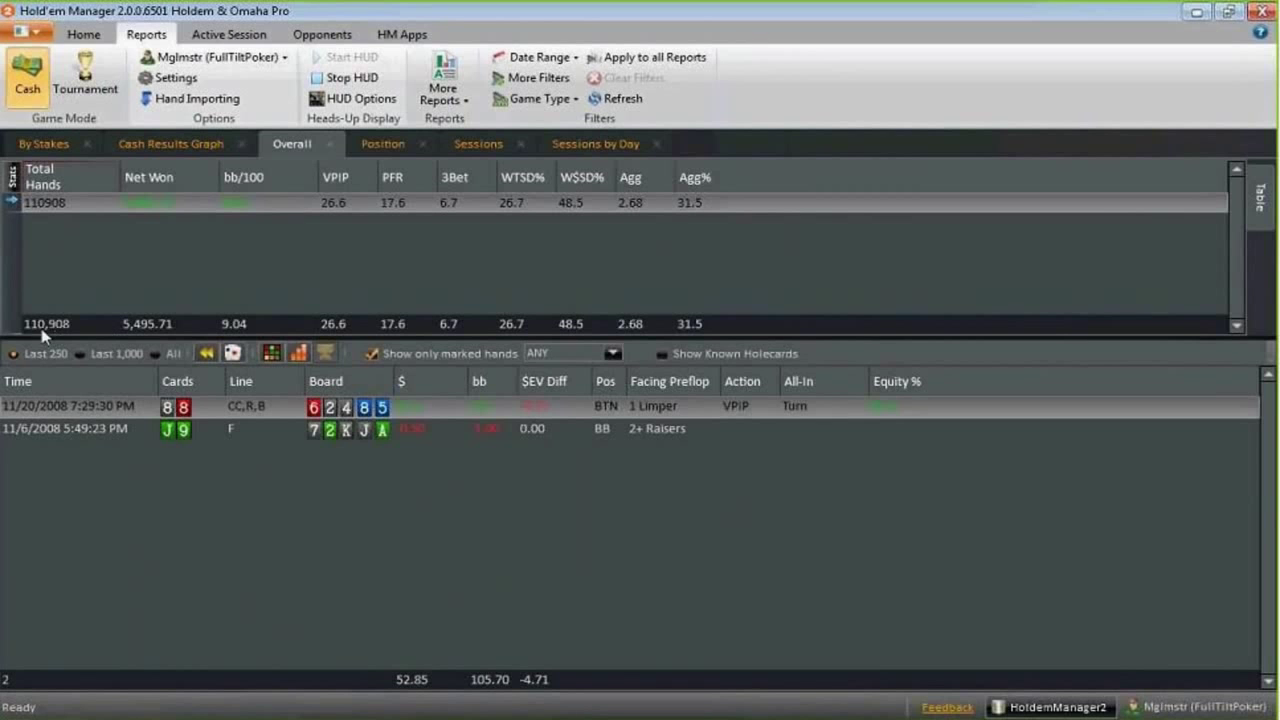
{"action": "left_click", "coordinate": [371, 353]}
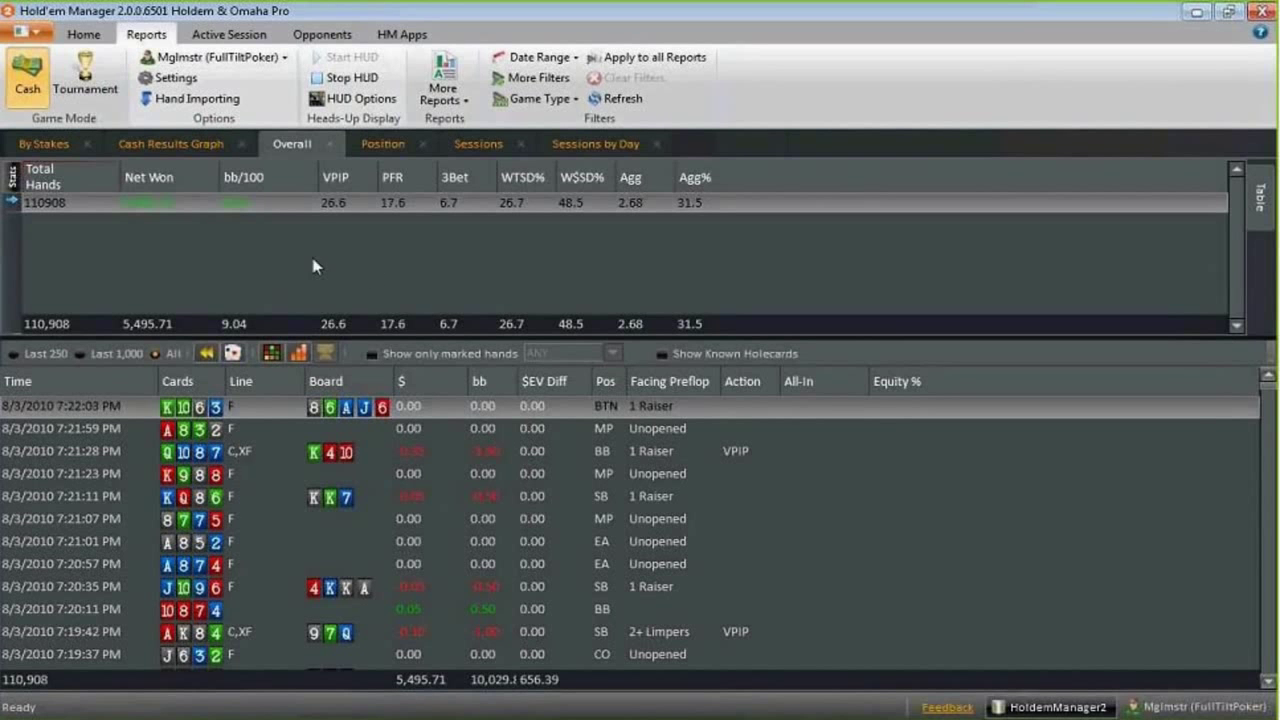
{"action": "left_click", "coordinate": [389, 146]}
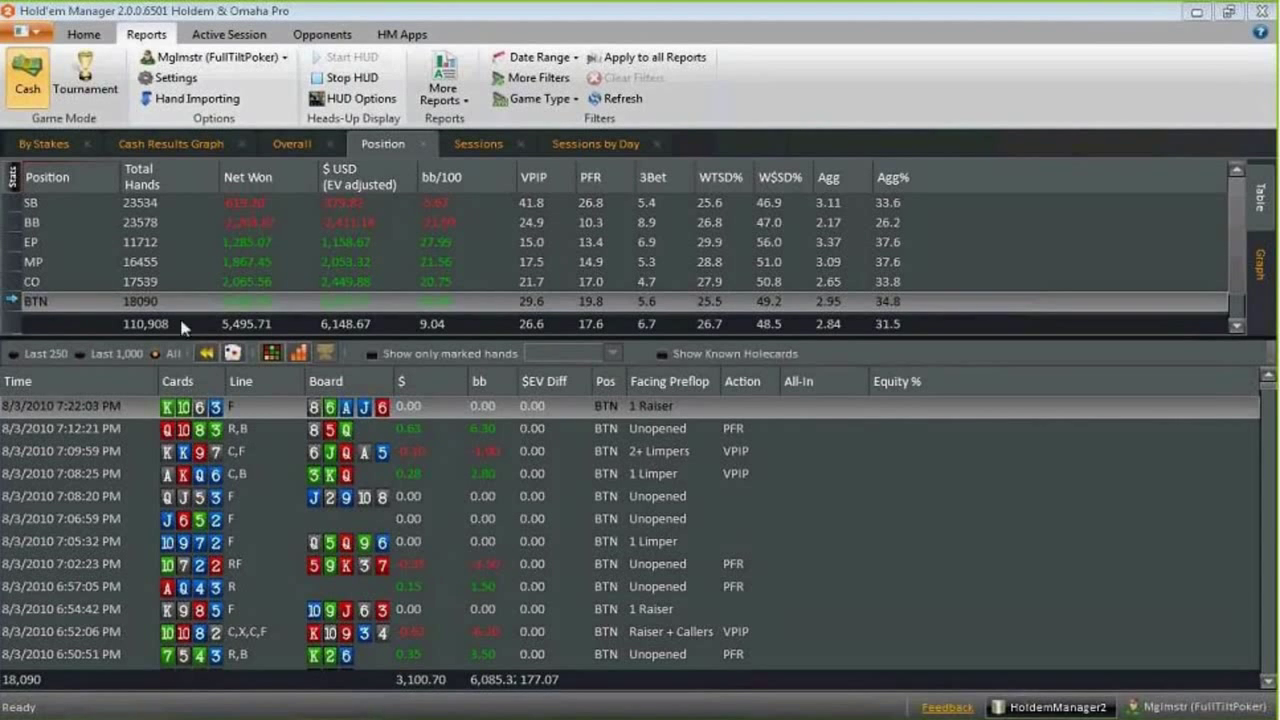
Examine the Cash Results Graph, its axis and line display options, and the point near 88,000 hands
{"action": "left_click", "coordinate": [183, 145]}
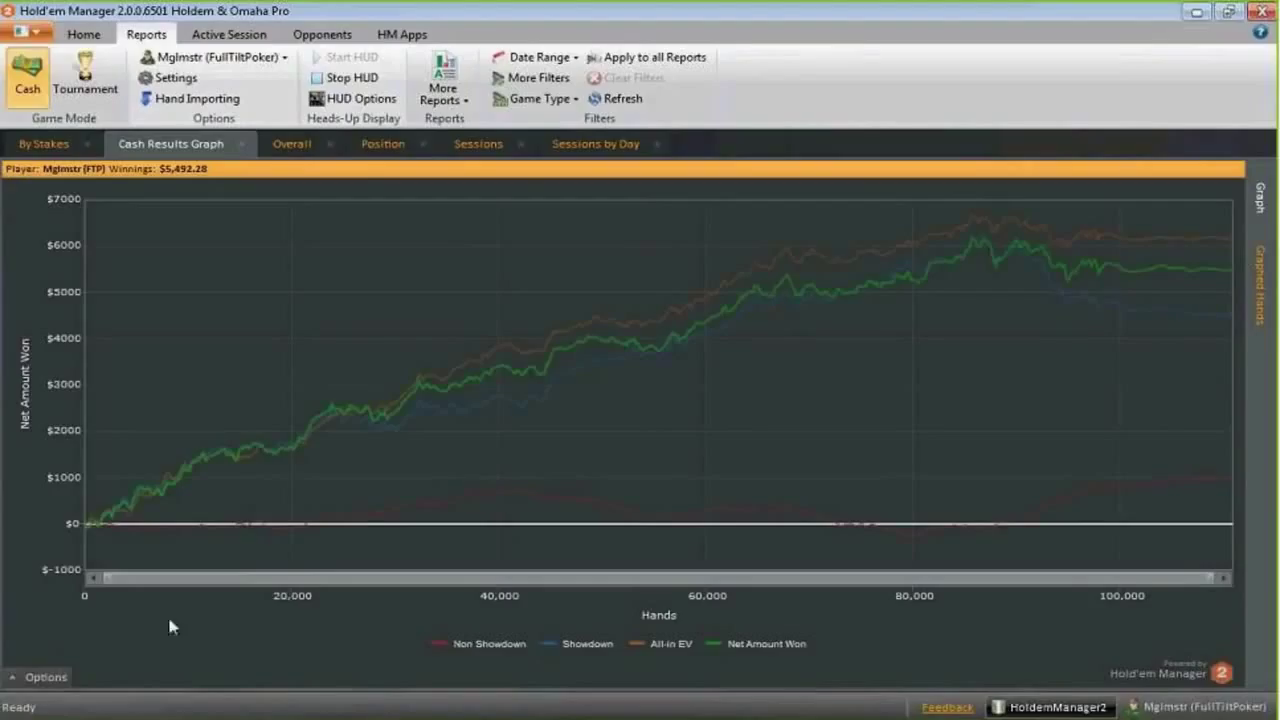
{"action": "left_click", "coordinate": [15, 680]}
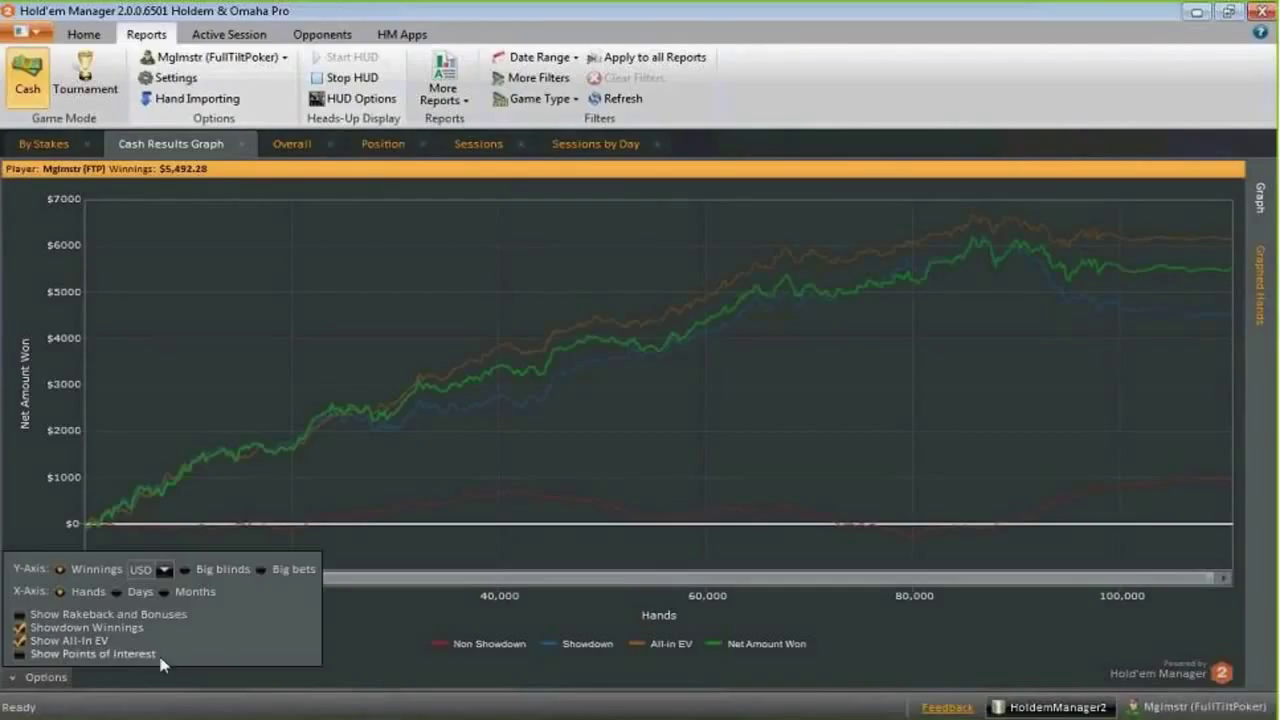
{"action": "left_click", "coordinate": [12, 678]}
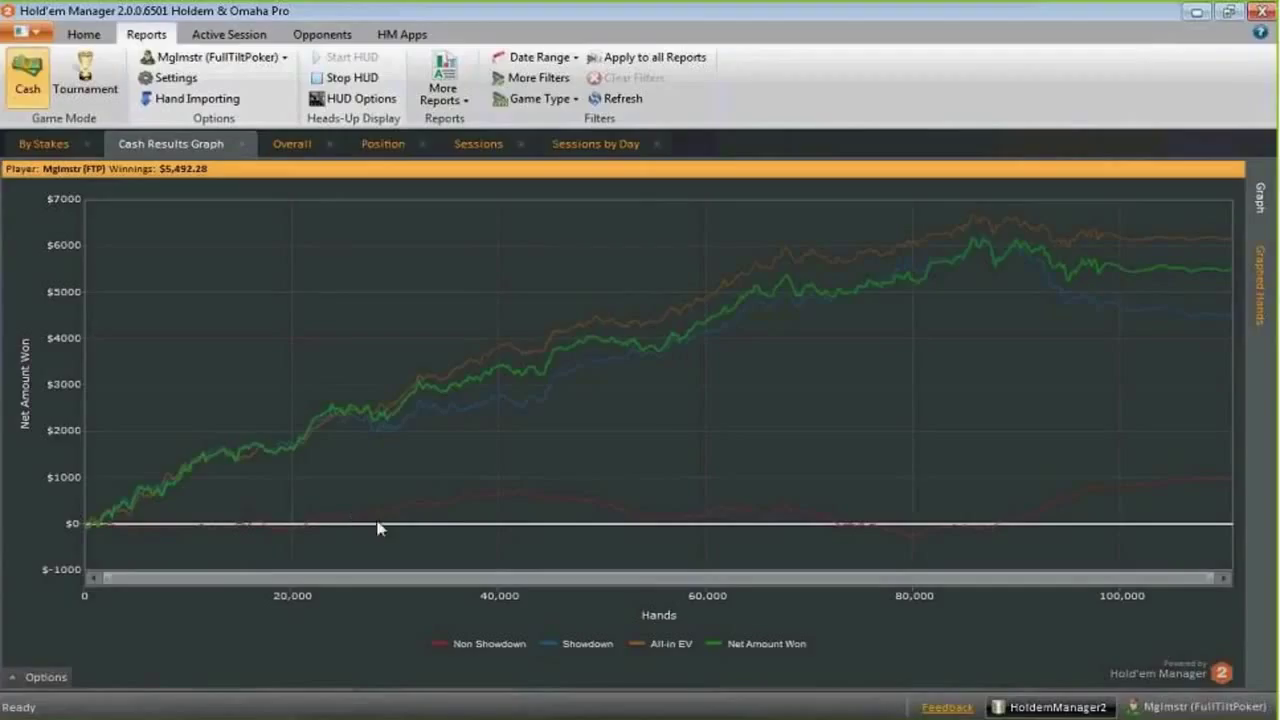
{"action": "left_click", "coordinate": [991, 247]}
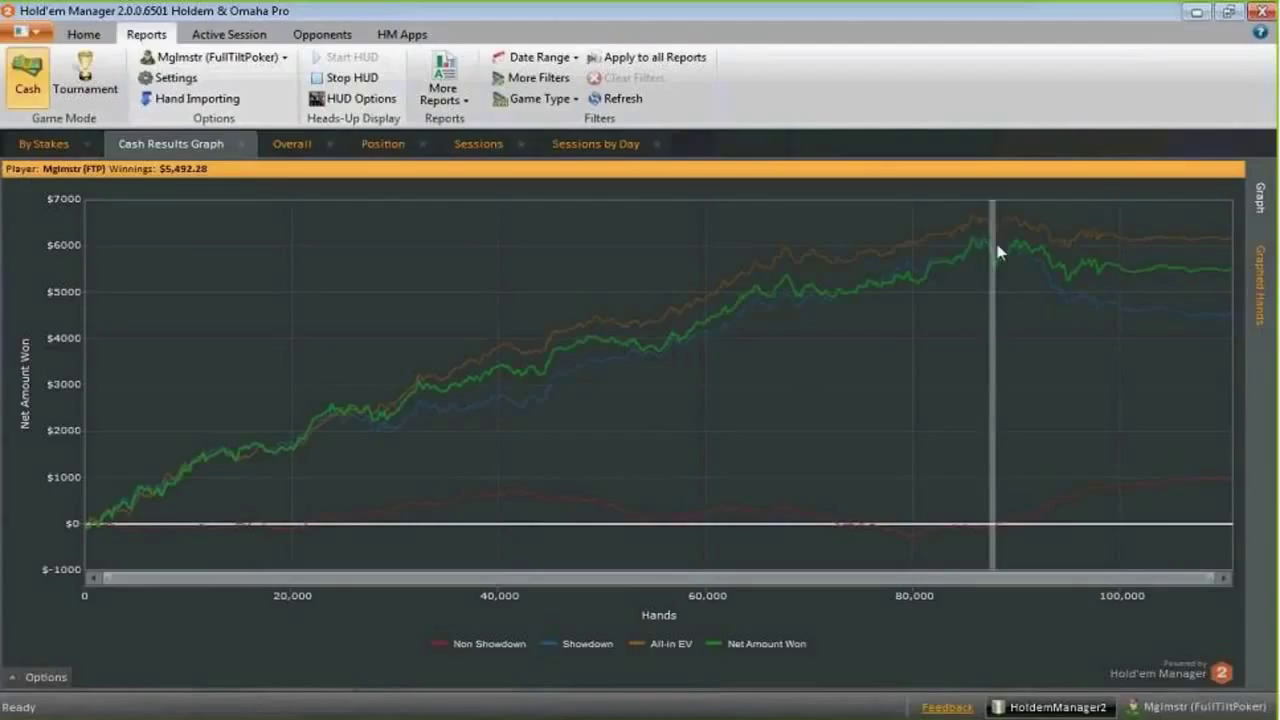
Zoom the Cash Results Graph in around 88,000 hands, list the graphed hands and sort them by dollar result, largest losses first
{"action": "left_click_drag", "start_coordinate": [998, 250], "coordinate": [998, 251]}
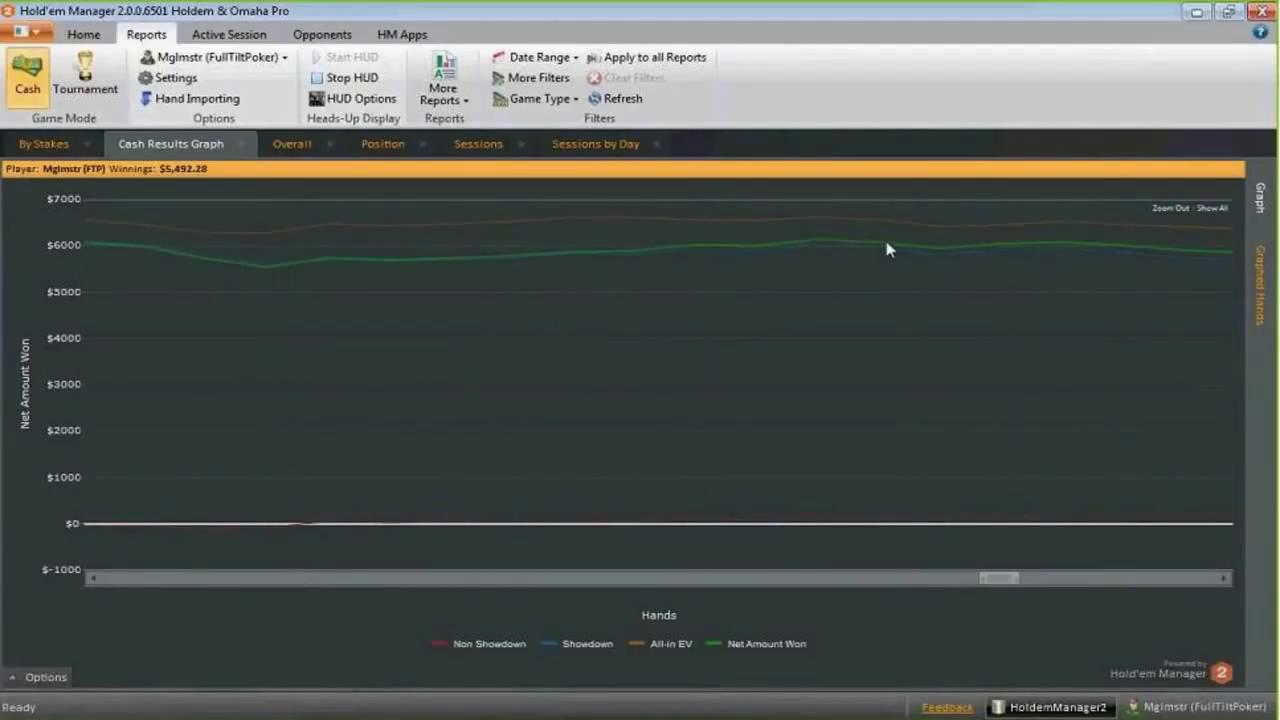
{"action": "left_click", "coordinate": [1259, 305]}
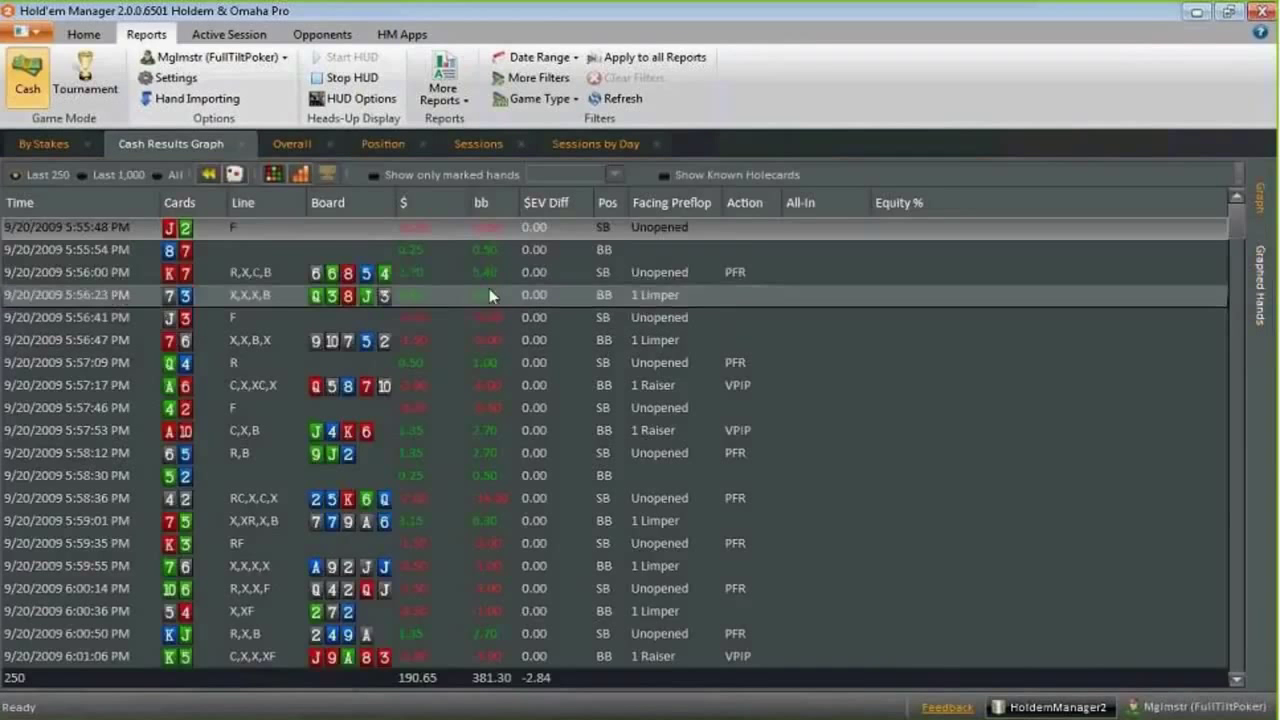
{"action": "left_click", "coordinate": [405, 202]}
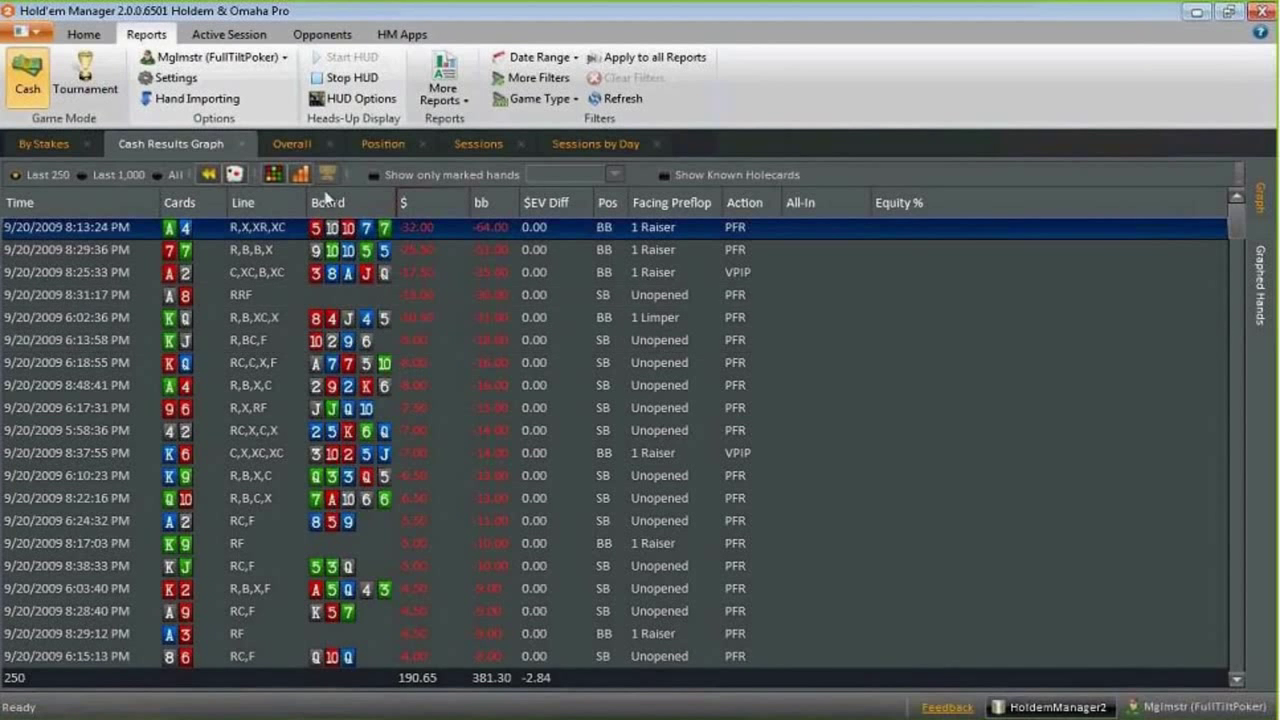
Show the Hold'em hole cards matrix for BTN in the Position report and inspect the A5o result
{"action": "left_click", "coordinate": [383, 146]}
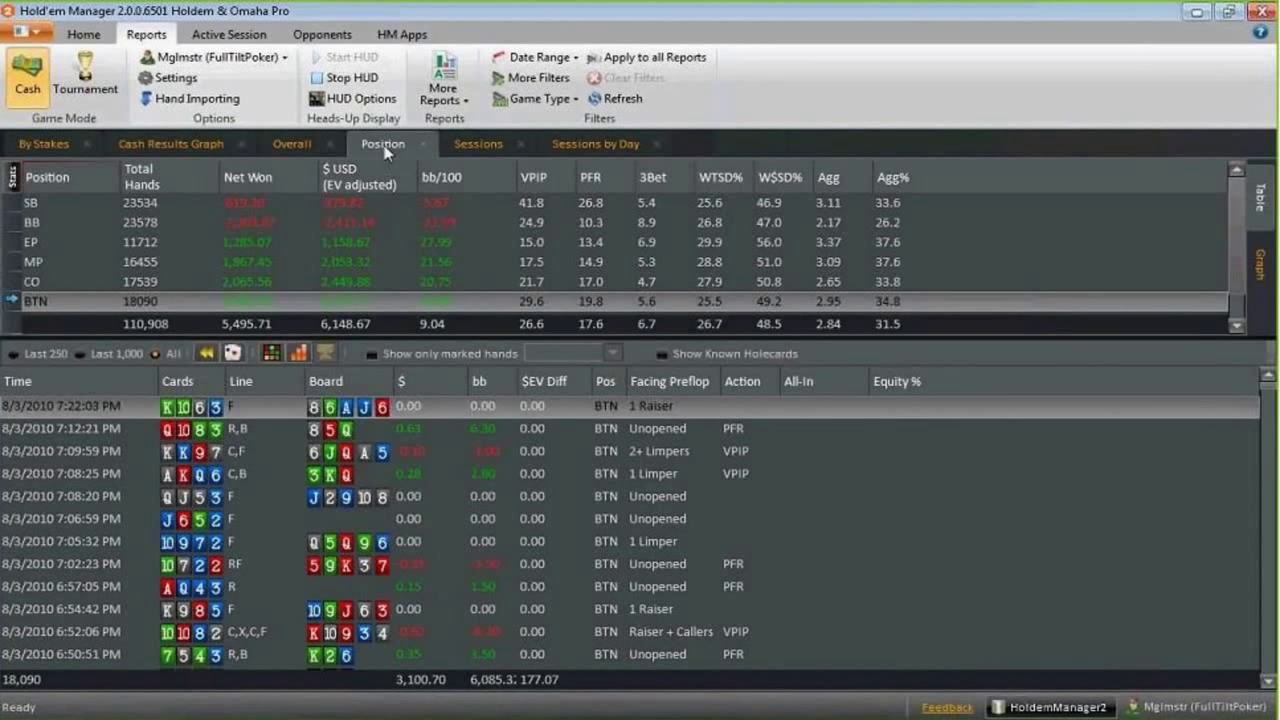
{"action": "left_click", "coordinate": [268, 353]}
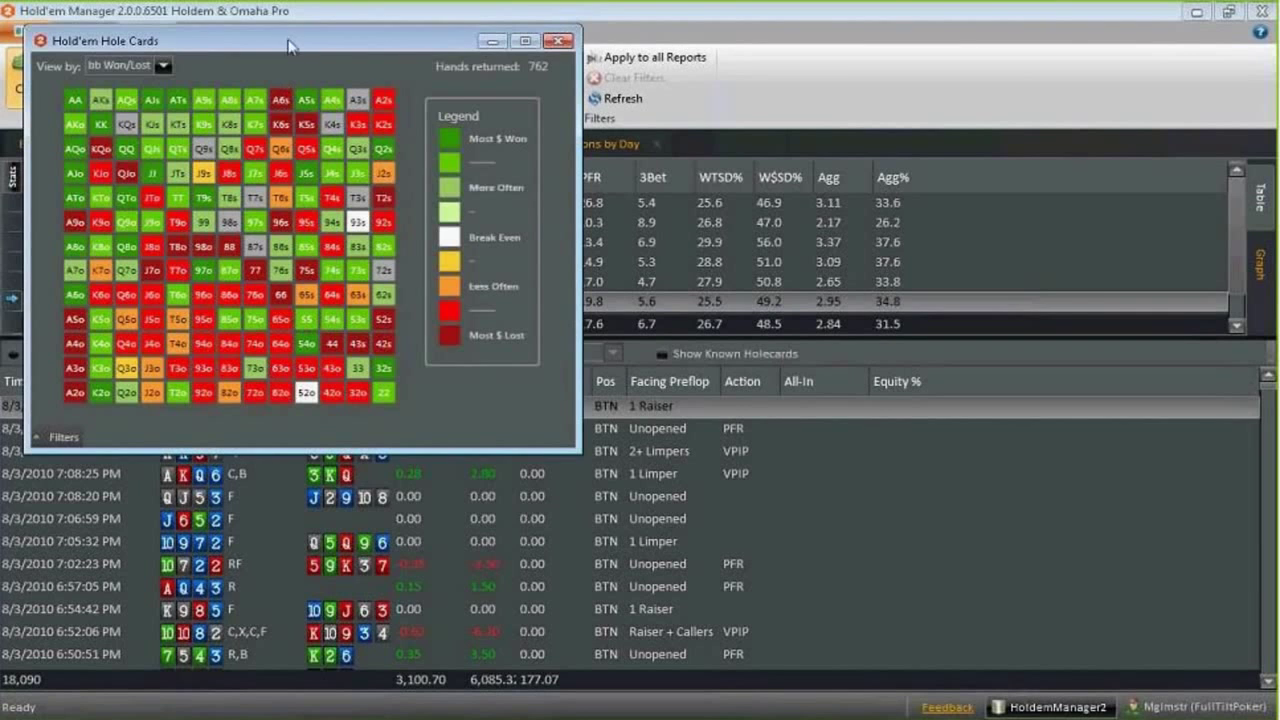
{"action": "left_click_drag", "start_coordinate": [290, 45], "coordinate": [610, 143]}
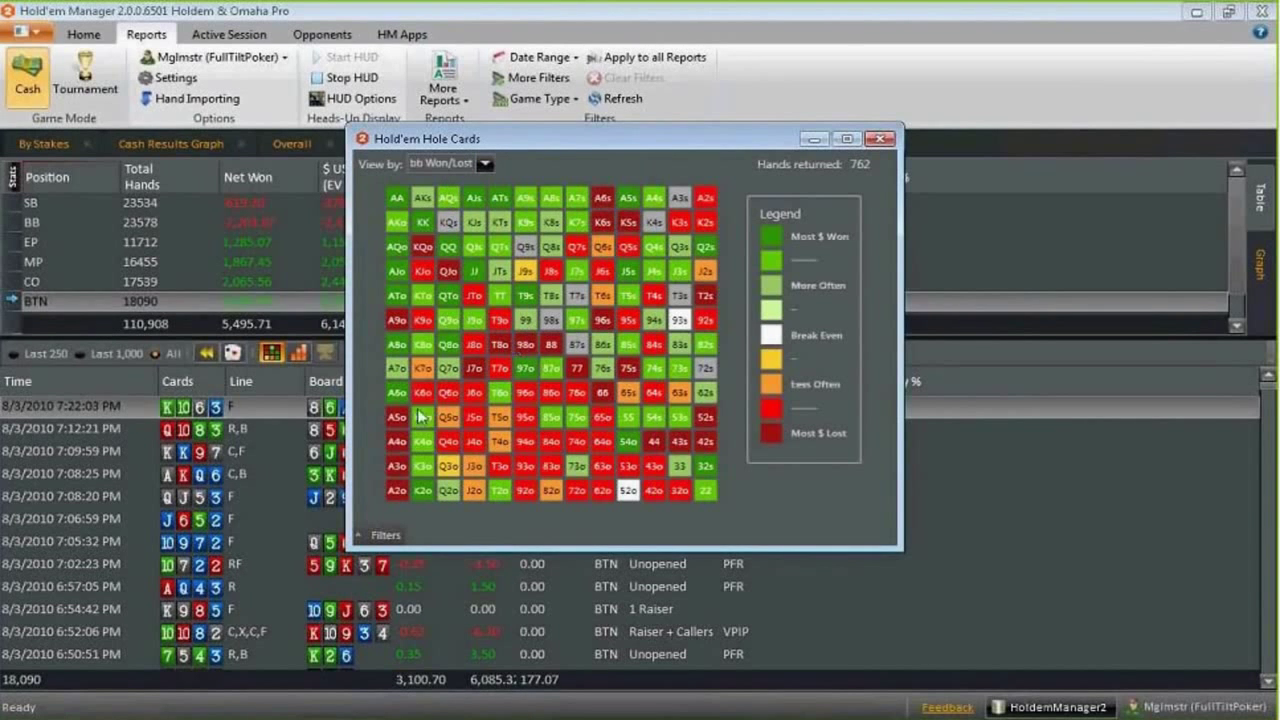
{"action": "mouse_move", "coordinate": [397, 489]}
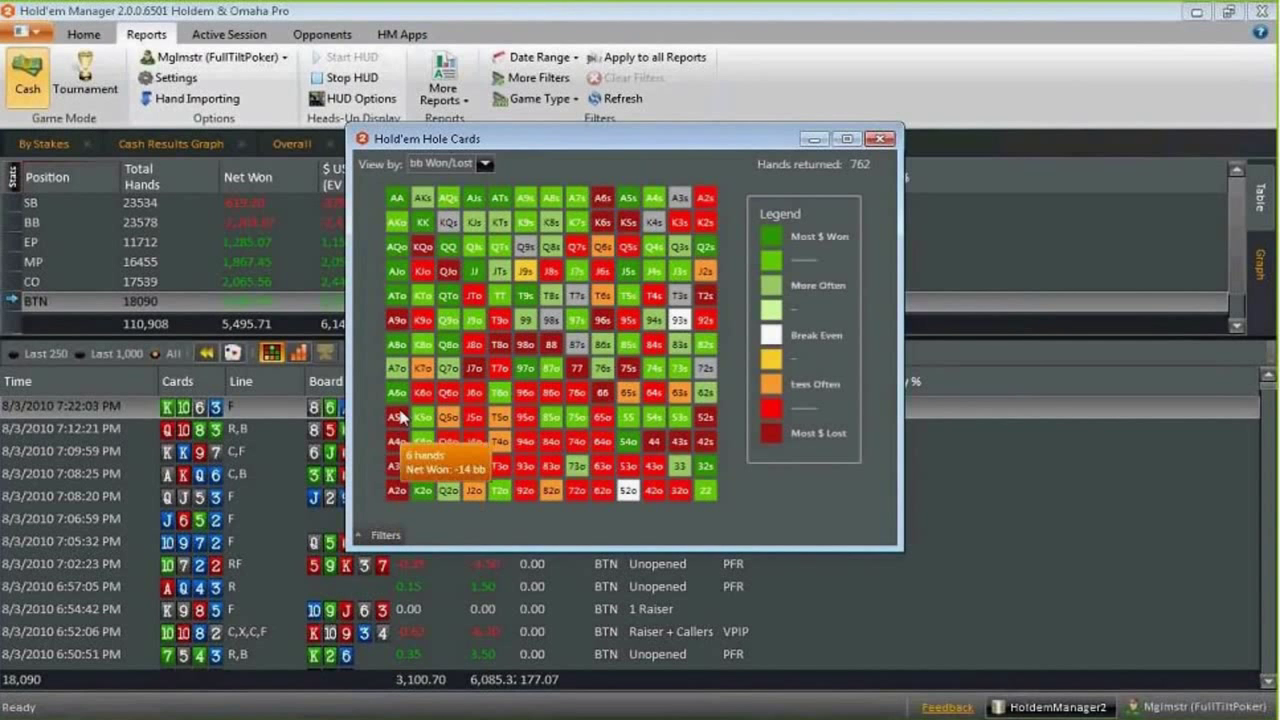
{"action": "mouse_move", "coordinate": [403, 424]}
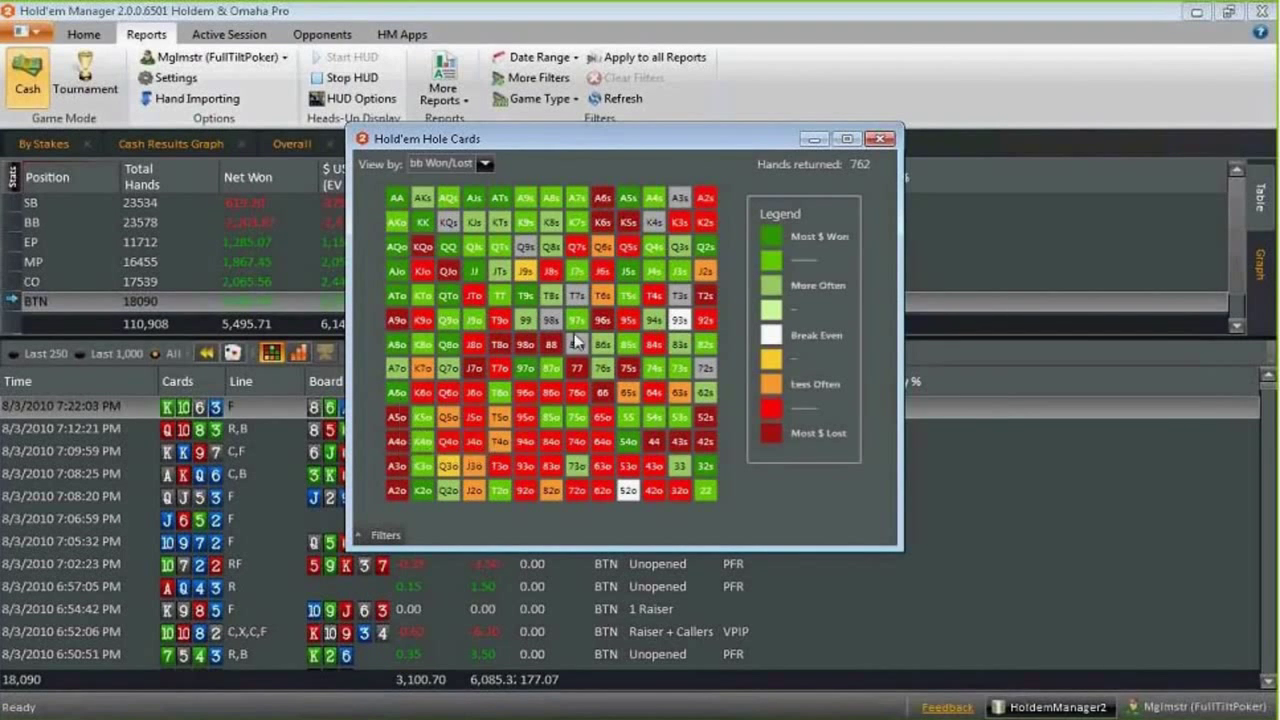
View the BTN hole cards matrix by Hand Count, switch back to bb Won/Lost, and close the matrix
{"action": "left_click", "coordinate": [474, 164]}
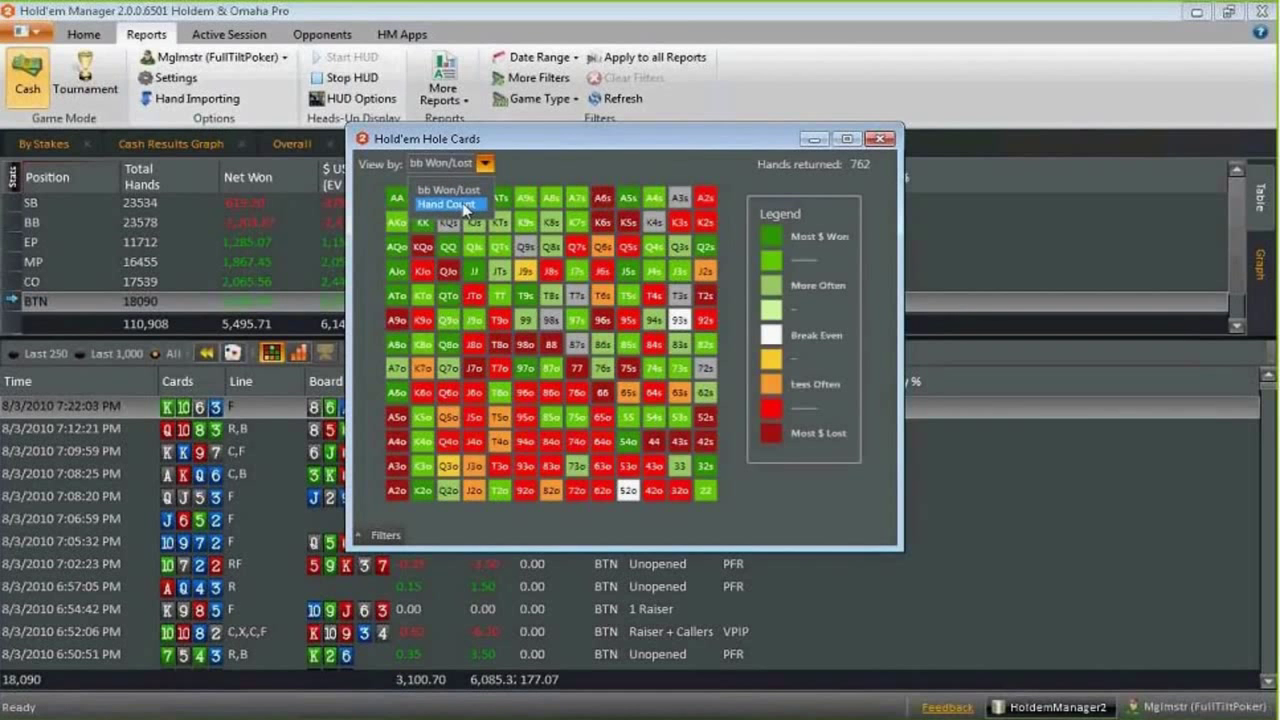
{"action": "left_click", "coordinate": [464, 206]}
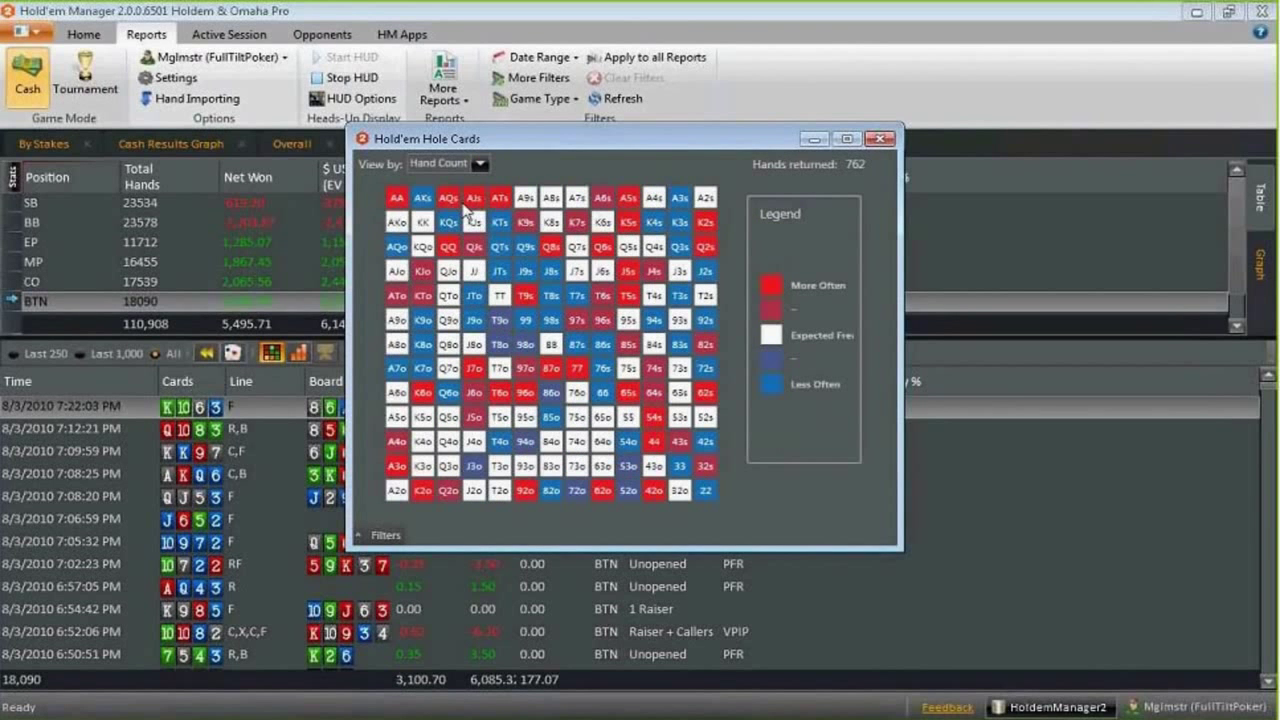
{"action": "mouse_move", "coordinate": [397, 206]}
{"action": "left_click", "coordinate": [481, 163]}
{"action": "left_click", "coordinate": [470, 194]}
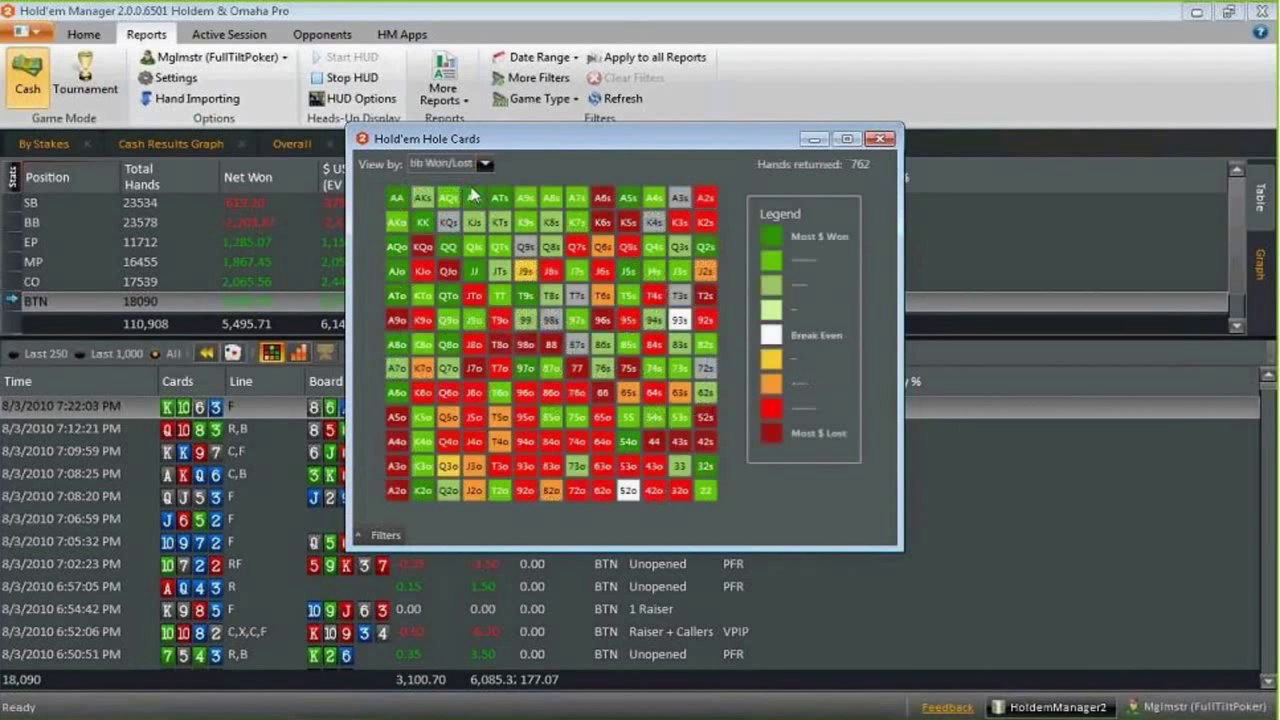
{"action": "left_click", "coordinate": [879, 138]}
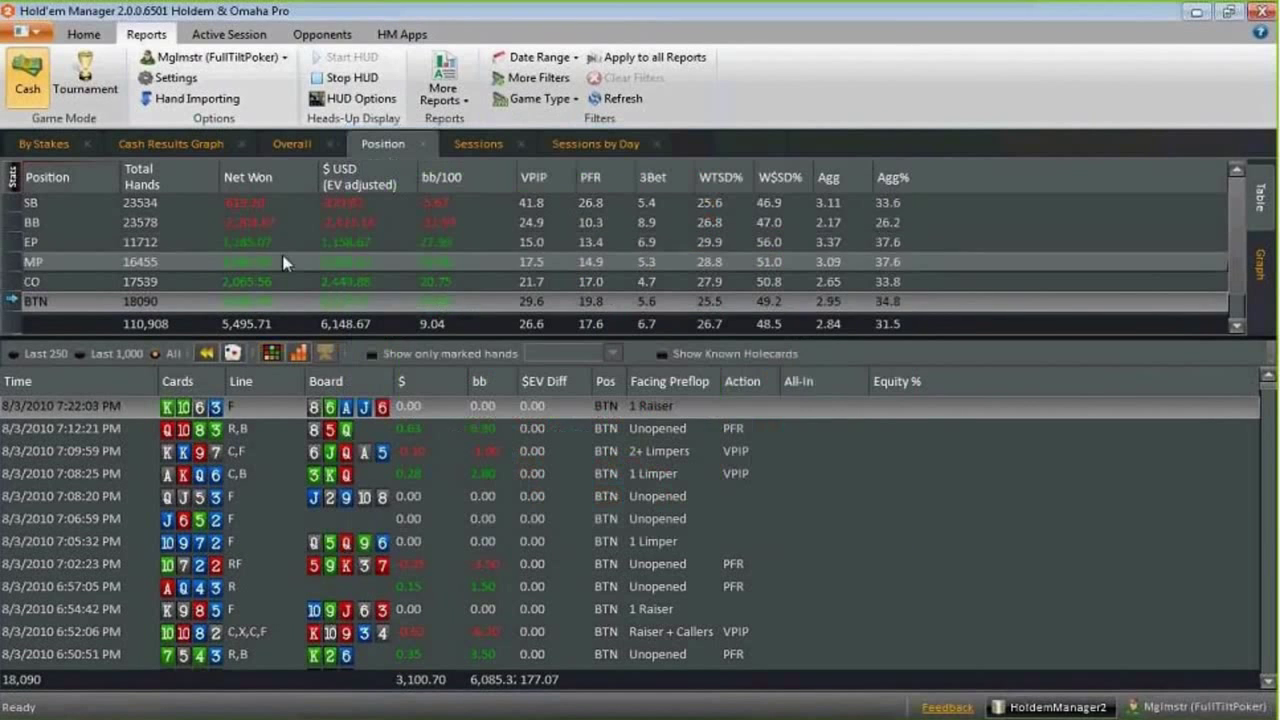
Show the hole cards matrix for BB, inspect the A7o result, and close the matrix
{"action": "left_click", "coordinate": [168, 221]}
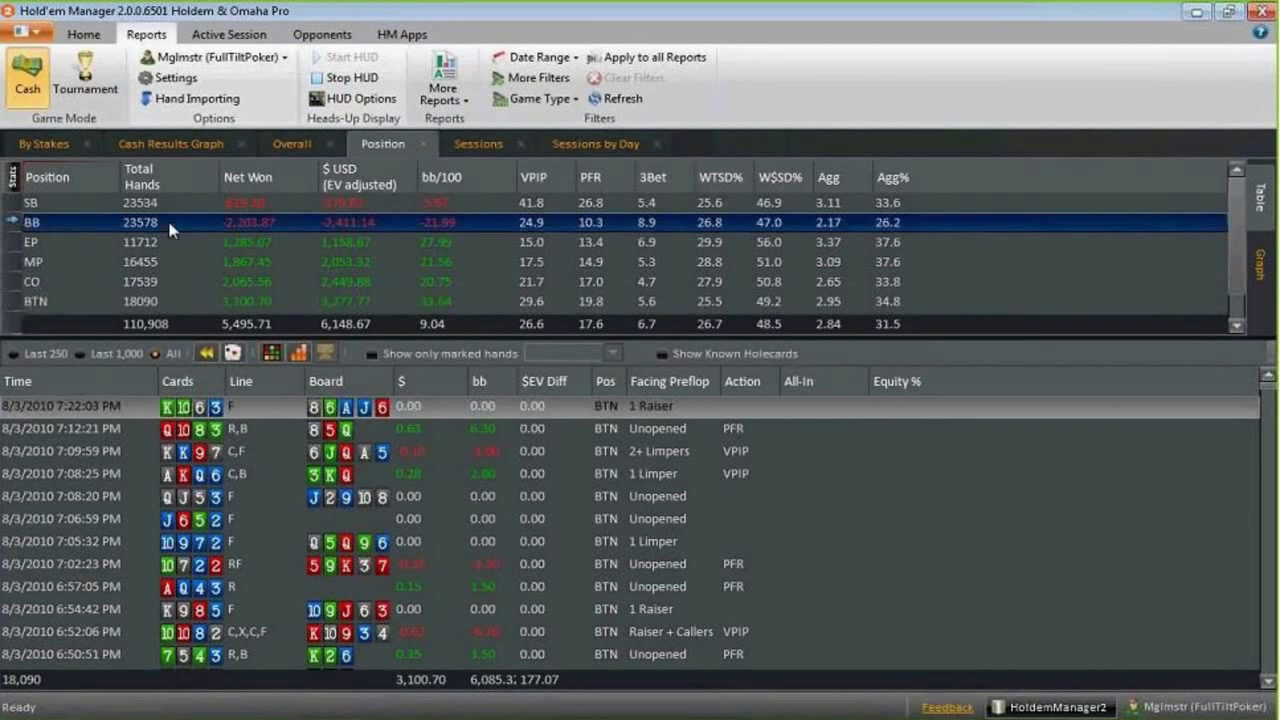
{"action": "left_click", "coordinate": [273, 353]}
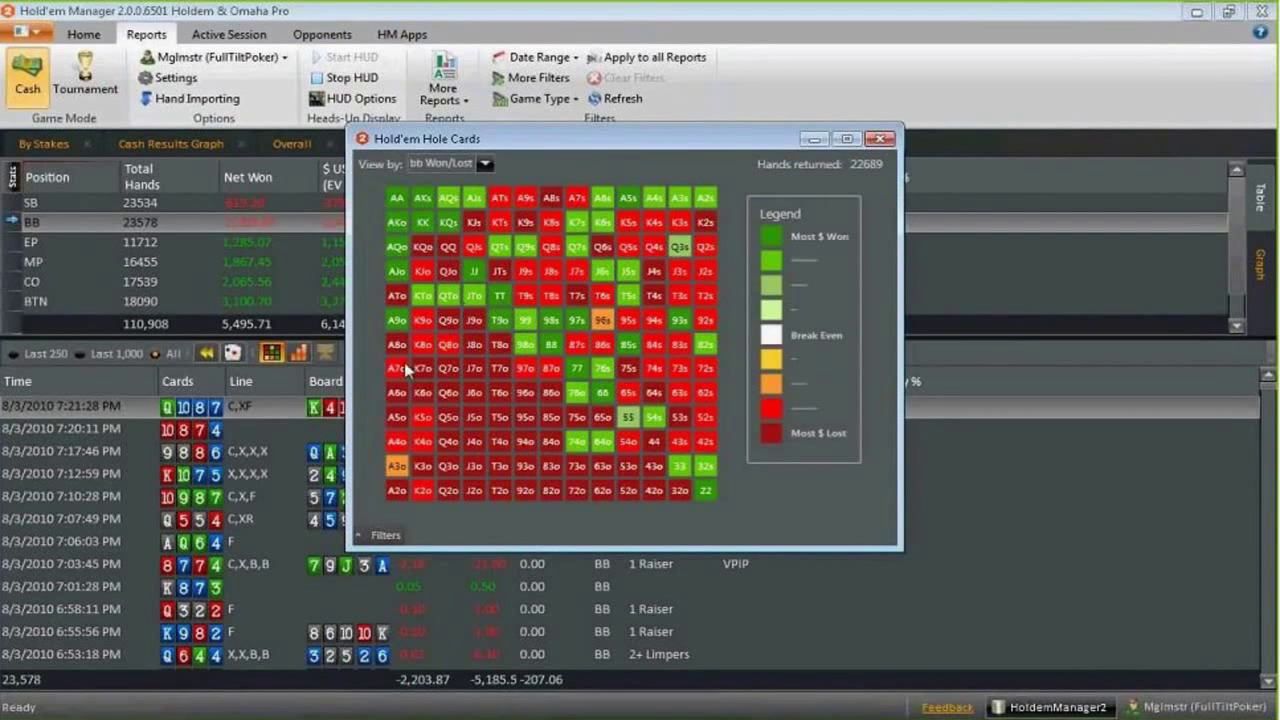
{"action": "mouse_move", "coordinate": [398, 370]}
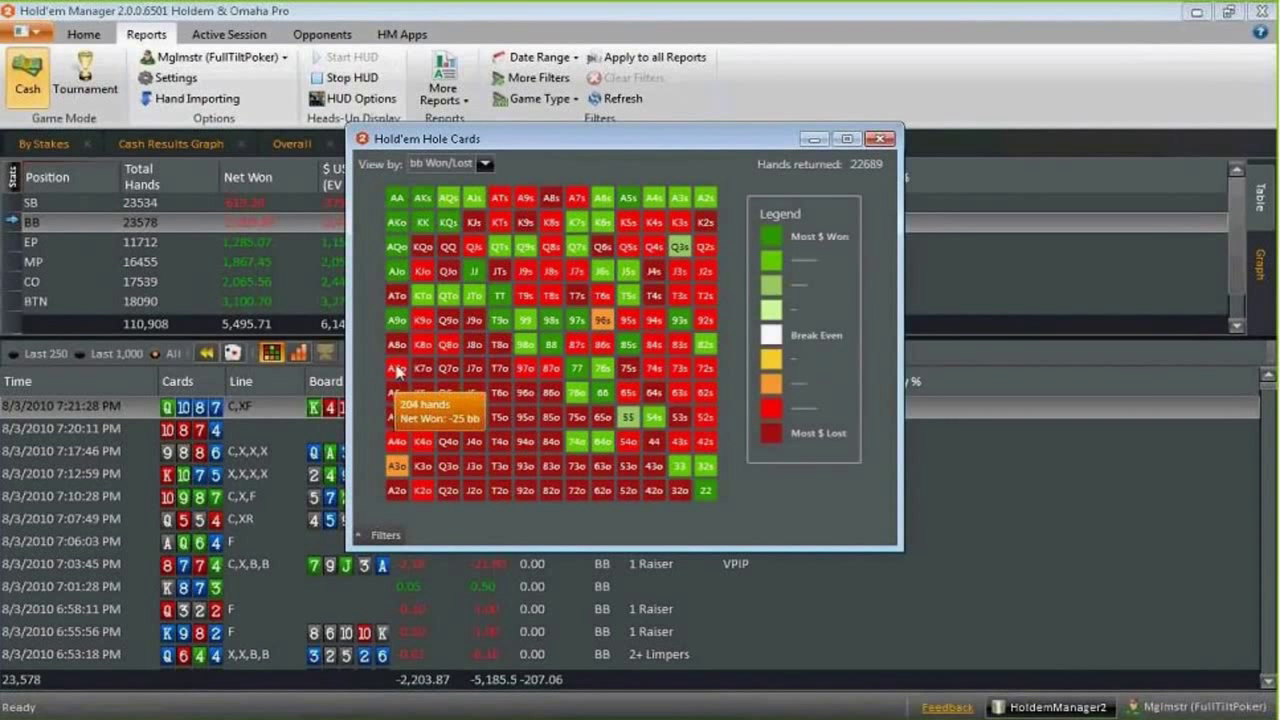
{"action": "mouse_move", "coordinate": [508, 207]}
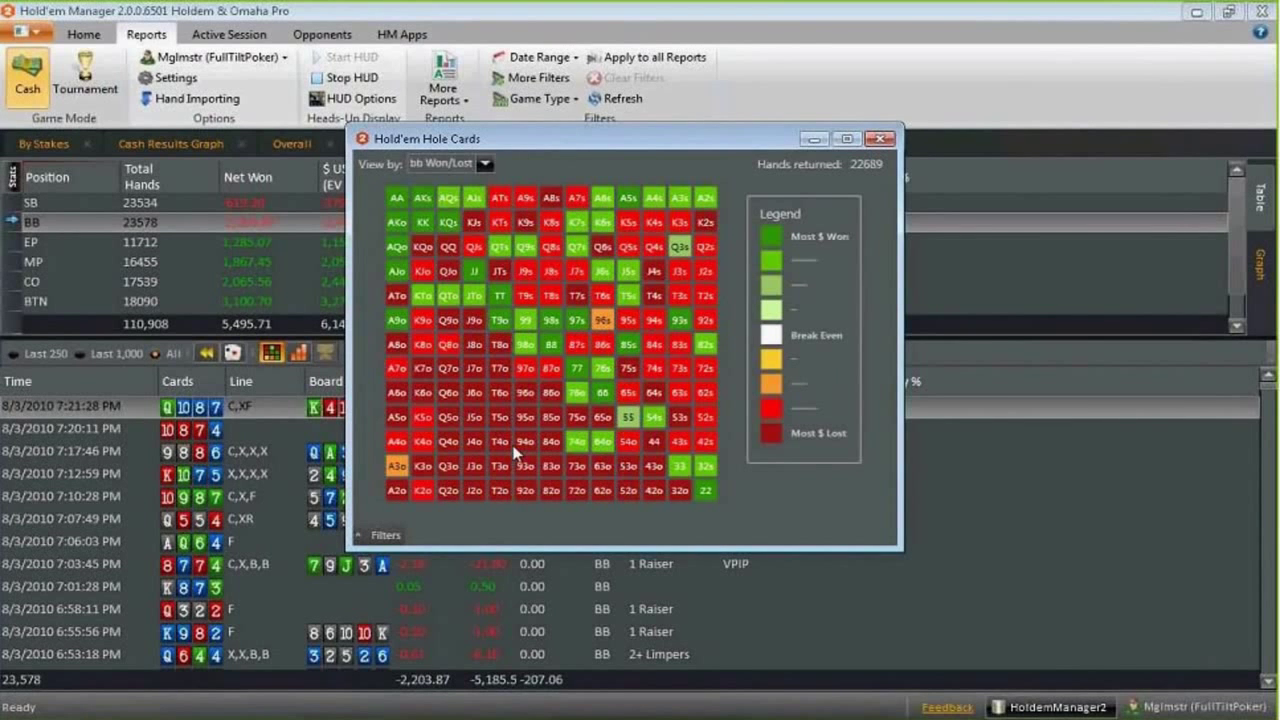
{"action": "left_click", "coordinate": [879, 140]}
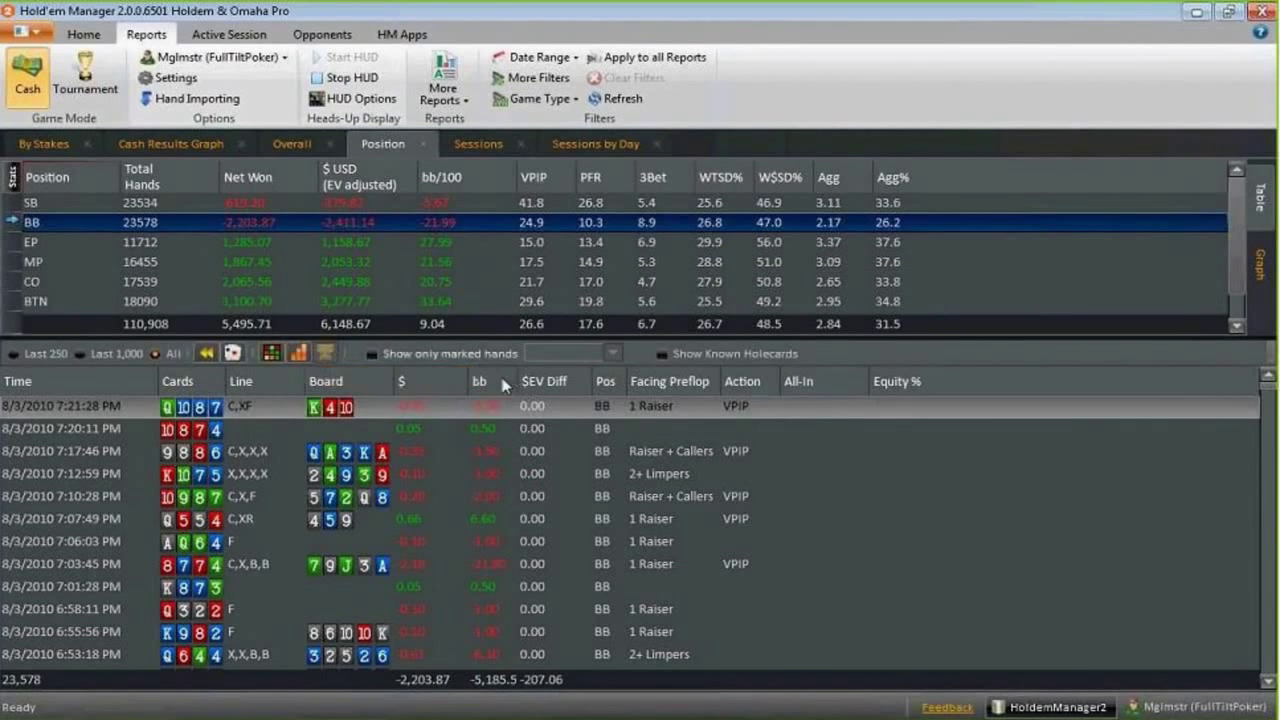
Show the results graph for hands played from BTN, then close it
{"action": "left_click", "coordinate": [196, 305]}
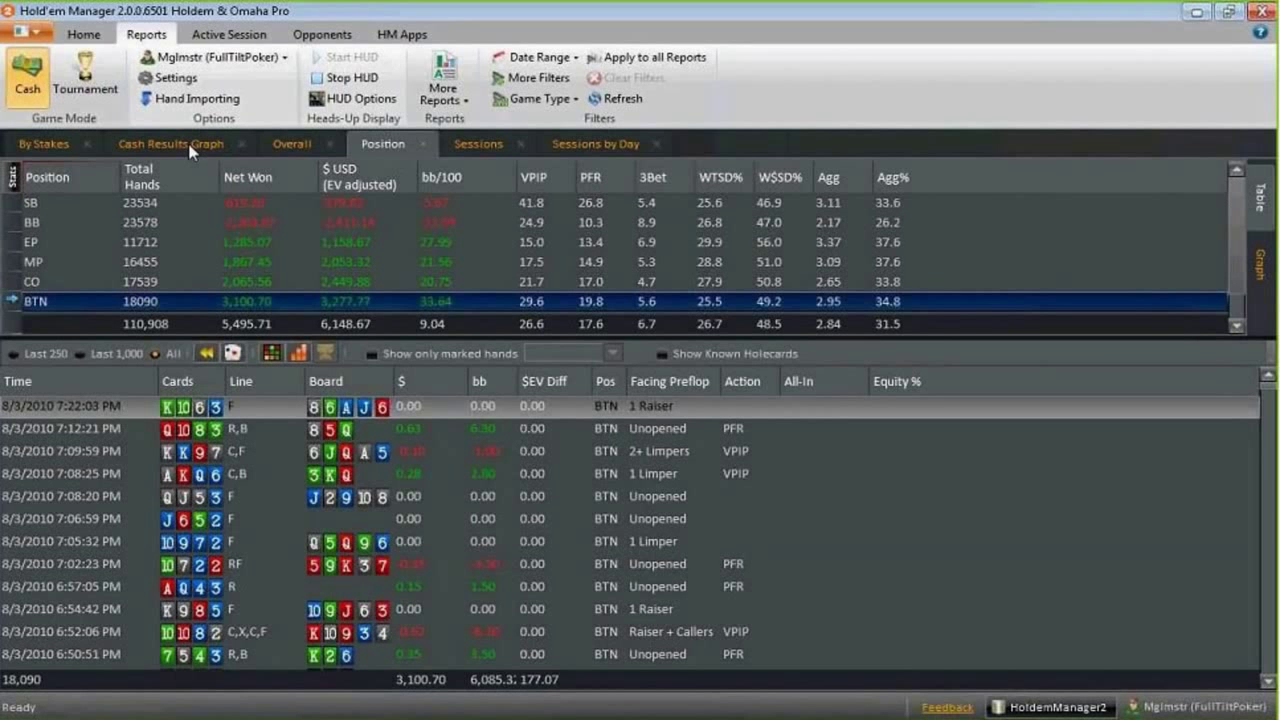
{"action": "left_click", "coordinate": [302, 357]}
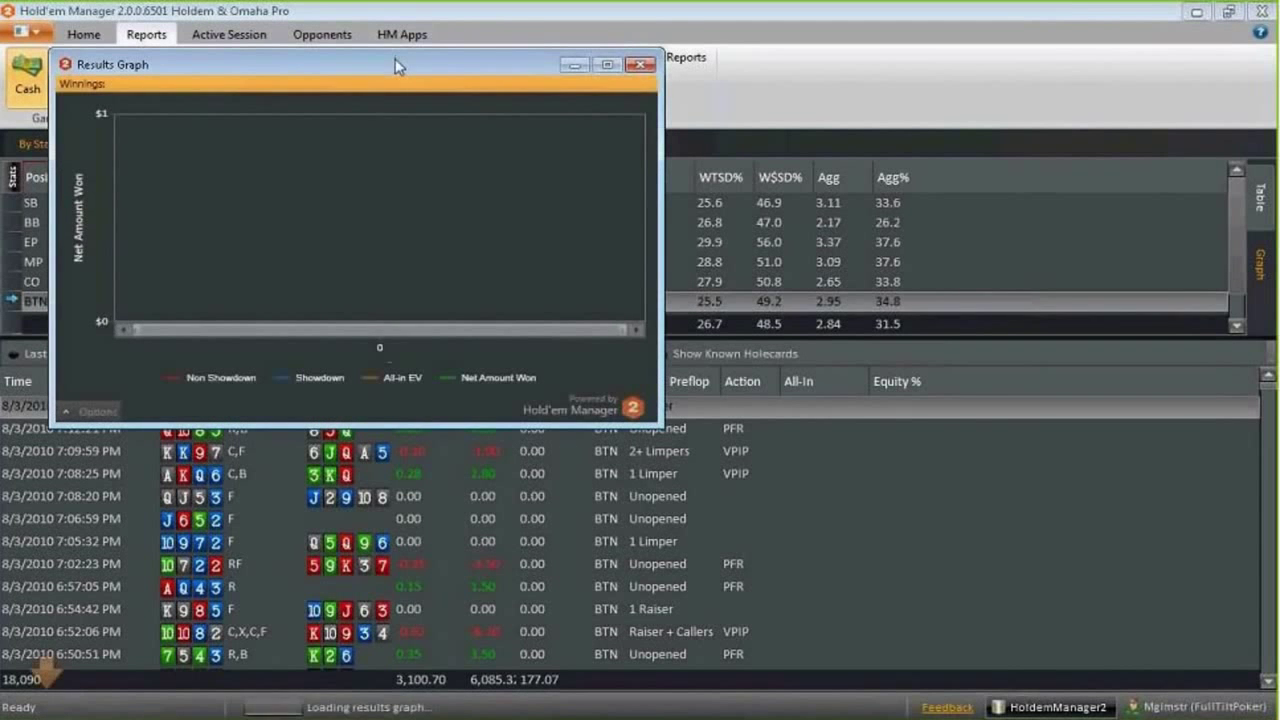
{"action": "left_click_drag", "start_coordinate": [395, 60], "coordinate": [773, 252]}
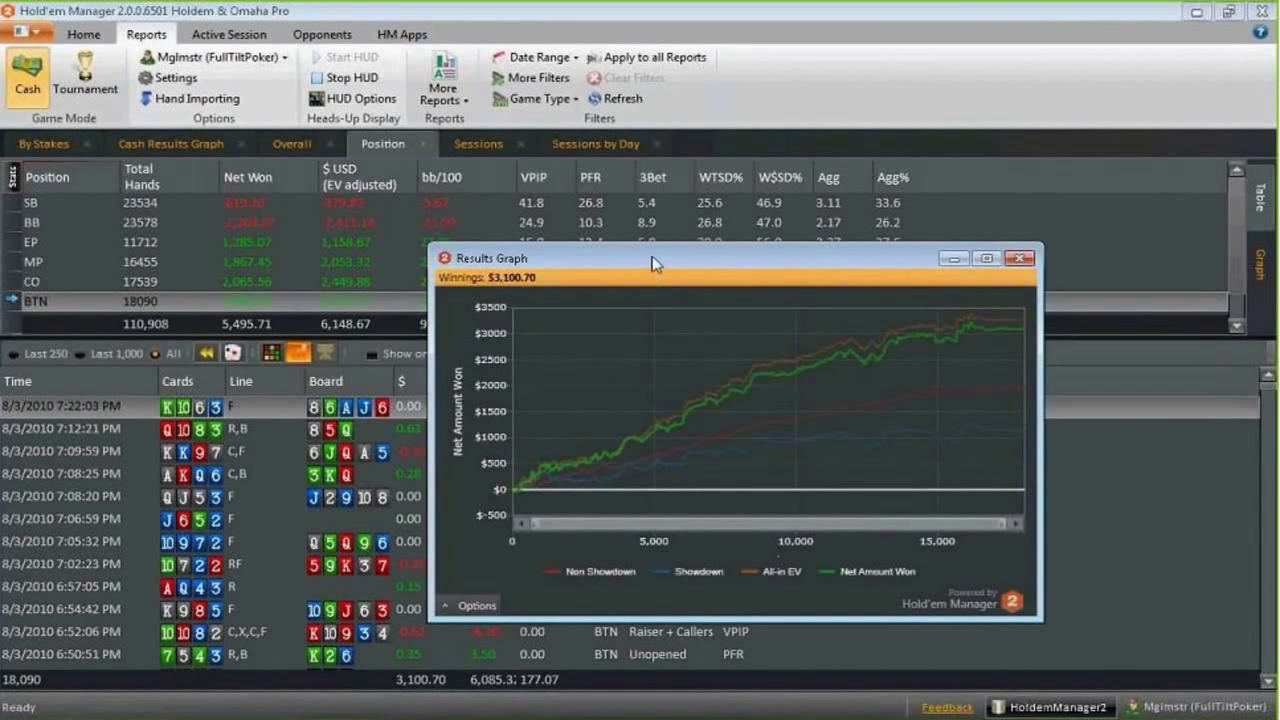
{"action": "left_click", "coordinate": [1019, 258]}
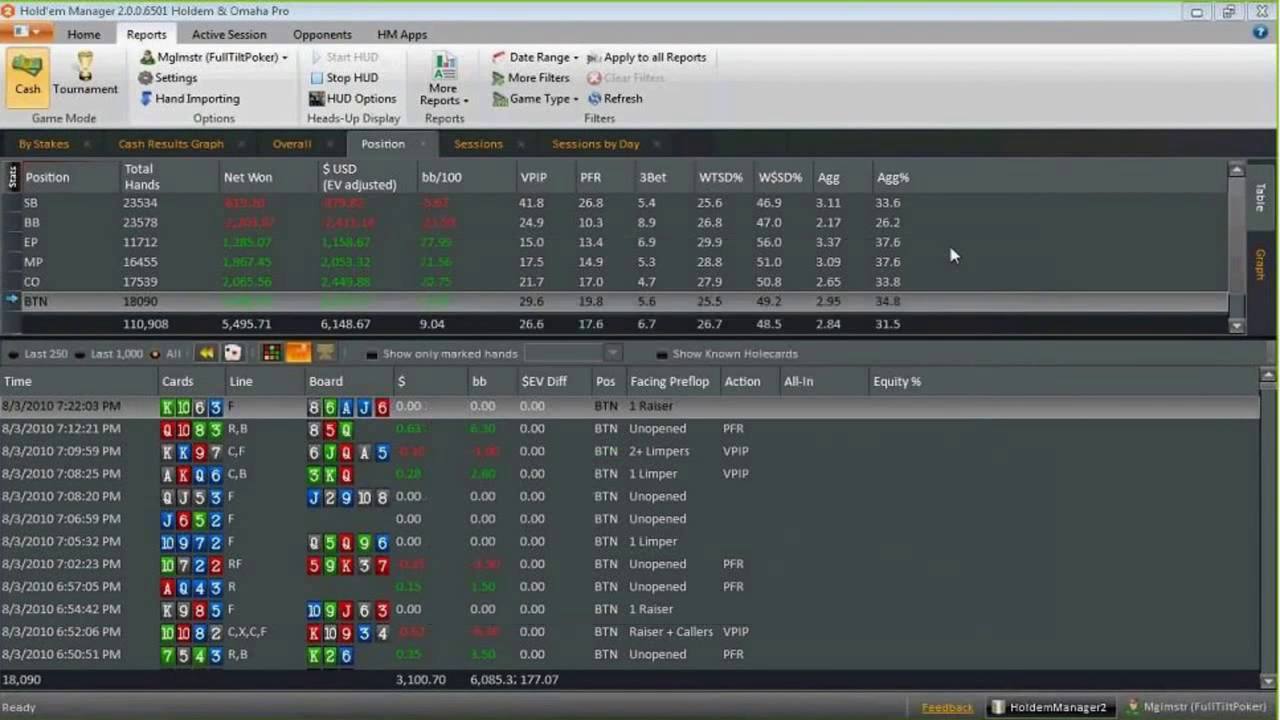
Examine the results graph for hands played from SB, including its showdown and non-showdown lines, and close it
{"action": "left_click", "coordinate": [178, 210]}
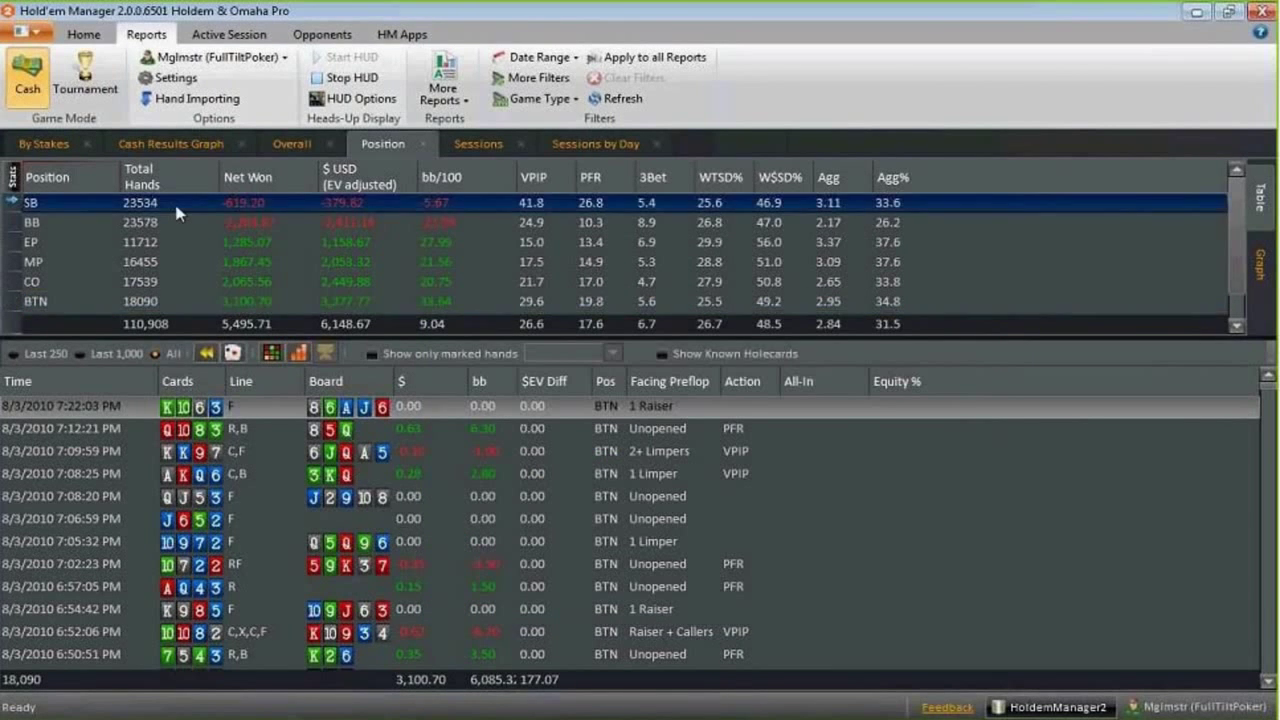
{"action": "left_click", "coordinate": [298, 353]}
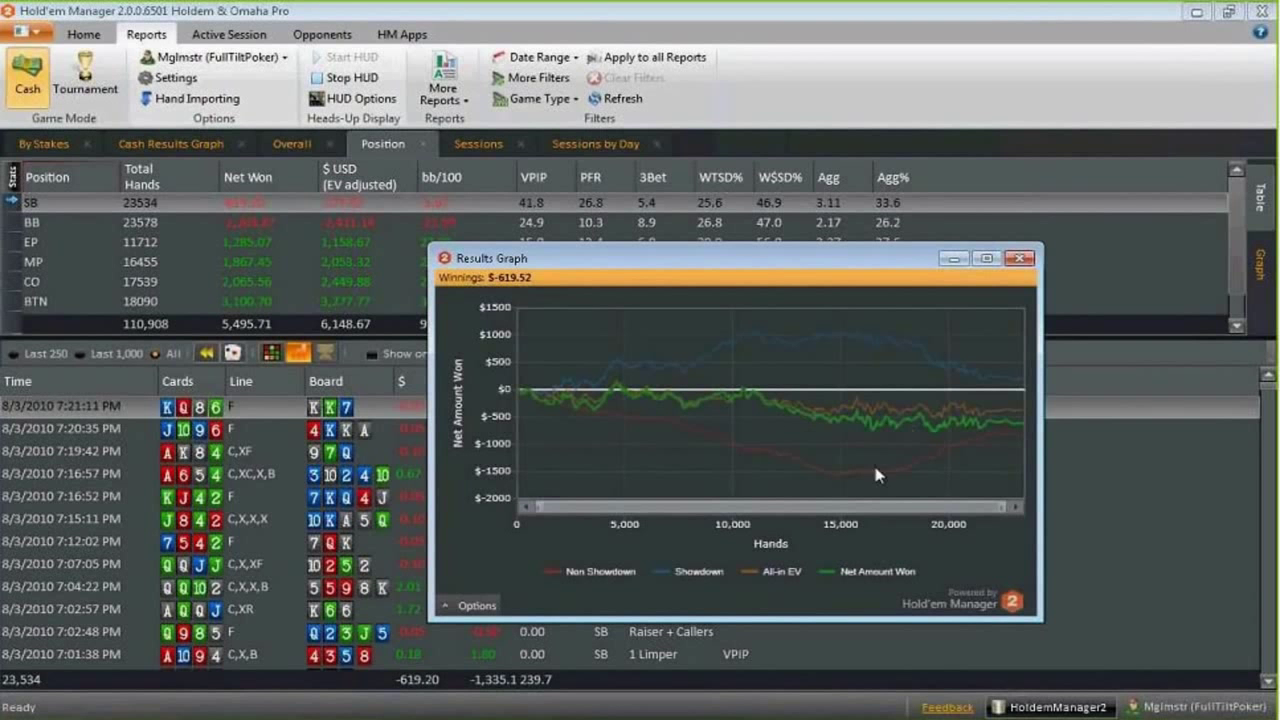
{"action": "left_click", "coordinate": [1020, 259]}
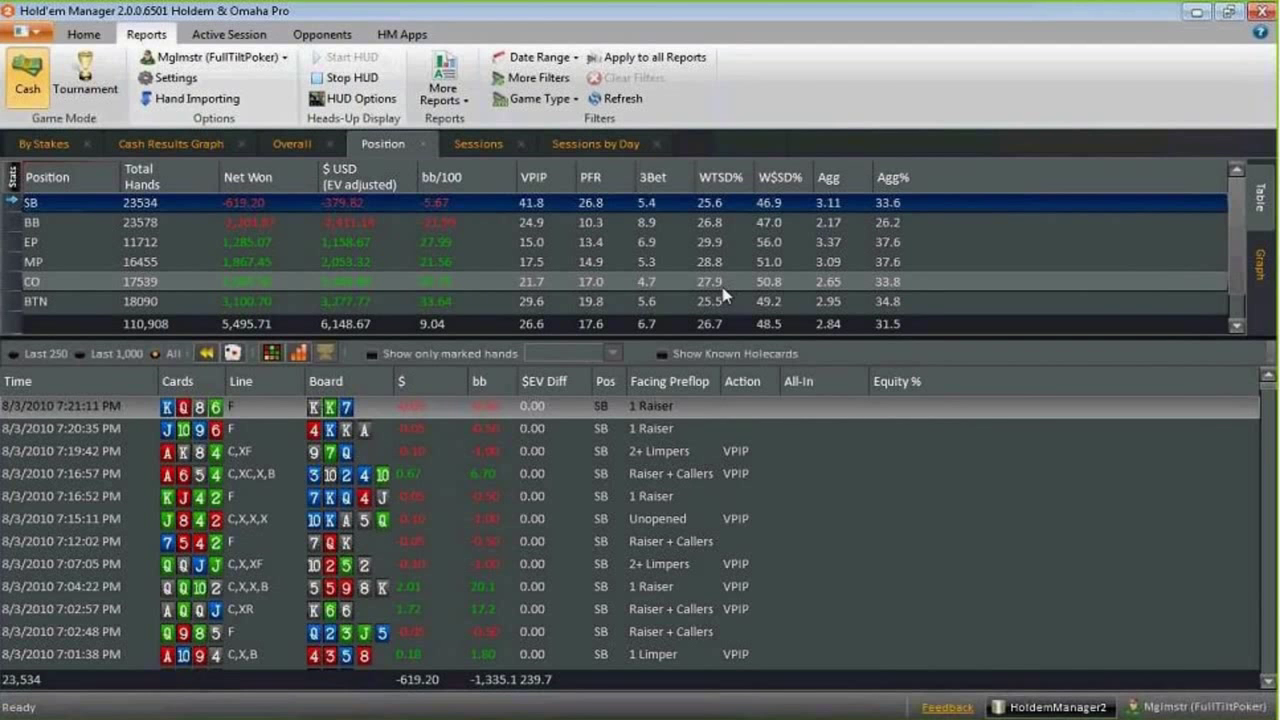
{"action": "left_click", "coordinate": [330, 384]}
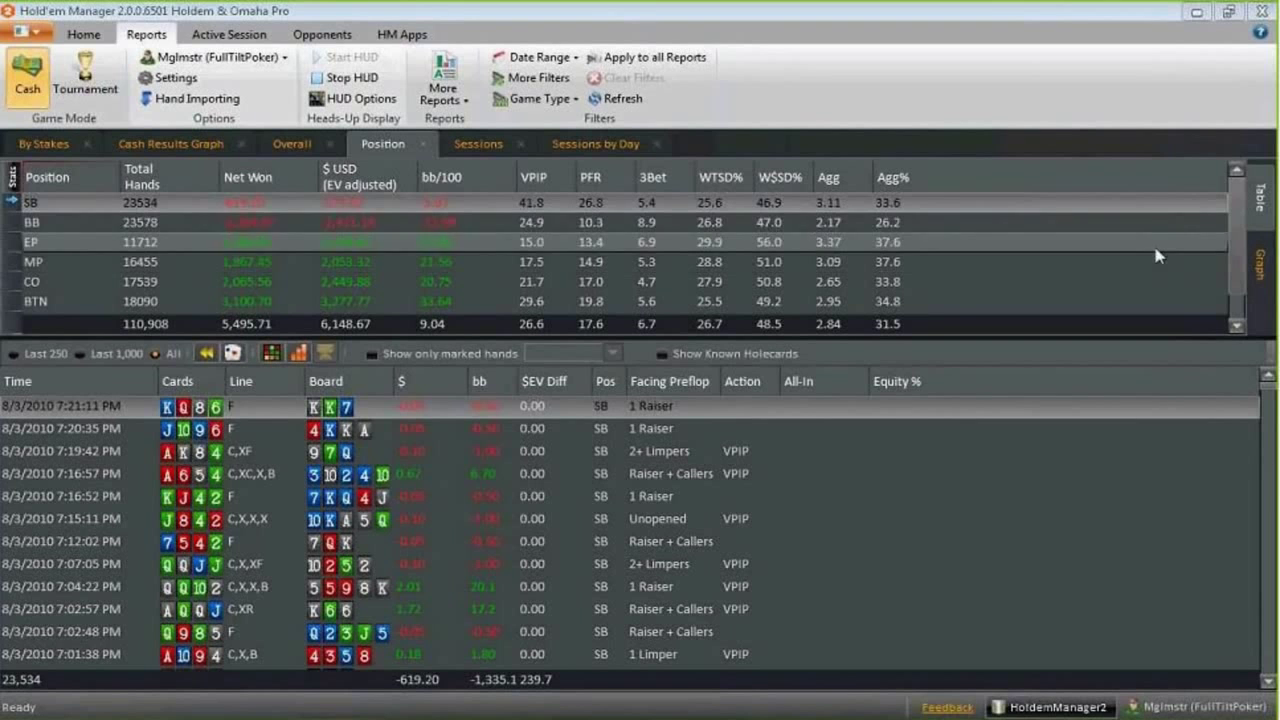
Display the Position report as a graph of bb/100 and set its graph type to Bar
{"action": "left_click", "coordinate": [1262, 276]}
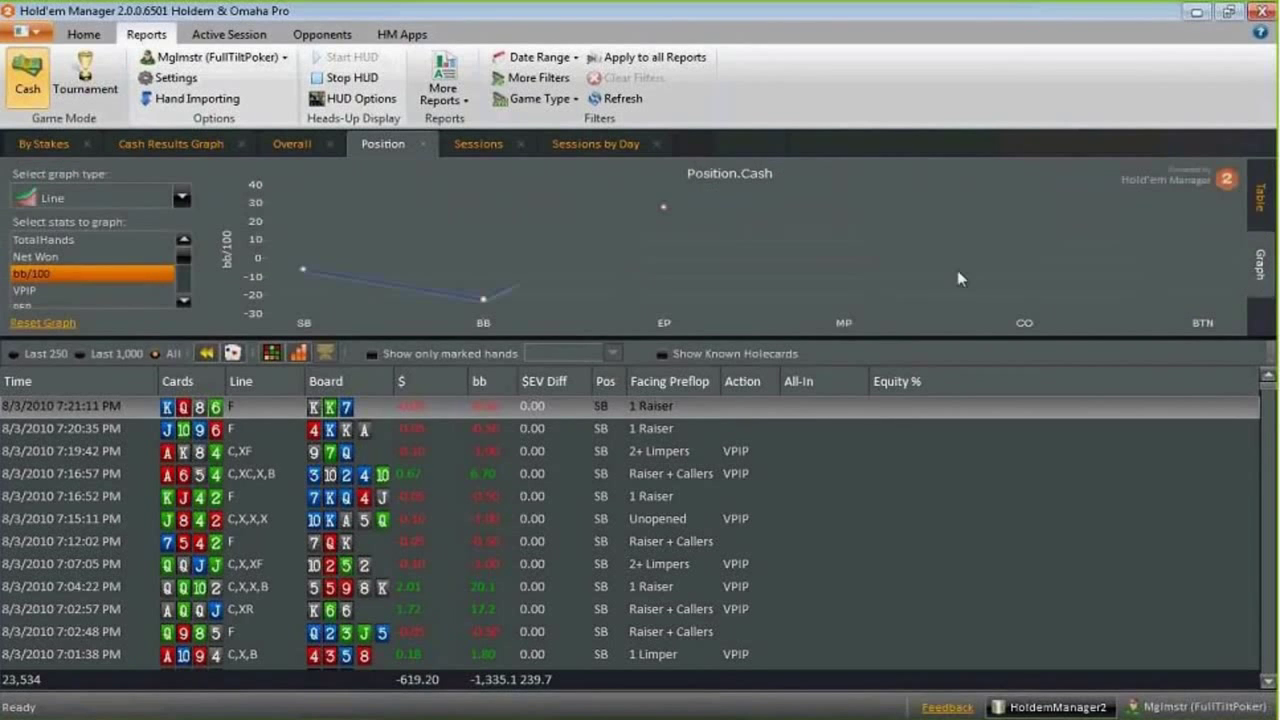
{"action": "left_click", "coordinate": [135, 194]}
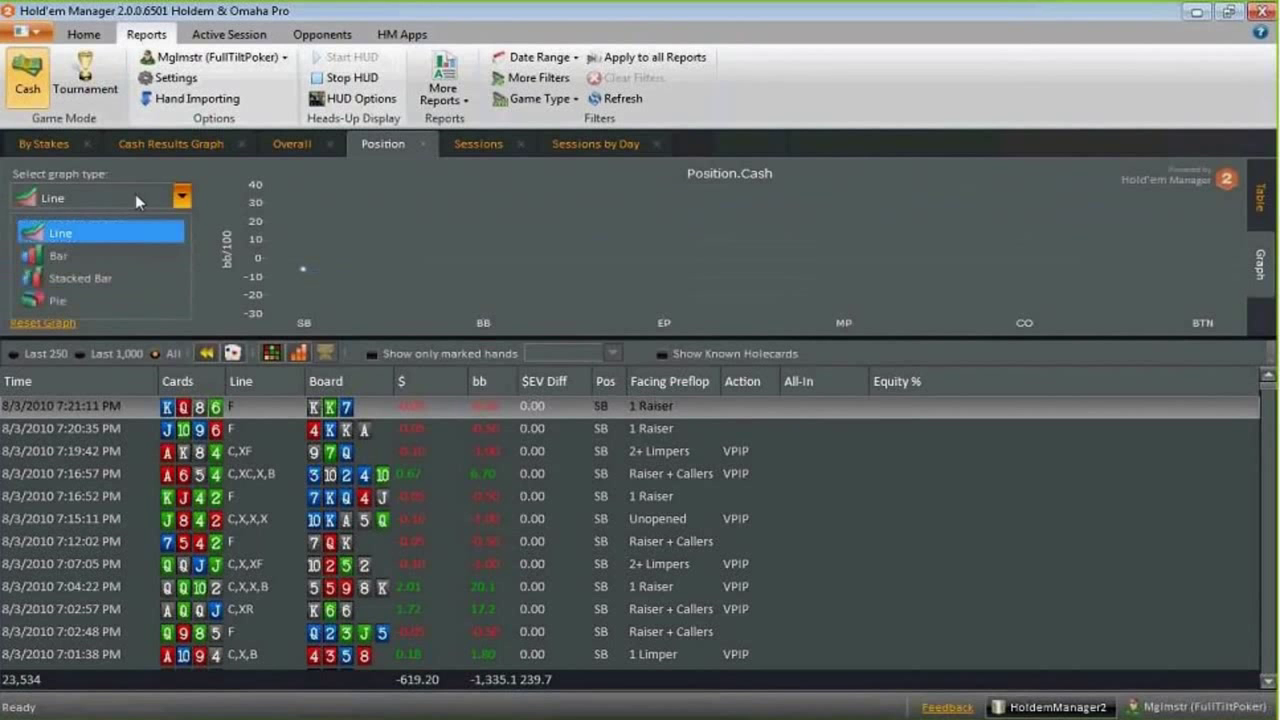
{"action": "left_click", "coordinate": [135, 256]}
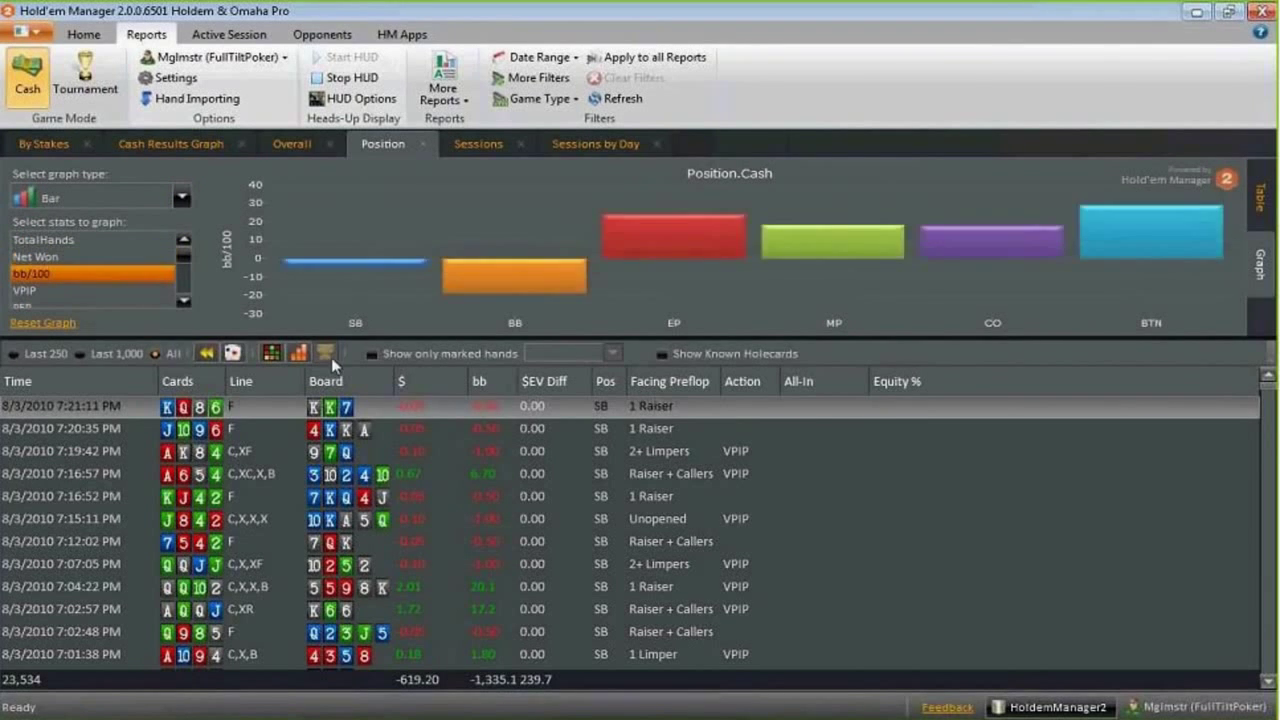
Browse the statistics available for the Position graph and plot VPIP and PFR together instead of bb/100
{"action": "left_click", "coordinate": [183, 300]}
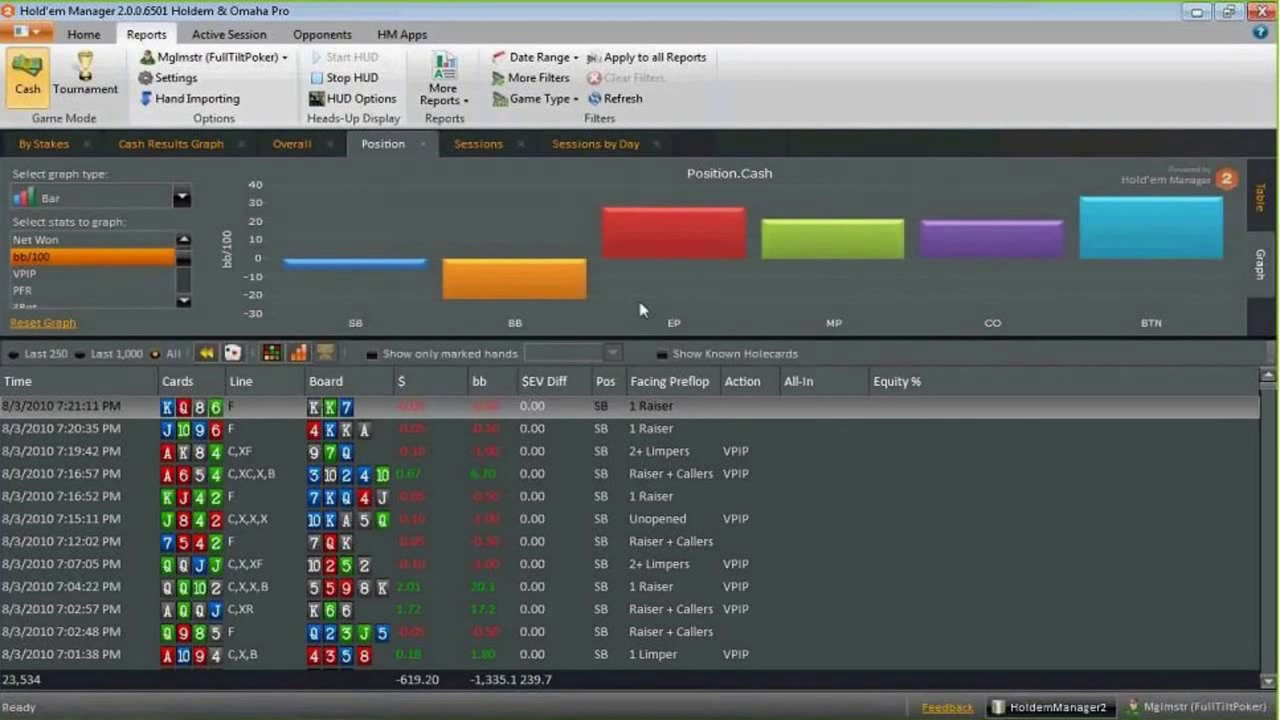
{"action": "left_click", "coordinate": [186, 298]}
{"action": "left_click", "coordinate": [186, 298]}
{"action": "left_click", "coordinate": [186, 298]}
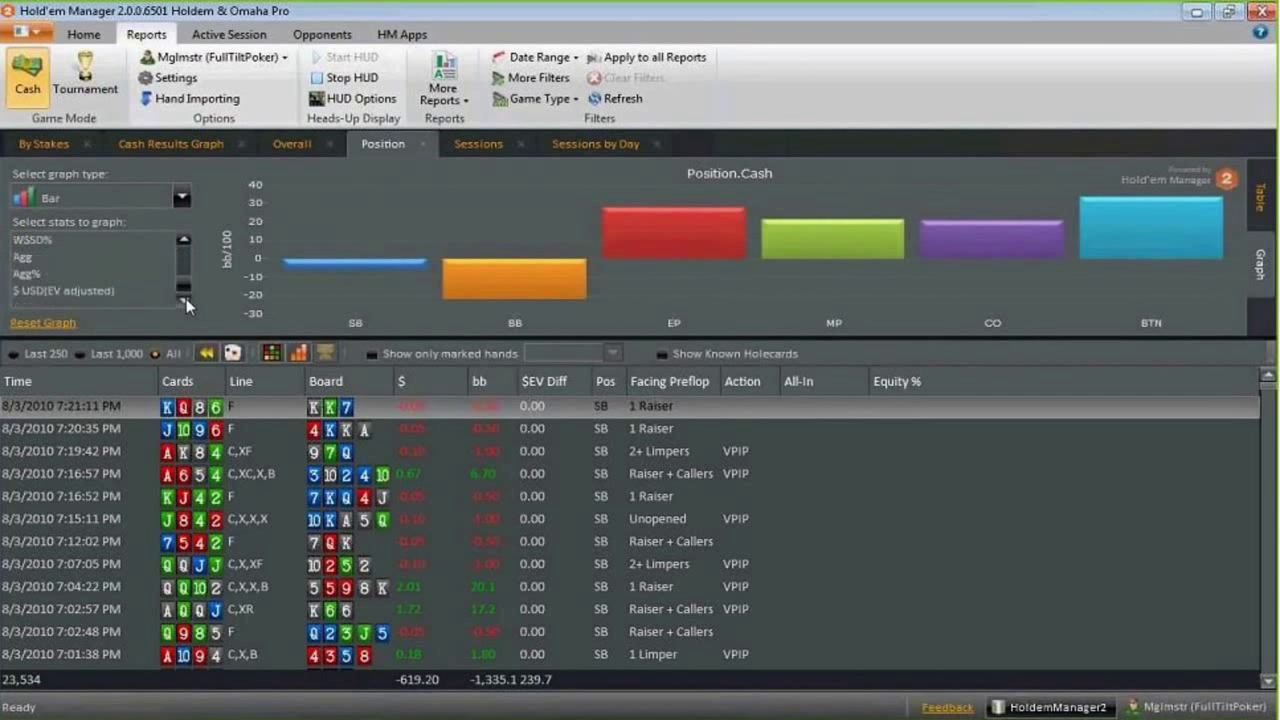
{"action": "left_click", "coordinate": [184, 242]}
{"action": "left_click", "coordinate": [184, 242]}
{"action": "left_click", "coordinate": [184, 242]}
{"action": "left_click", "coordinate": [184, 242]}
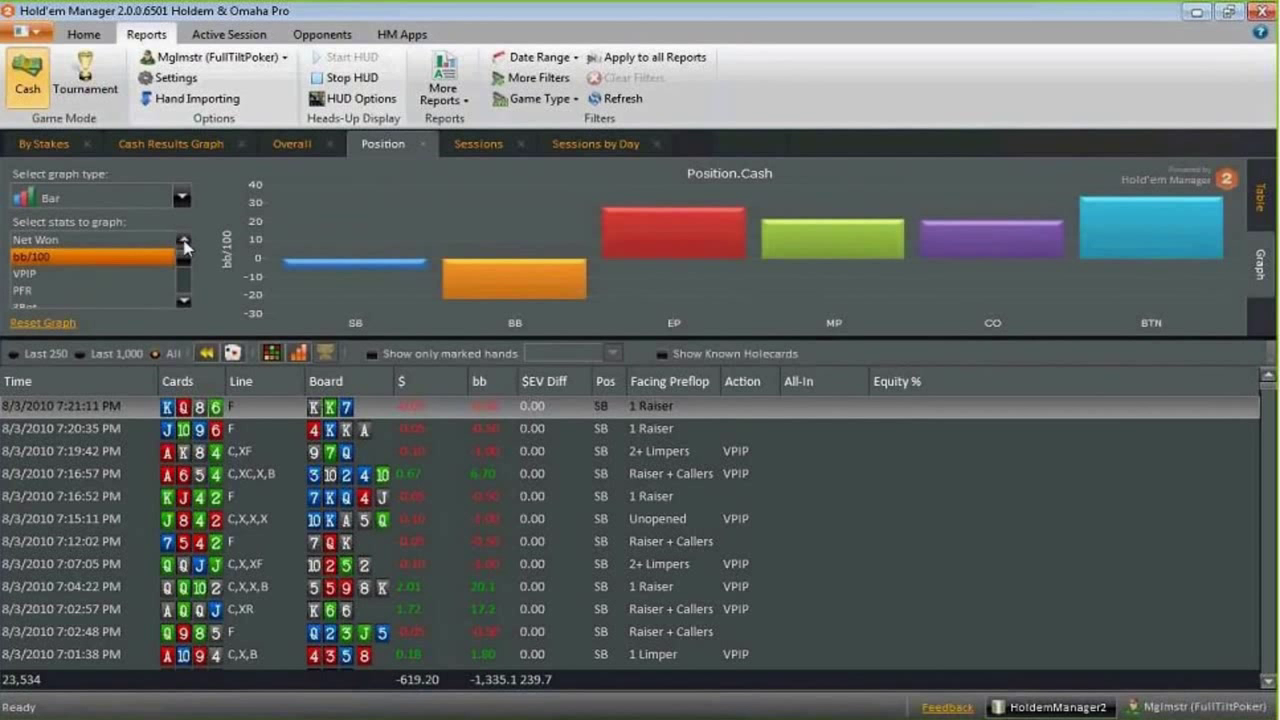
{"action": "left_click", "coordinate": [155, 290]}
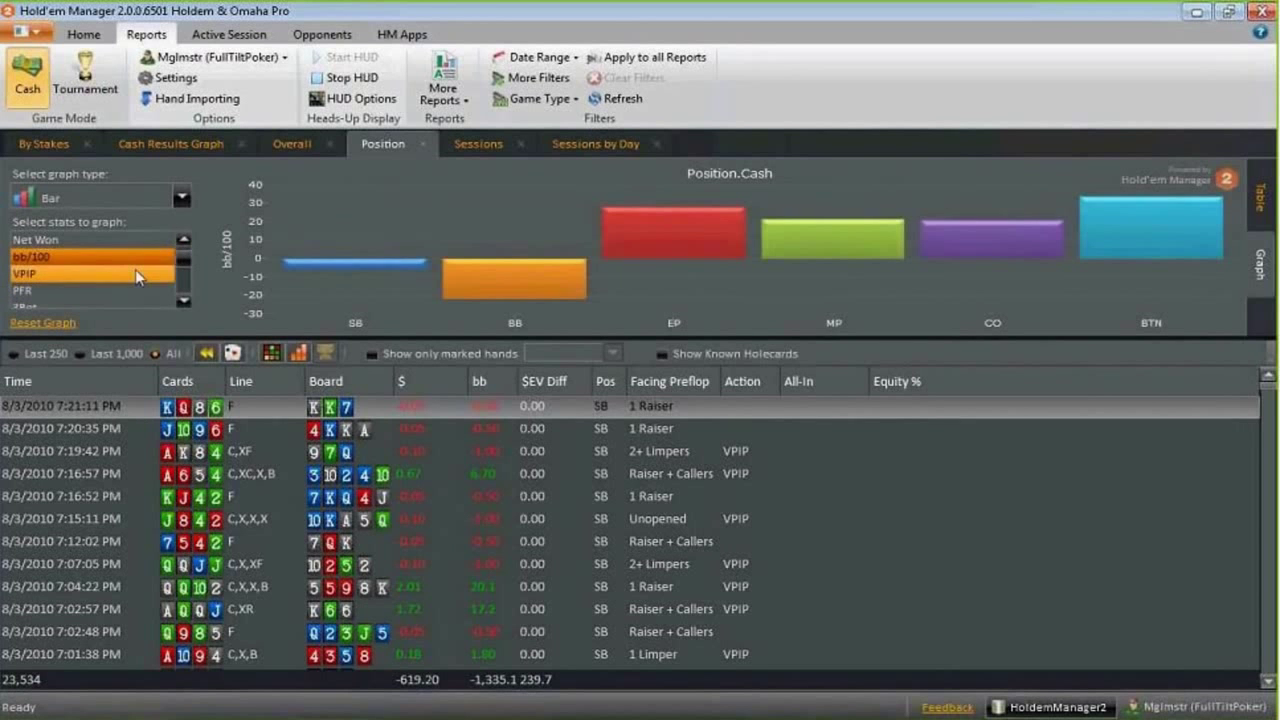
{"action": "left_click", "coordinate": [135, 269]}
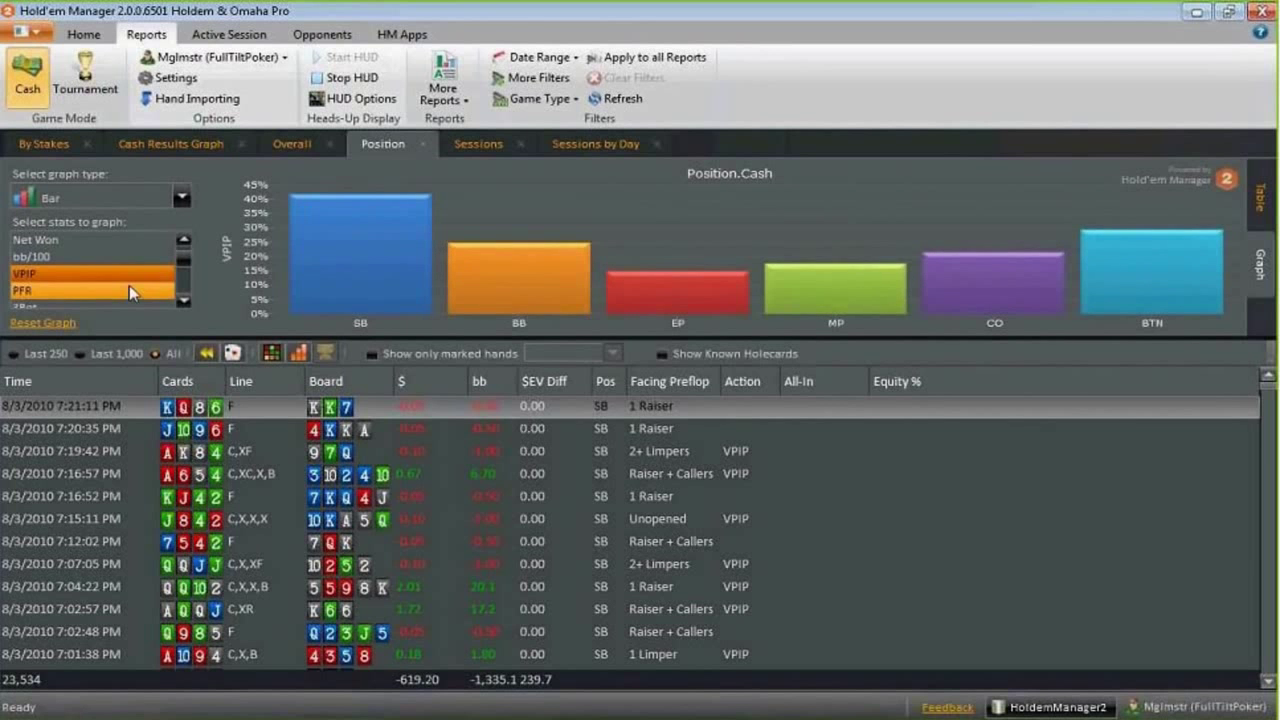
{"action": "left_click", "coordinate": [129, 285], "text": "ctrl"}
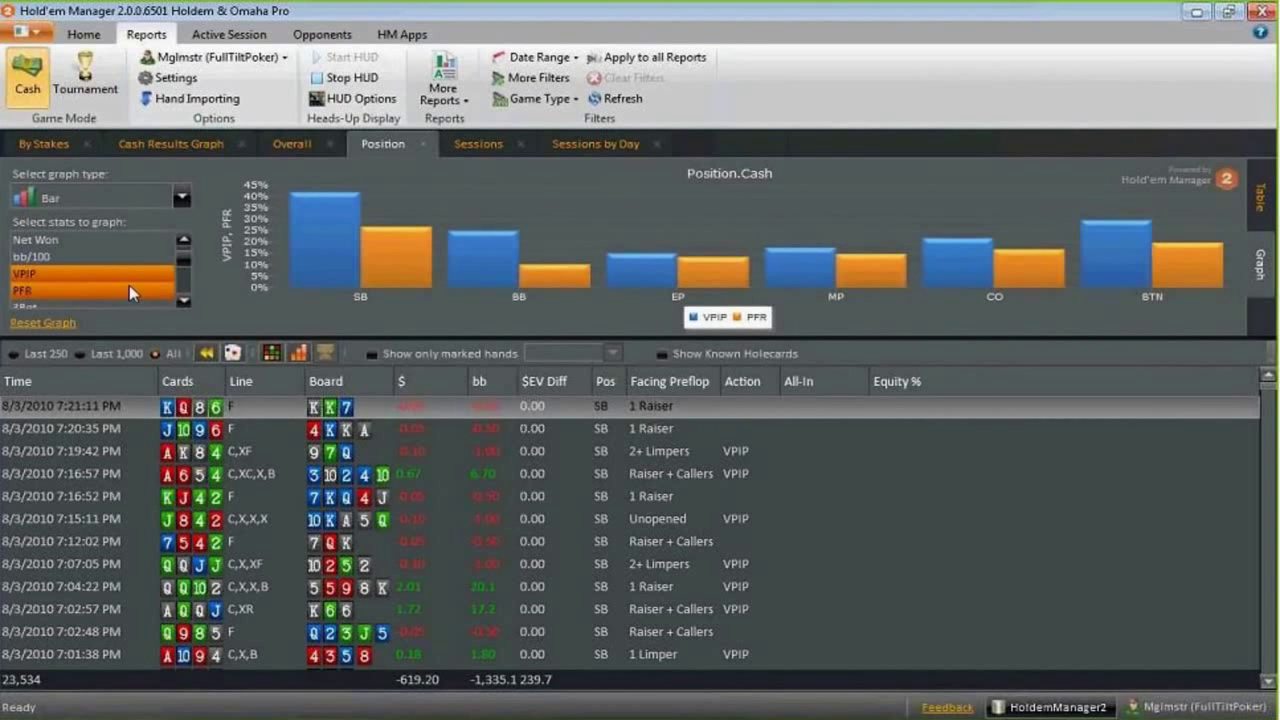
Preview the Position graph as a Pie and as a Stacked Bar
{"action": "mouse_move", "coordinate": [648, 277]}
{"action": "left_click", "coordinate": [110, 197]}
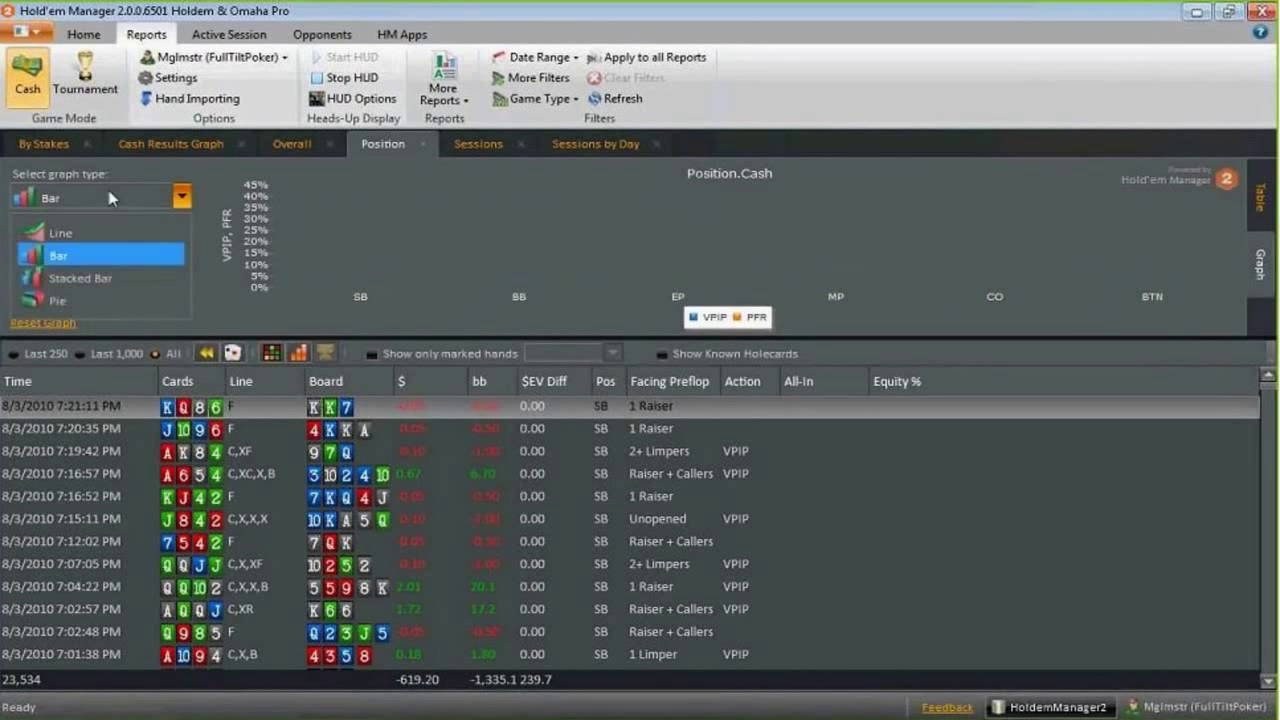
{"action": "left_click", "coordinate": [107, 305]}
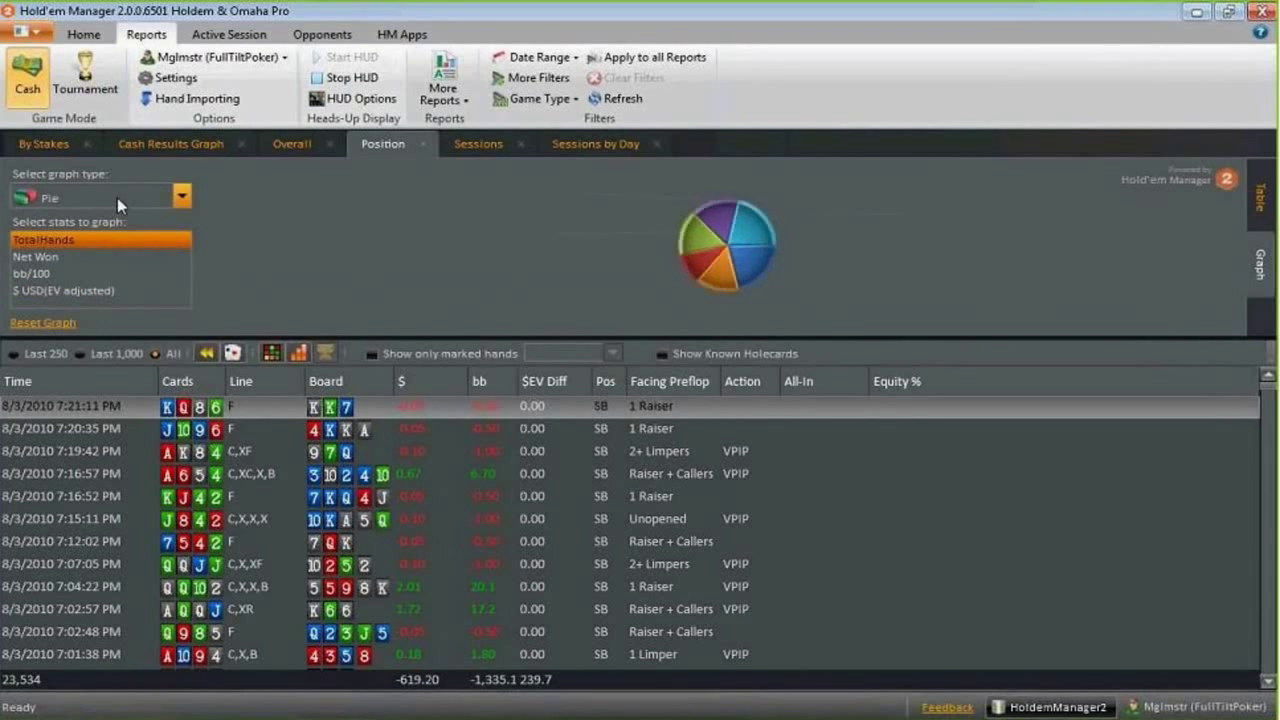
{"action": "left_click", "coordinate": [117, 197]}
{"action": "left_click", "coordinate": [105, 280]}
Set the Position graph type back to Bar and return the report to its table view
{"action": "left_click", "coordinate": [181, 197]}
{"action": "left_click", "coordinate": [106, 254]}
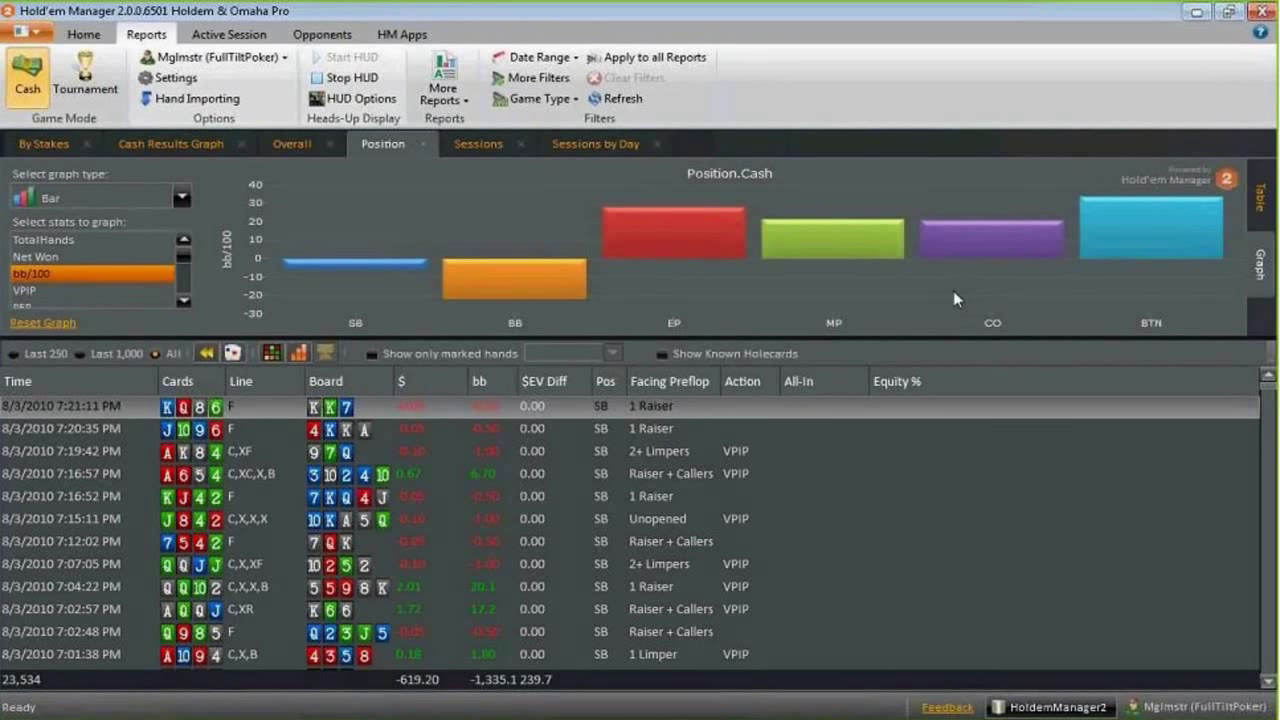
{"action": "left_click", "coordinate": [1258, 198]}
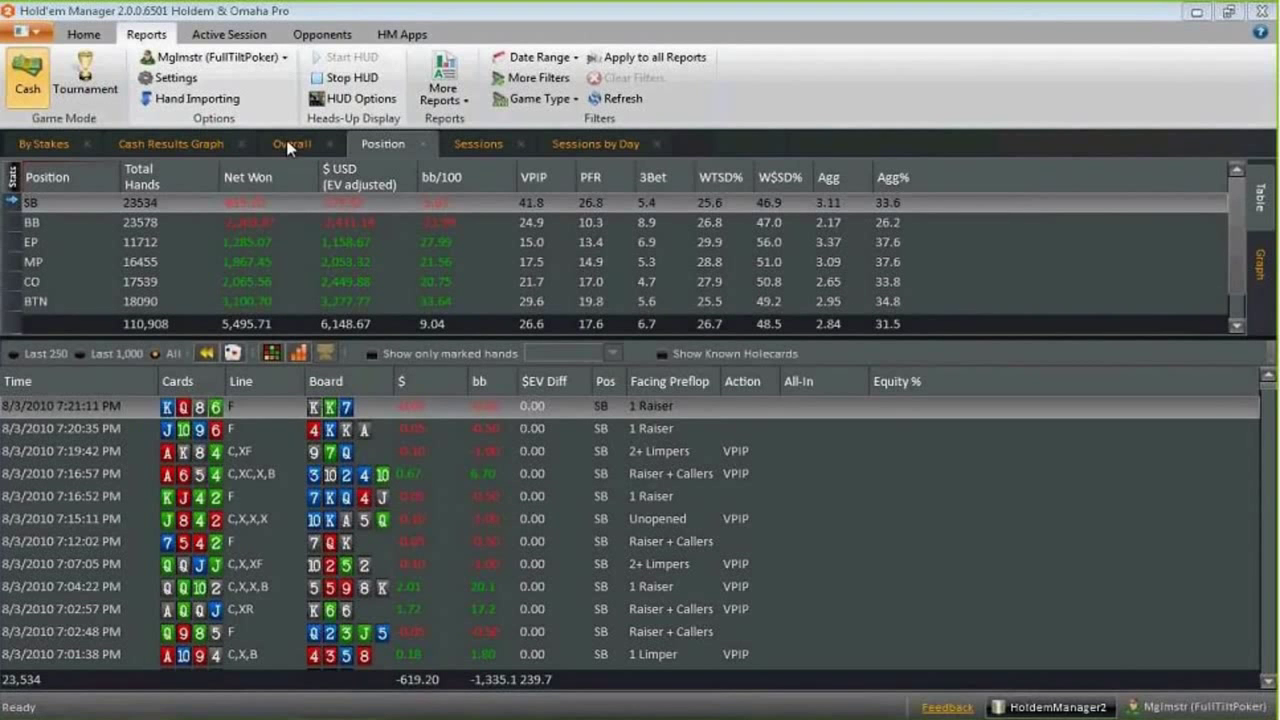
Create a green hand-marking tag named with the reviewer's first name plus "Review", starting from the first listed SB hand
{"action": "left_click", "coordinate": [106, 402]}
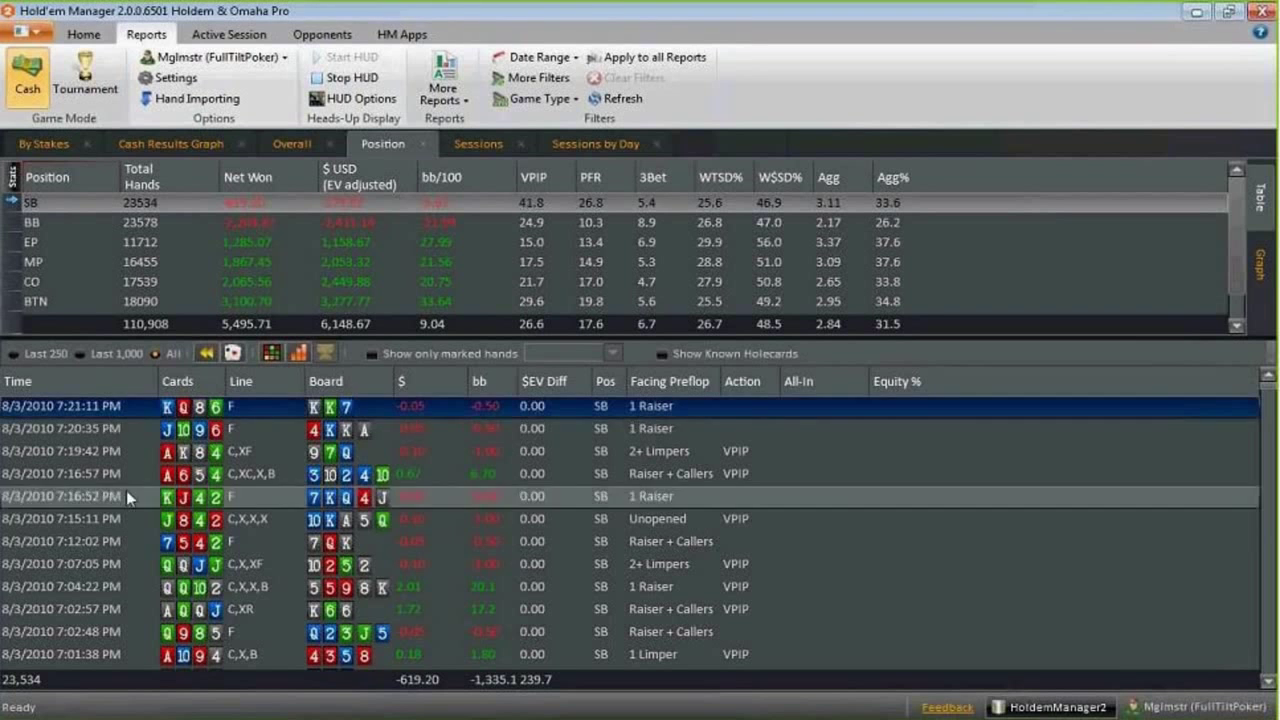
{"action": "right_click", "coordinate": [113, 408]}
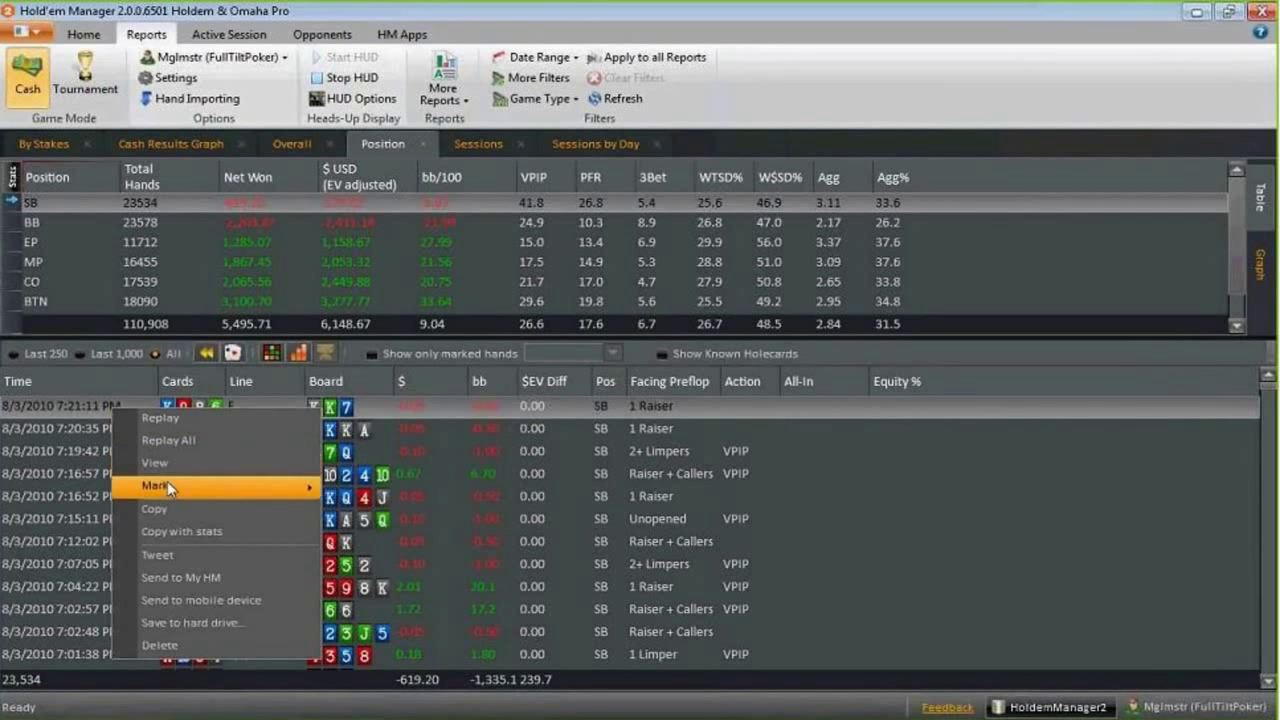
{"action": "mouse_move", "coordinate": [167, 483]}
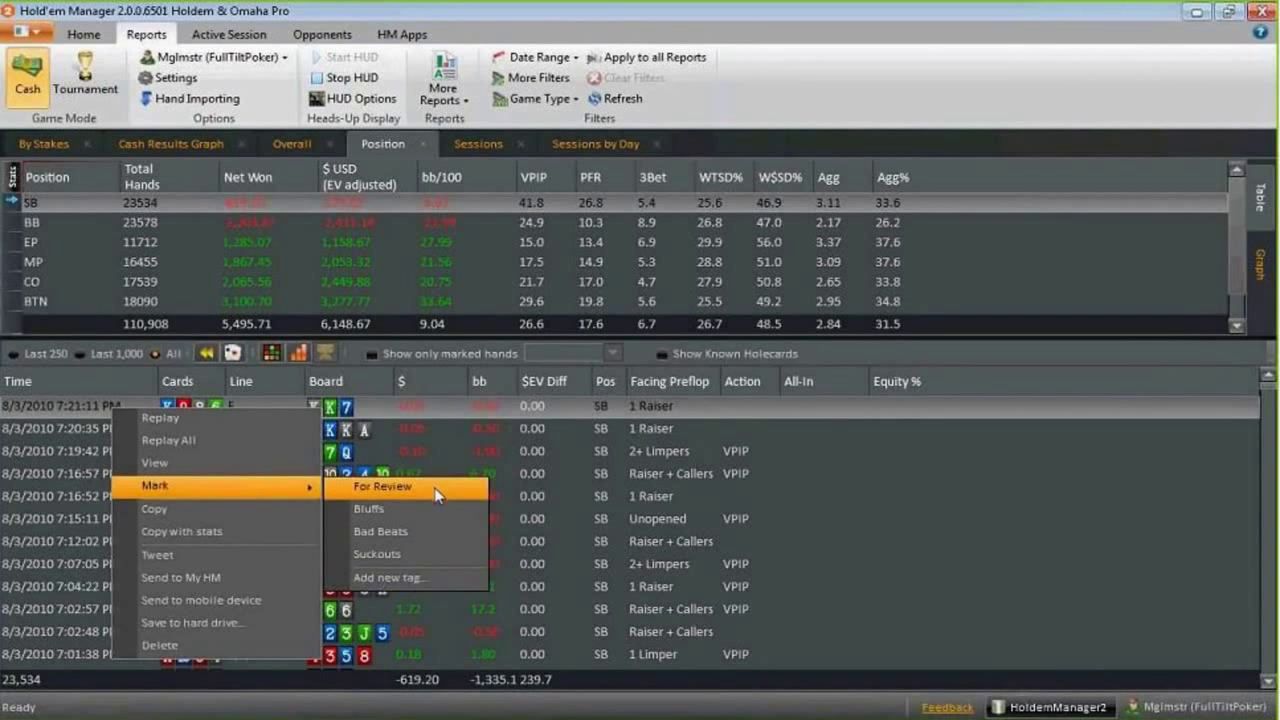
{"action": "left_click", "coordinate": [416, 580]}
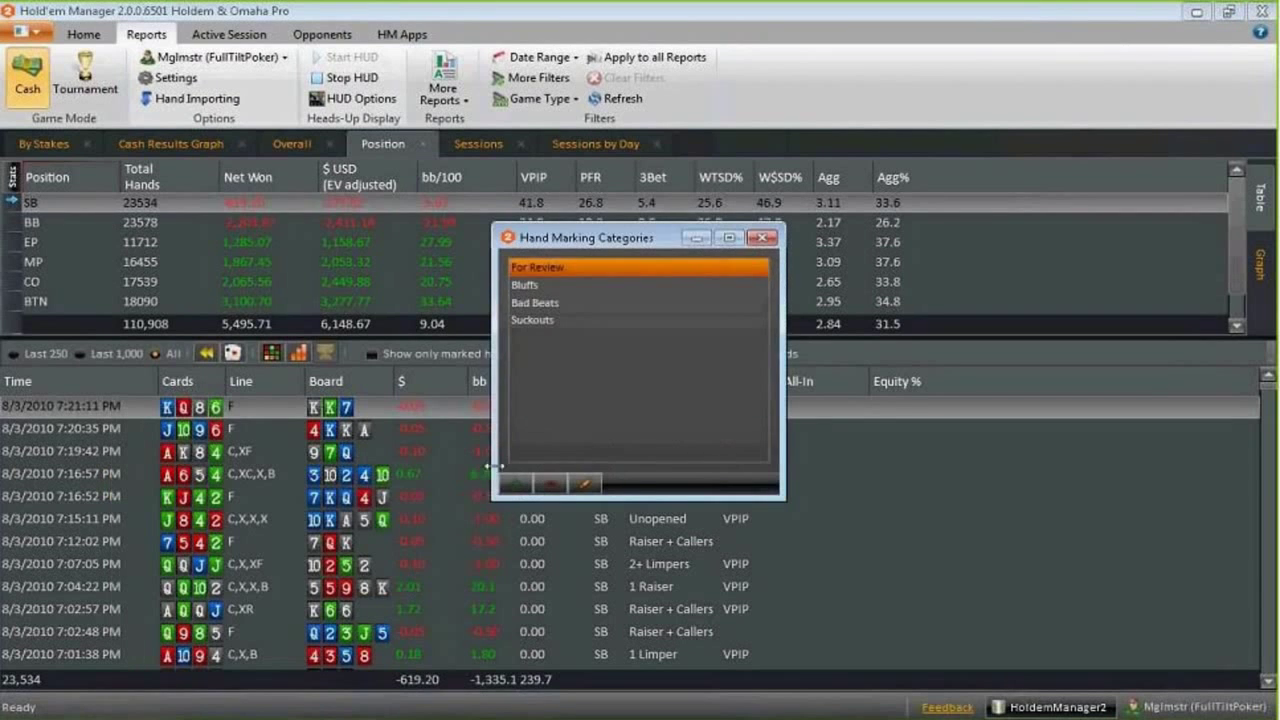
{"action": "left_click", "coordinate": [516, 485]}
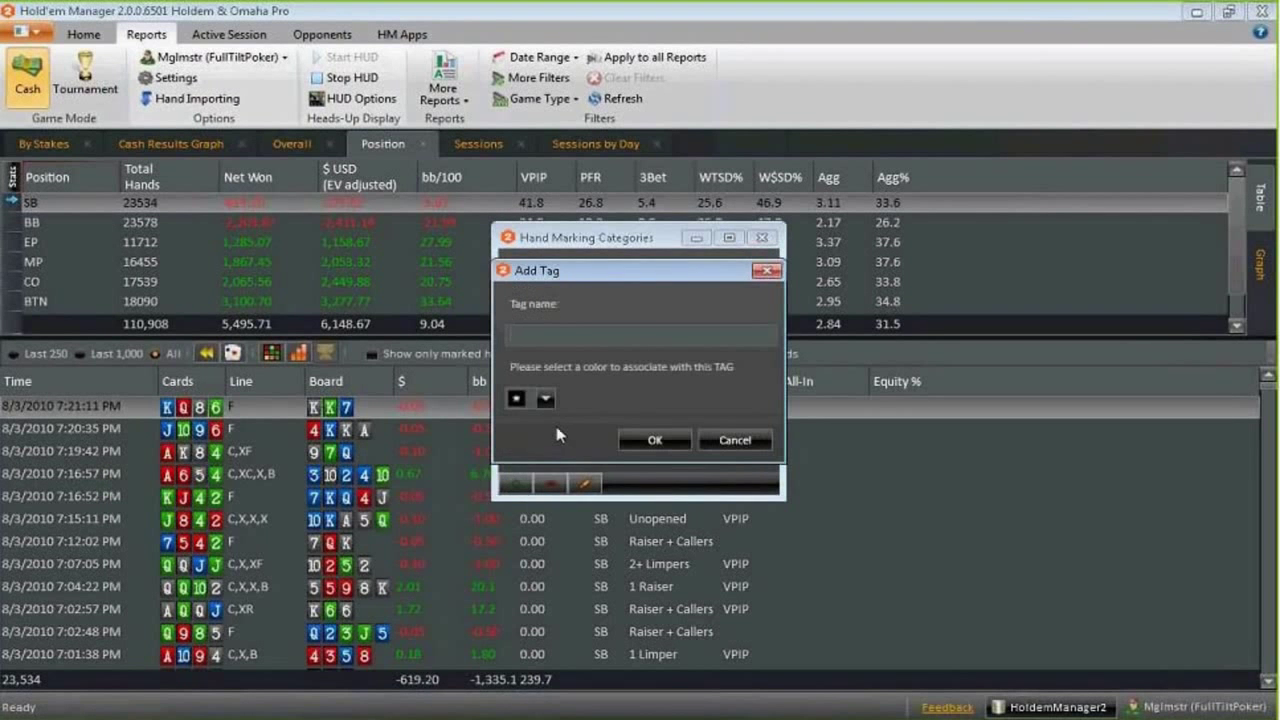
{"action": "type", "text": "Brents Review"}
{"action": "left_click", "coordinate": [545, 399]}
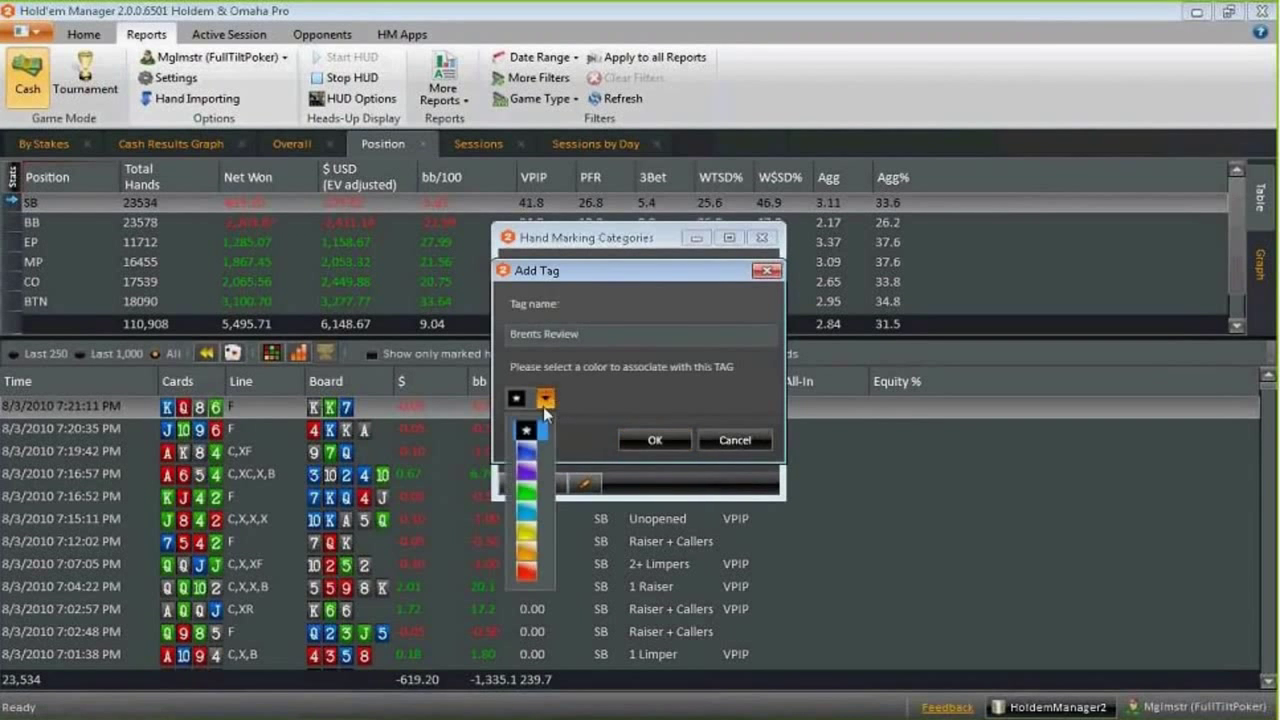
{"action": "left_click", "coordinate": [533, 493]}
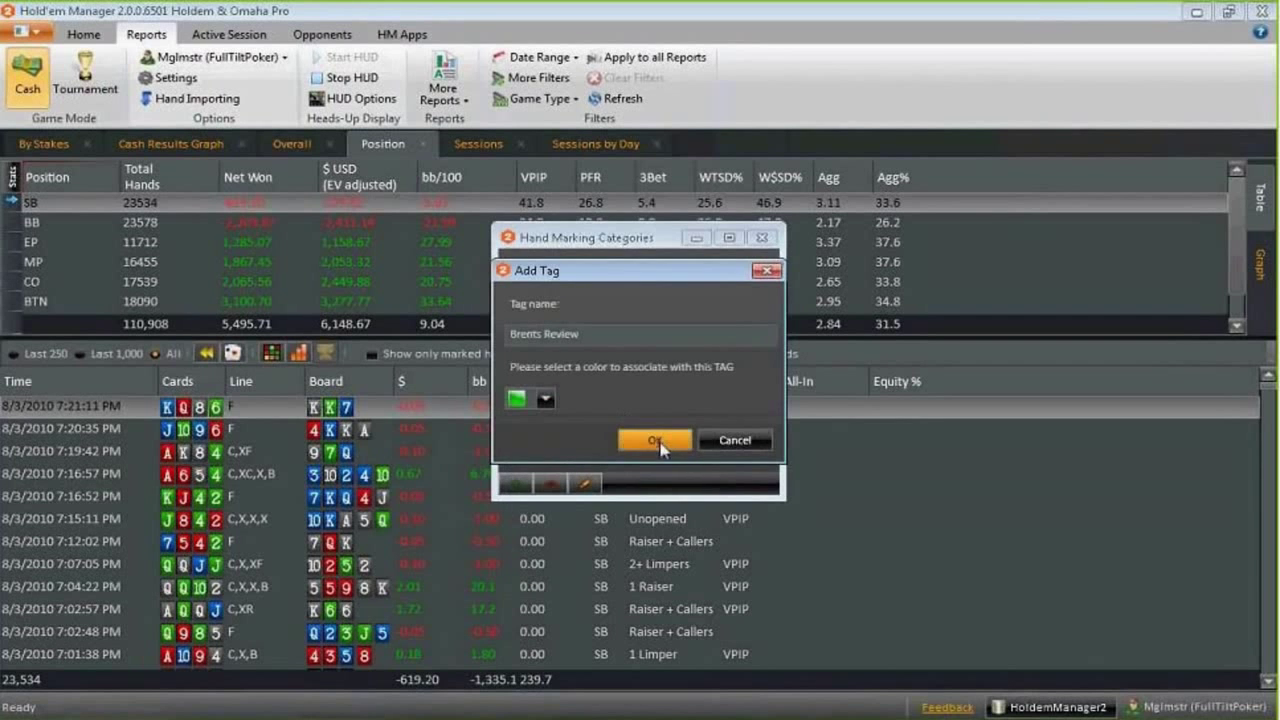
{"action": "left_click", "coordinate": [652, 440]}
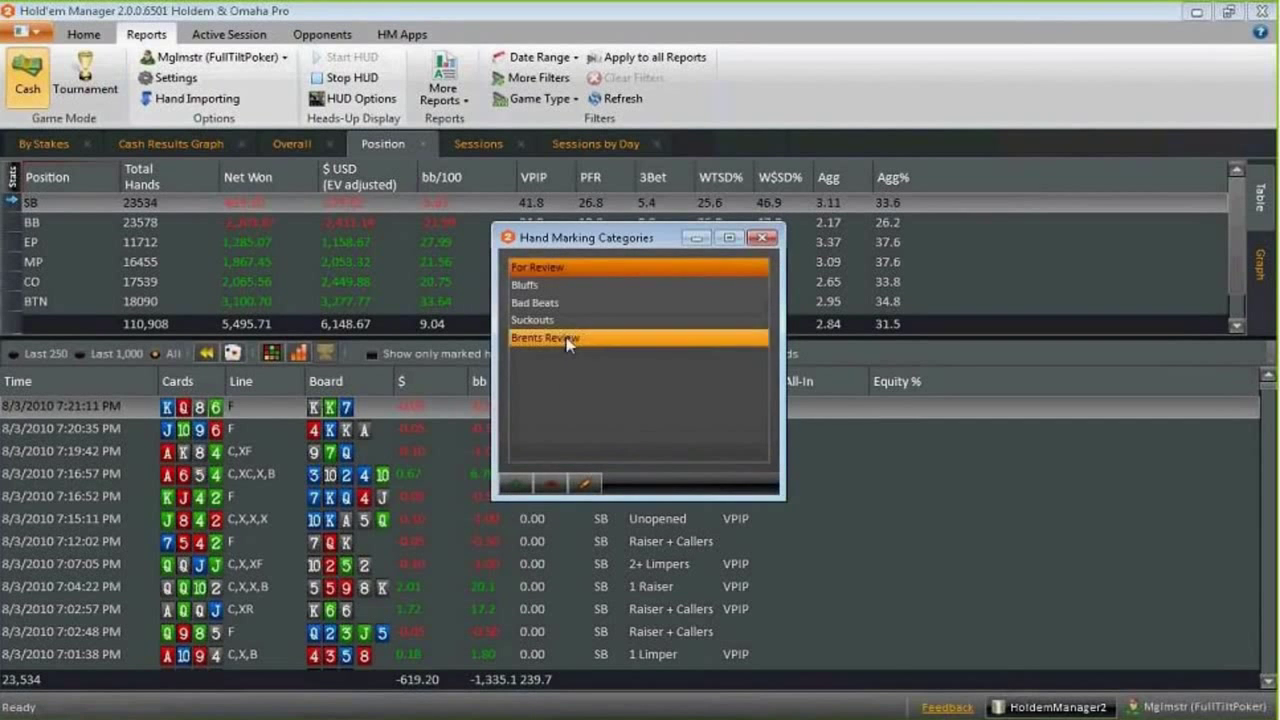
{"action": "left_click", "coordinate": [768, 237]}
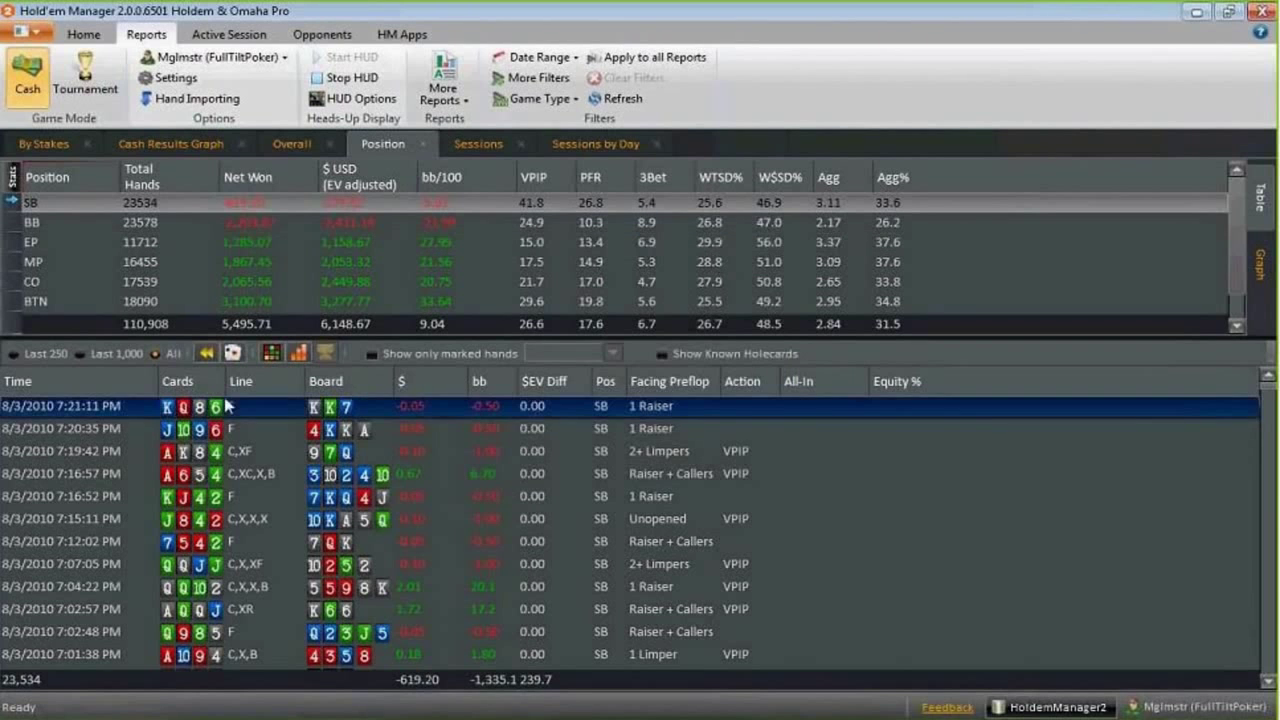
Mark the 8/3/2010 7:21:11 PM hand with the new green tag and list only marked hands with ANY tag
{"action": "right_click", "coordinate": [102, 408]}
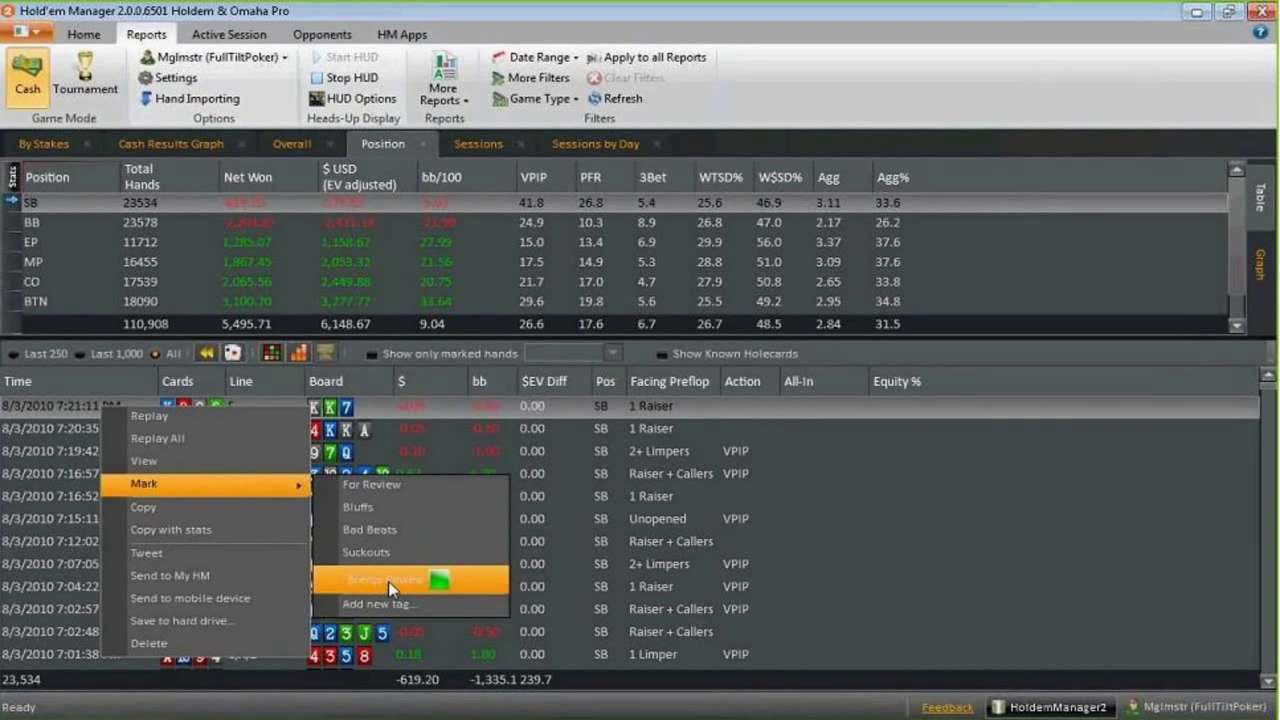
{"action": "left_click", "coordinate": [388, 581]}
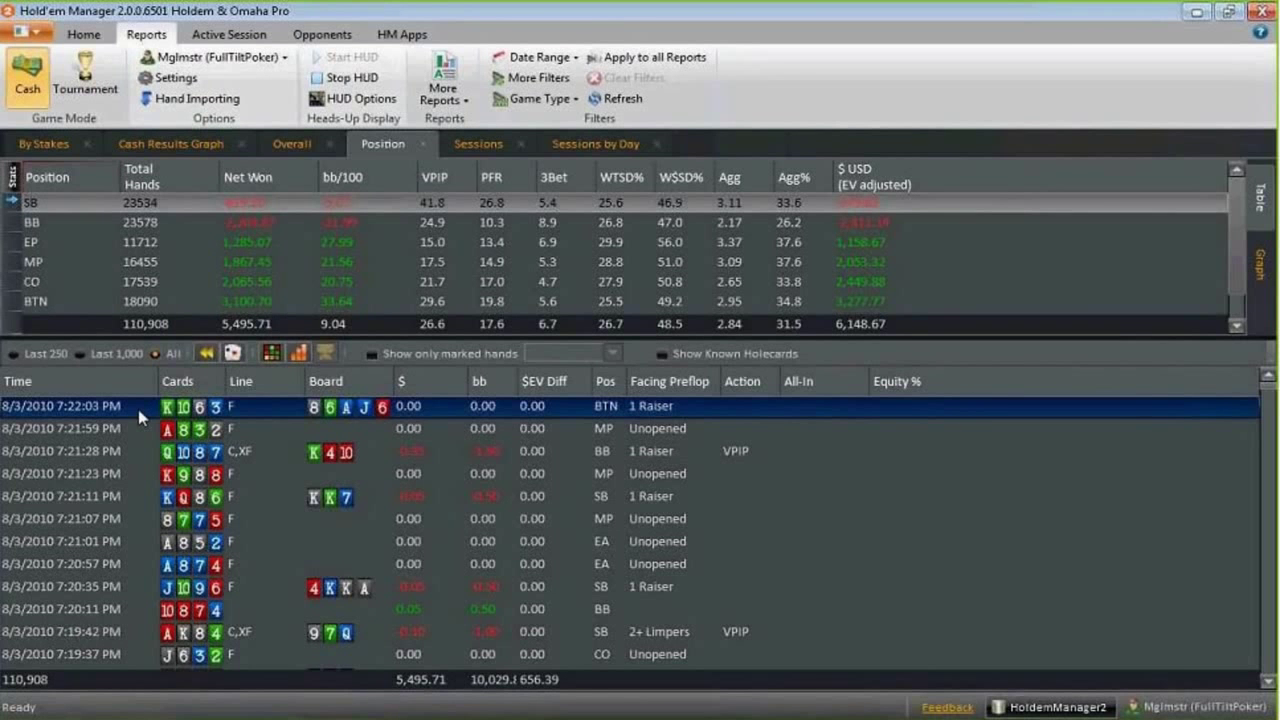
{"action": "left_click", "coordinate": [414, 355]}
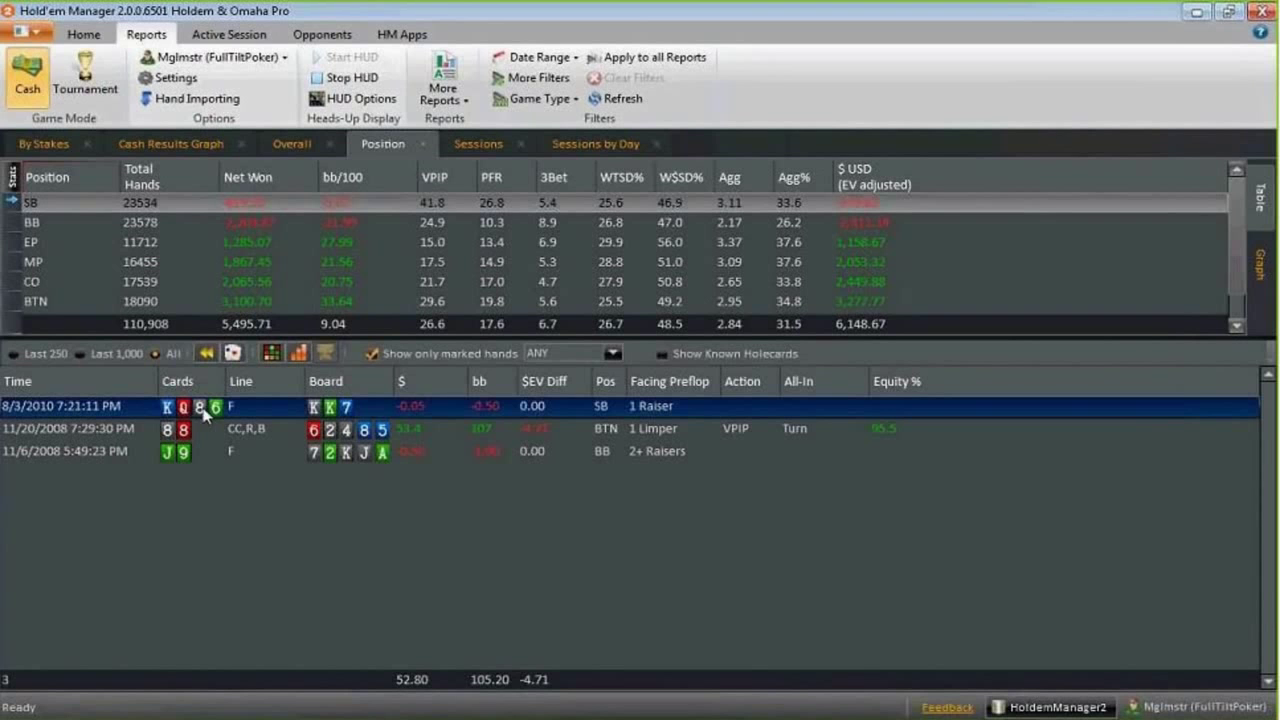
{"action": "left_click", "coordinate": [612, 353]}
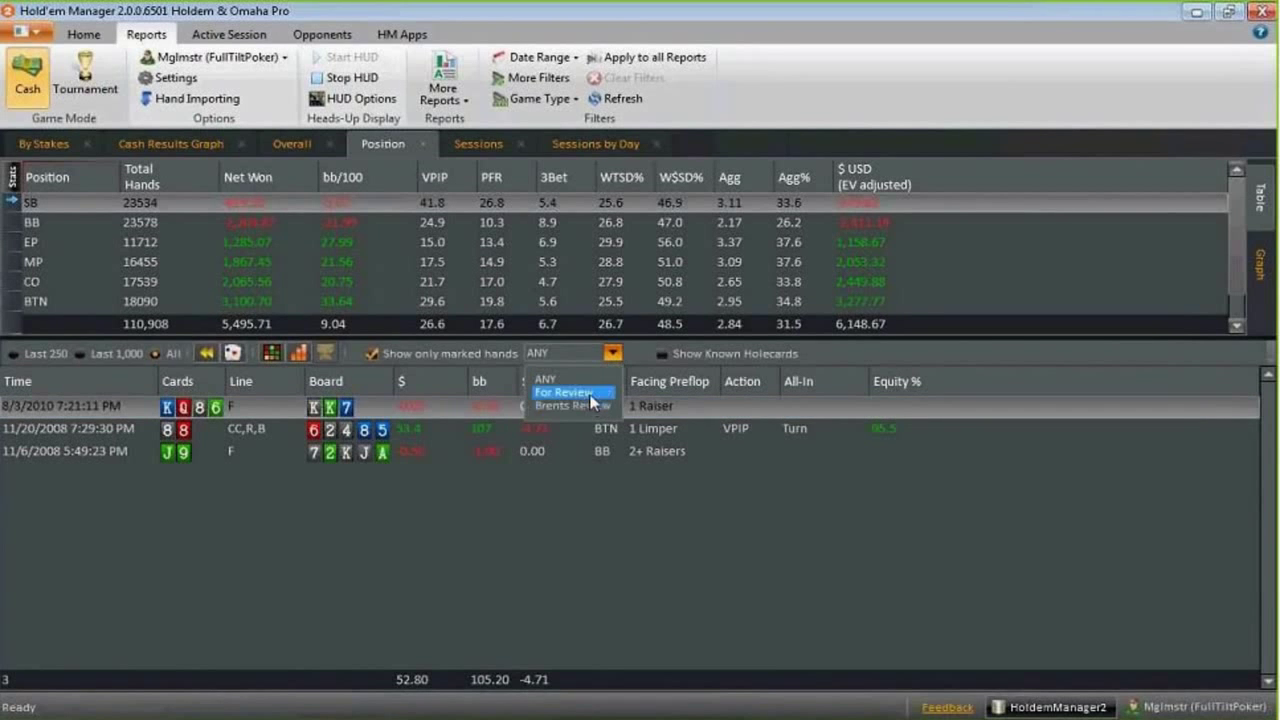
{"action": "left_click", "coordinate": [637, 357]}
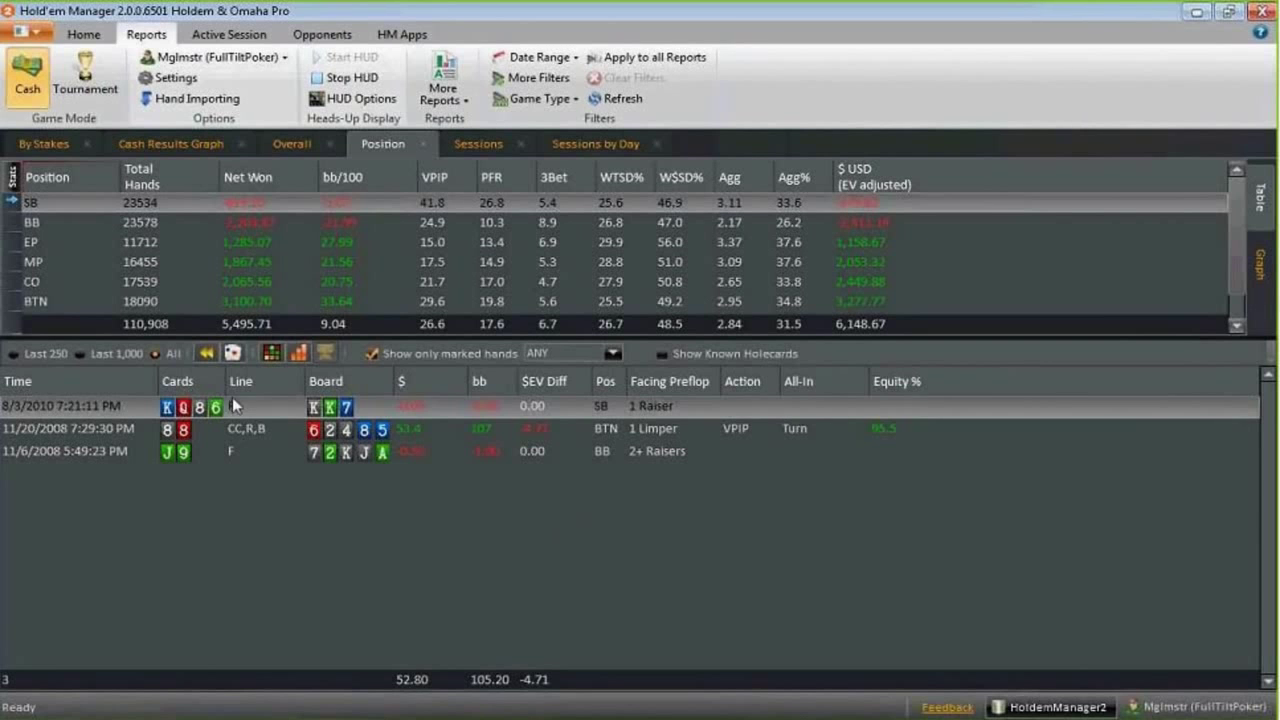
Open the marked 11/20/2008 pocket eights hand in the Hand Viewer
{"action": "left_click", "coordinate": [98, 410]}
{"action": "left_click", "coordinate": [78, 430]}
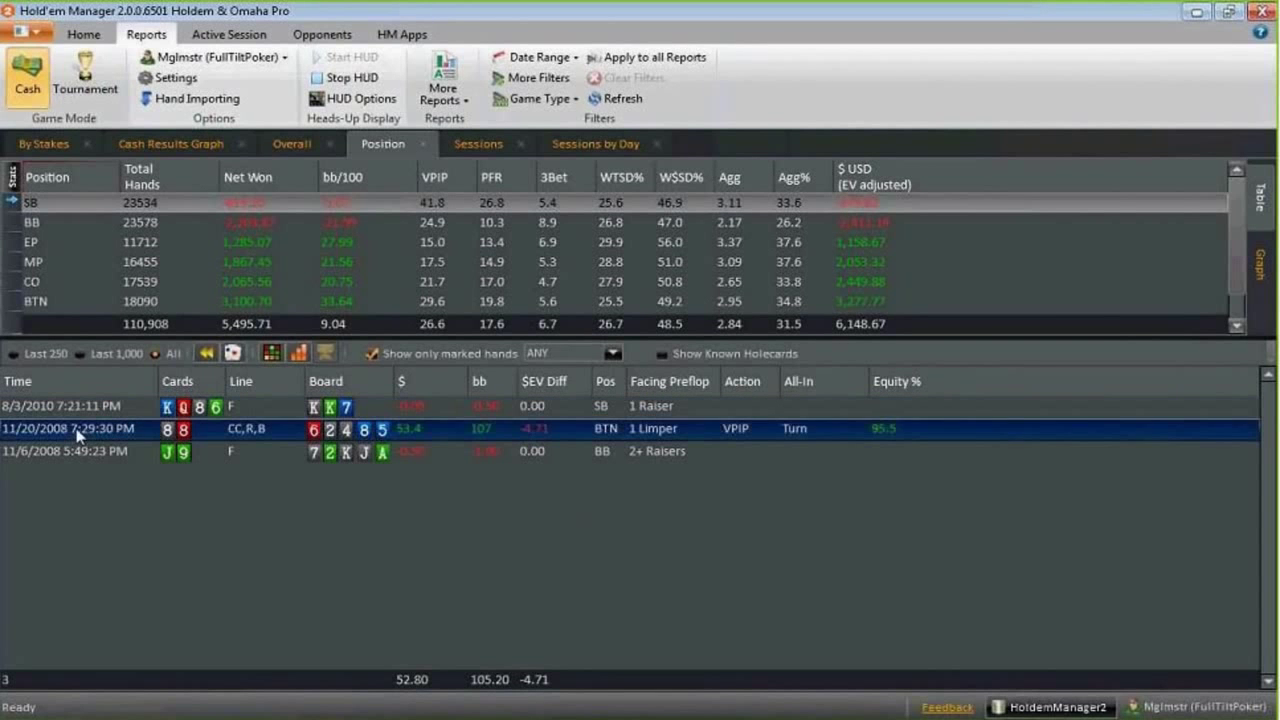
{"action": "right_click", "coordinate": [78, 432]}
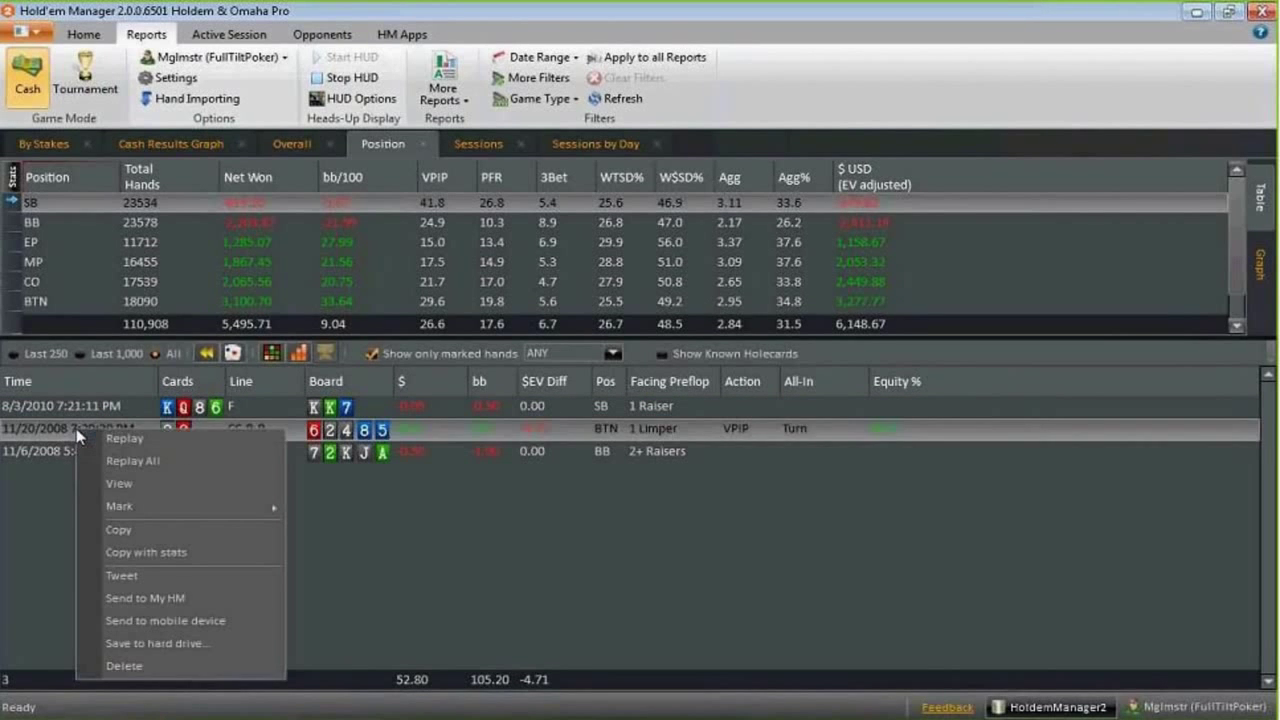
{"action": "left_click", "coordinate": [148, 488]}
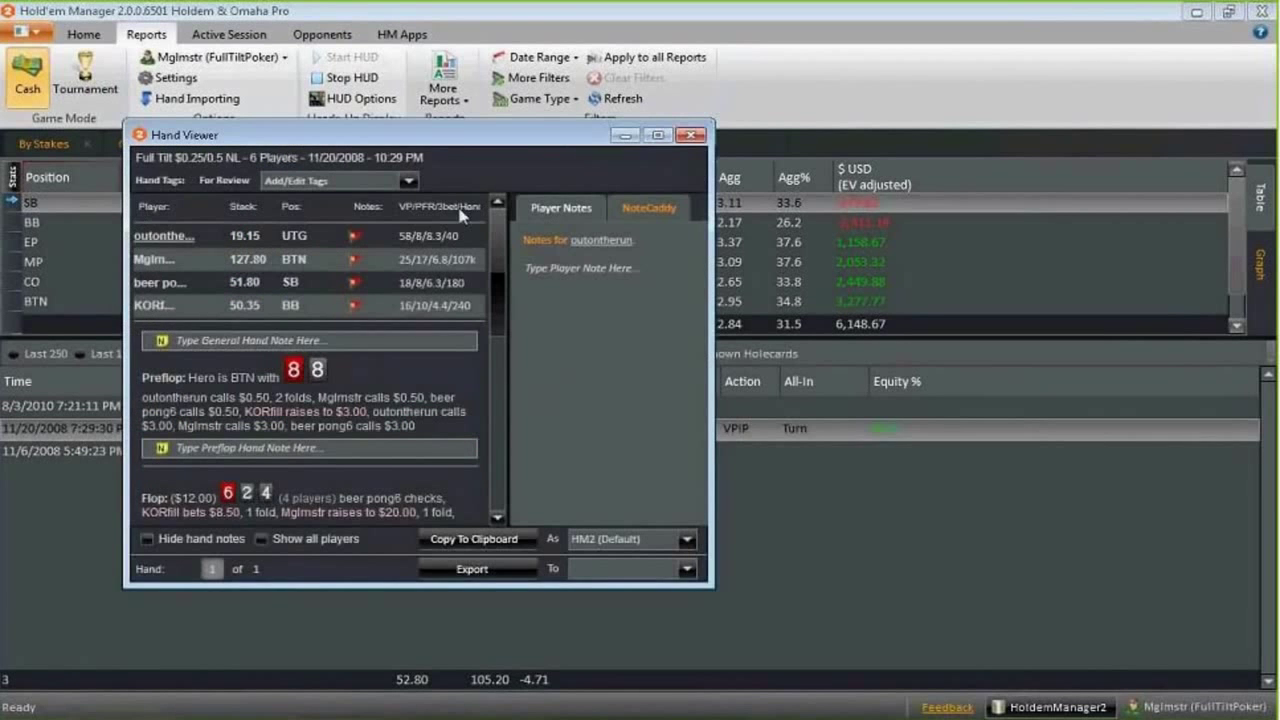
{"action": "left_click_drag", "start_coordinate": [468, 138], "coordinate": [664, 155]}
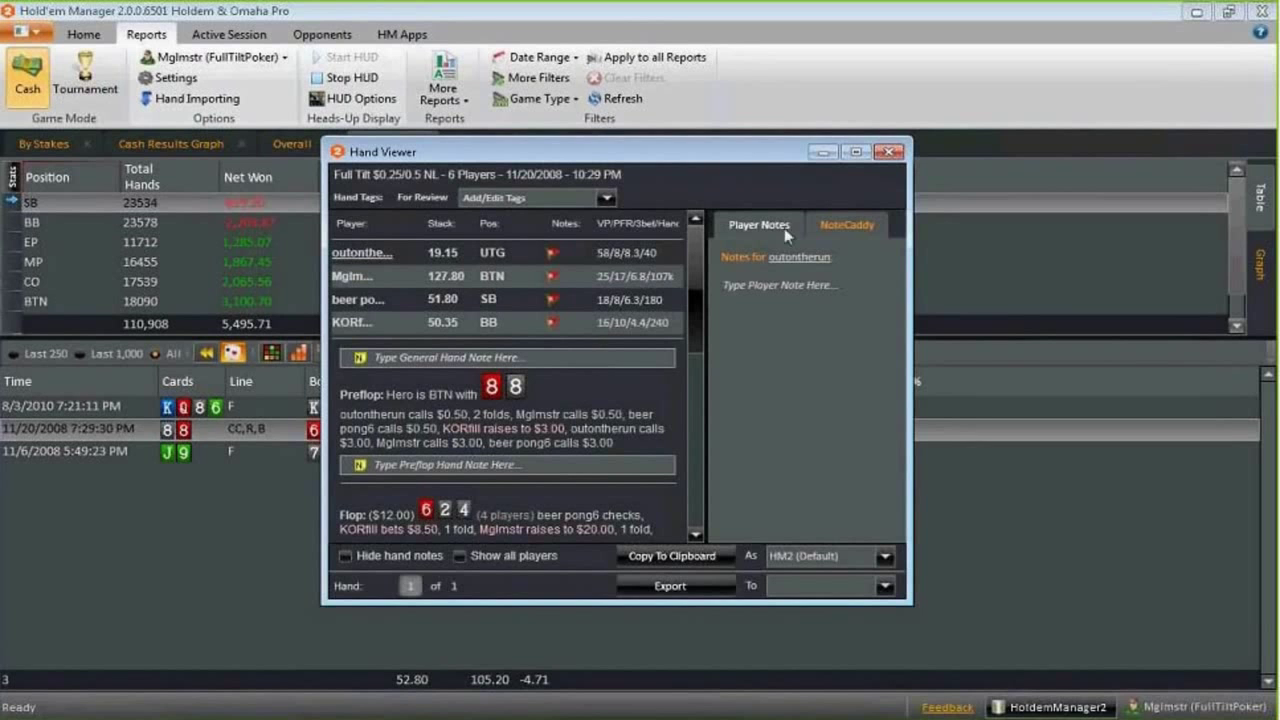
Look through the hand's general and street-by-street note fields, then check the hand tags available for it
{"action": "left_click", "coordinate": [556, 359]}
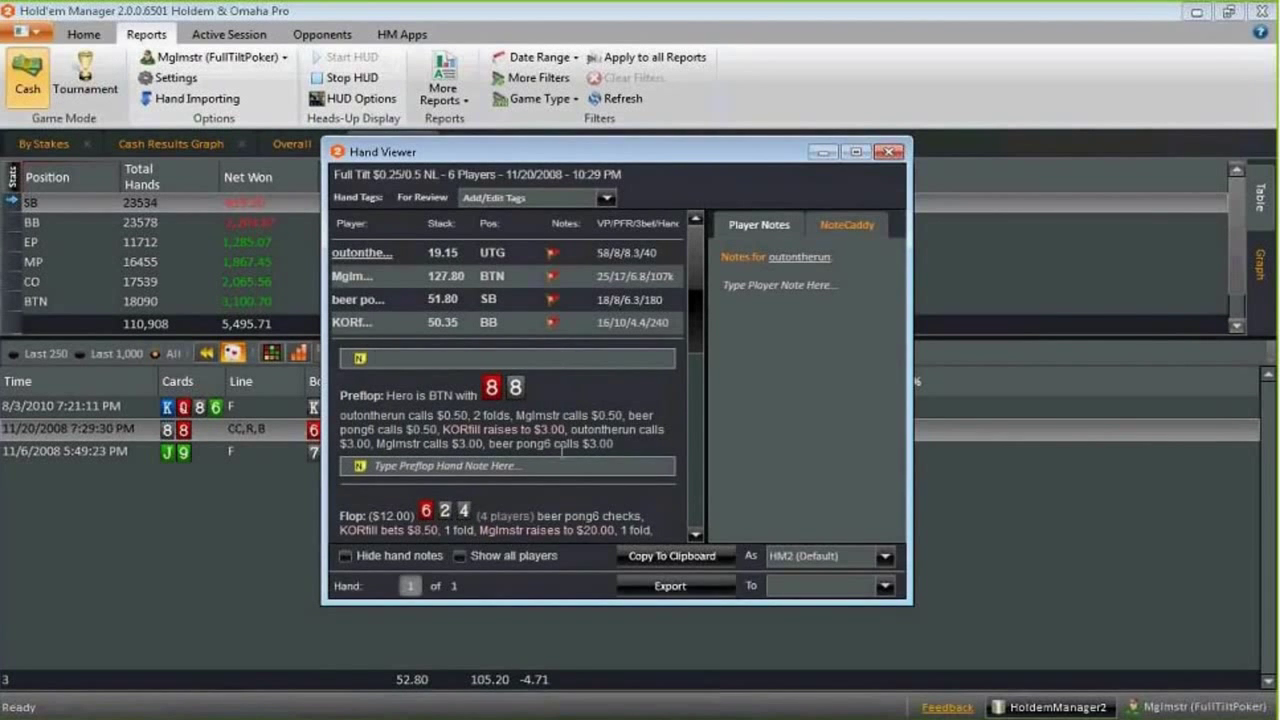
{"action": "left_click", "coordinate": [567, 466]}
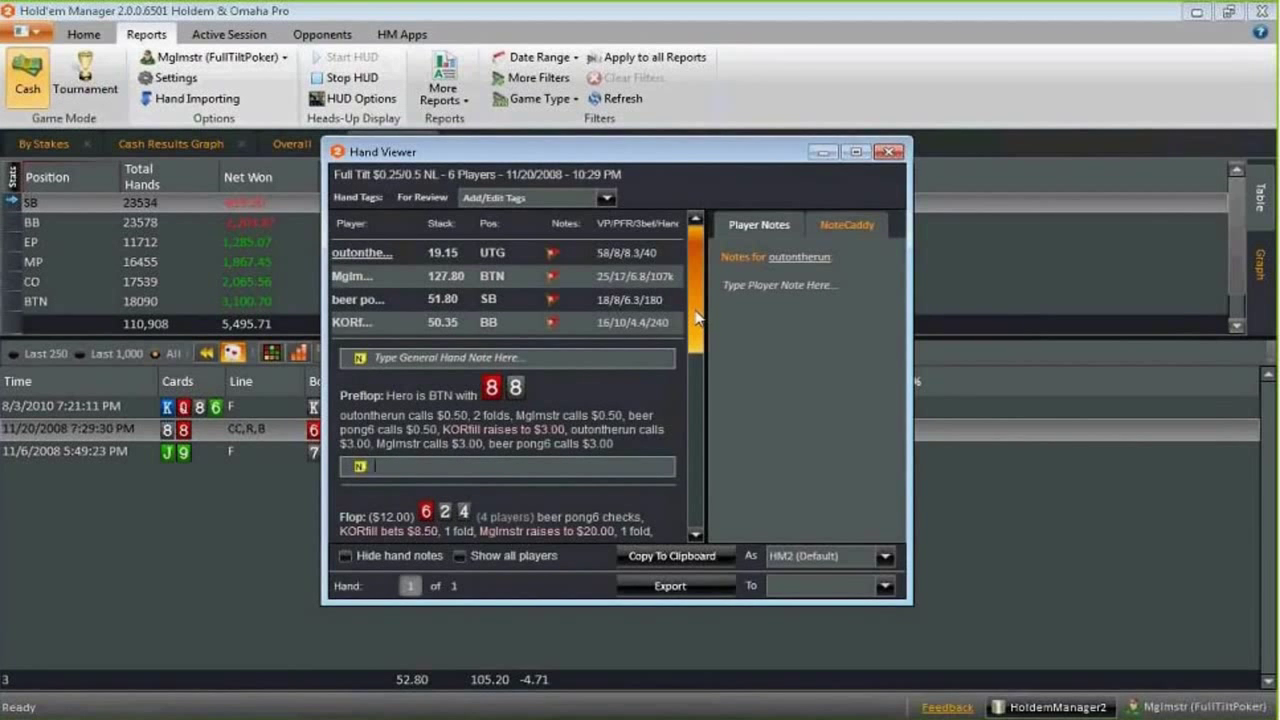
{"action": "left_click_drag", "start_coordinate": [697, 318], "coordinate": [691, 393]}
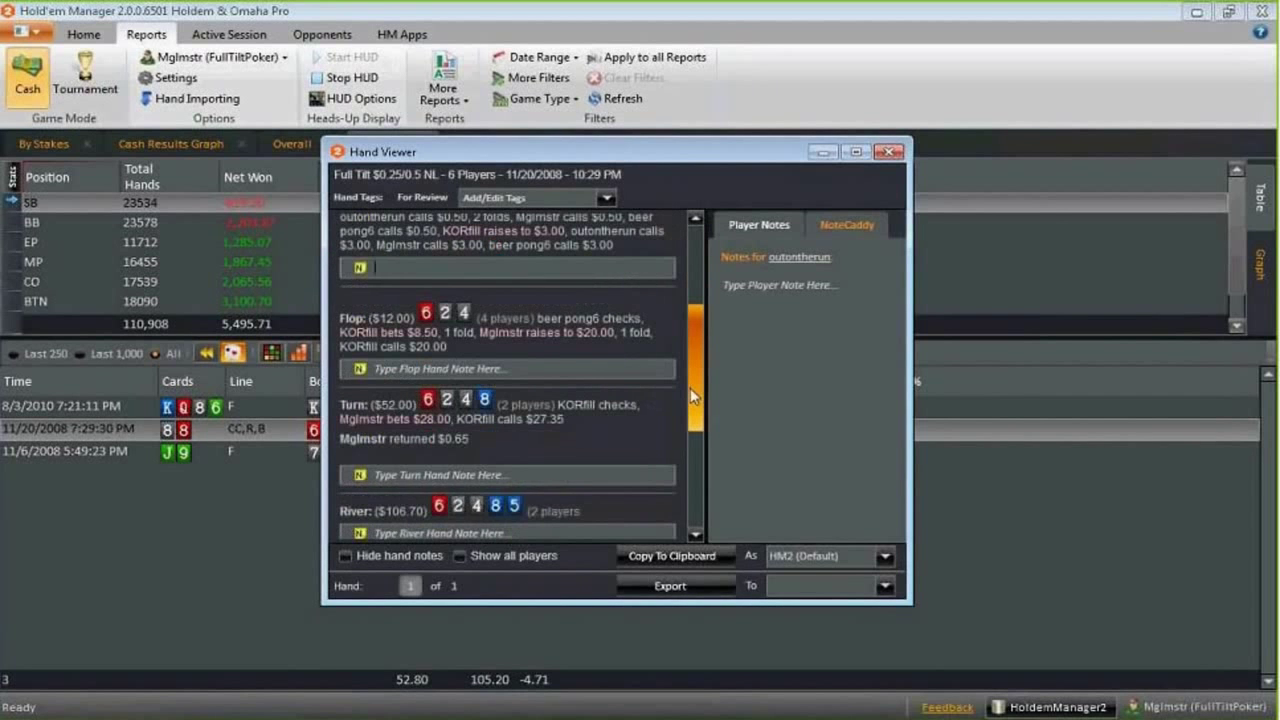
{"action": "scroll", "coordinate": [690, 389], "scroll_direction": "down", "scroll_amount": 2}
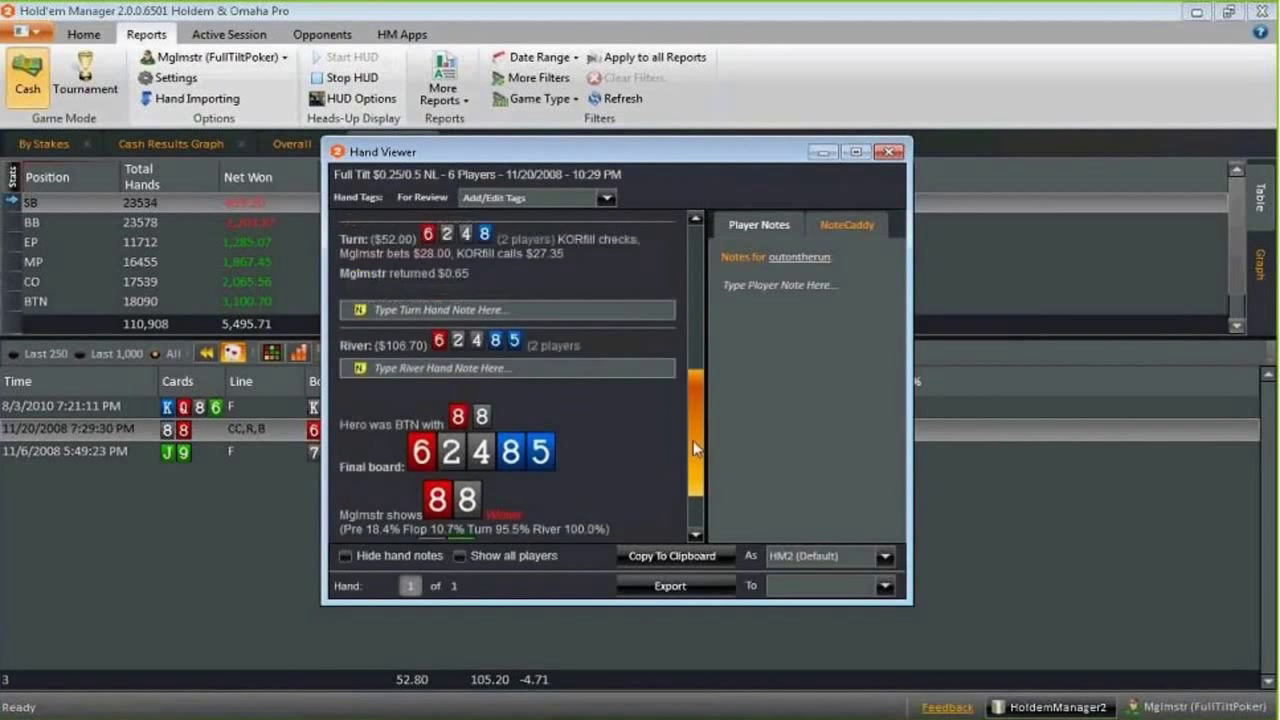
{"action": "scroll", "coordinate": [690, 389], "scroll_direction": "up", "scroll_amount": 5}
{"action": "left_click", "coordinate": [606, 198]}
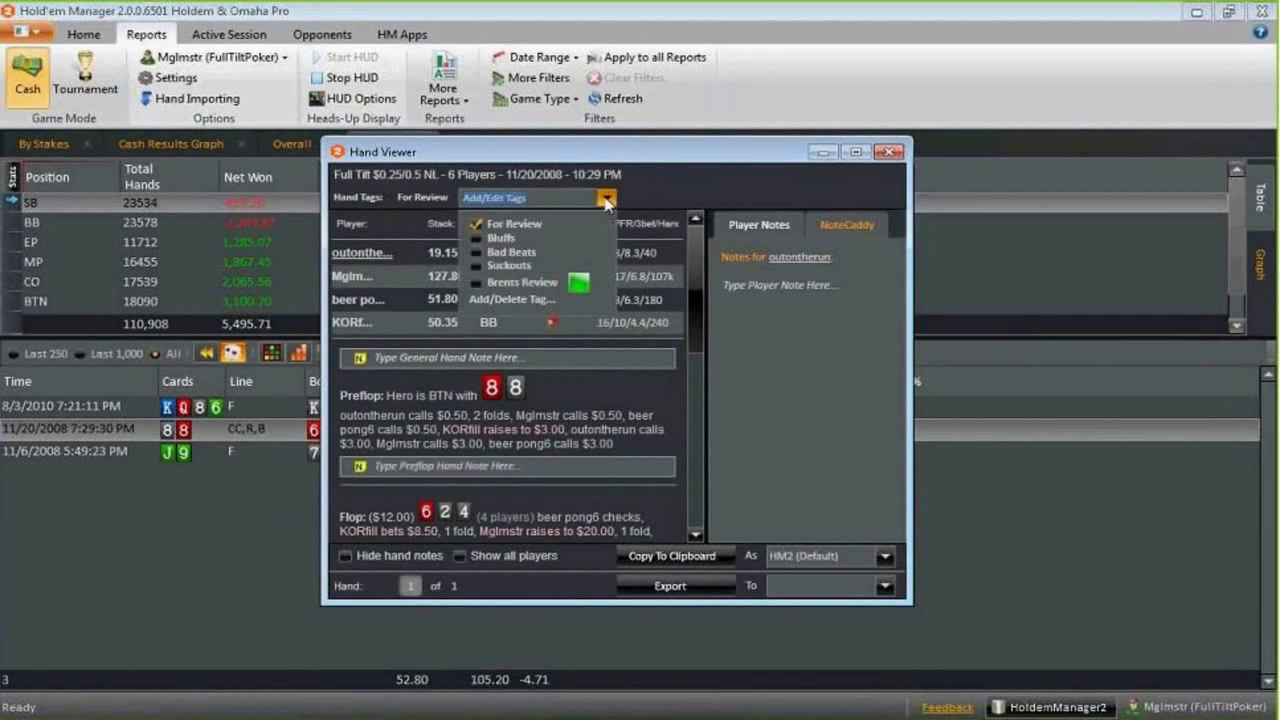
{"action": "left_click", "coordinate": [657, 193]}
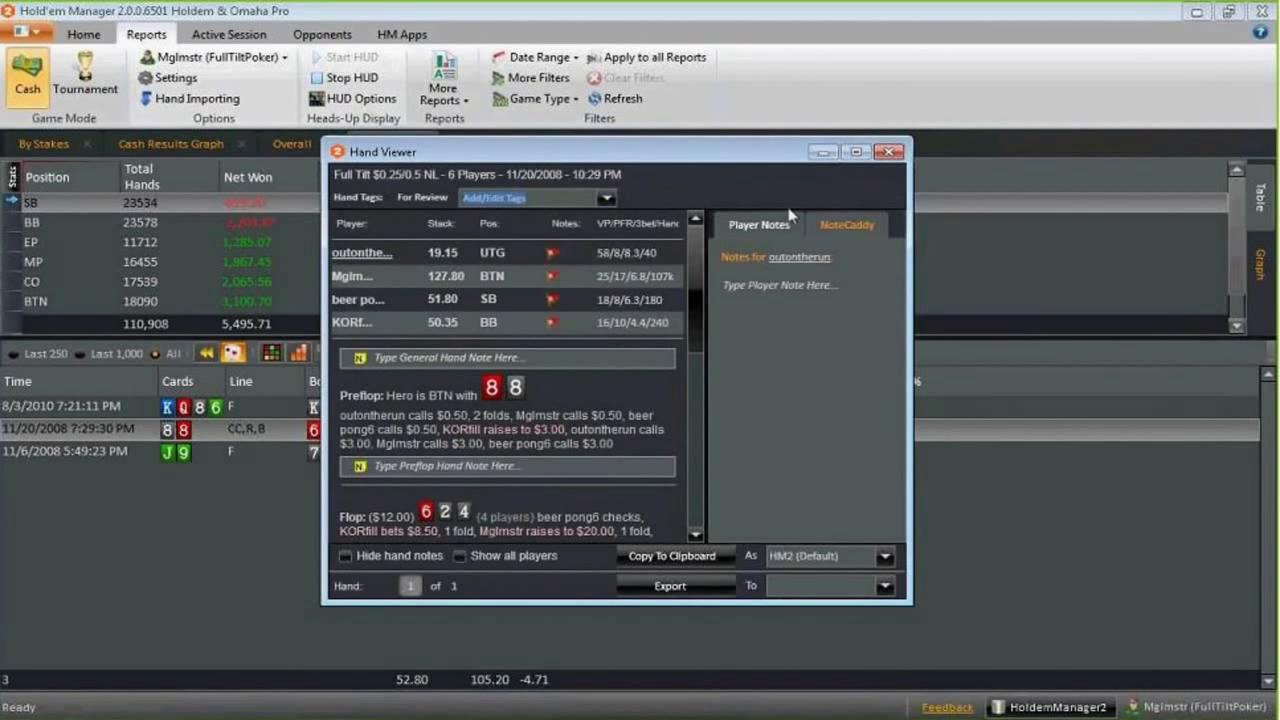
Browse the BTN player's NoteCaddy notes with CaddySpark graphs shown, then close the Hand Viewer
{"action": "left_click", "coordinate": [363, 272]}
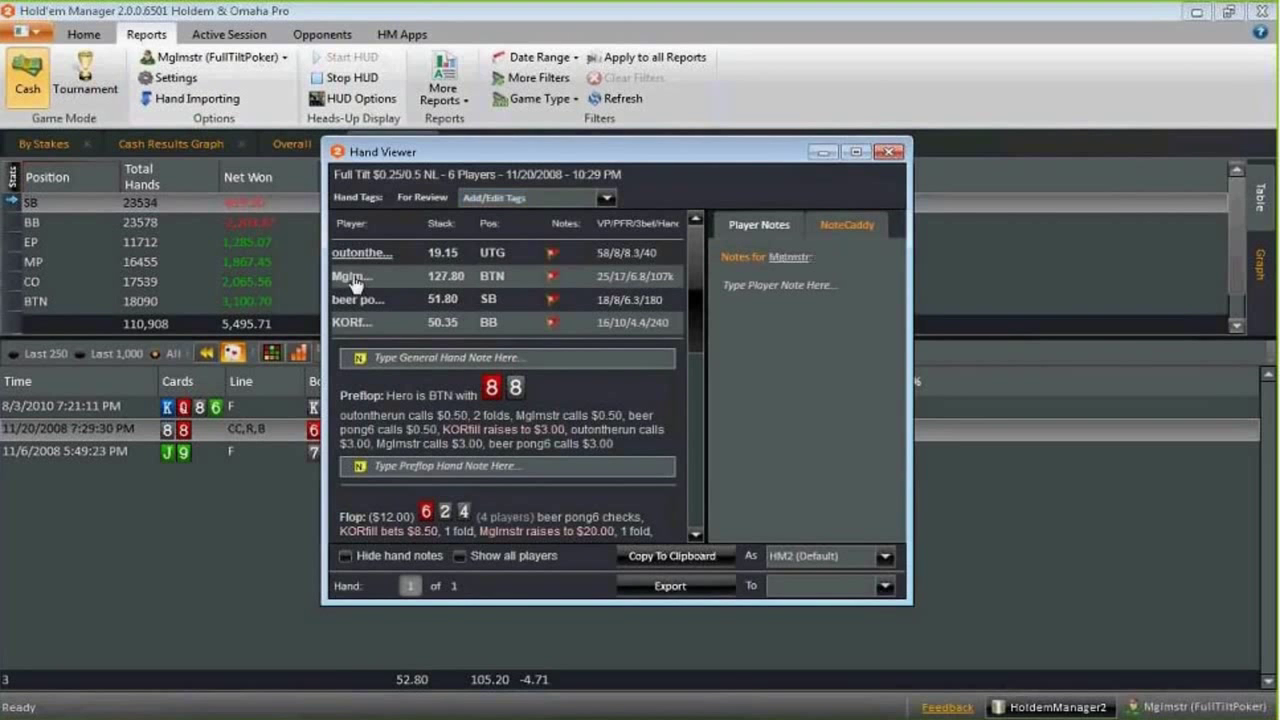
{"action": "left_click", "coordinate": [848, 228]}
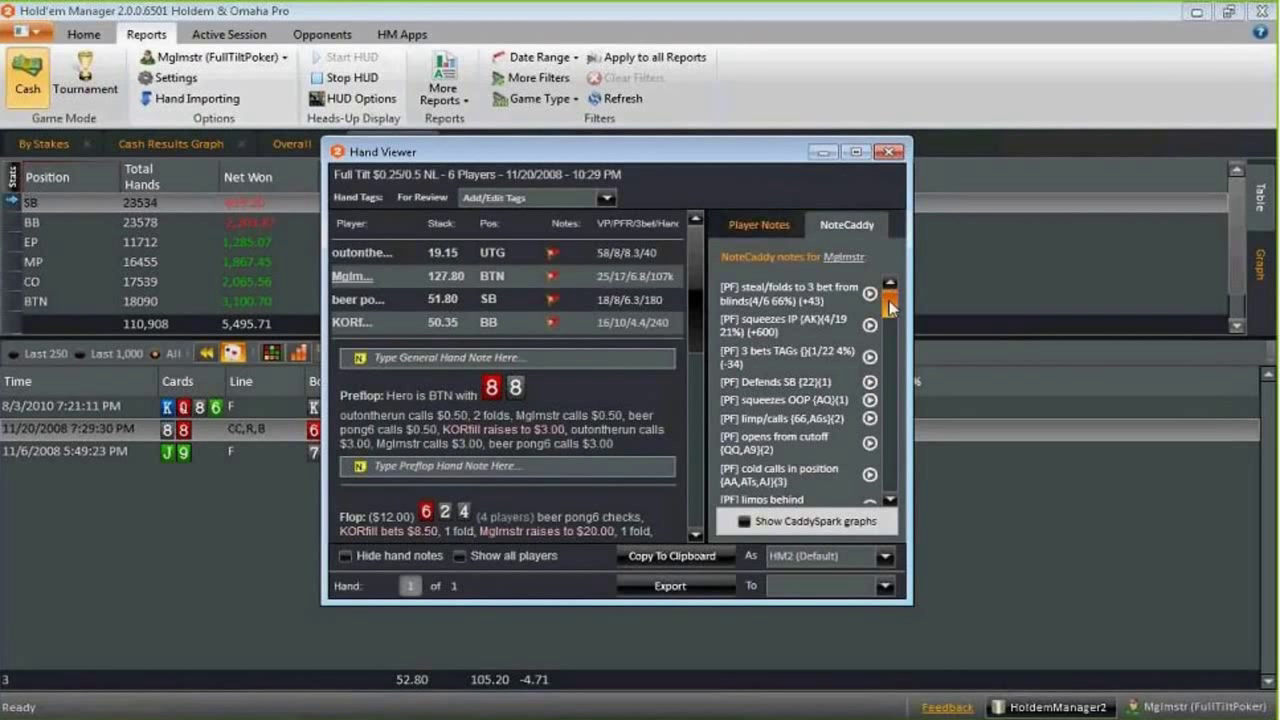
{"action": "left_click", "coordinate": [787, 533]}
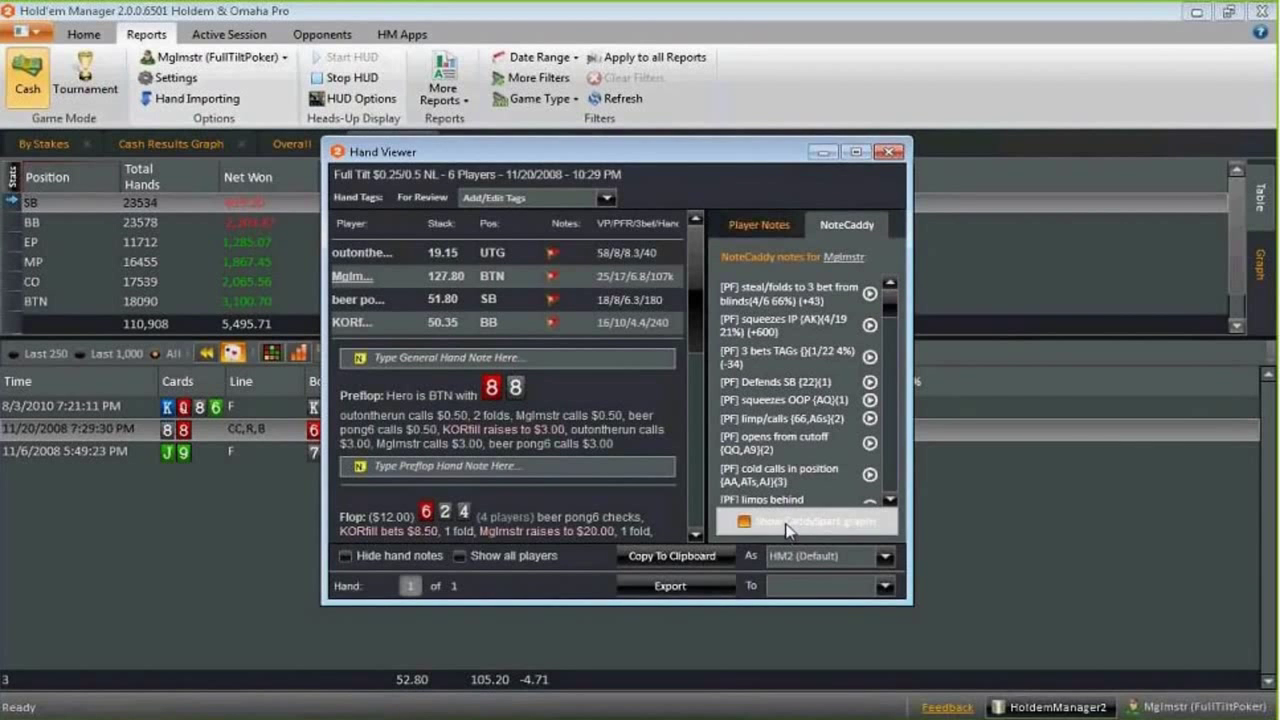
{"action": "left_click", "coordinate": [889, 501]}
{"action": "left_click", "coordinate": [889, 501]}
{"action": "left_click", "coordinate": [889, 501]}
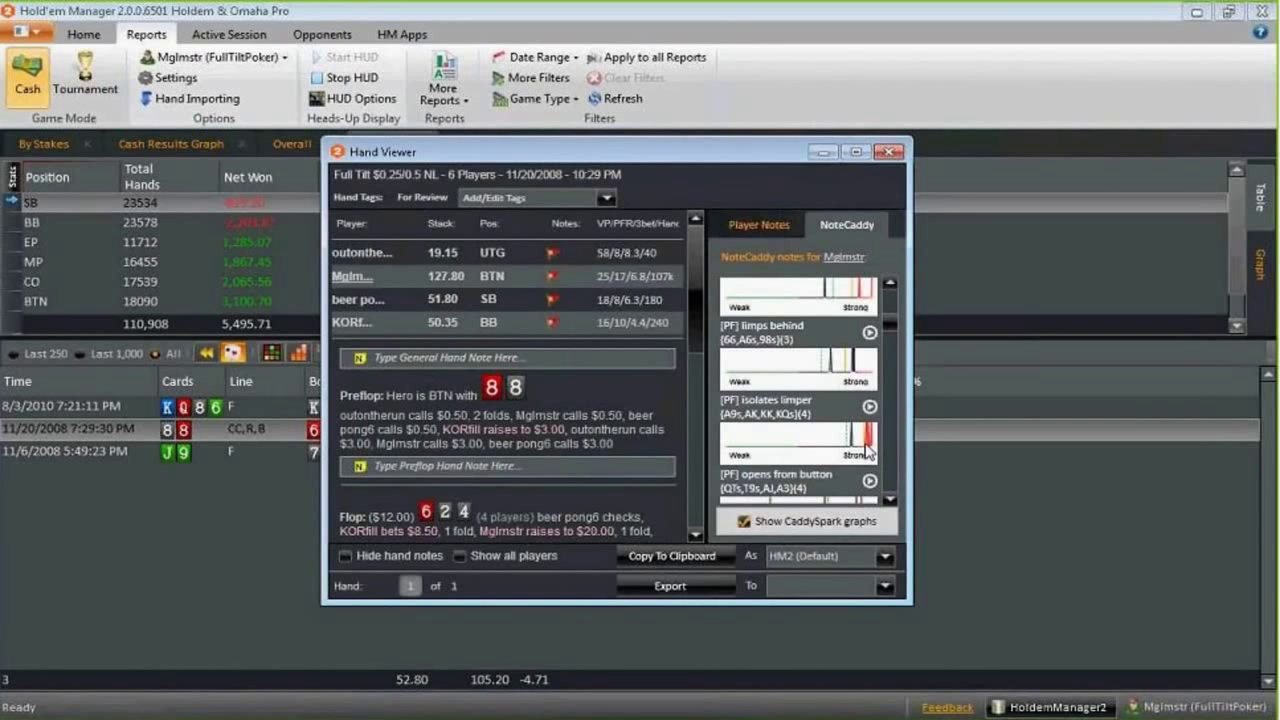
{"action": "left_click", "coordinate": [888, 151]}
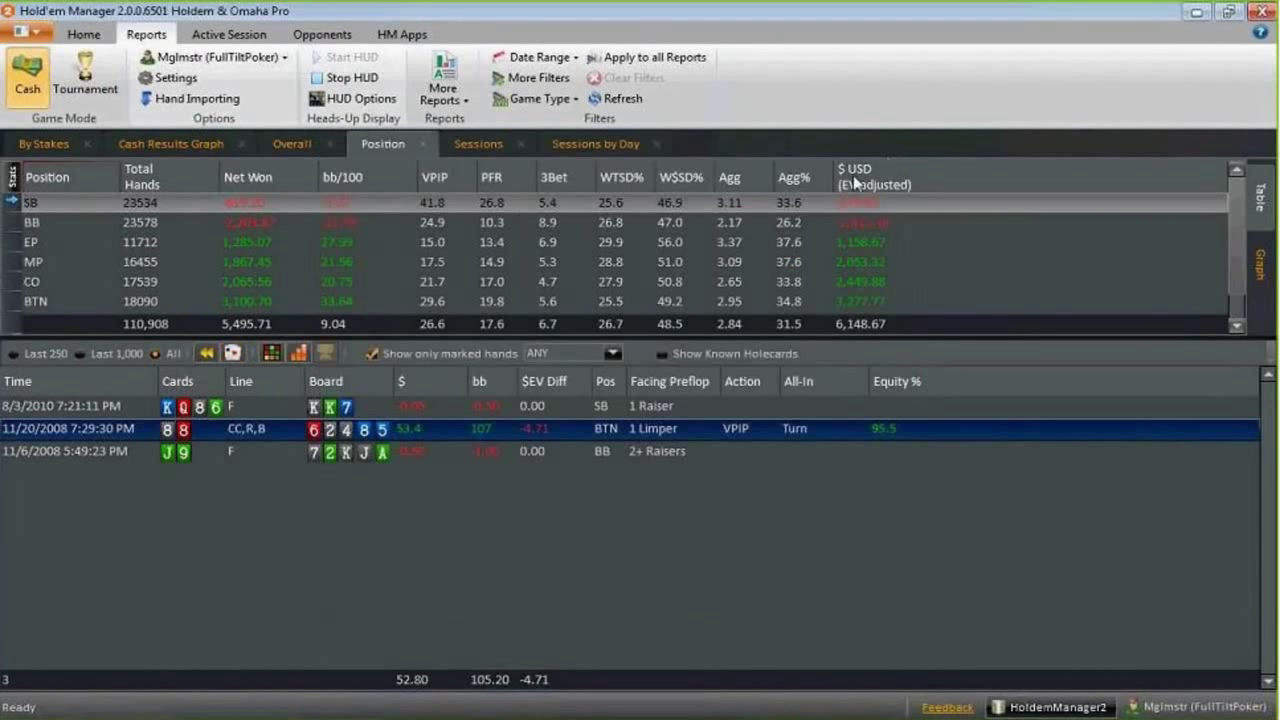
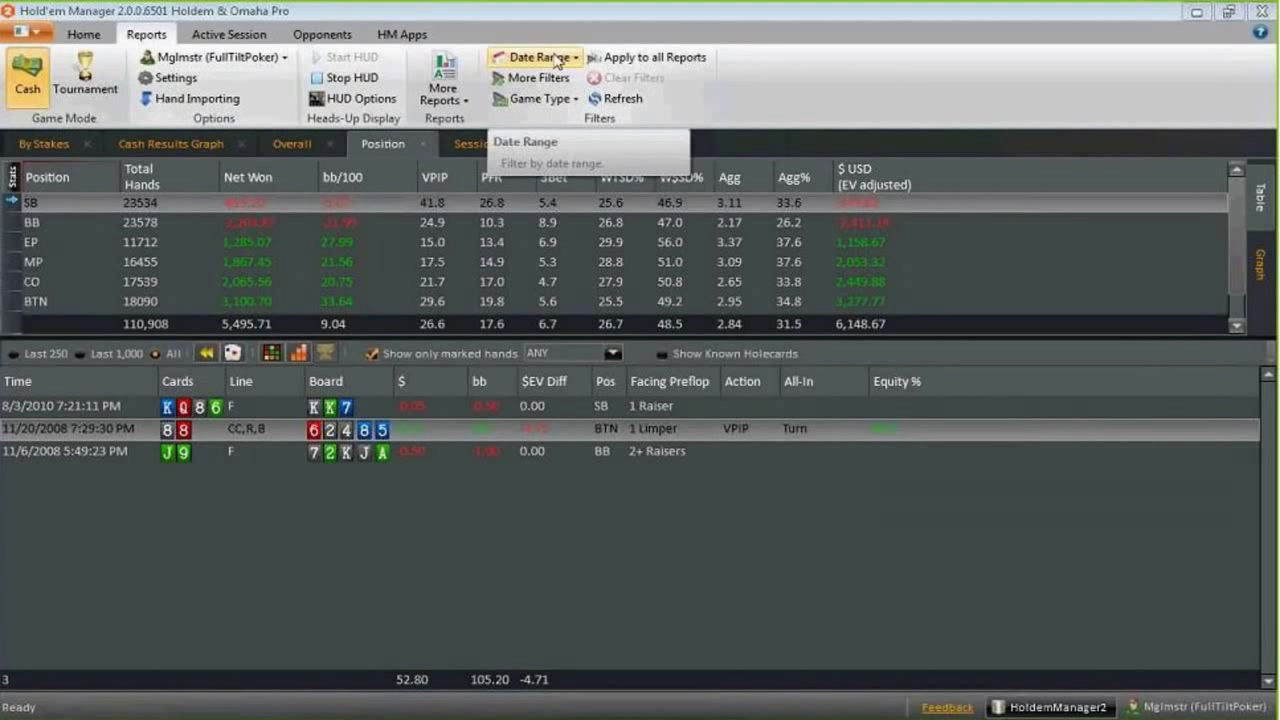
Filter the Position report to the last 1000 hands with a custom date range, and clear the filter after viewing the results
{"action": "left_click", "coordinate": [557, 62]}
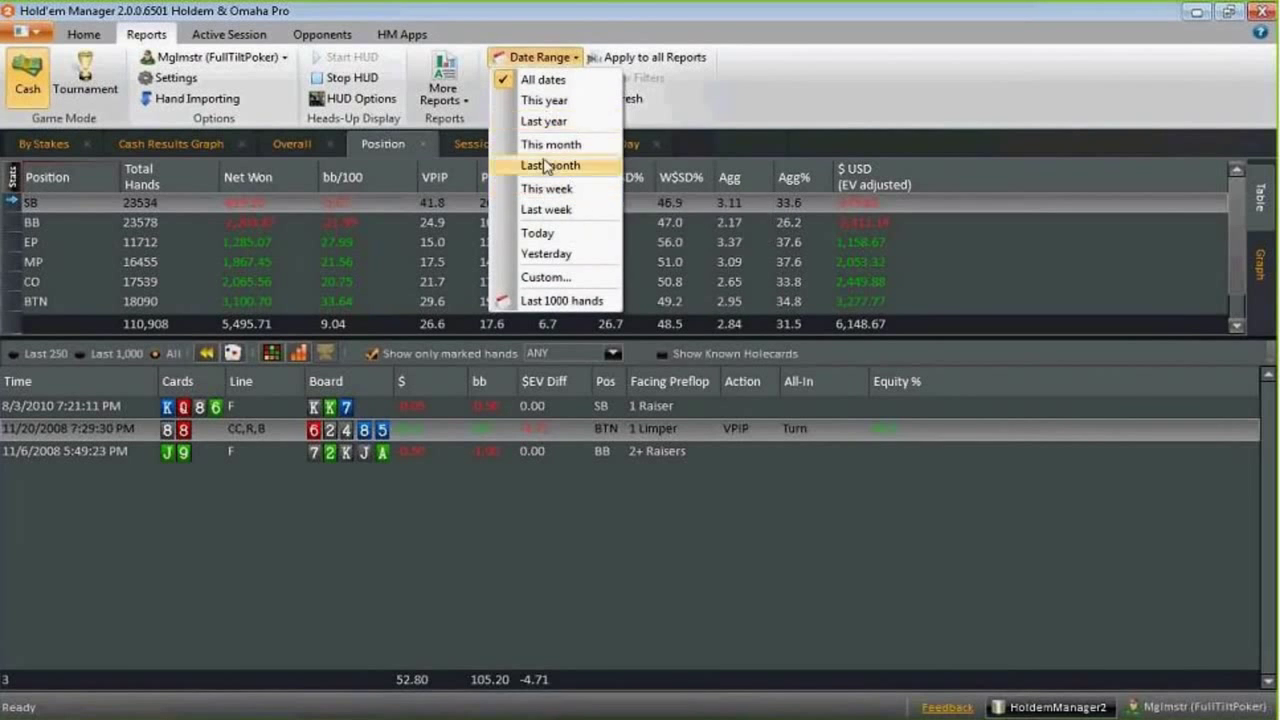
{"action": "left_click", "coordinate": [576, 279]}
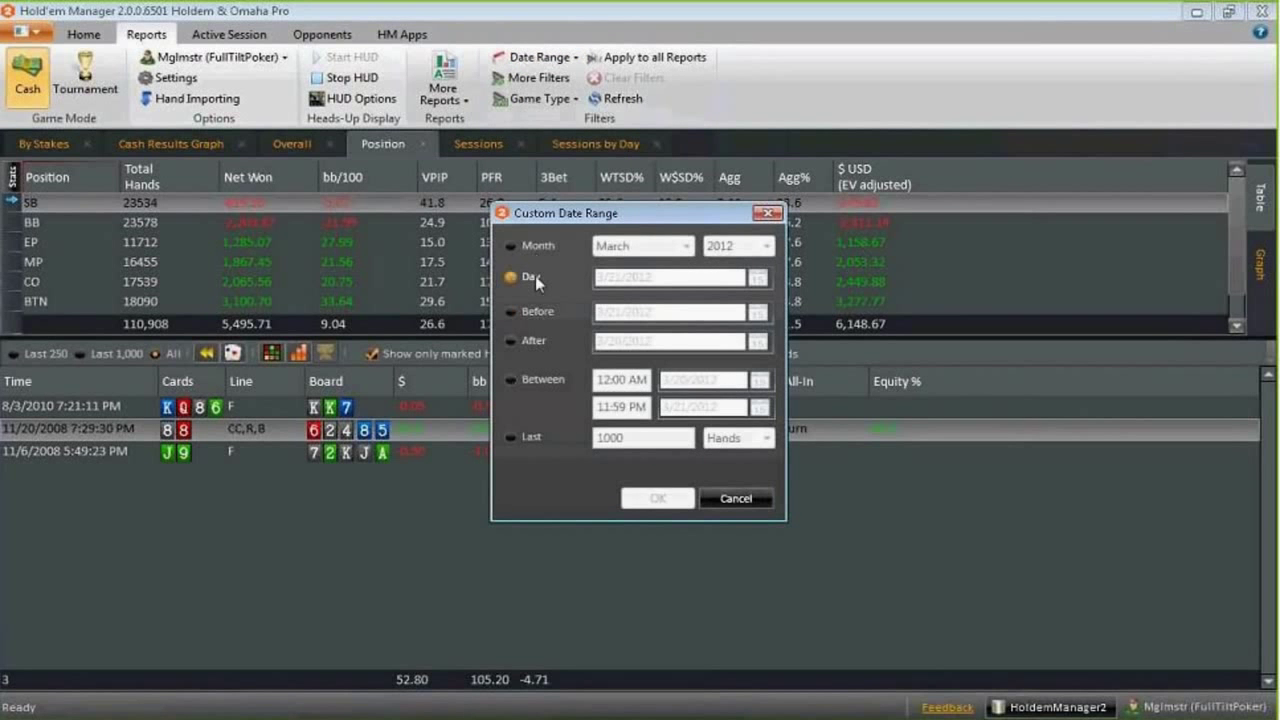
{"action": "left_click", "coordinate": [540, 311]}
{"action": "left_click", "coordinate": [537, 343]}
{"action": "left_click", "coordinate": [527, 436]}
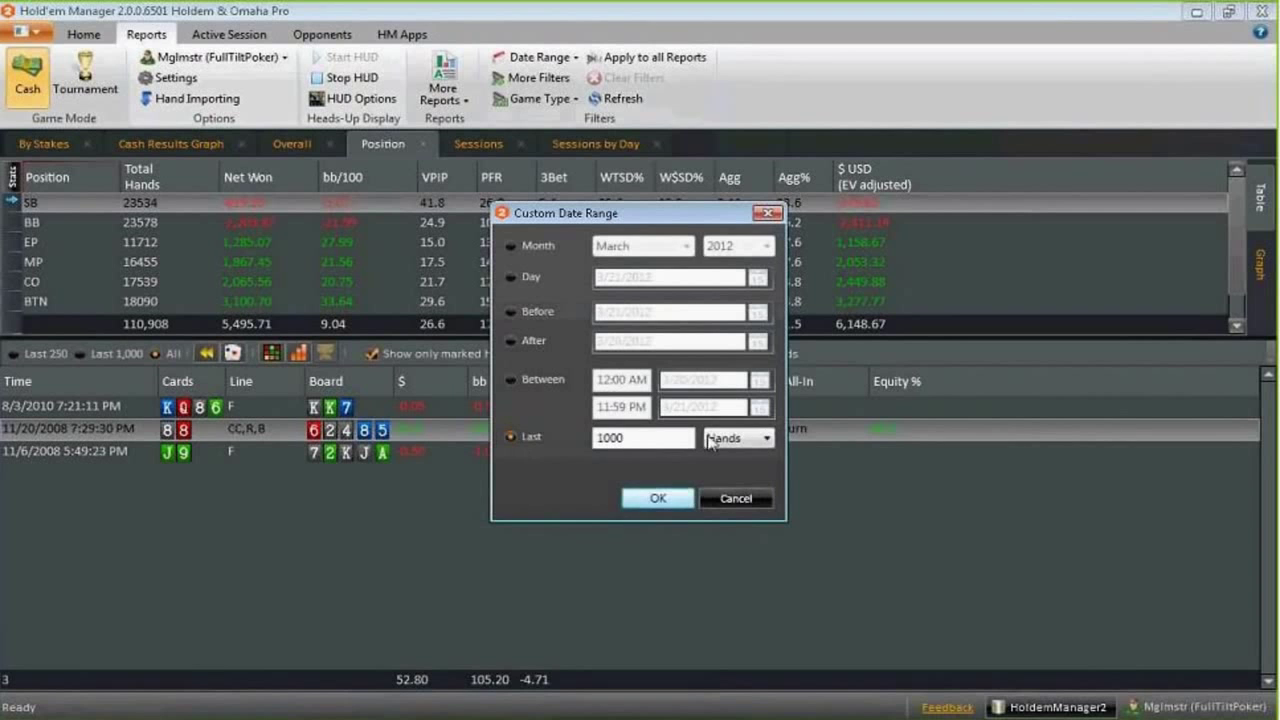
{"action": "left_click", "coordinate": [762, 445]}
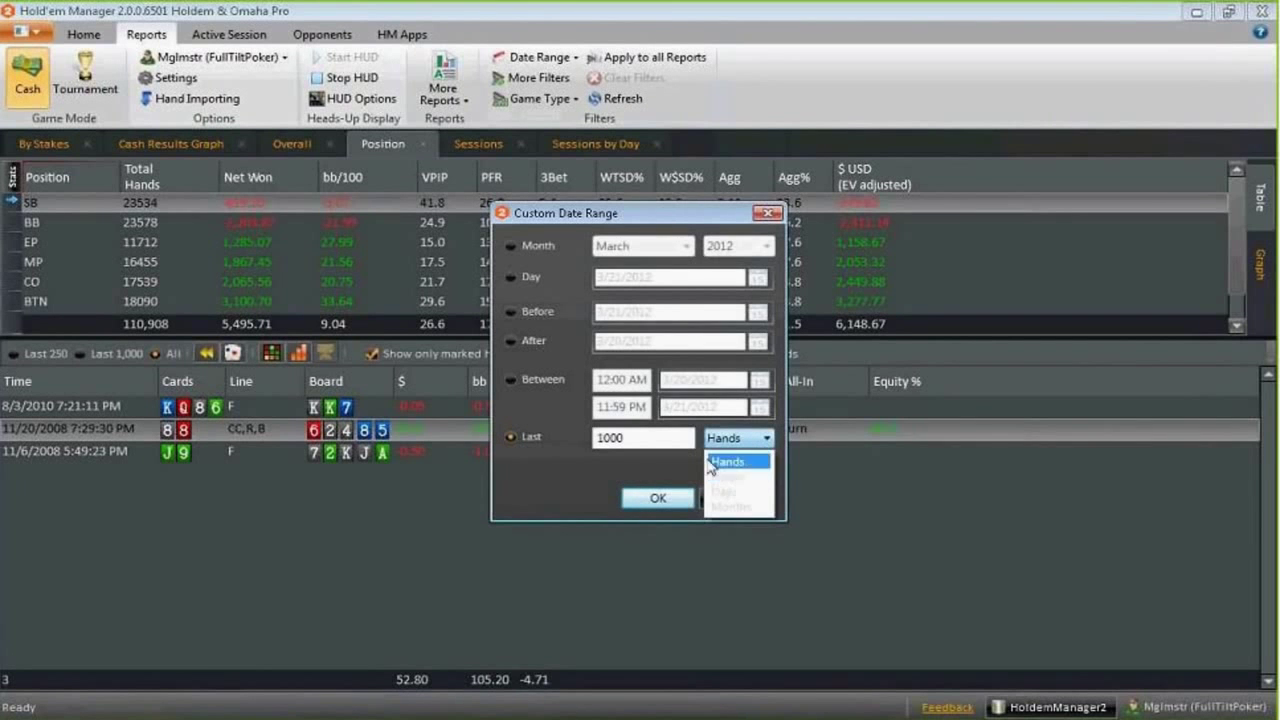
{"action": "left_click", "coordinate": [564, 480]}
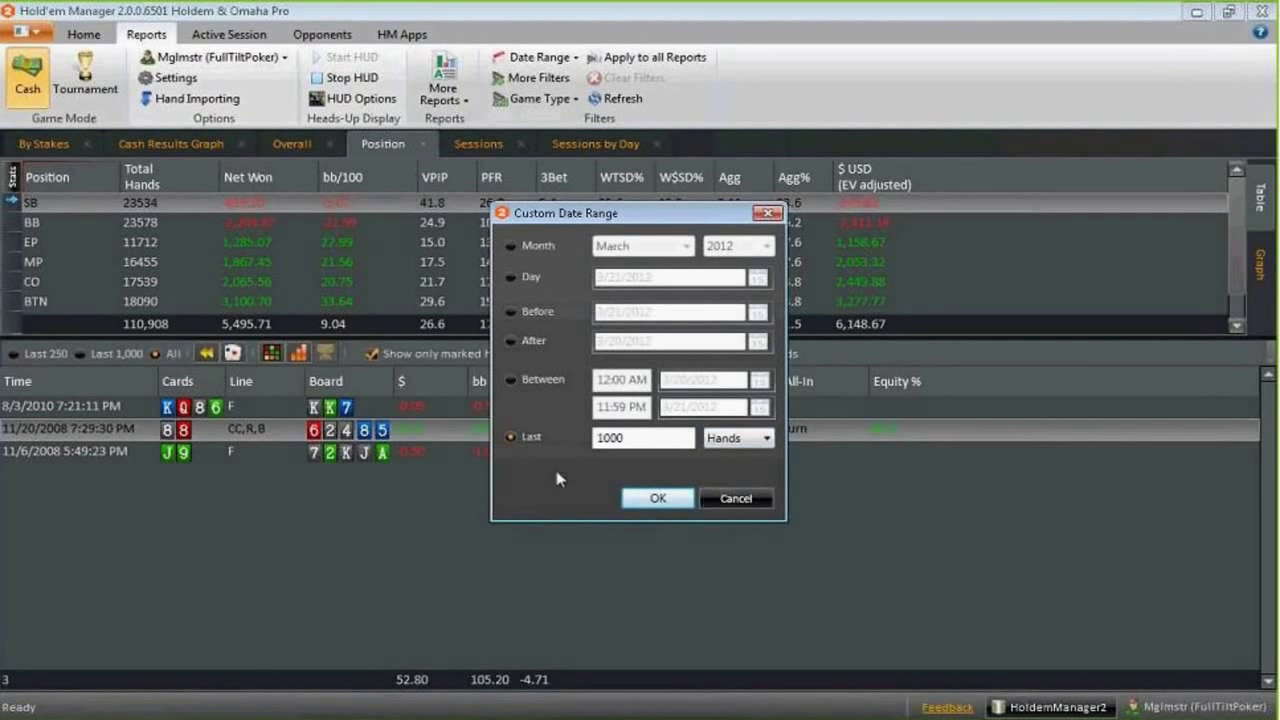
{"action": "left_click", "coordinate": [657, 499]}
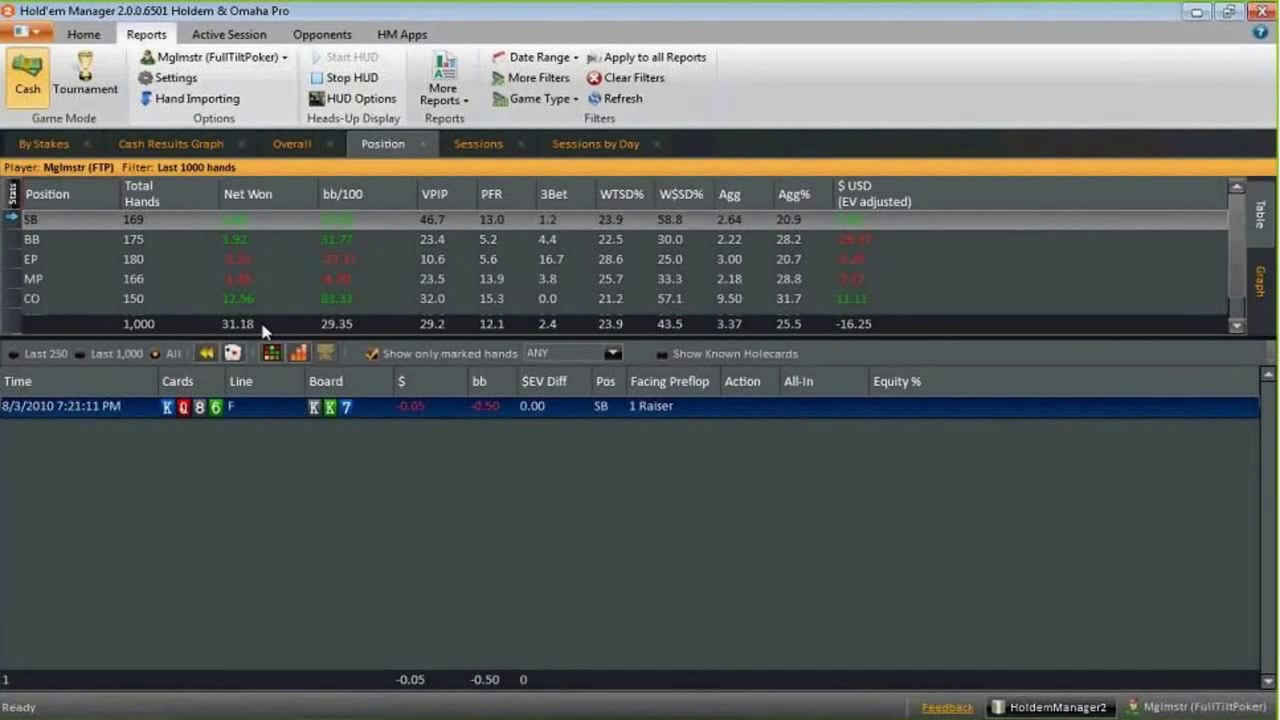
{"action": "left_click", "coordinate": [633, 77]}
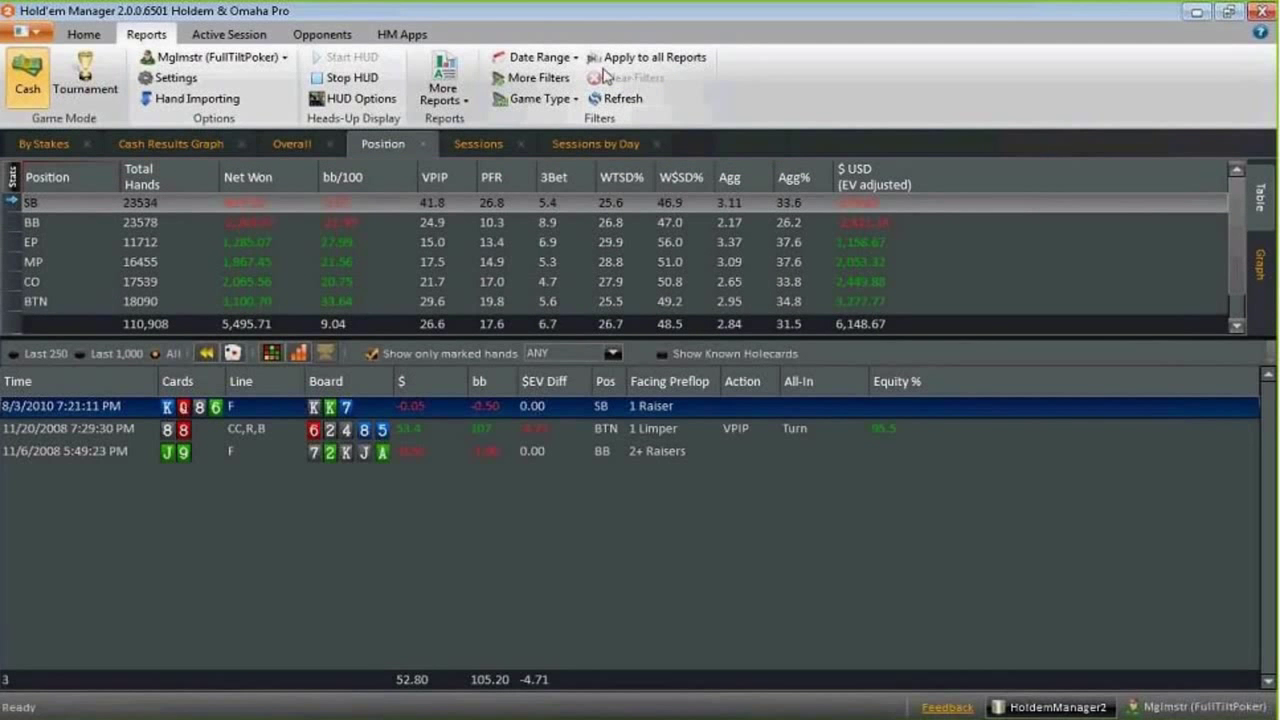
Filter the Position report to All Holdem games, apply the filter to all reports, and view it in the Overall report
{"action": "left_click", "coordinate": [555, 100]}
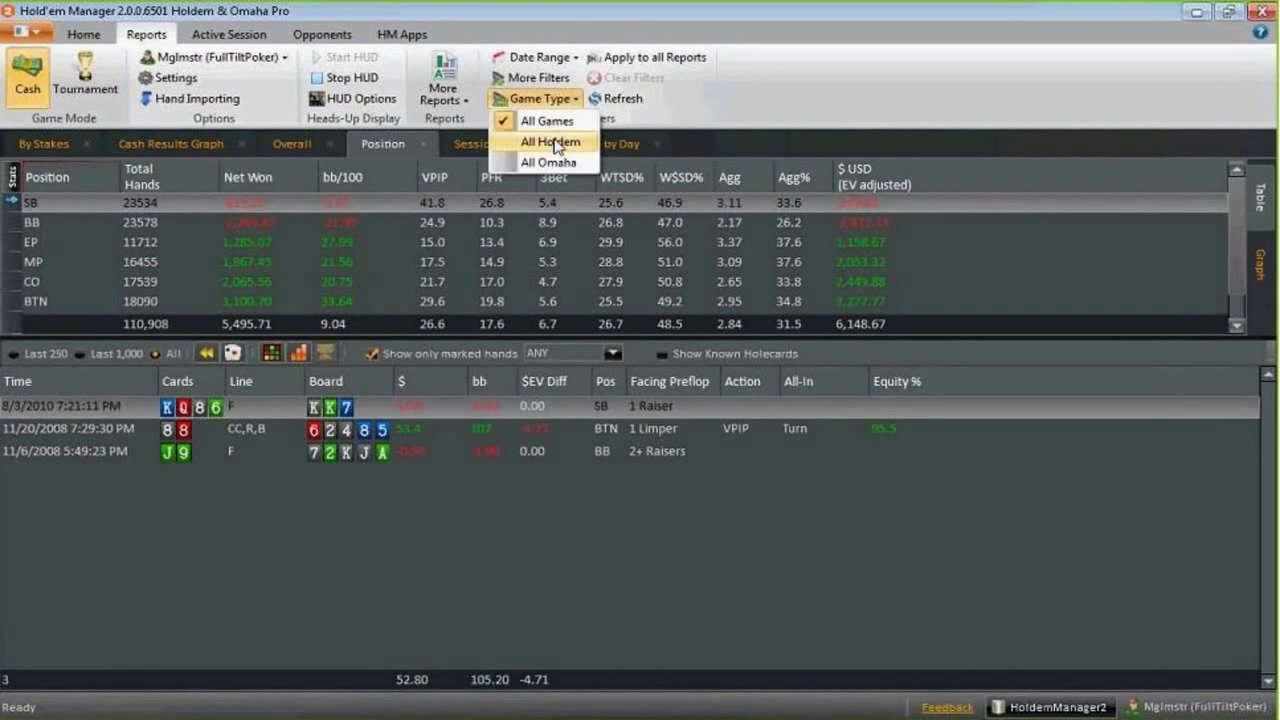
{"action": "left_click", "coordinate": [556, 143]}
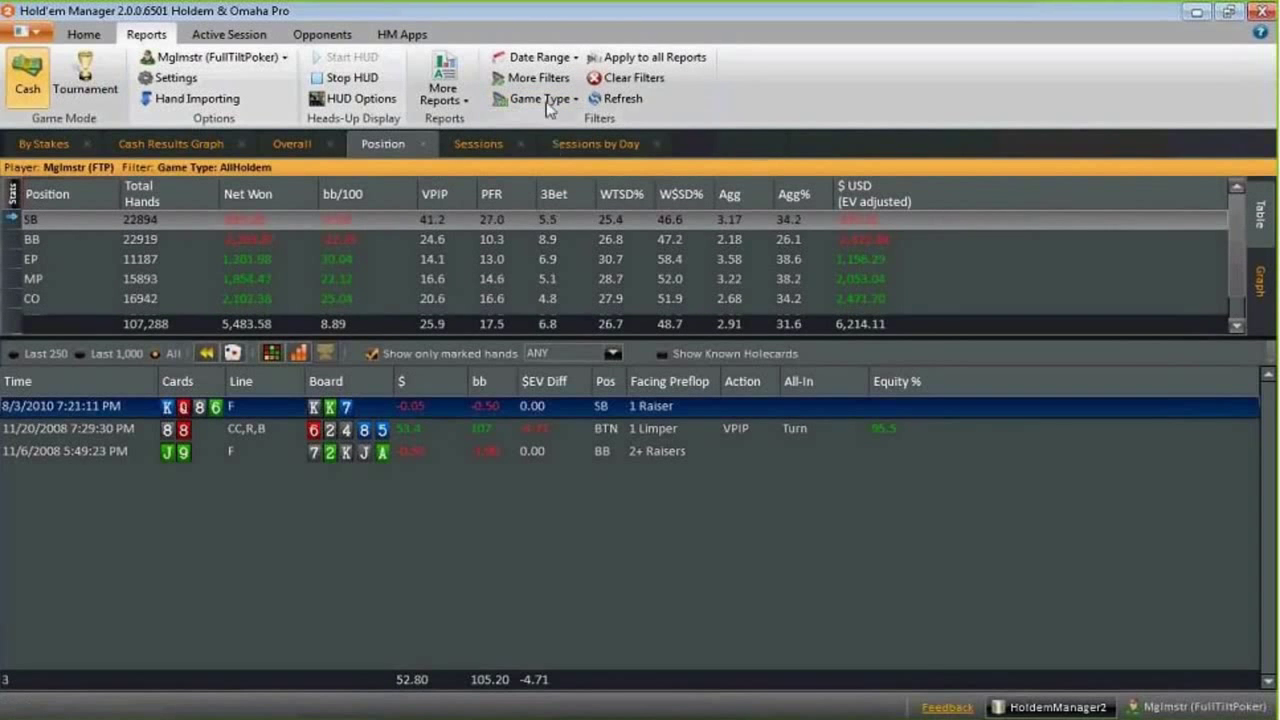
{"action": "left_click", "coordinate": [548, 101]}
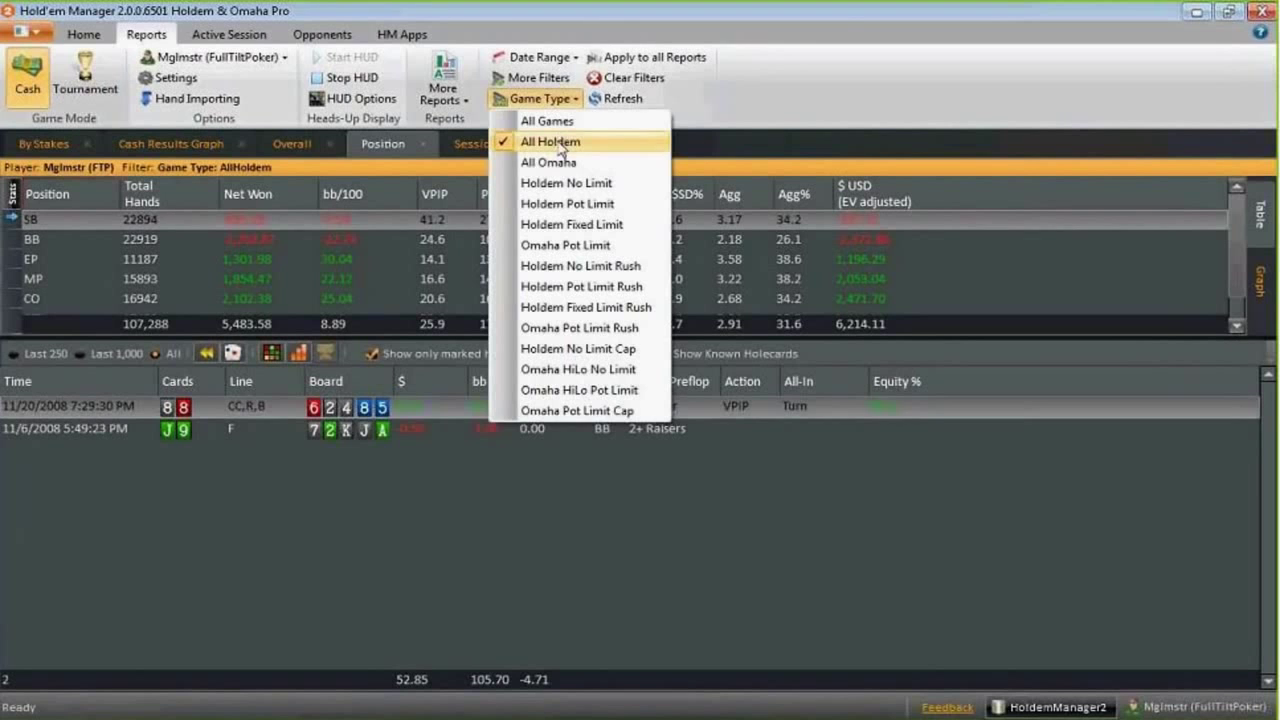
{"action": "left_click", "coordinate": [556, 143]}
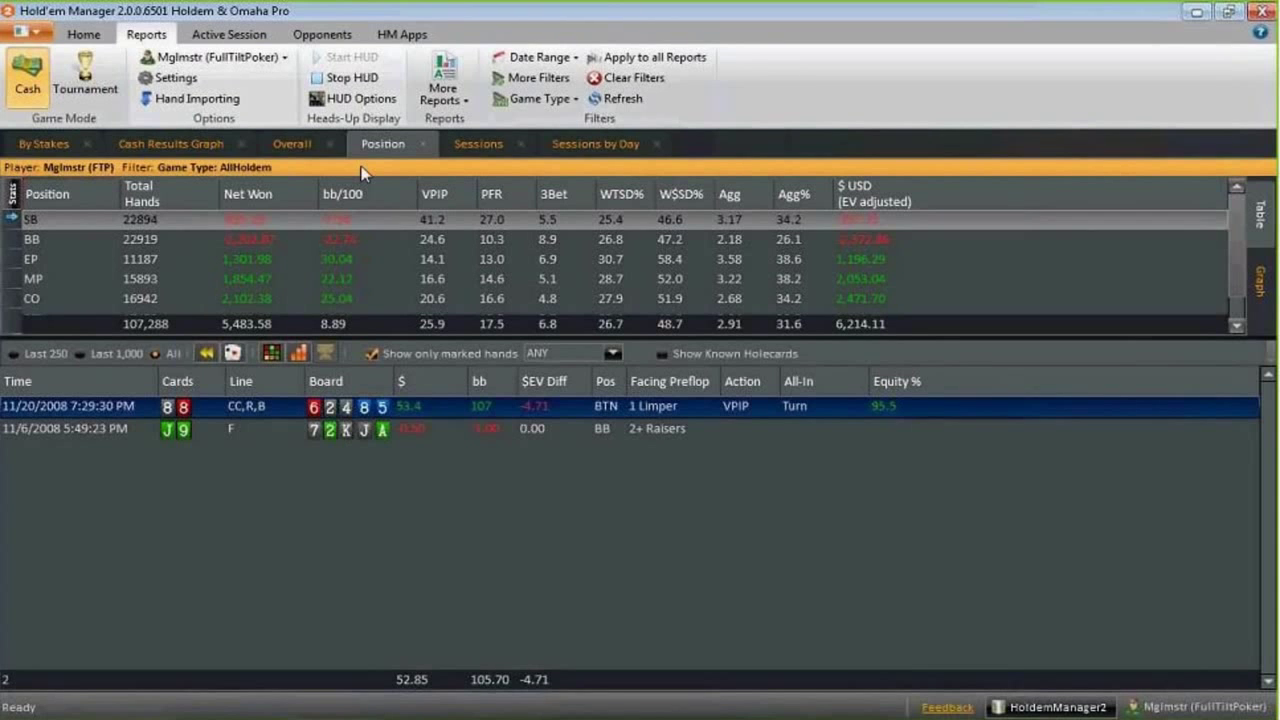
{"action": "left_click", "coordinate": [687, 67]}
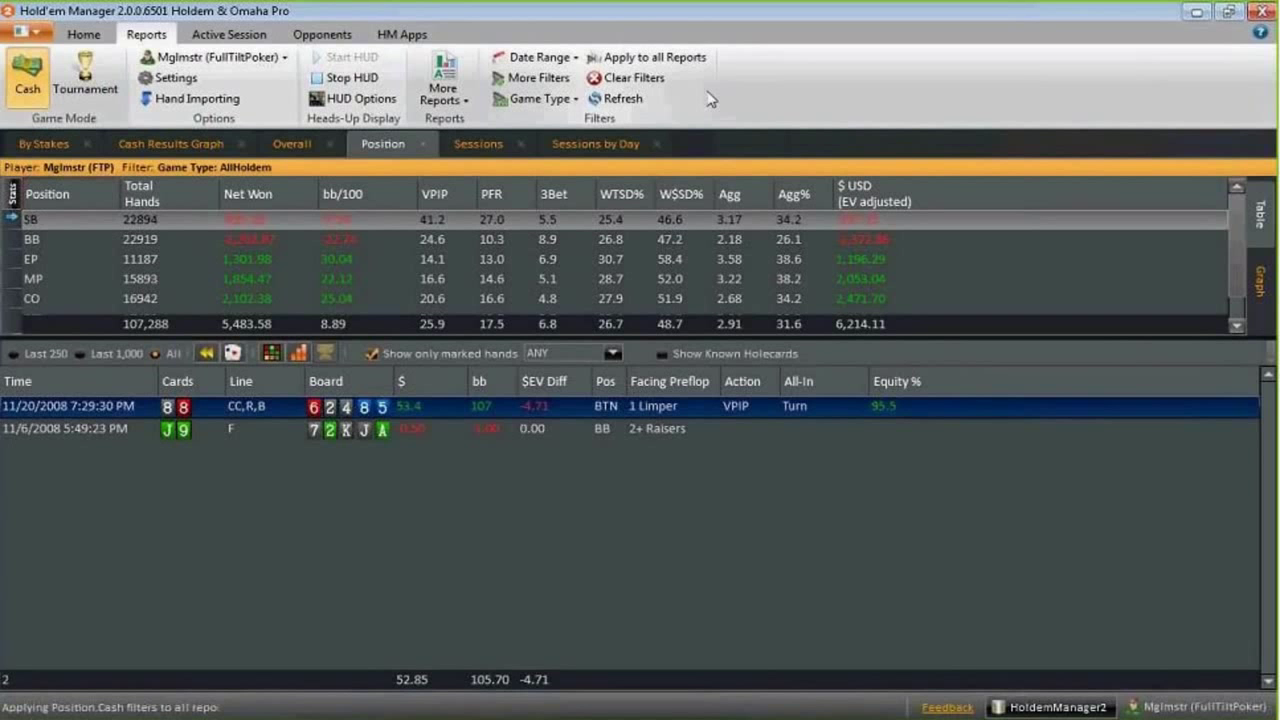
{"action": "left_click", "coordinate": [298, 144]}
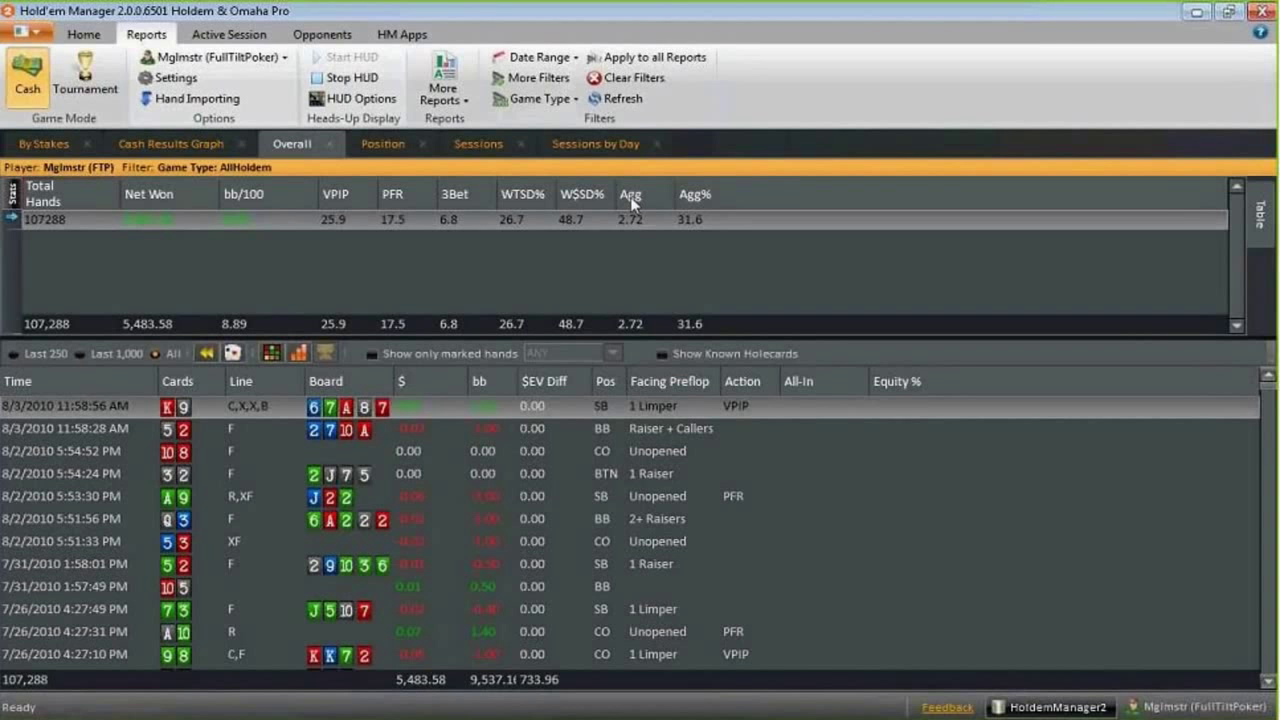
Clear the Holdem filter across all reports and return to the Position report
{"action": "left_click", "coordinate": [636, 79]}
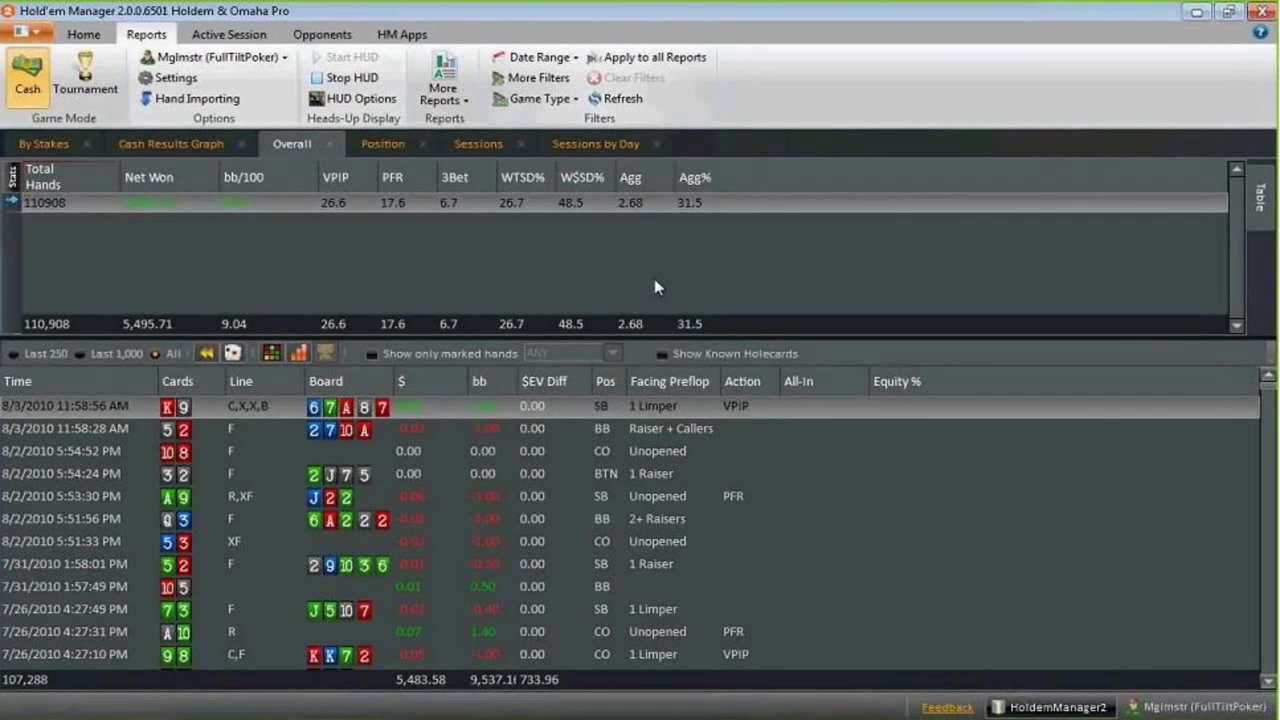
{"action": "left_click", "coordinate": [661, 62]}
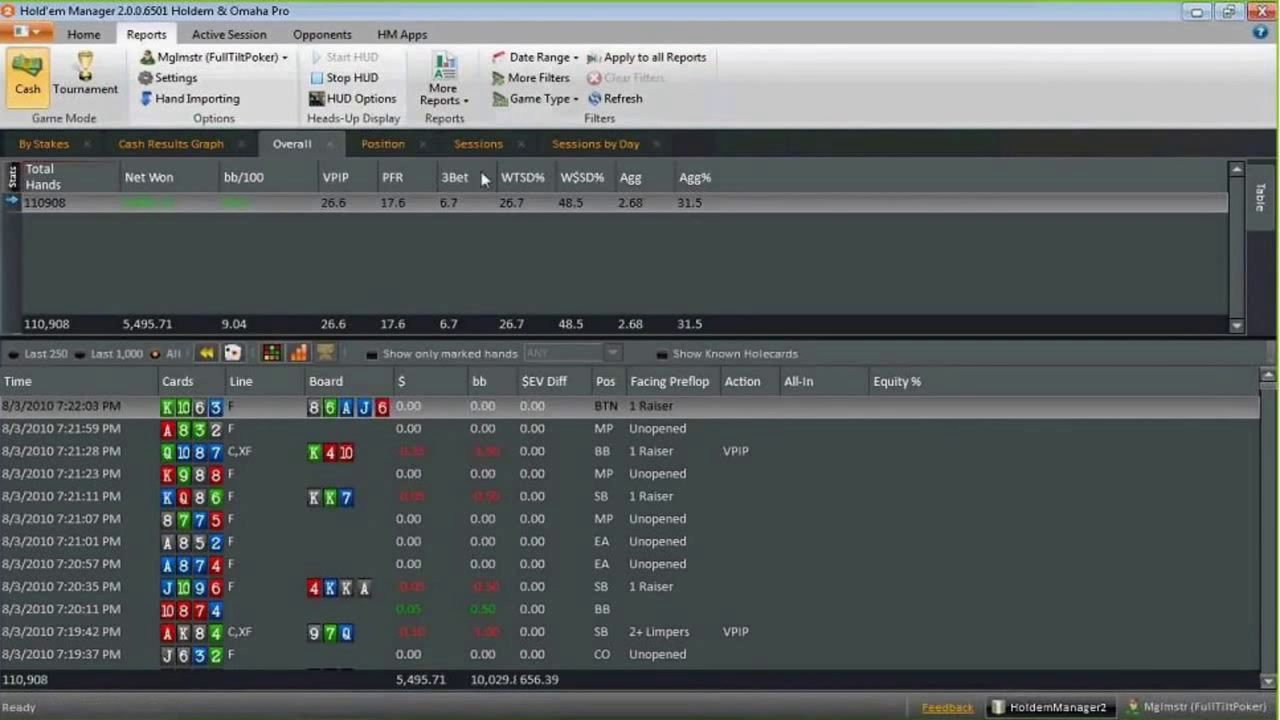
{"action": "left_click", "coordinate": [383, 145]}
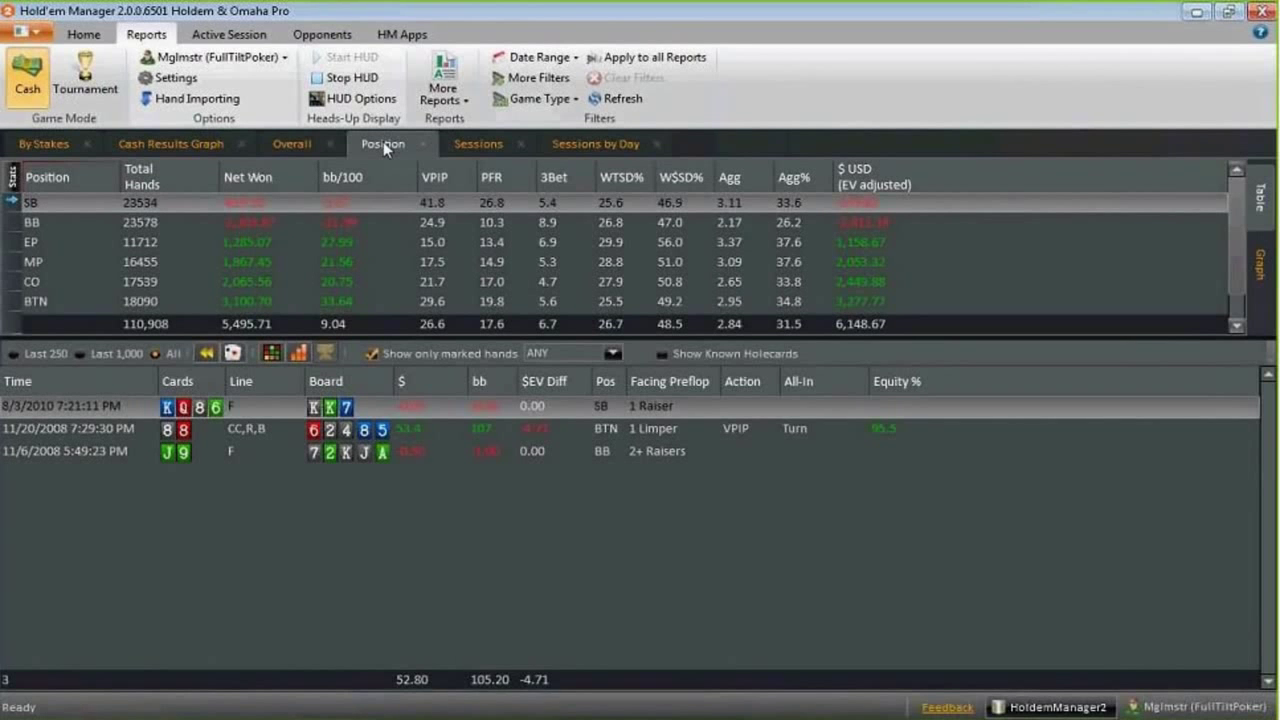
Open the detailed filters for the Position report and add the "3bet Light IP" quick filter to the applied filters
{"action": "left_click", "coordinate": [546, 85]}
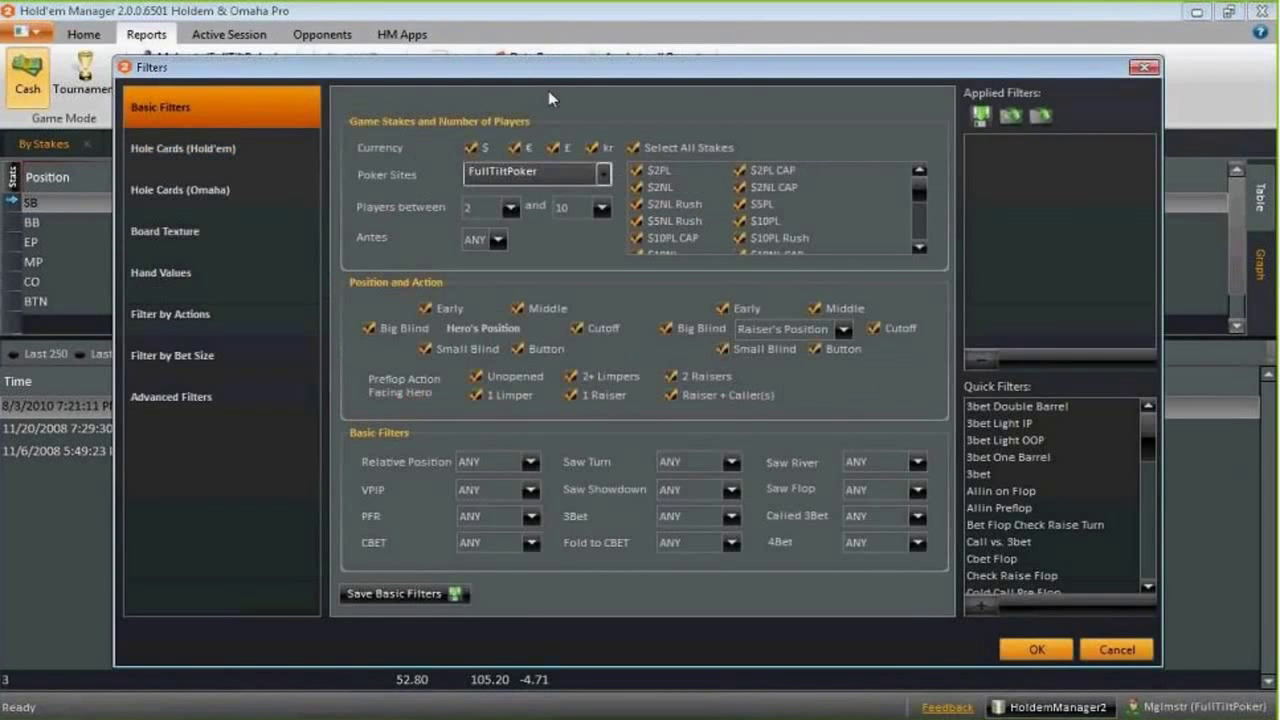
{"action": "left_click", "coordinate": [1152, 62]}
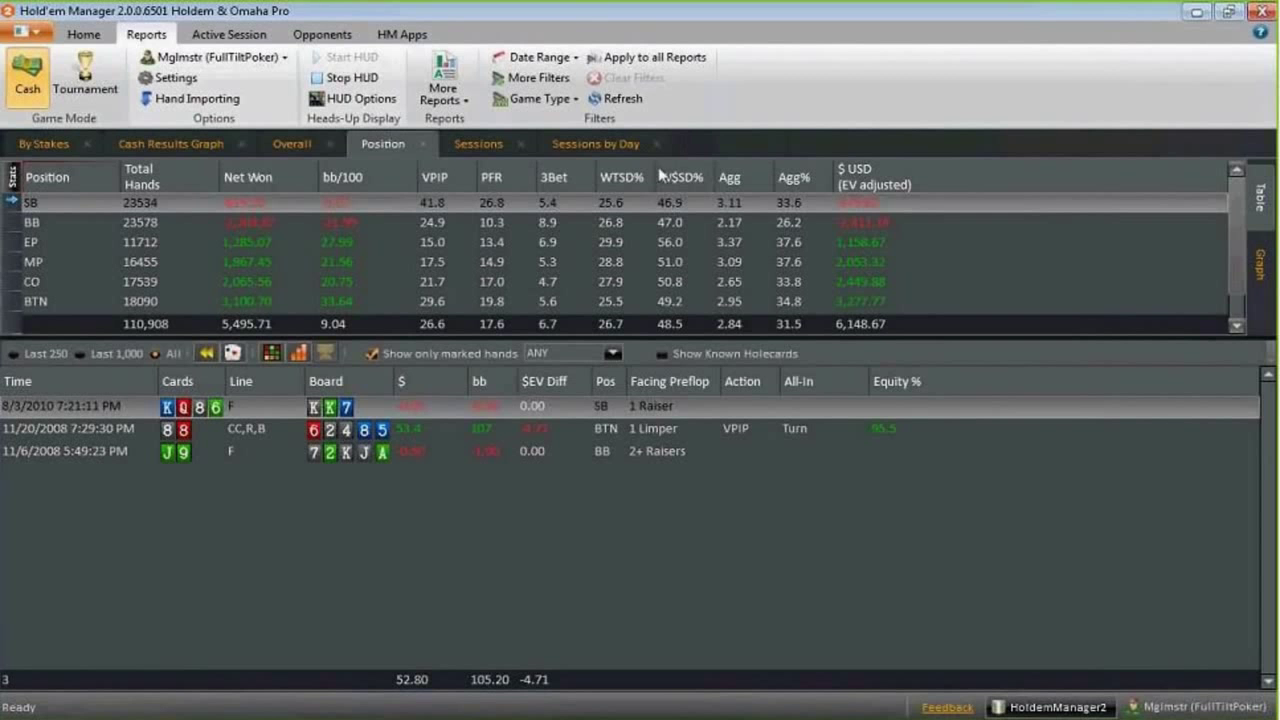
{"action": "left_click", "coordinate": [538, 78]}
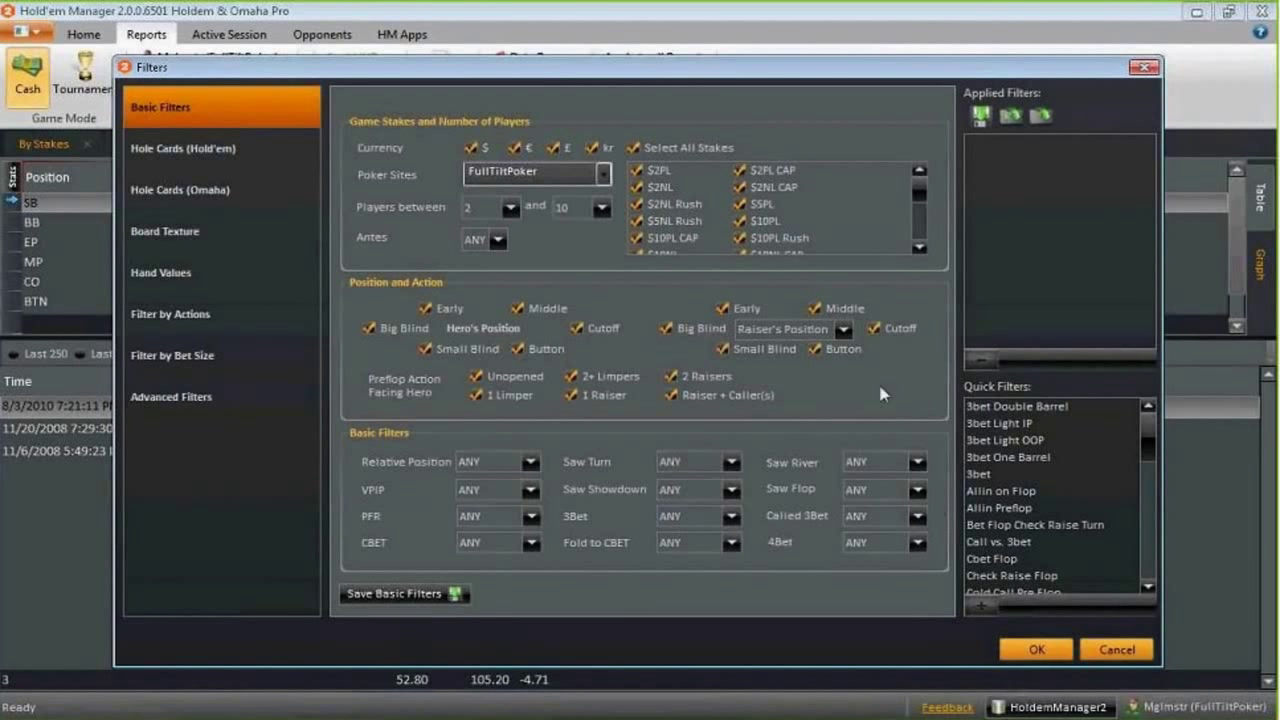
{"action": "left_click", "coordinate": [999, 408]}
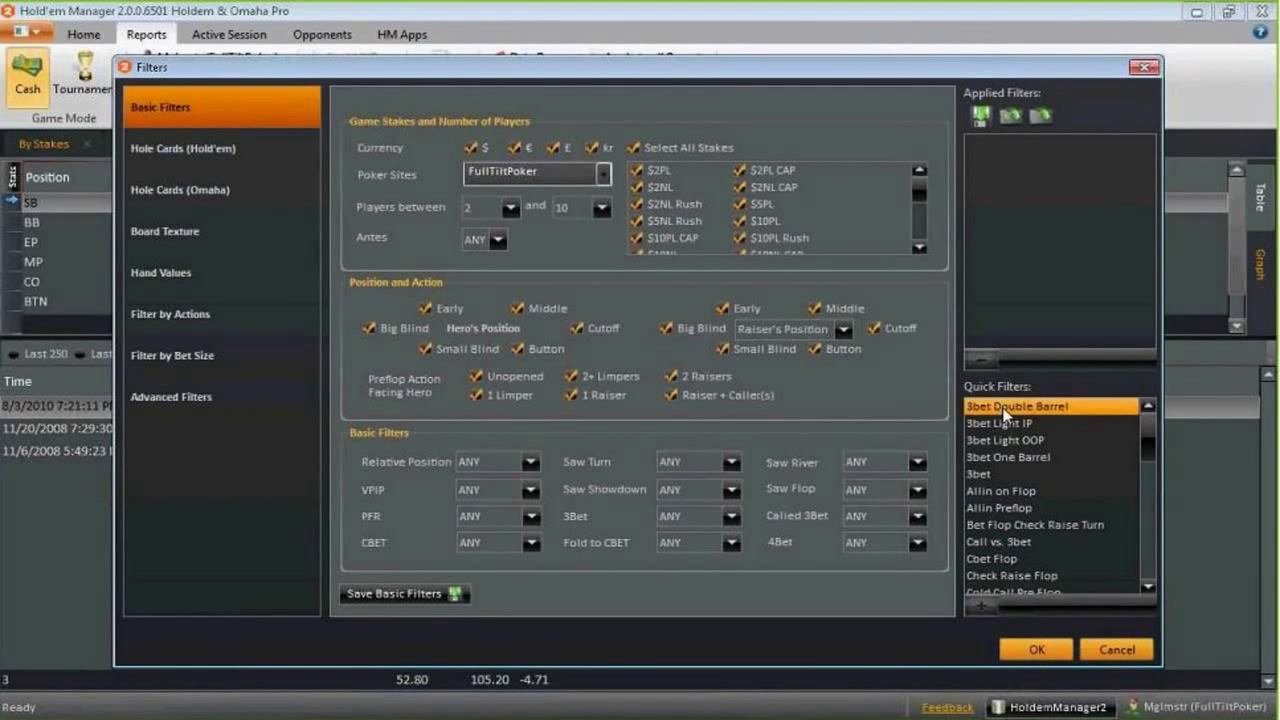
{"action": "left_click", "coordinate": [1007, 424]}
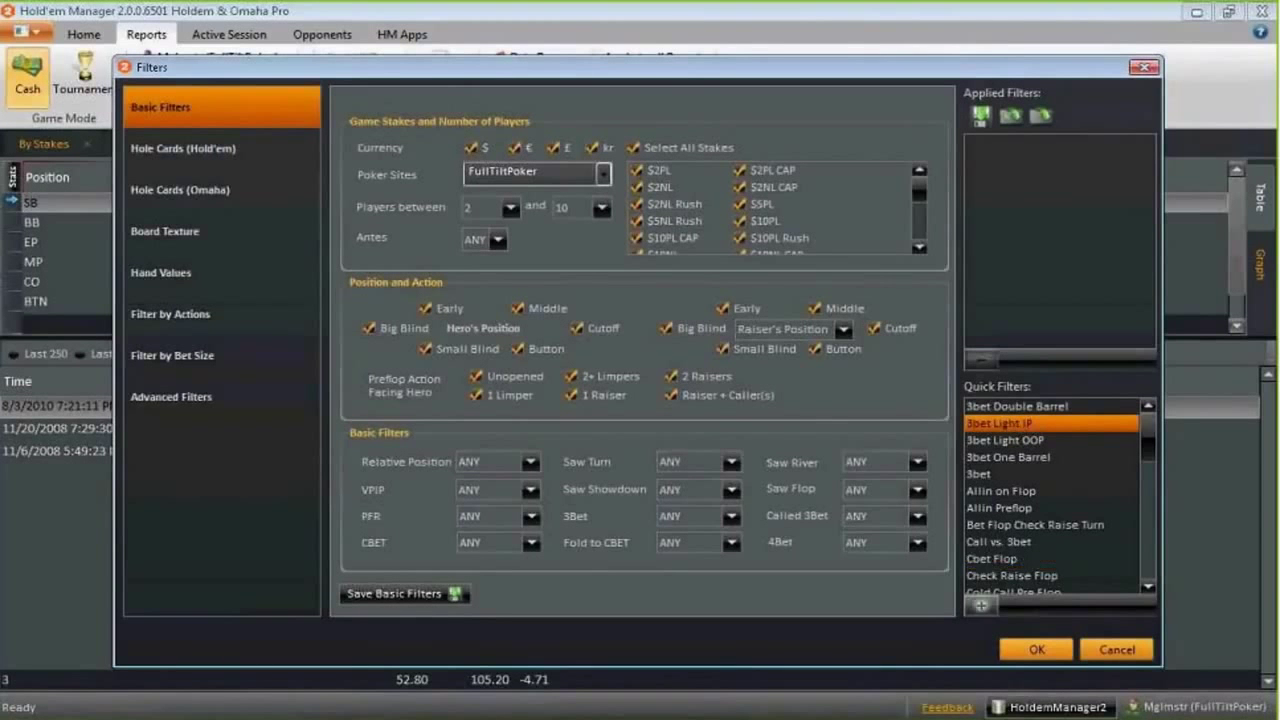
{"action": "left_click", "coordinate": [981, 606]}
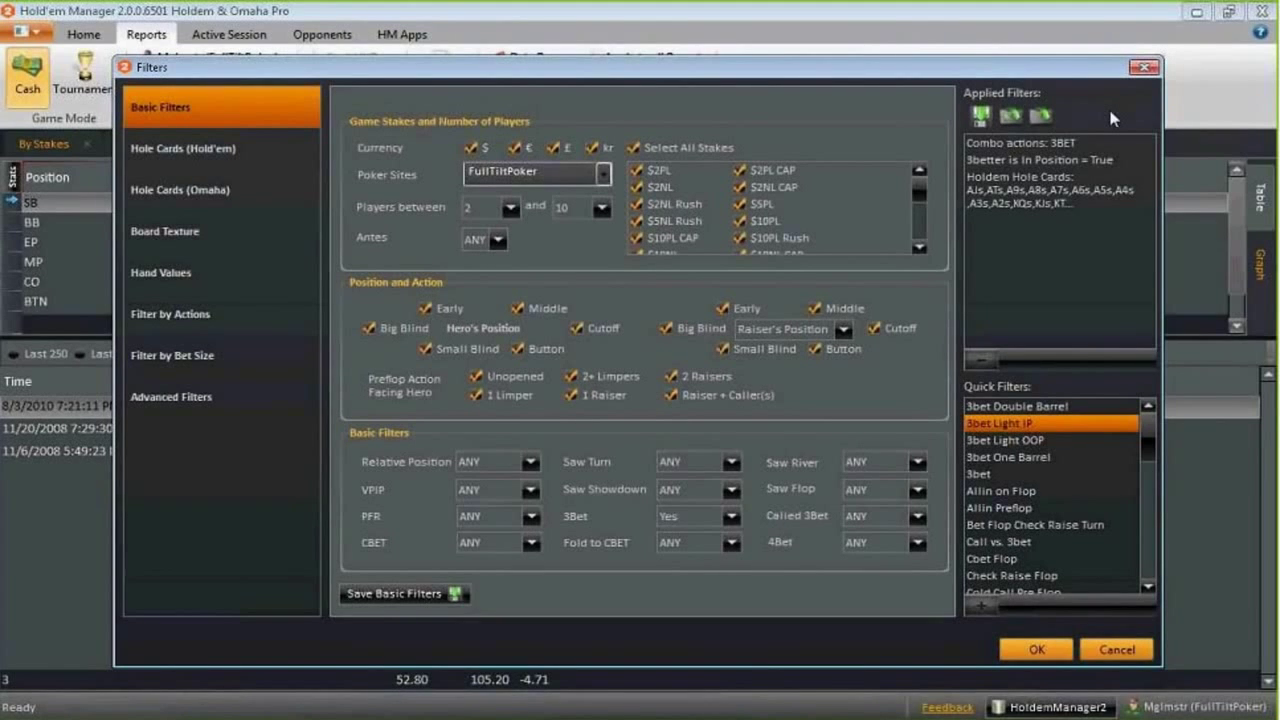
Examine the criteria of the 3bet Light IP filter across the basic, advanced and Hold'em hole card filters
{"action": "left_click", "coordinate": [1056, 160]}
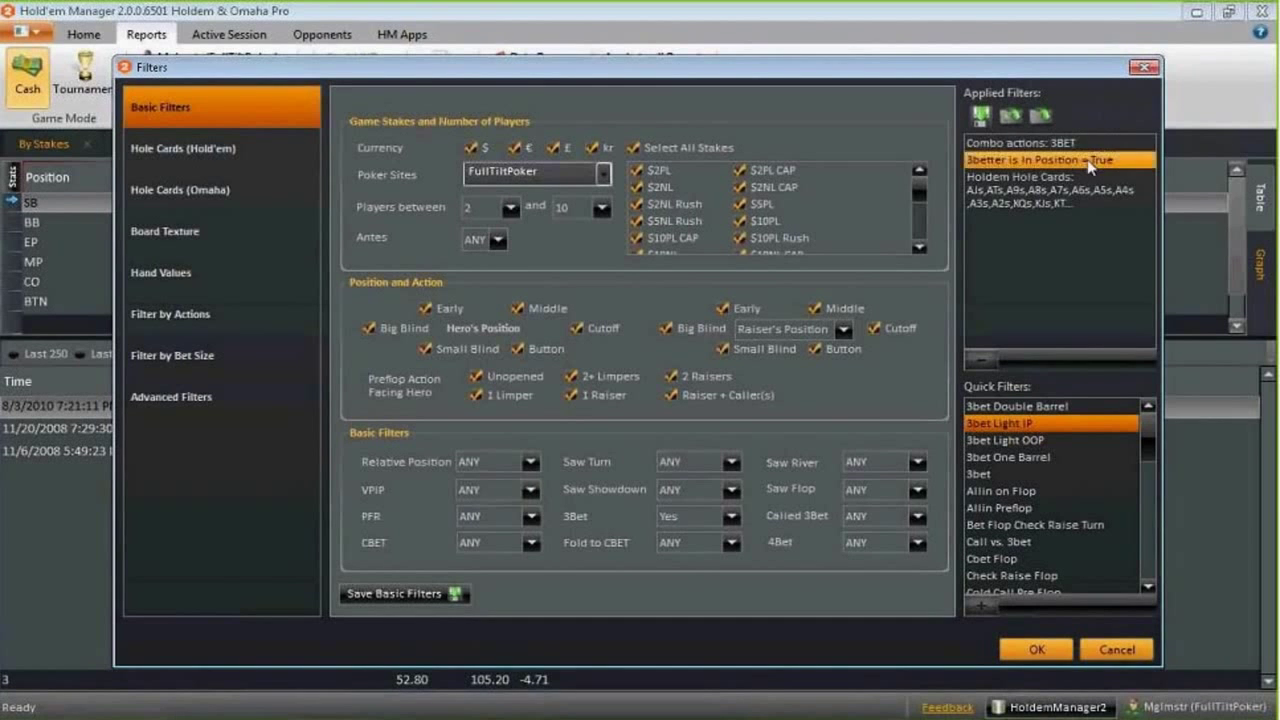
{"action": "left_click", "coordinate": [1037, 145]}
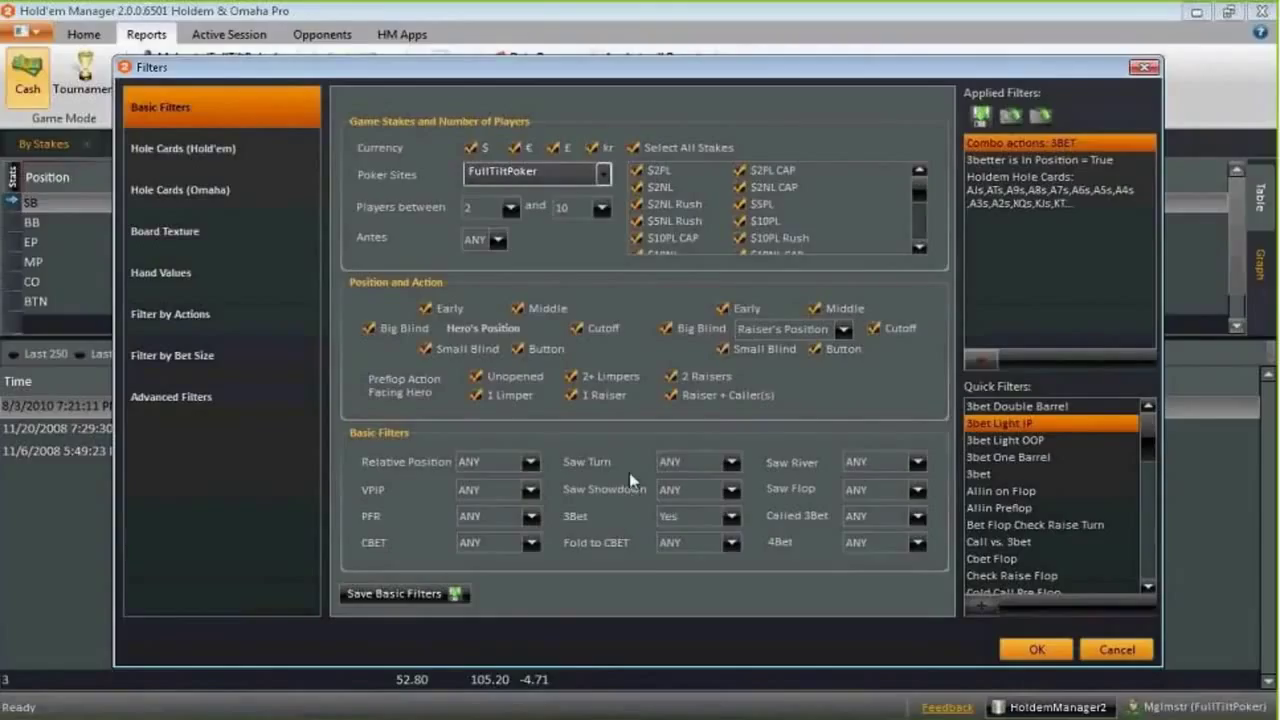
{"action": "left_click", "coordinate": [1054, 158]}
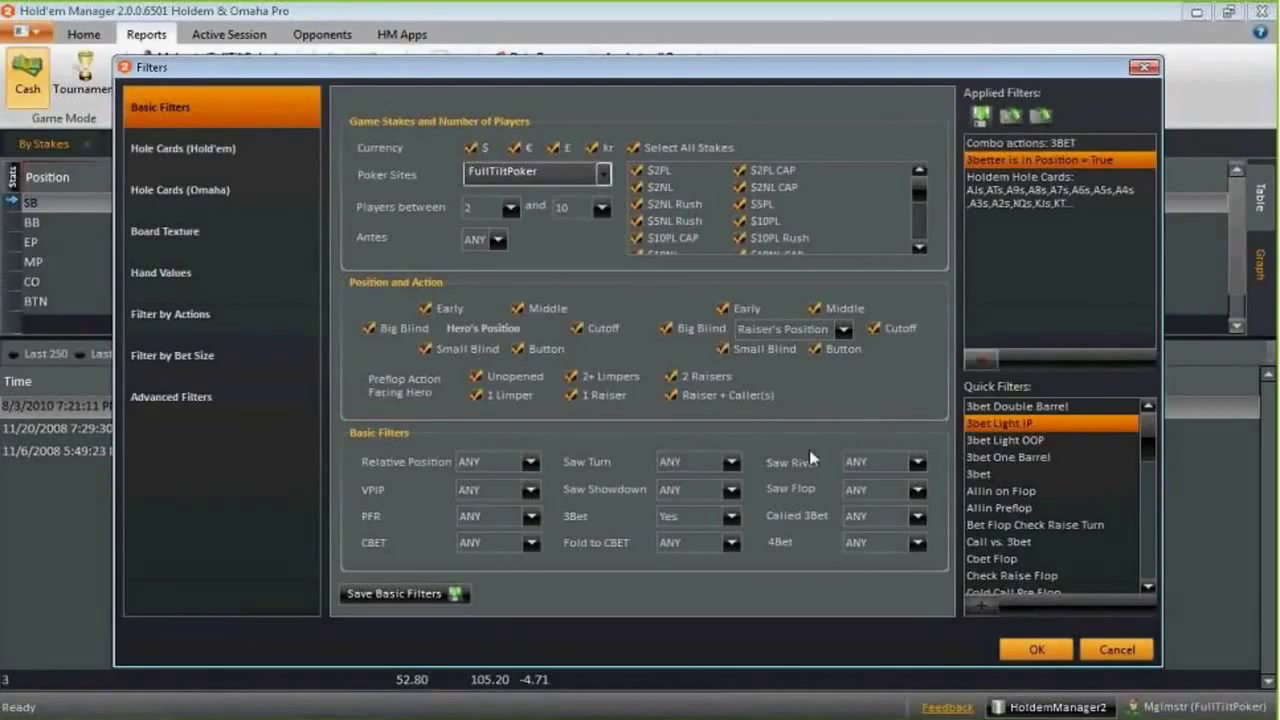
{"action": "left_click", "coordinate": [152, 397]}
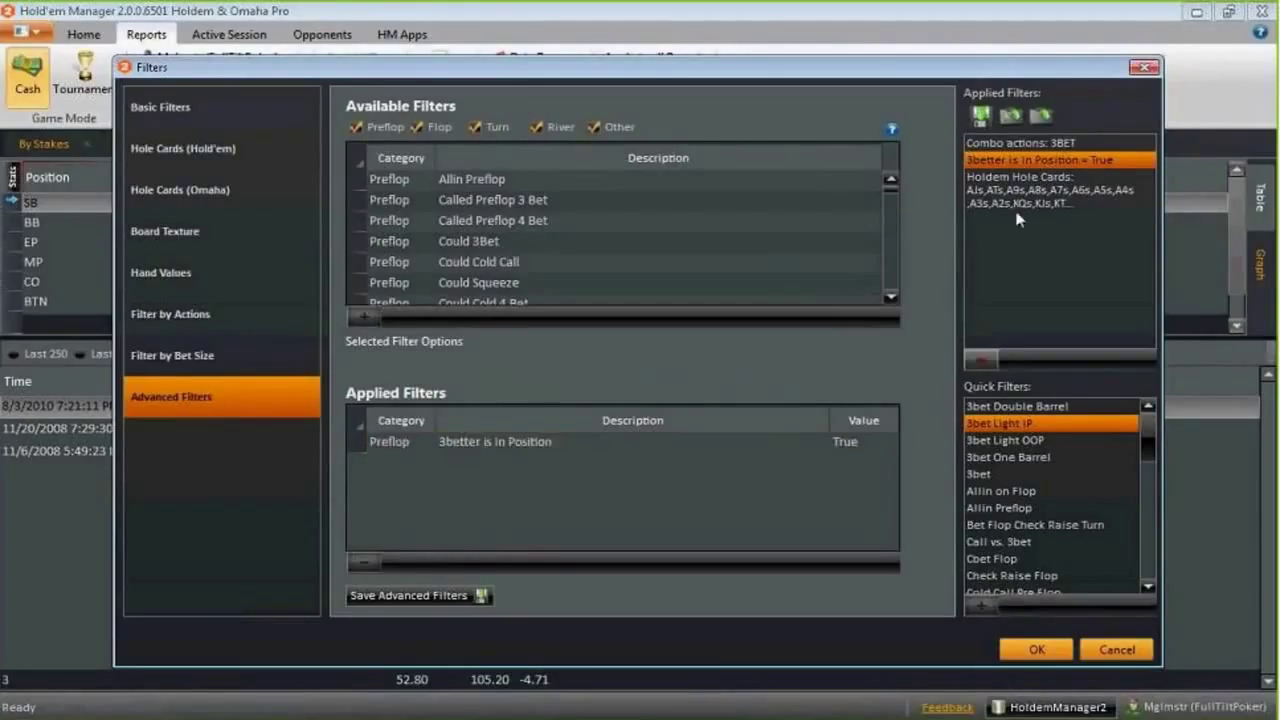
{"action": "left_click", "coordinate": [203, 158]}
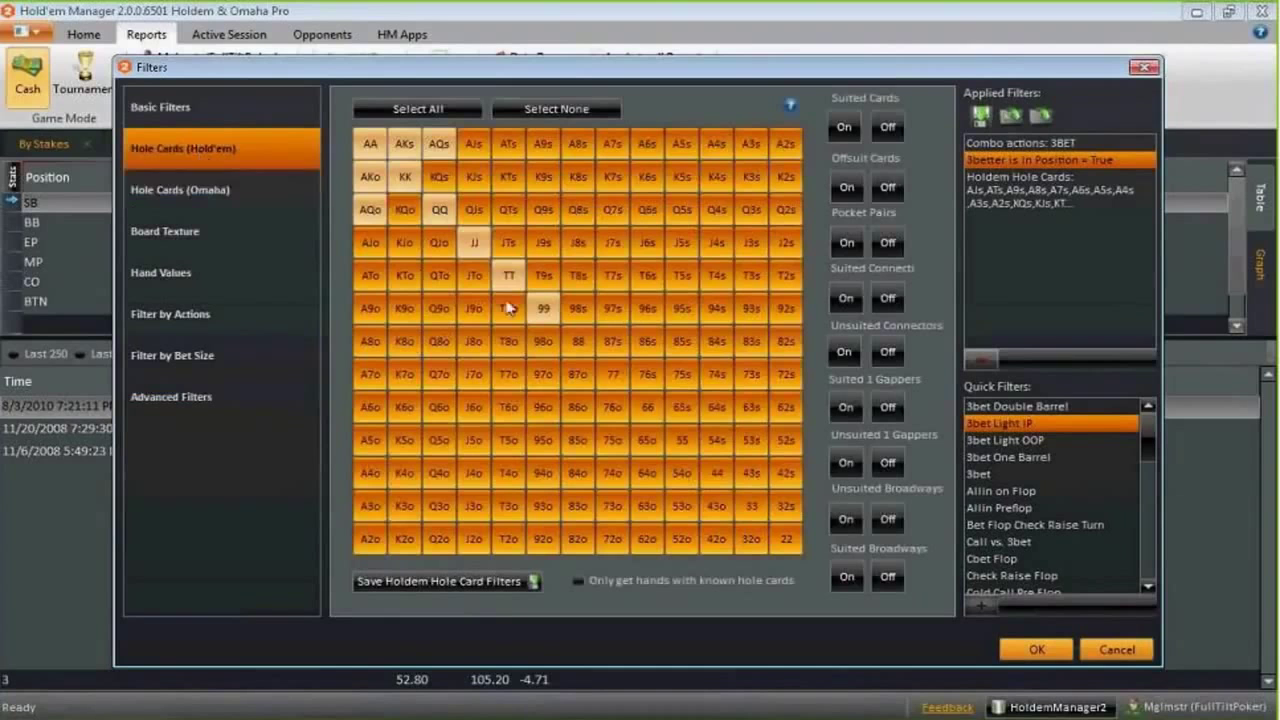
{"action": "left_click", "coordinate": [400, 153]}
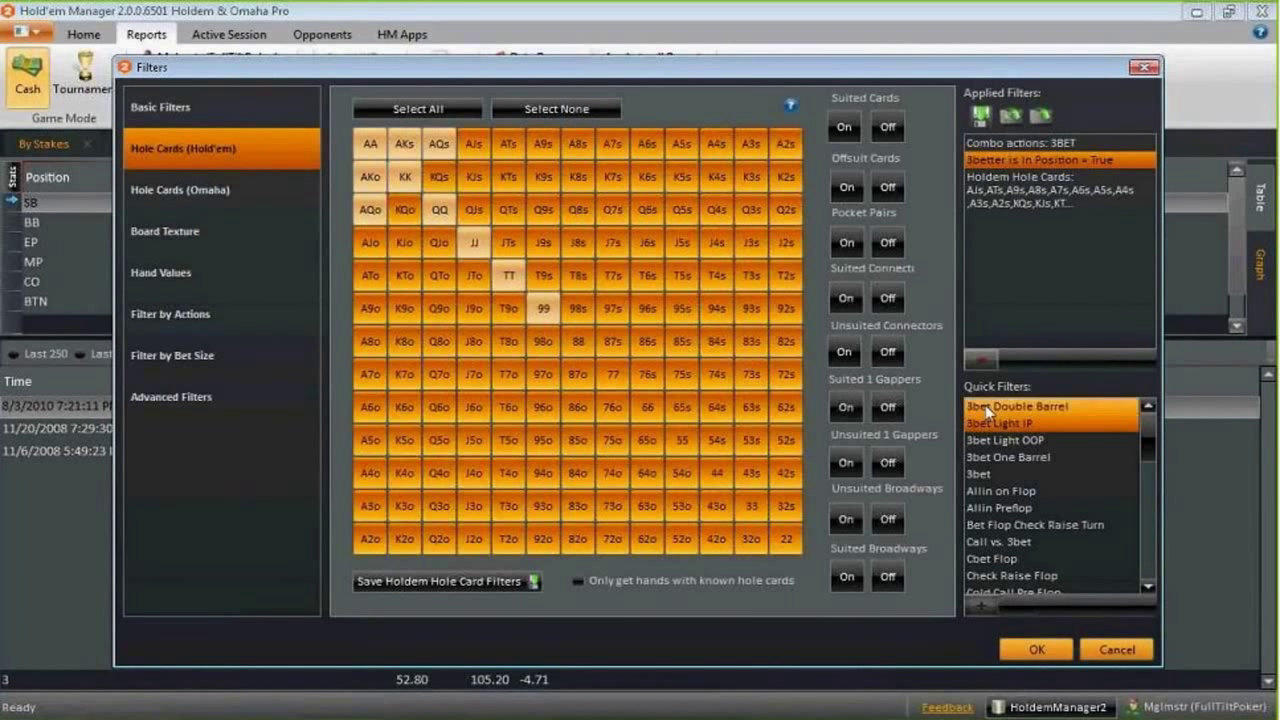
Run the Position report with the 3bet Light IP filter, and clear all filters after viewing it
{"action": "left_click", "coordinate": [1042, 408]}
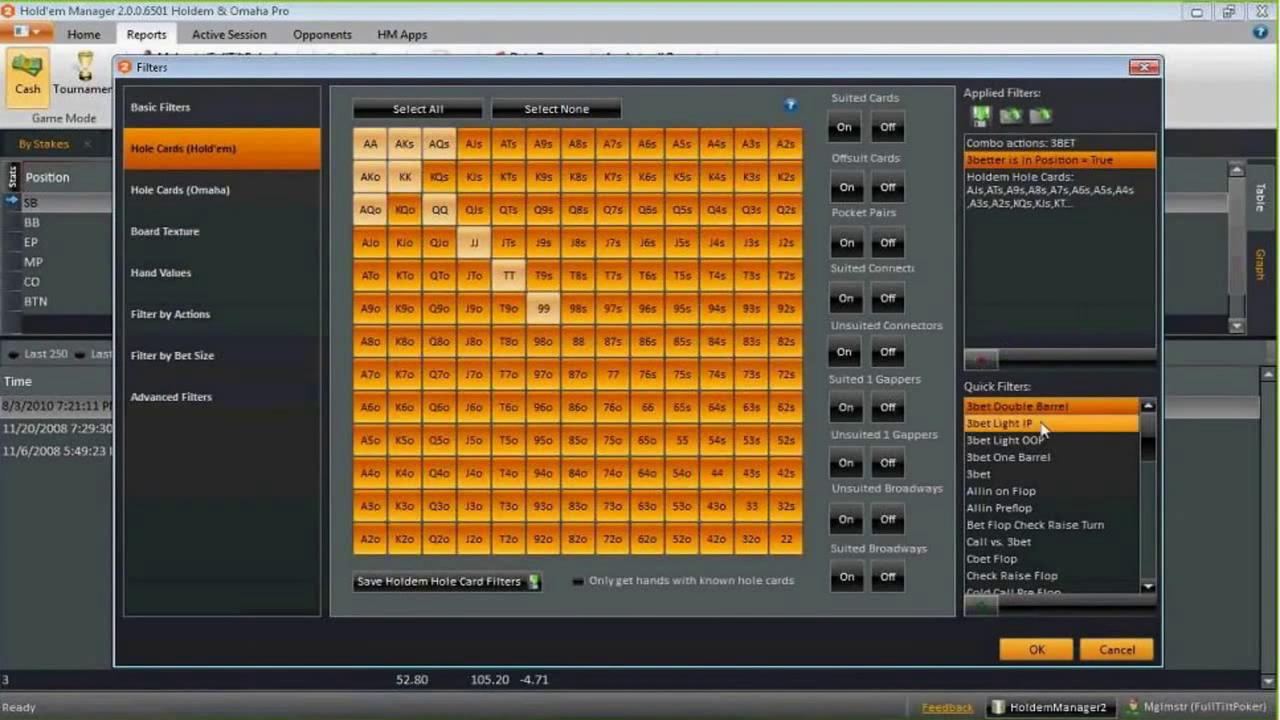
{"action": "left_click", "coordinate": [1038, 650]}
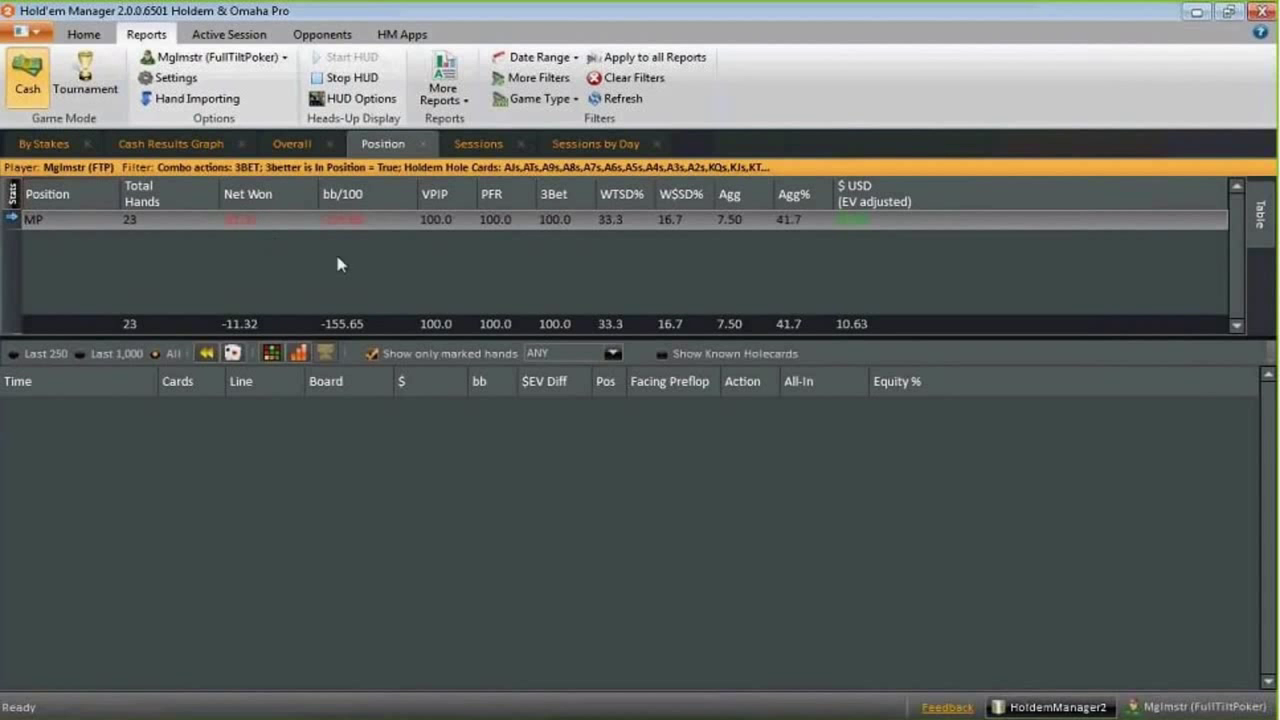
{"action": "left_click", "coordinate": [634, 78]}
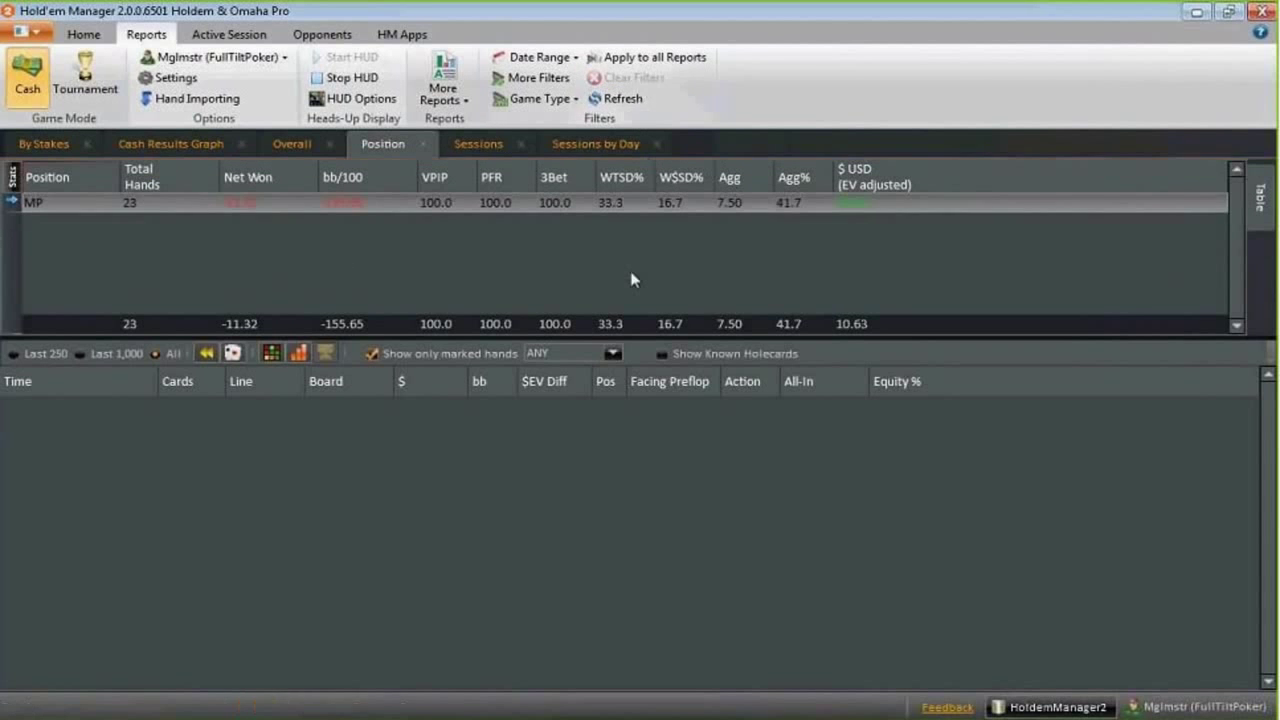
Limit the Position report to All Holdem games and display the bet size filters
{"action": "left_click", "coordinate": [548, 99]}
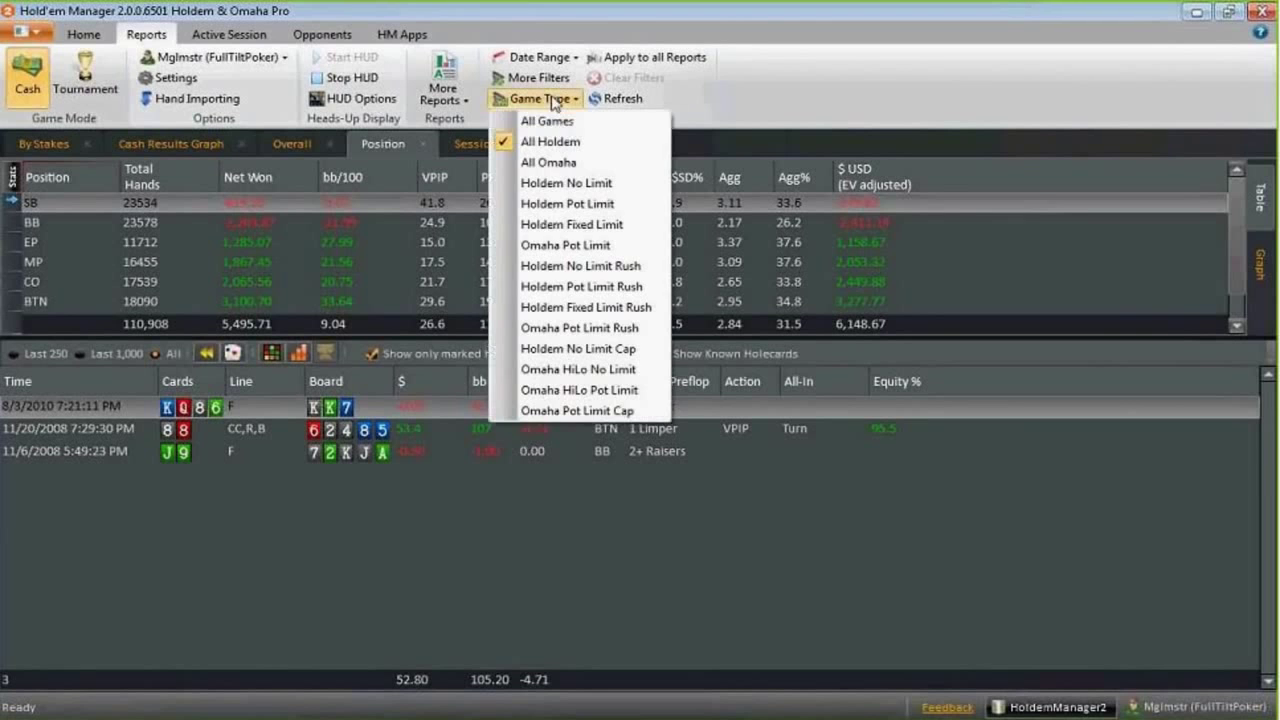
{"action": "left_click", "coordinate": [562, 142]}
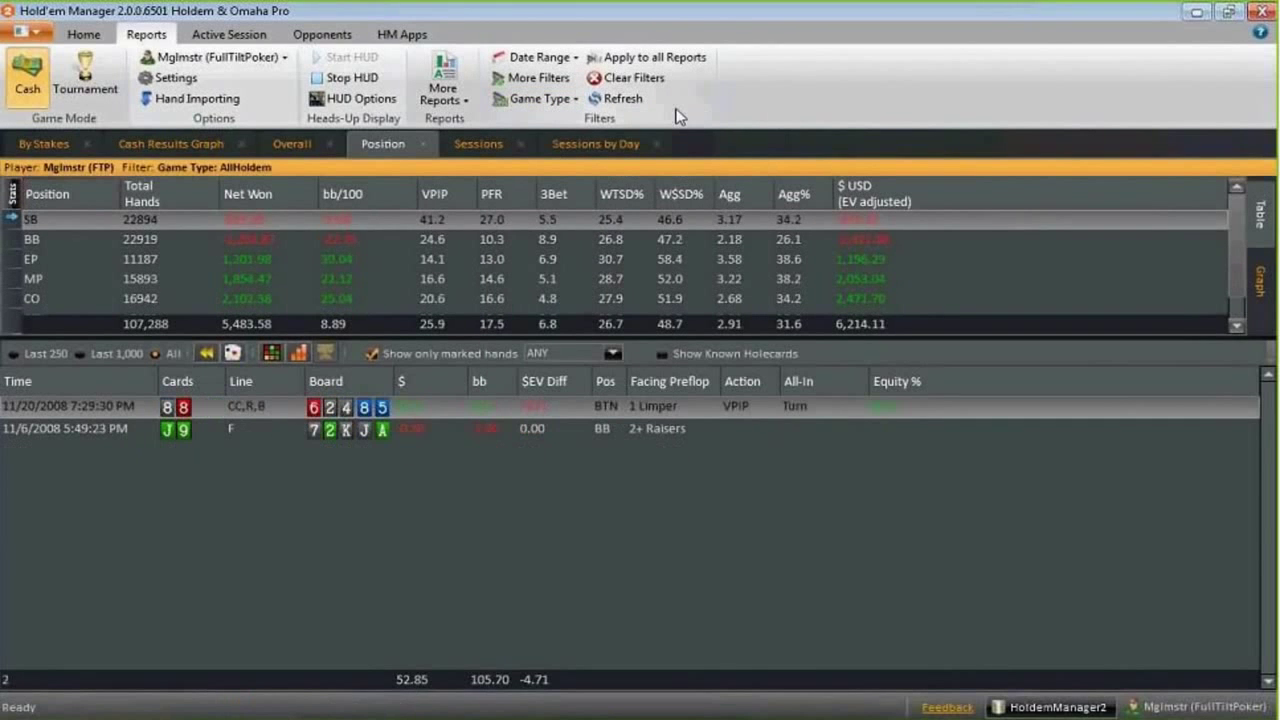
{"action": "left_click", "coordinate": [538, 78]}
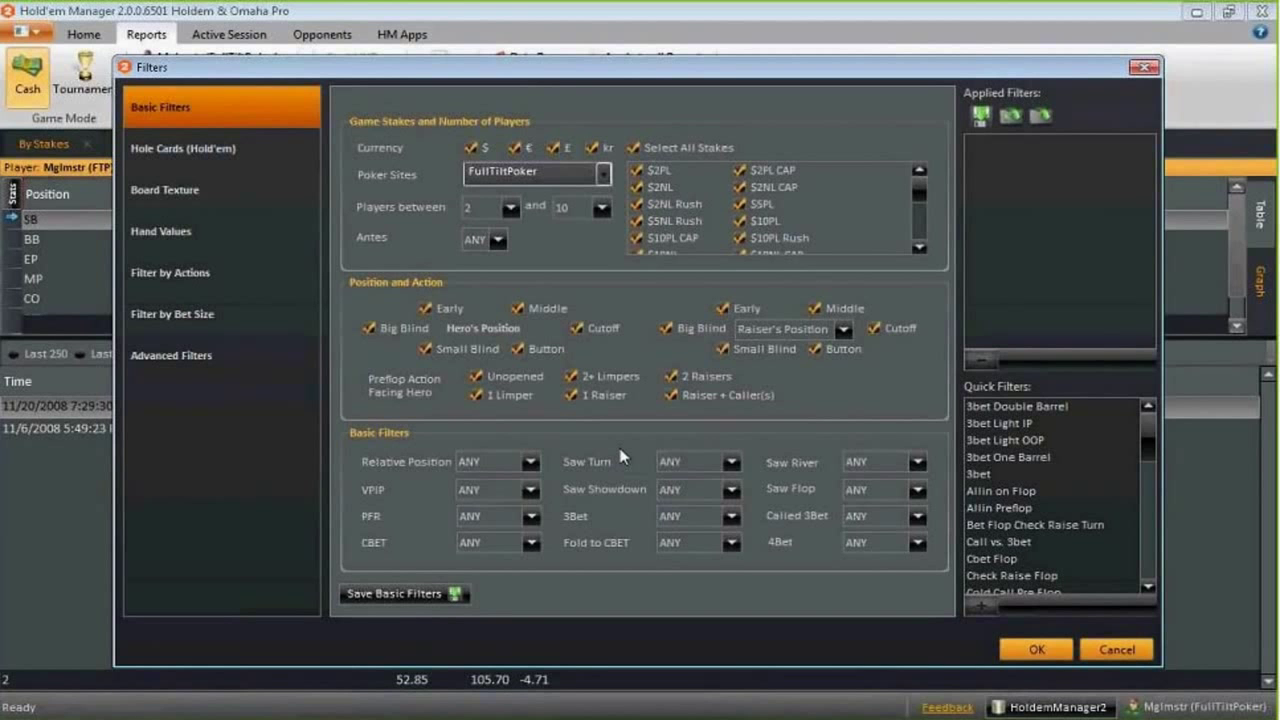
{"action": "left_click", "coordinate": [229, 314]}
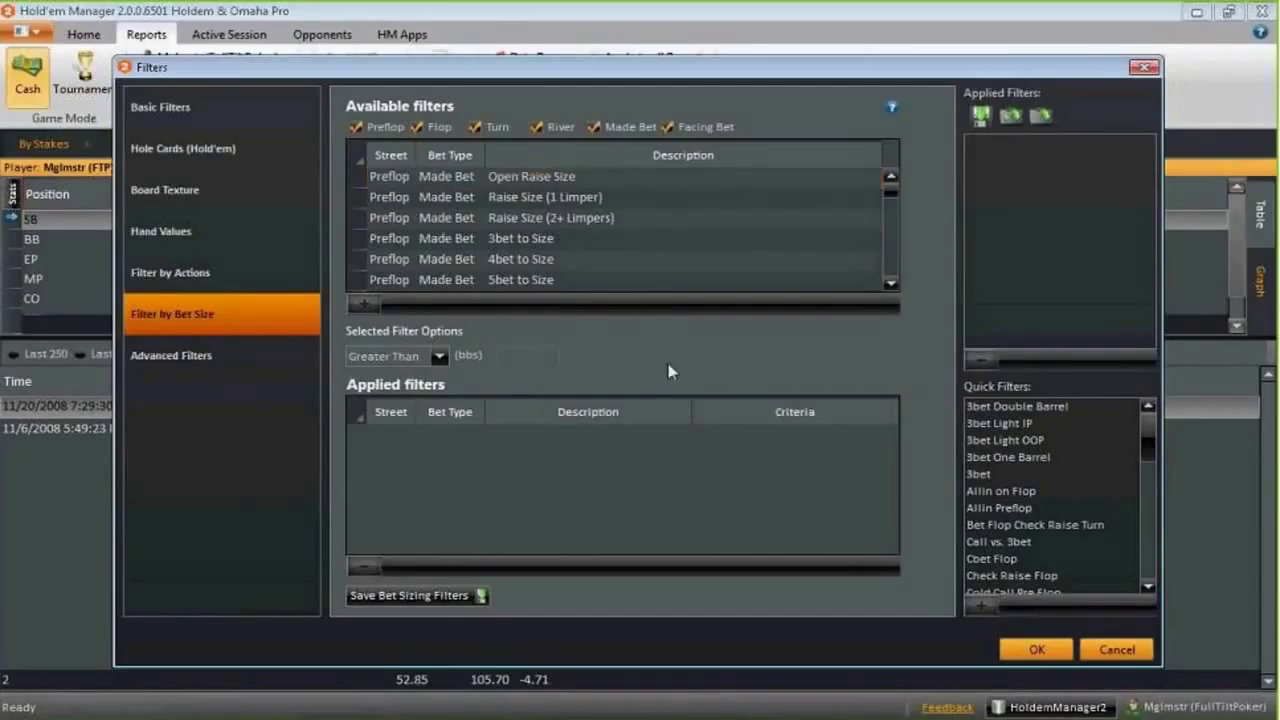
Clear the Position report's game type filter and look through the available Omaha hole card filters without applying any
{"action": "left_click", "coordinate": [1118, 650]}
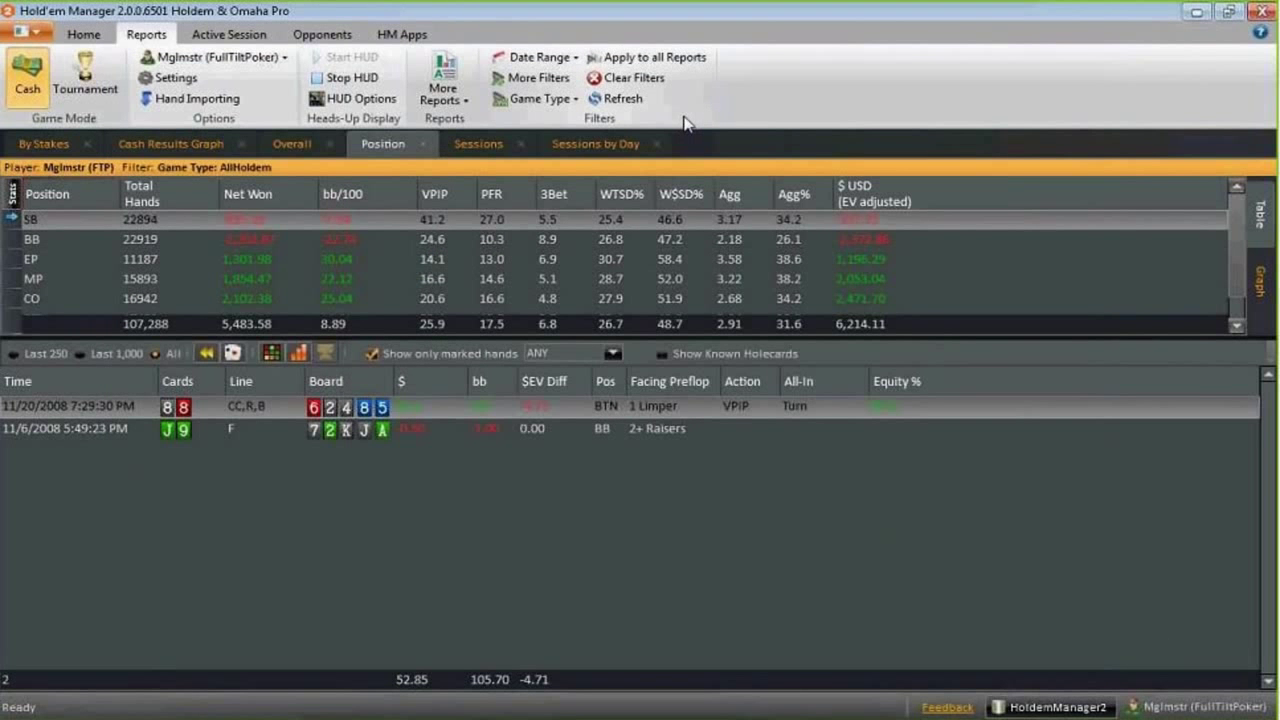
{"action": "left_click", "coordinate": [635, 78]}
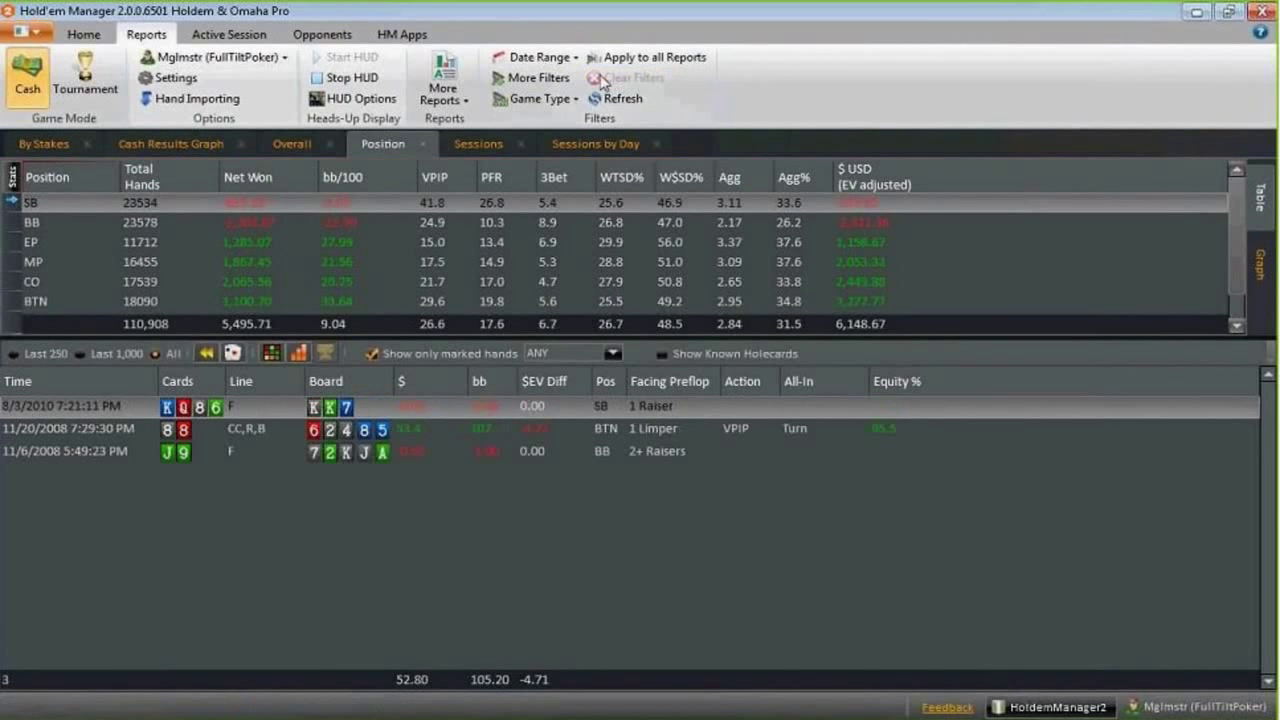
{"action": "left_click", "coordinate": [557, 84]}
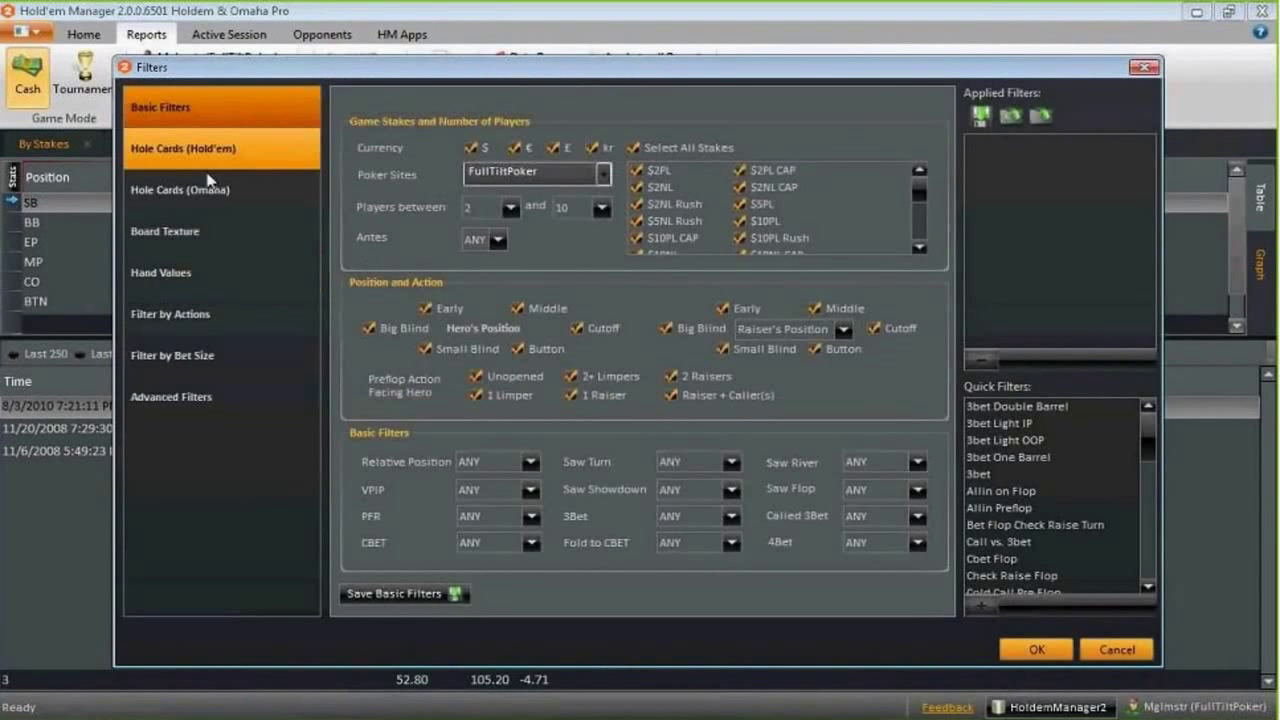
{"action": "left_click", "coordinate": [222, 192]}
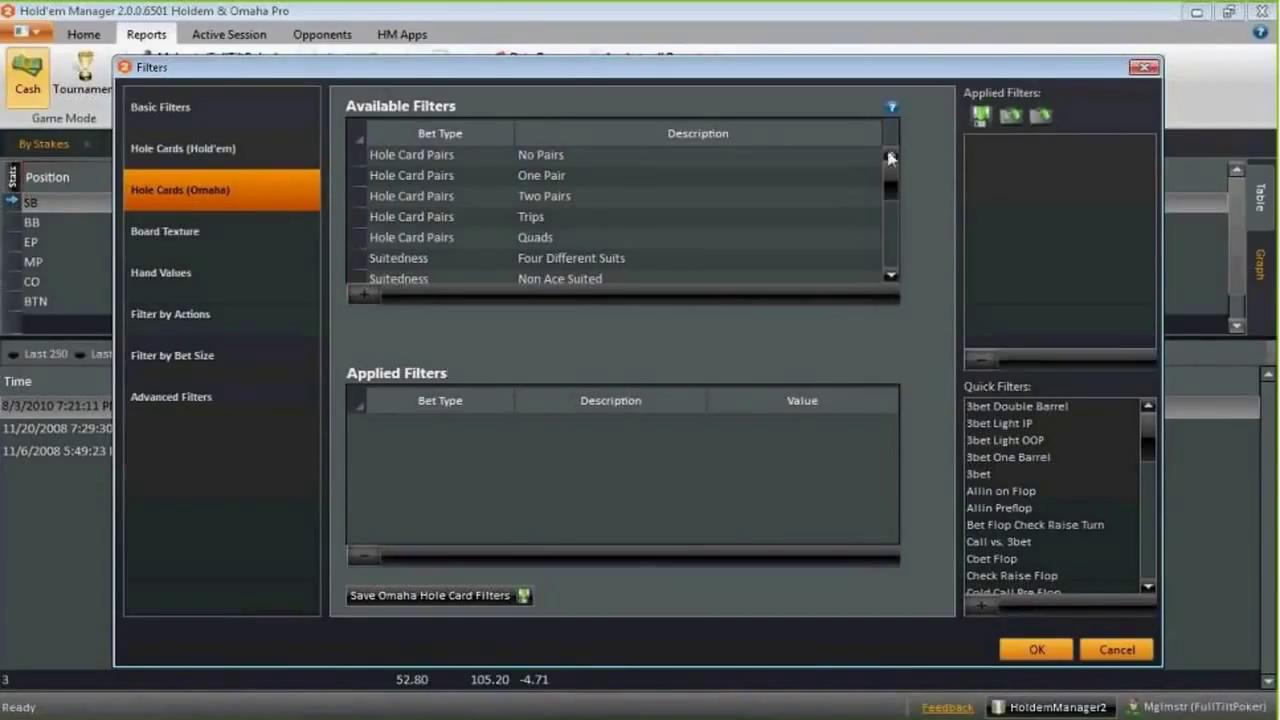
{"action": "left_click_drag", "start_coordinate": [893, 190], "coordinate": [897, 245]}
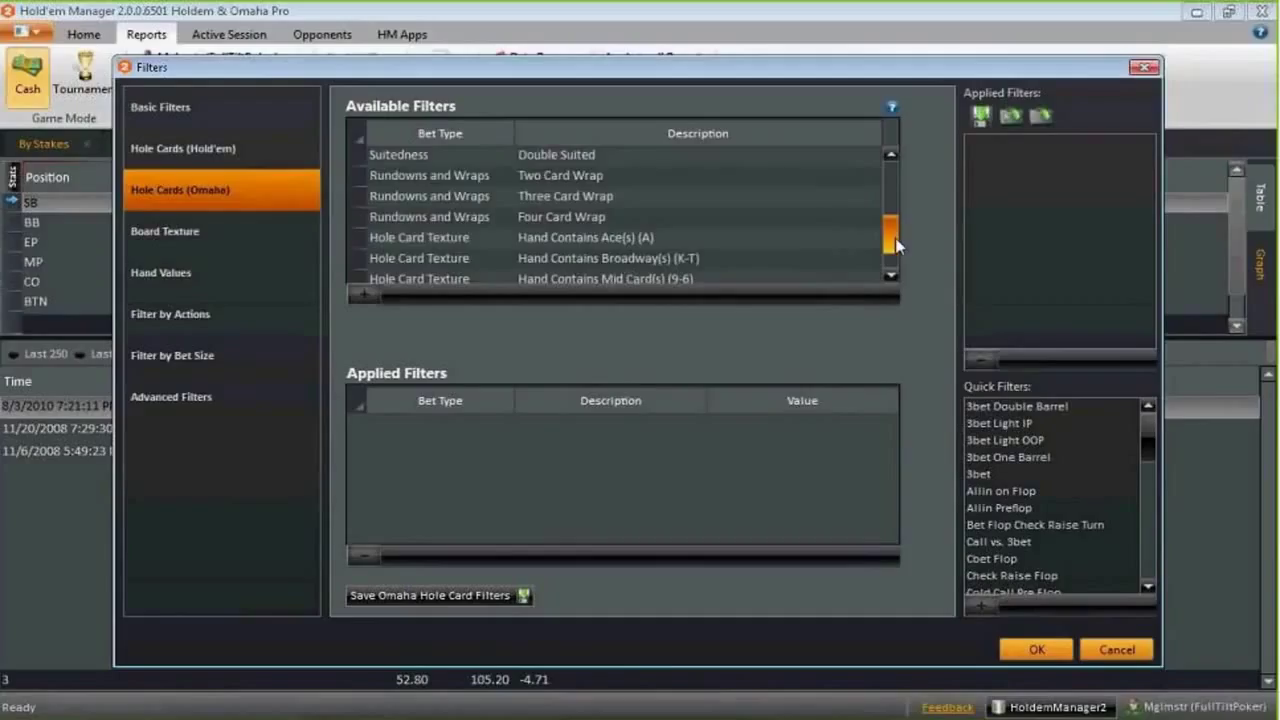
{"action": "left_click_drag", "start_coordinate": [897, 245], "coordinate": [890, 185]}
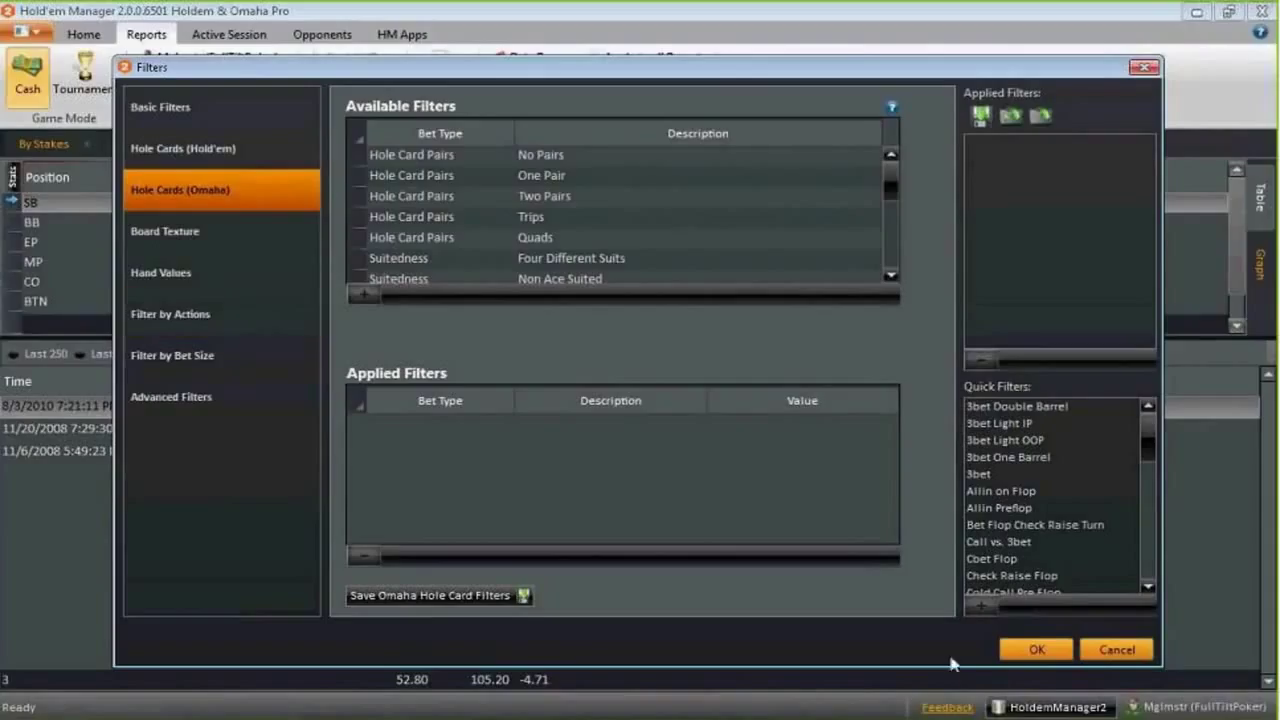
{"action": "left_click", "coordinate": [1102, 652]}
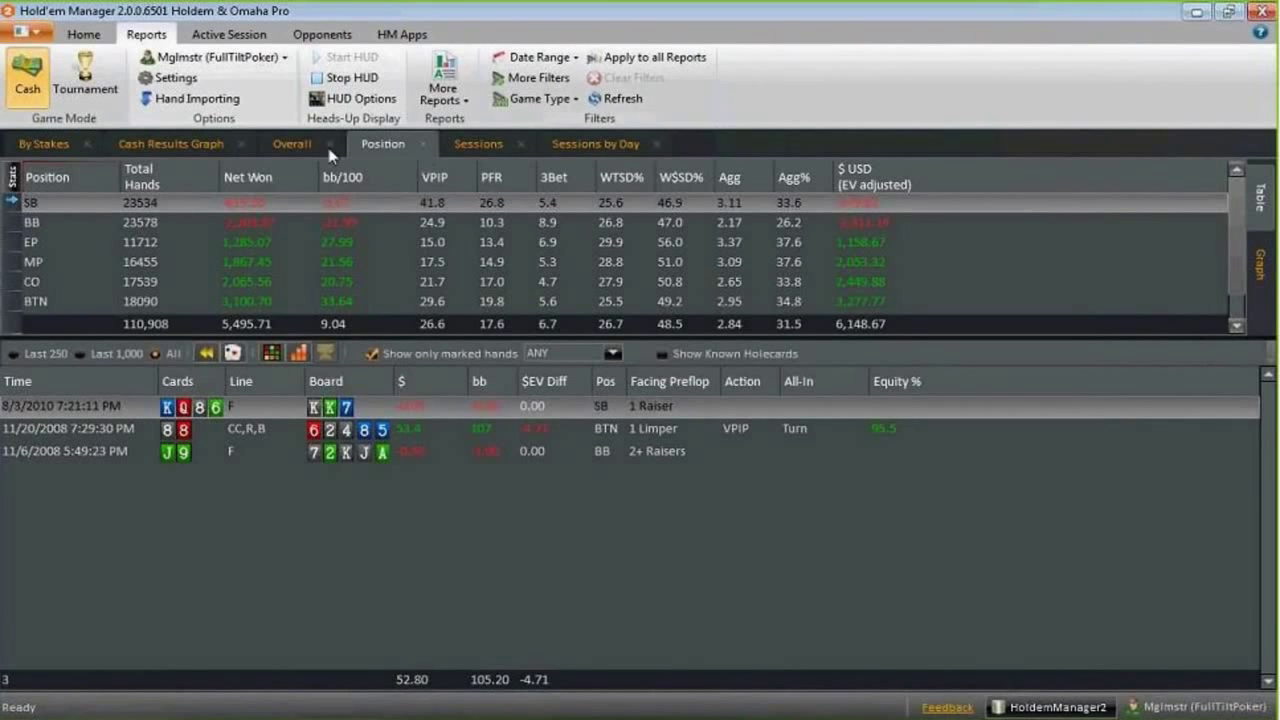
Open the detailed filters for the Overall report and check the Saw River choices, leaving the option at ANY
{"action": "left_click", "coordinate": [294, 145]}
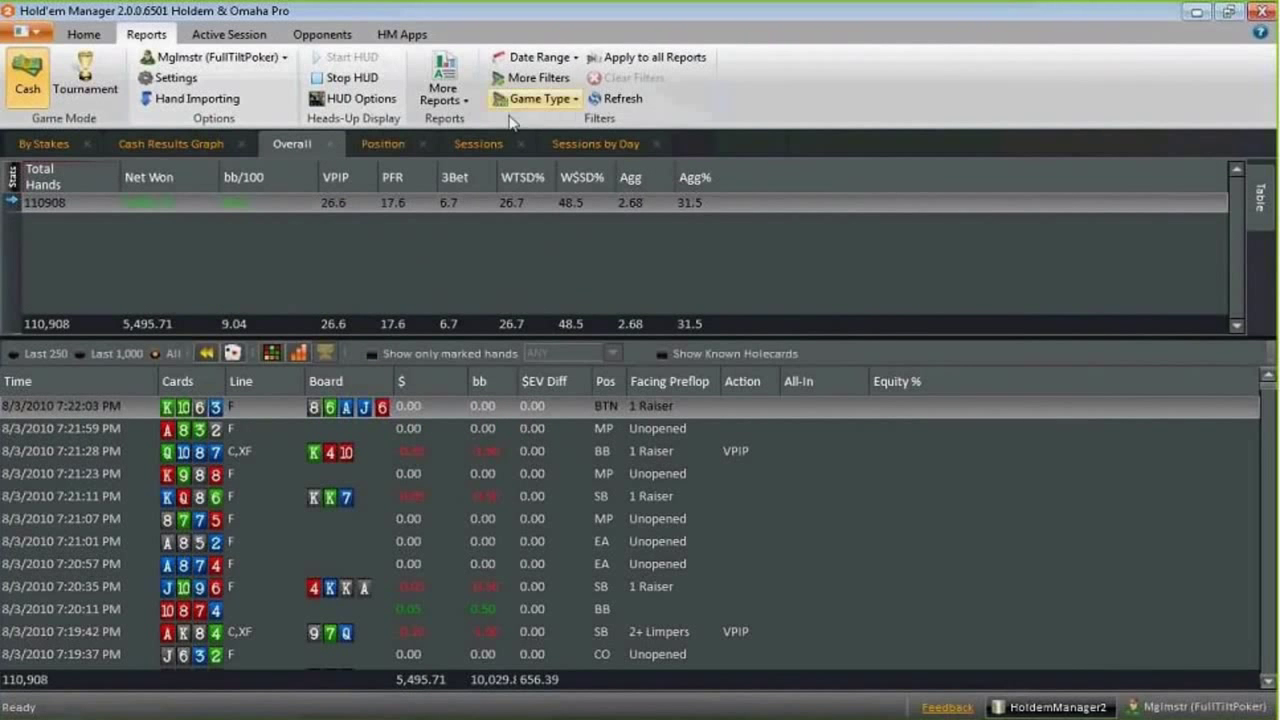
{"action": "left_click", "coordinate": [535, 78]}
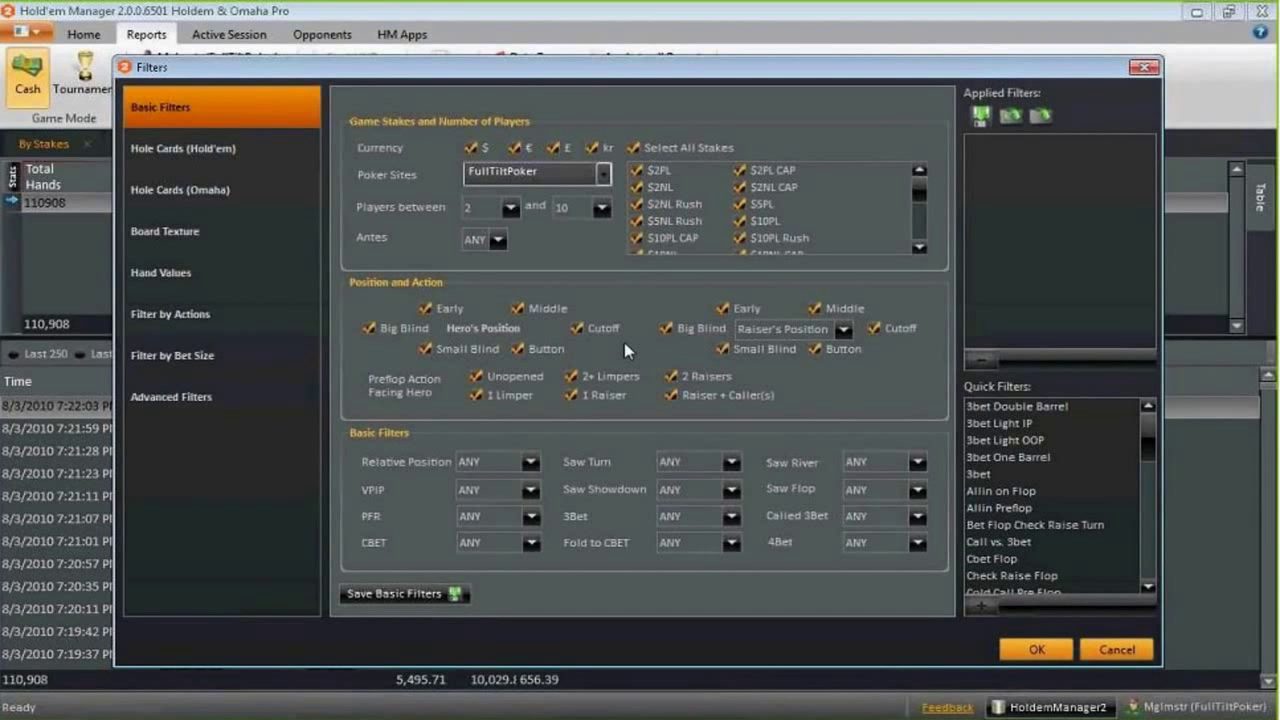
{"action": "left_click", "coordinate": [879, 460]}
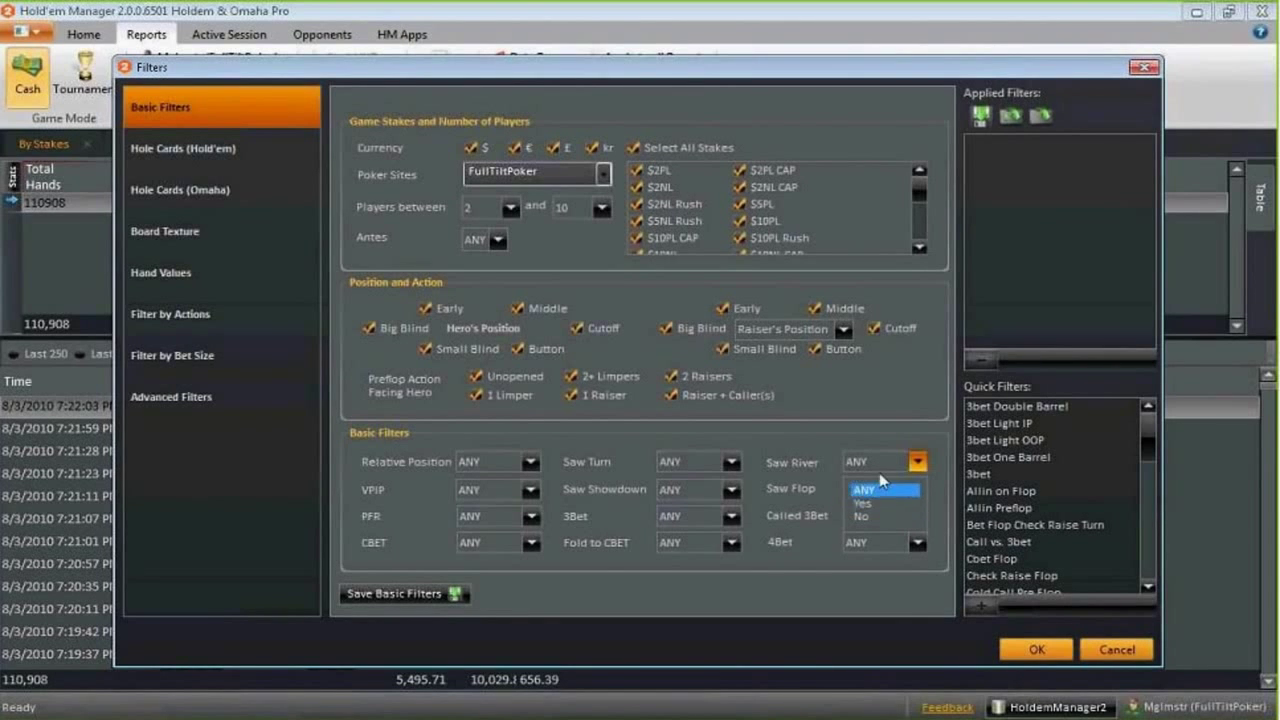
{"action": "left_click", "coordinate": [850, 450]}
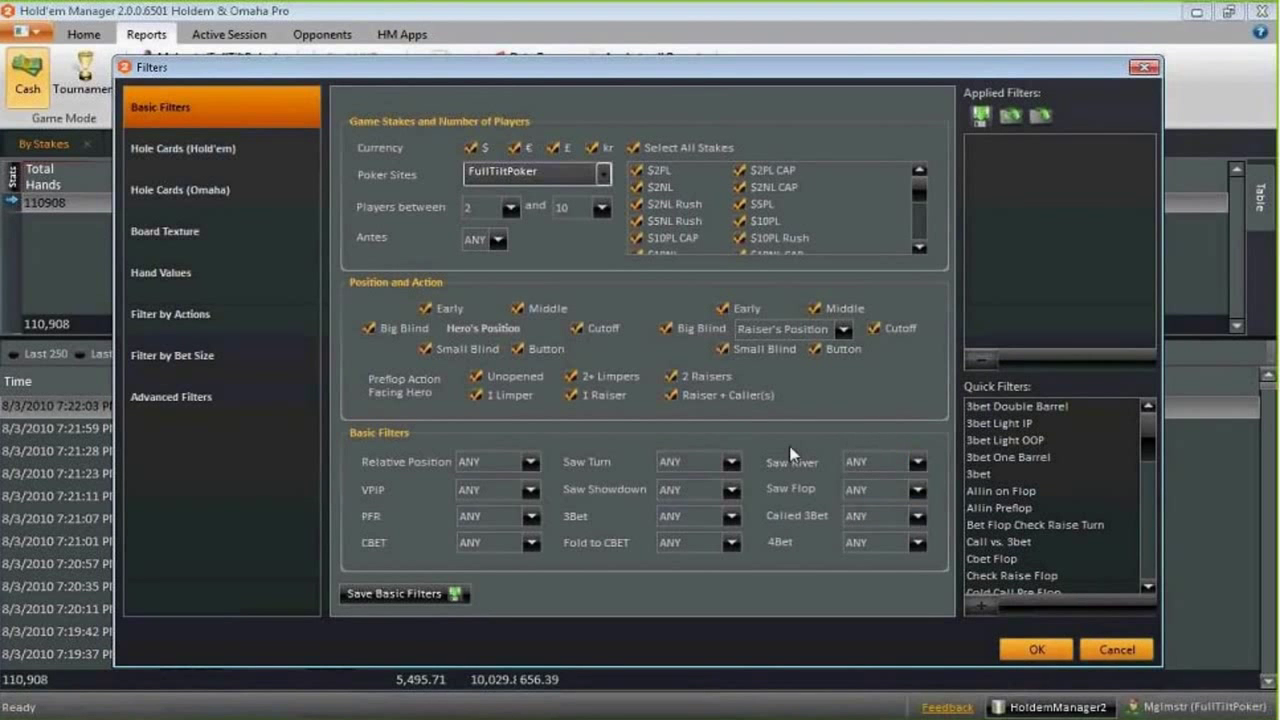
{"action": "left_click", "coordinate": [882, 463]}
{"action": "left_click", "coordinate": [878, 419]}
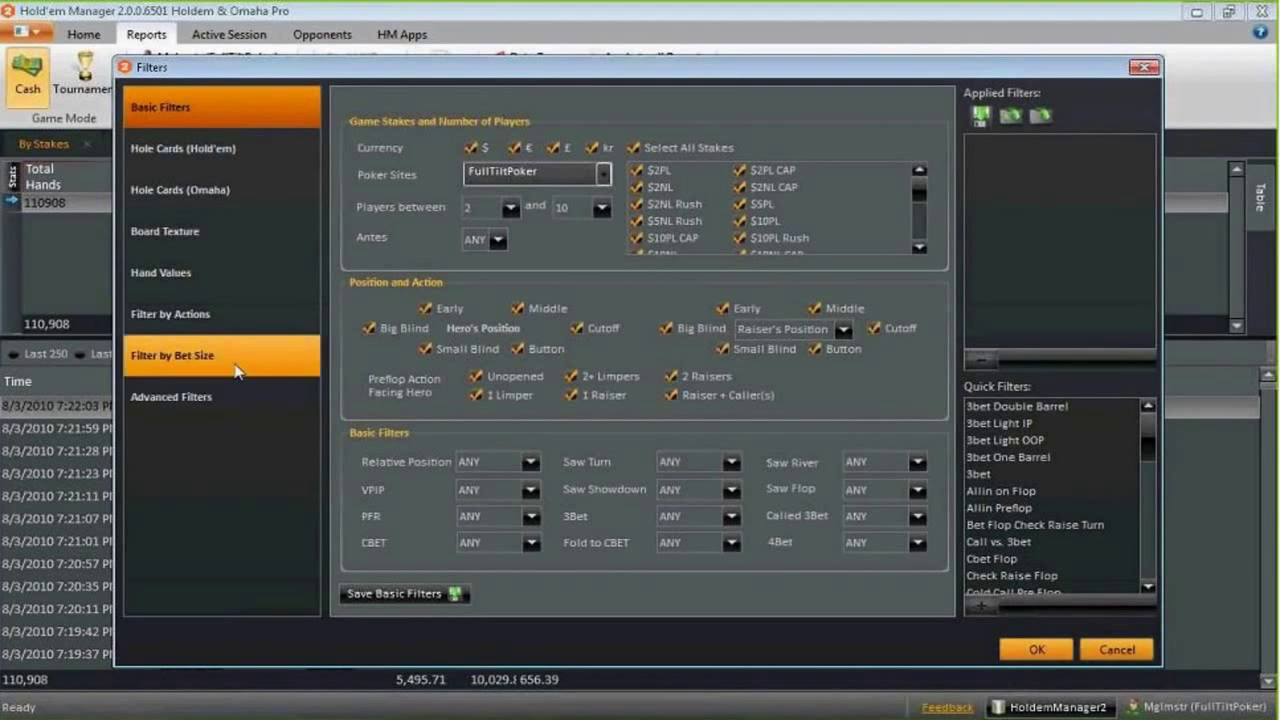
Show only the River category of the advanced filters and add River Bet with the value True
{"action": "left_click", "coordinate": [205, 399]}
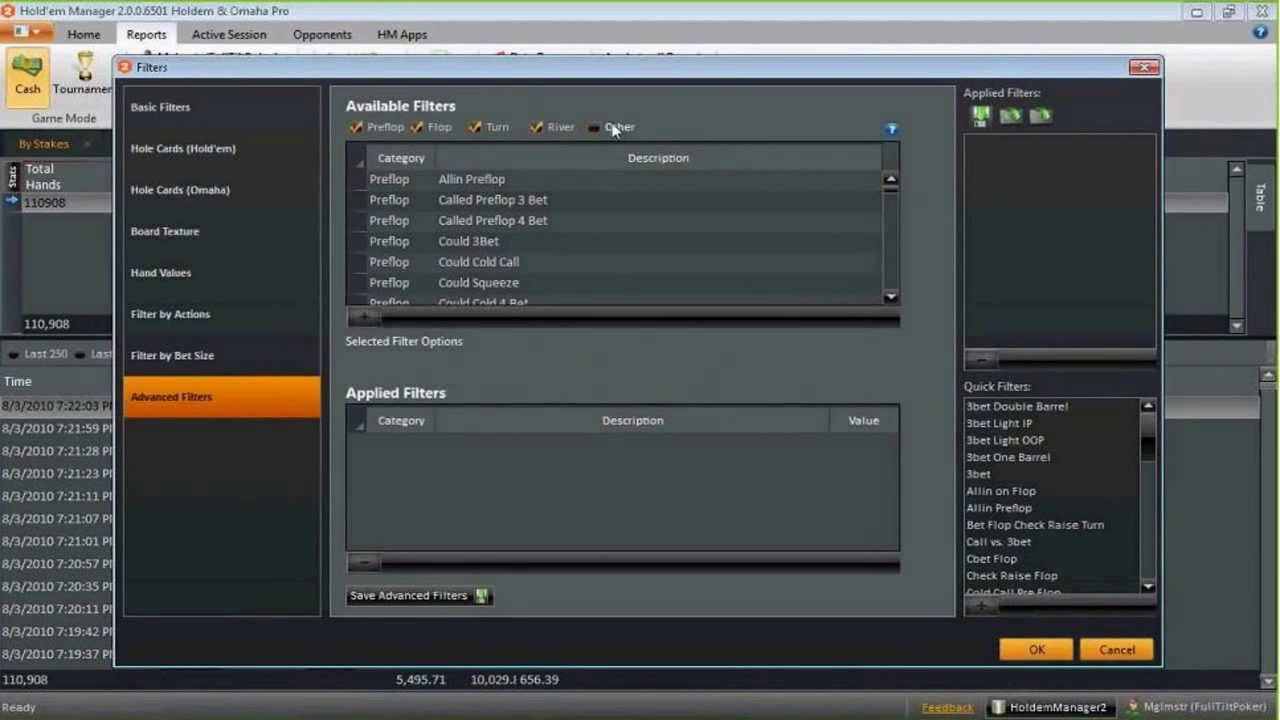
{"action": "left_click", "coordinate": [495, 128]}
{"action": "left_click", "coordinate": [440, 128]}
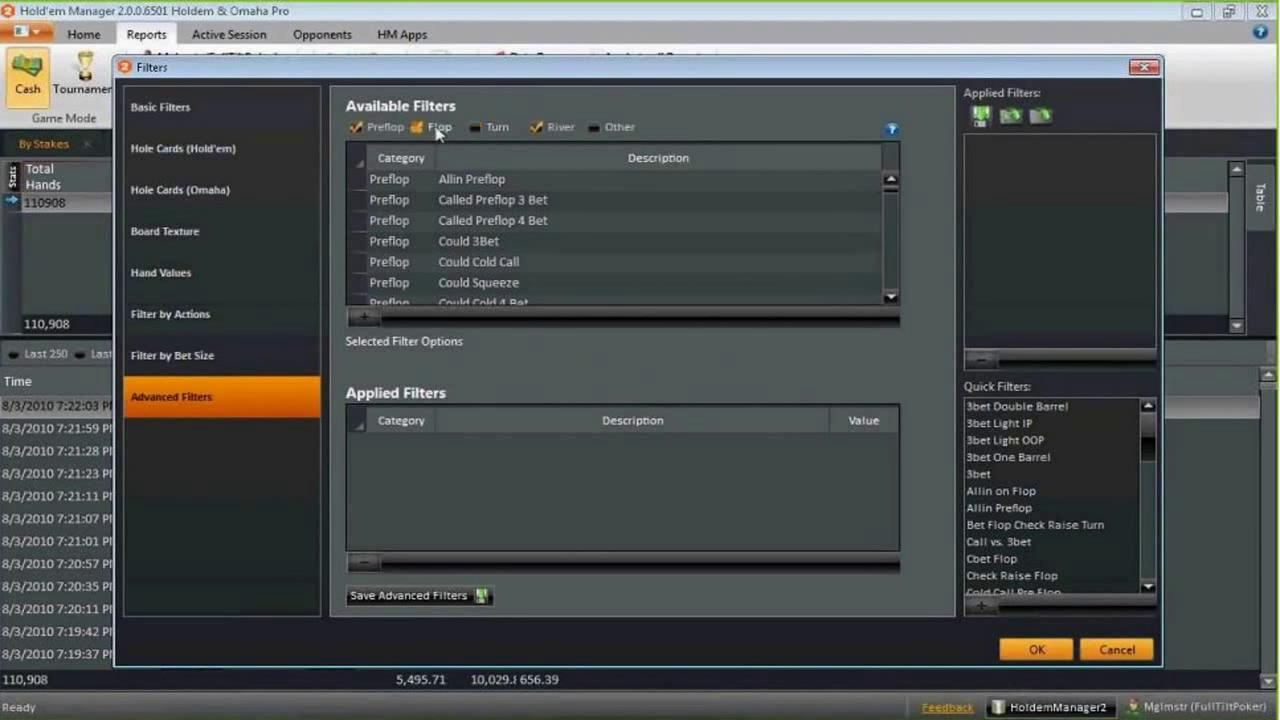
{"action": "left_click", "coordinate": [384, 130]}
{"action": "left_click", "coordinate": [483, 201]}
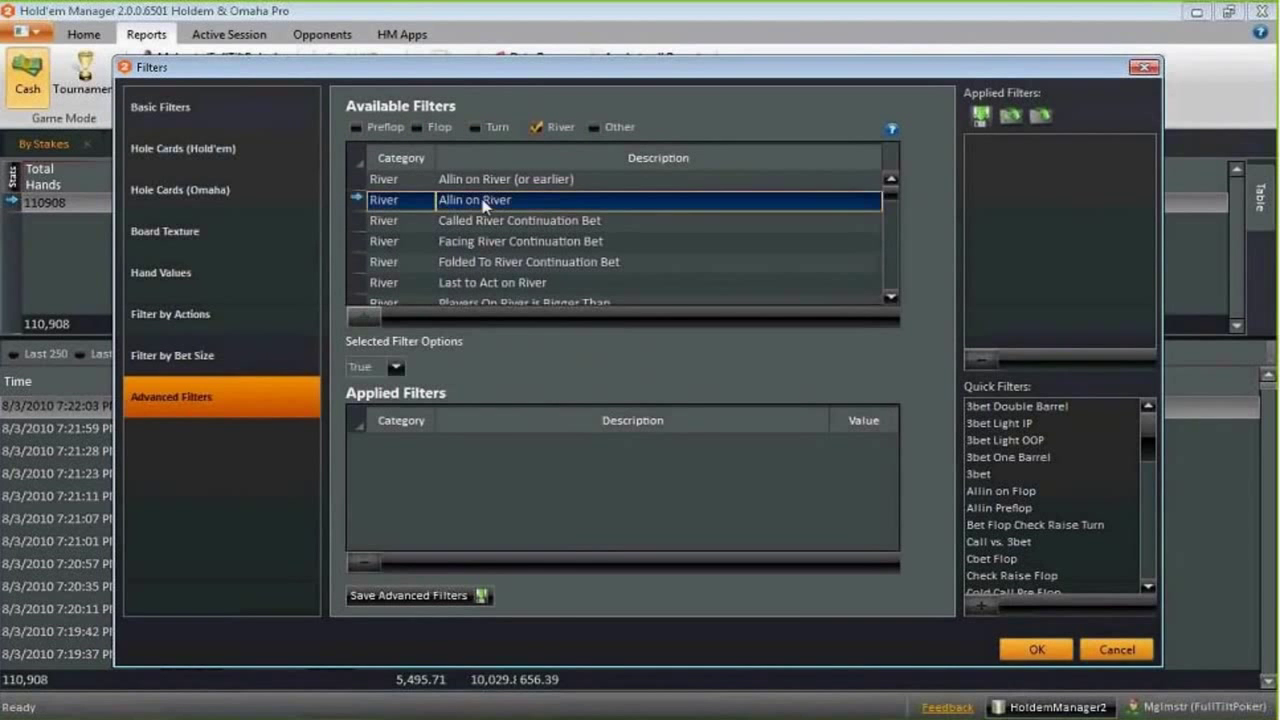
{"action": "scroll", "coordinate": [500, 265], "scroll_direction": "down", "scroll_amount": 3}
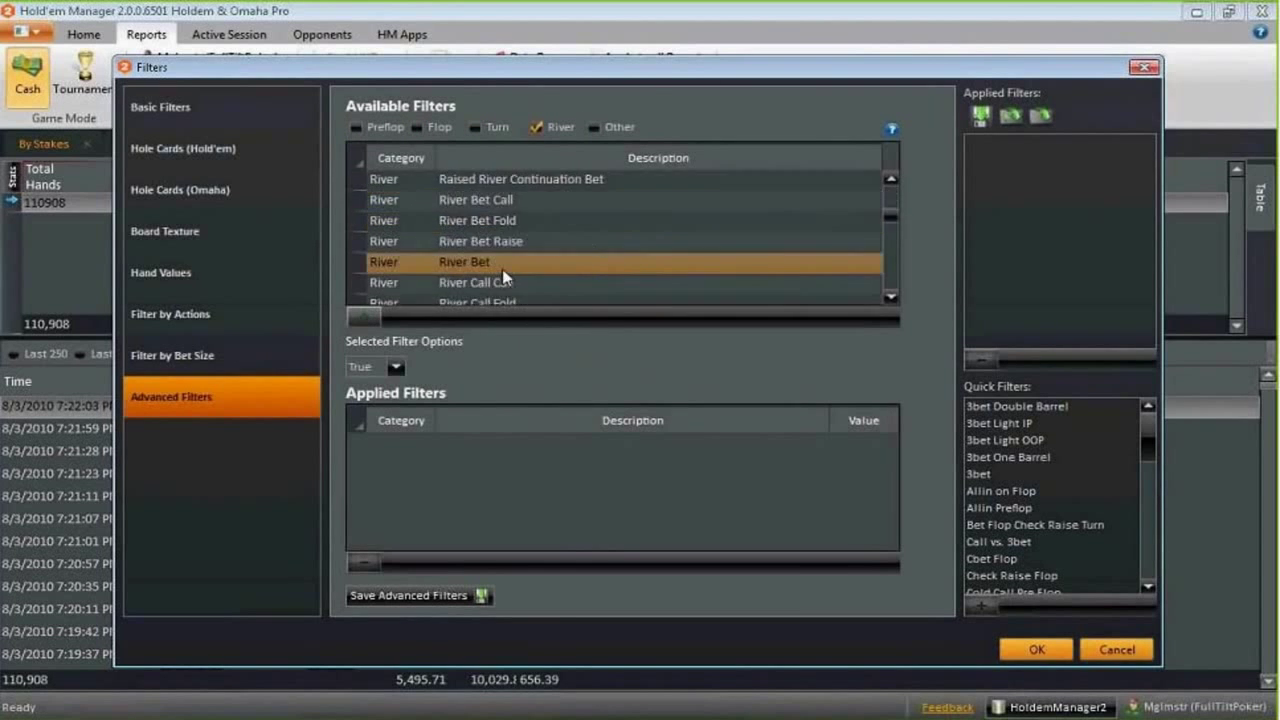
{"action": "left_click", "coordinate": [481, 268]}
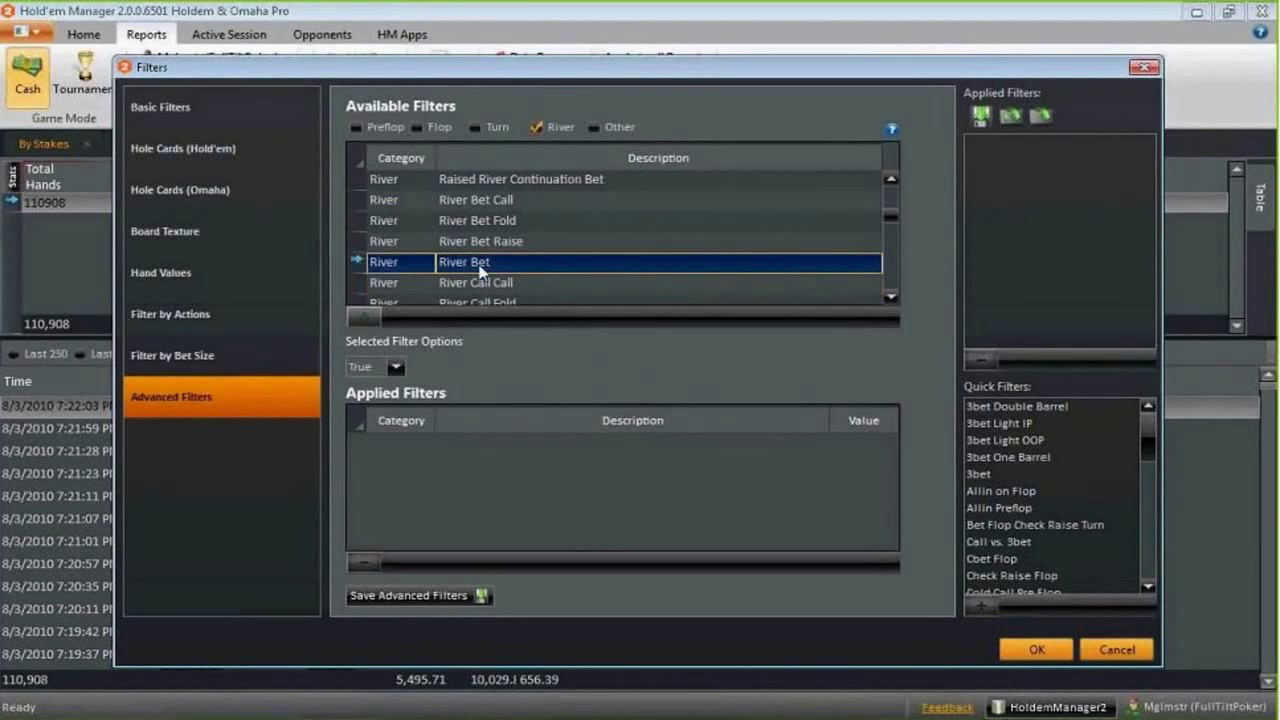
{"action": "left_click", "coordinate": [364, 318]}
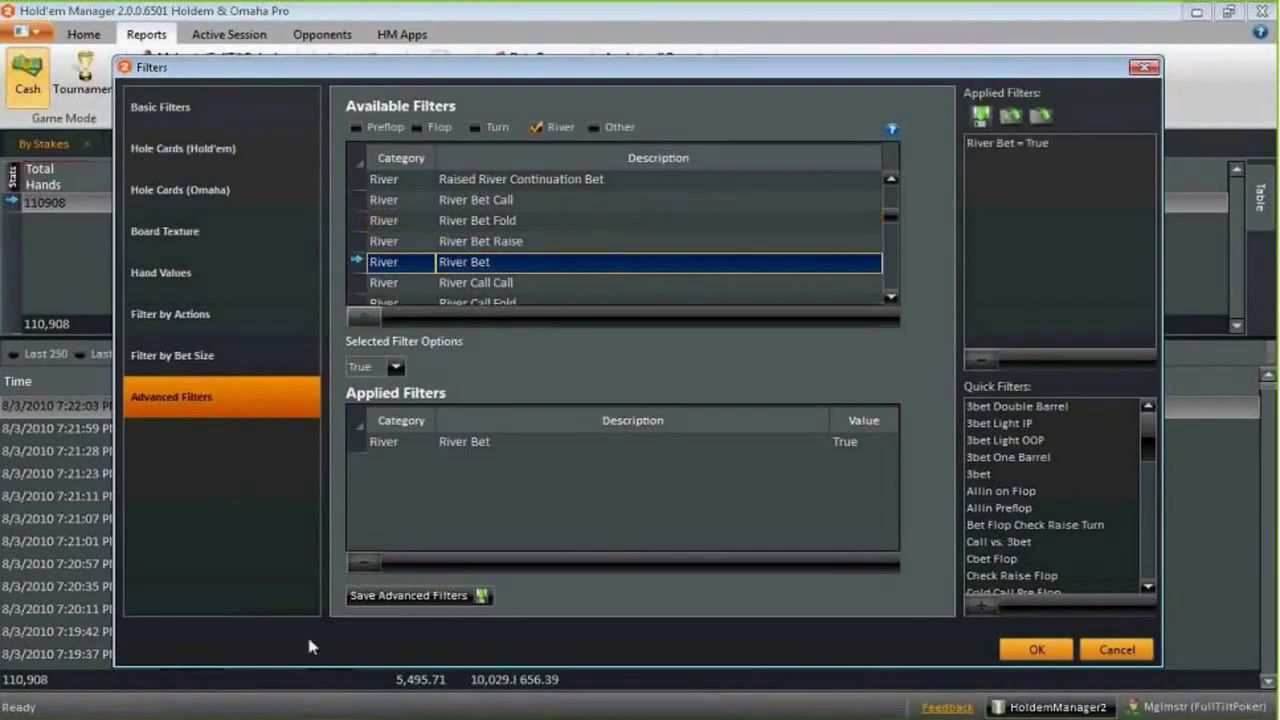
{"action": "left_click", "coordinate": [396, 367]}
{"action": "left_click", "coordinate": [368, 395]}
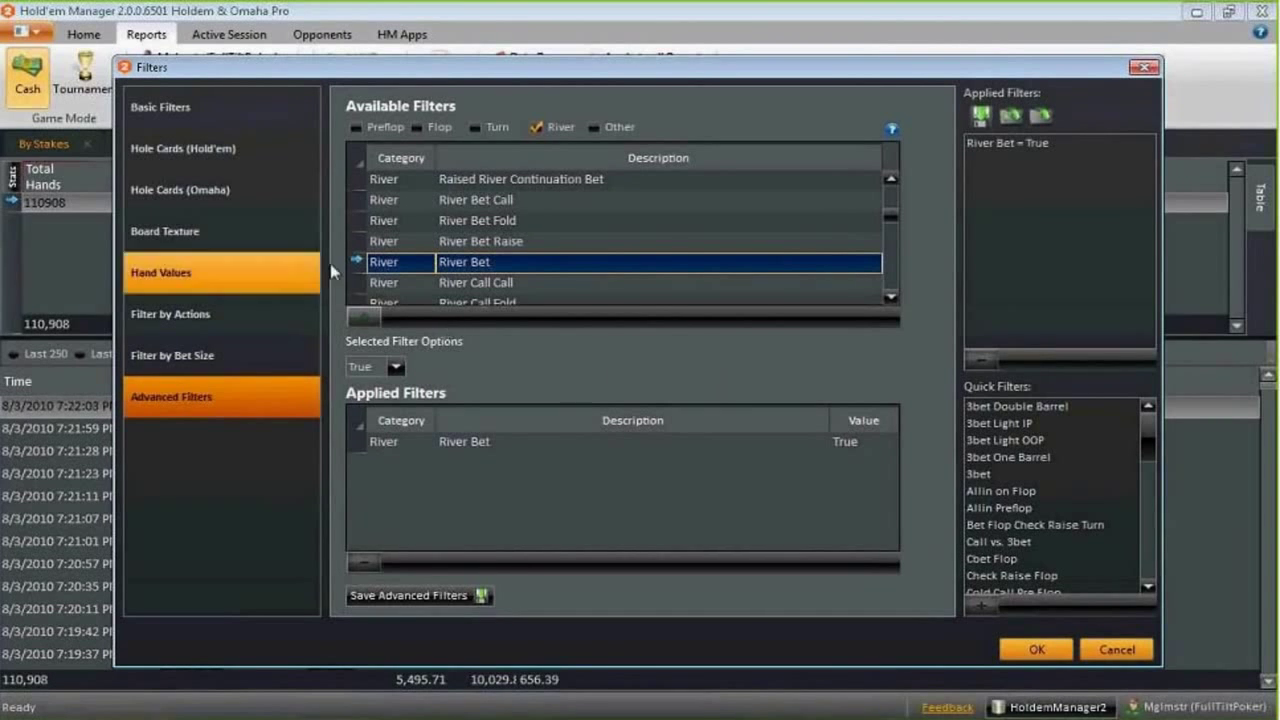
Filter by river hand strength with High Card - Two Overcards, High Card - One Overcard and High Card - No Overcards
{"action": "left_click", "coordinate": [197, 279]}
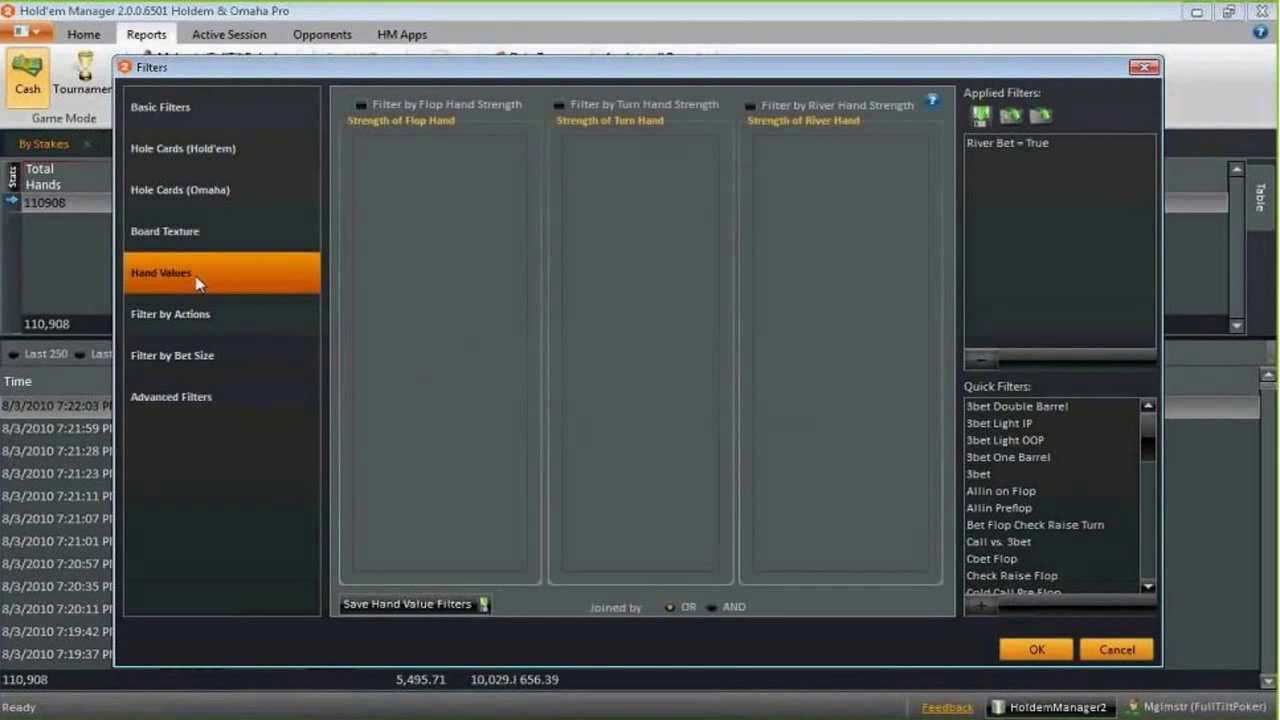
{"action": "left_click", "coordinate": [817, 106]}
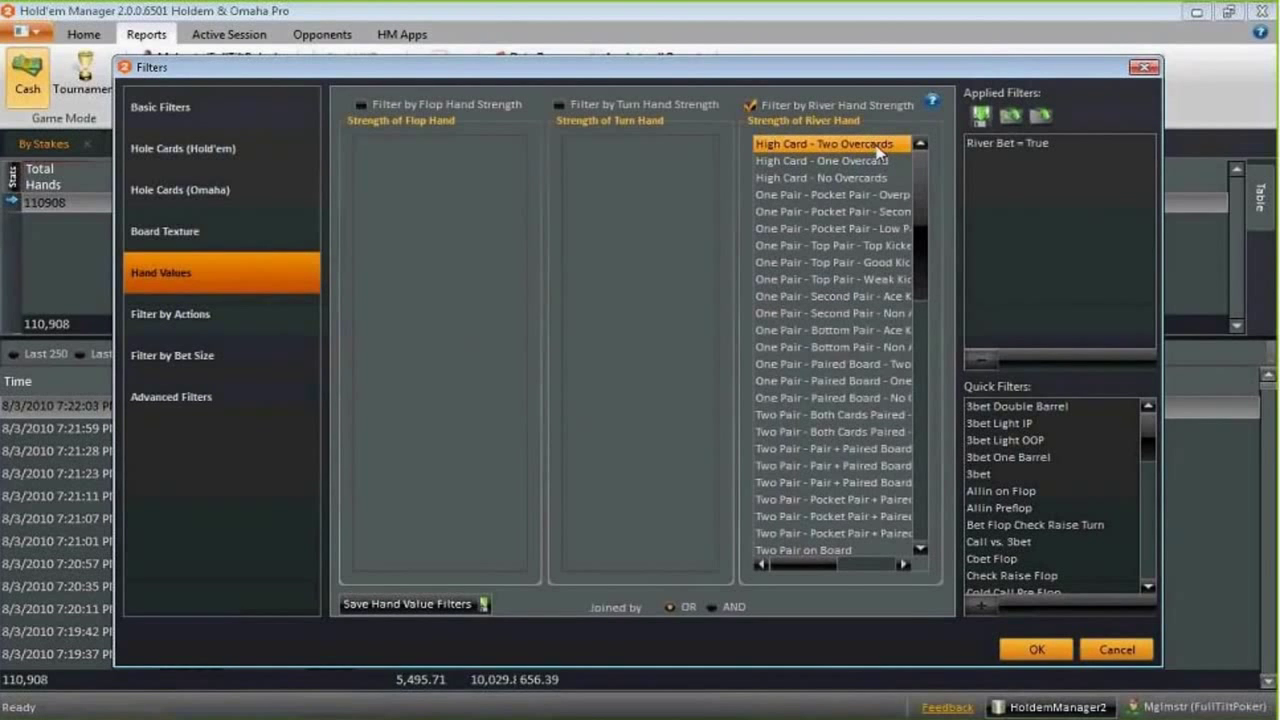
{"action": "left_click", "coordinate": [876, 148]}
{"action": "left_click", "coordinate": [872, 161]}
{"action": "left_click", "coordinate": [866, 178]}
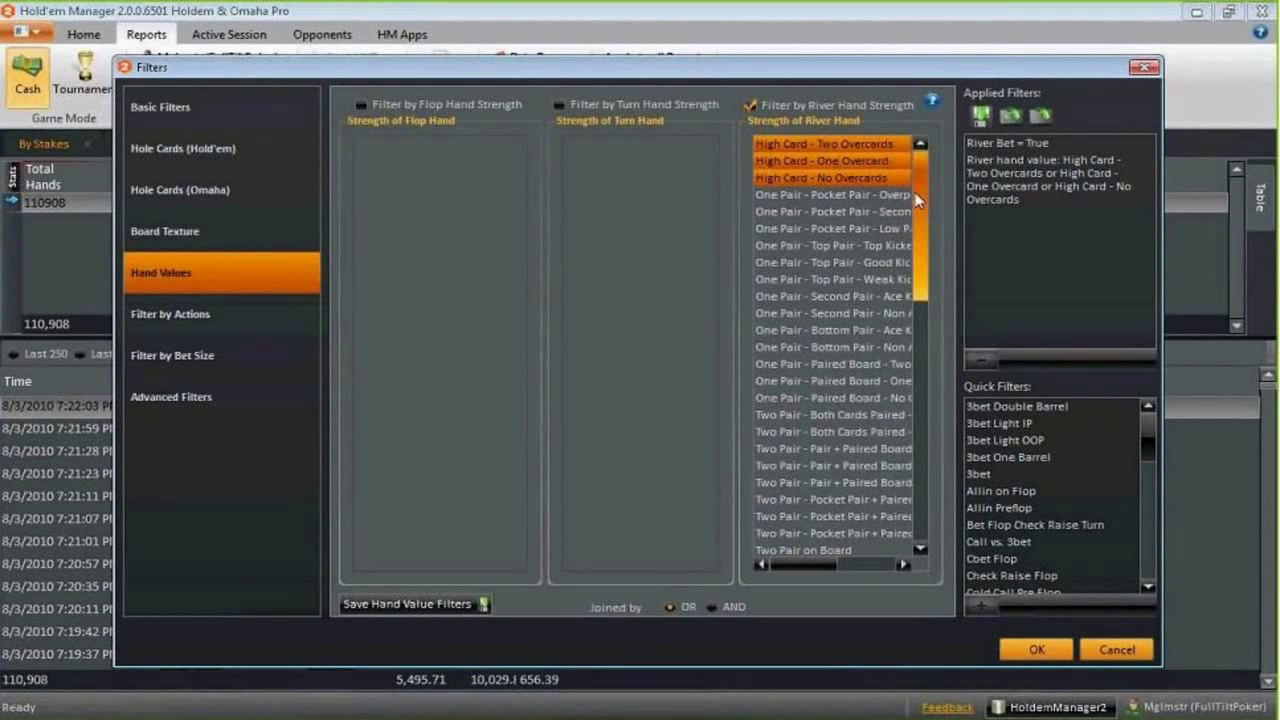
Try both One Pair - Bottom Pair values in the river hand strength filter and deselect them again
{"action": "mouse_move", "coordinate": [928, 195]}
{"action": "left_mouse_down"}
{"action": "mouse_move", "coordinate": [919, 232]}
{"action": "mouse_move", "coordinate": [920, 200]}
{"action": "left_mouse_up"}
{"action": "left_click", "coordinate": [830, 245]}
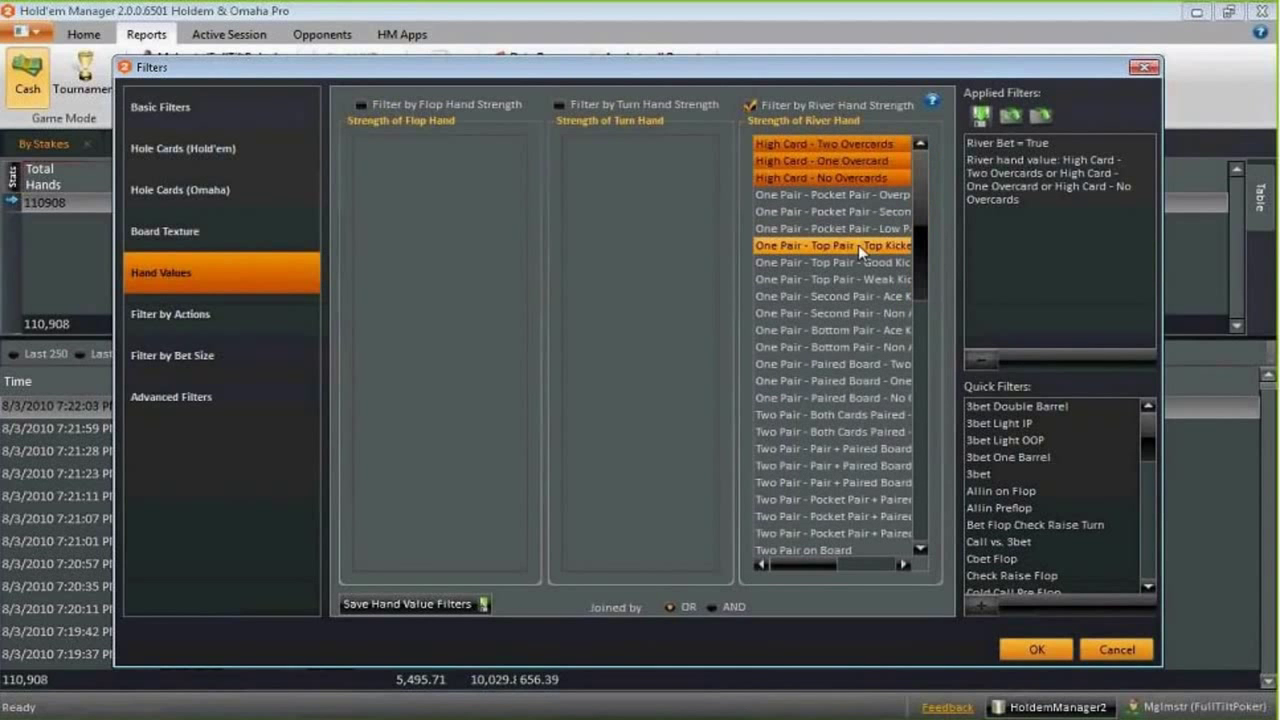
{"action": "left_click", "coordinate": [825, 245]}
{"action": "left_click", "coordinate": [820, 262]}
{"action": "left_click", "coordinate": [813, 280]}
{"action": "left_click", "coordinate": [808, 296]}
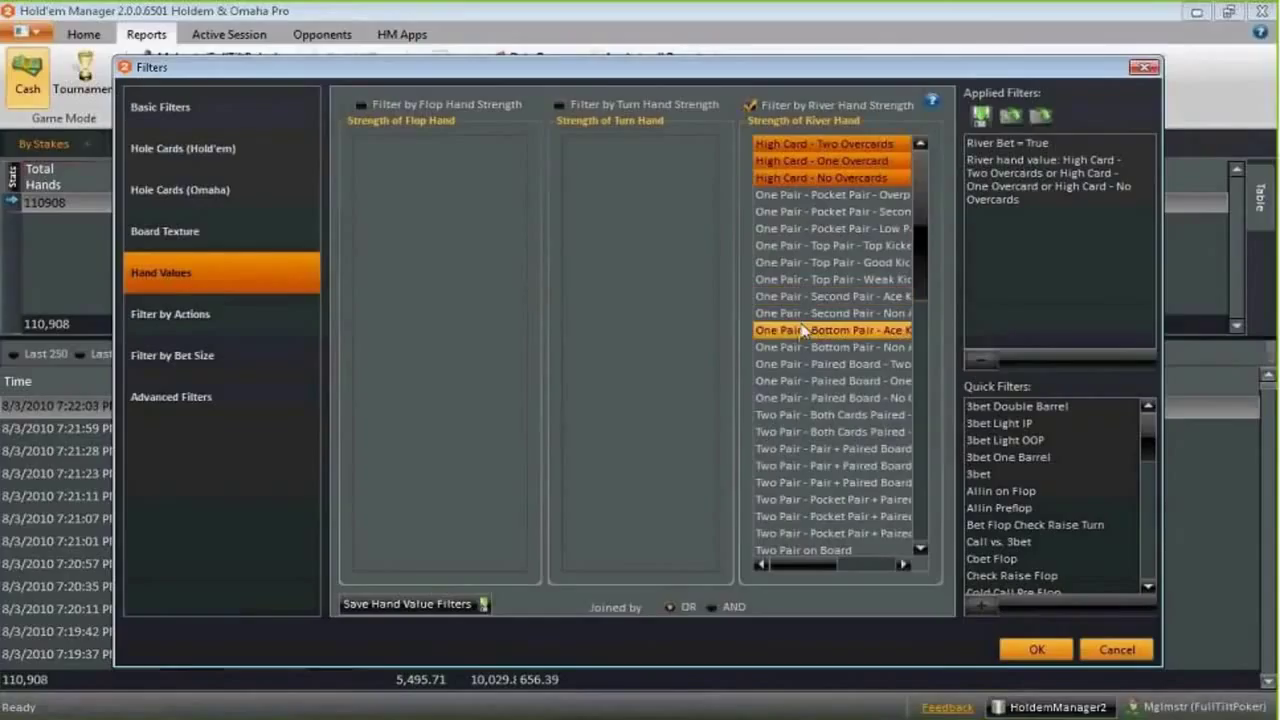
{"action": "left_click", "coordinate": [799, 330]}
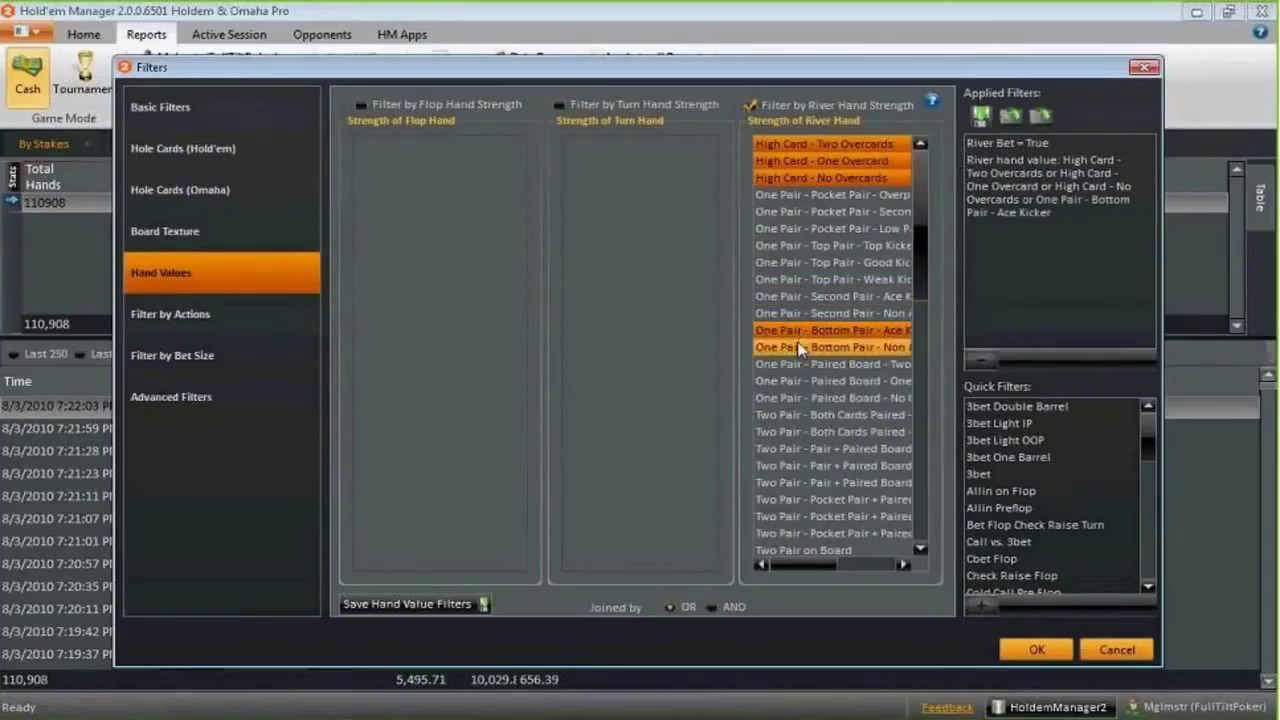
{"action": "left_click", "coordinate": [800, 347]}
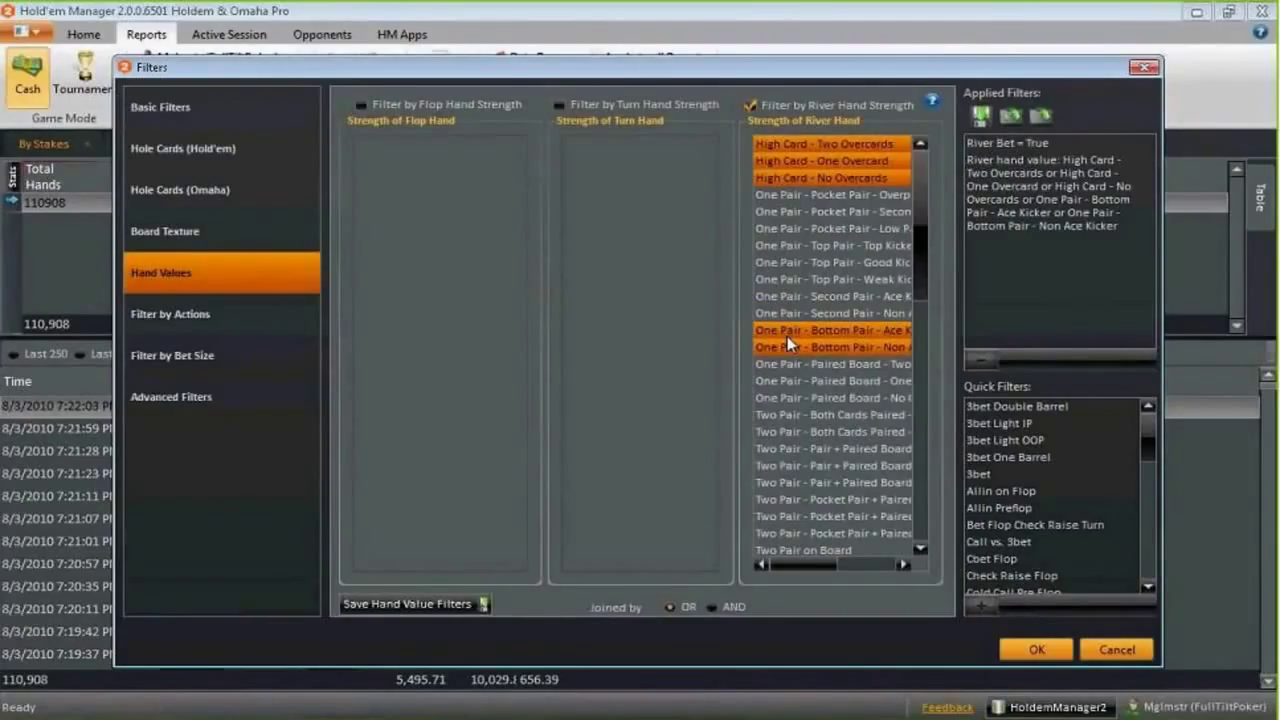
{"action": "left_click", "coordinate": [788, 330]}
{"action": "left_click", "coordinate": [805, 347]}
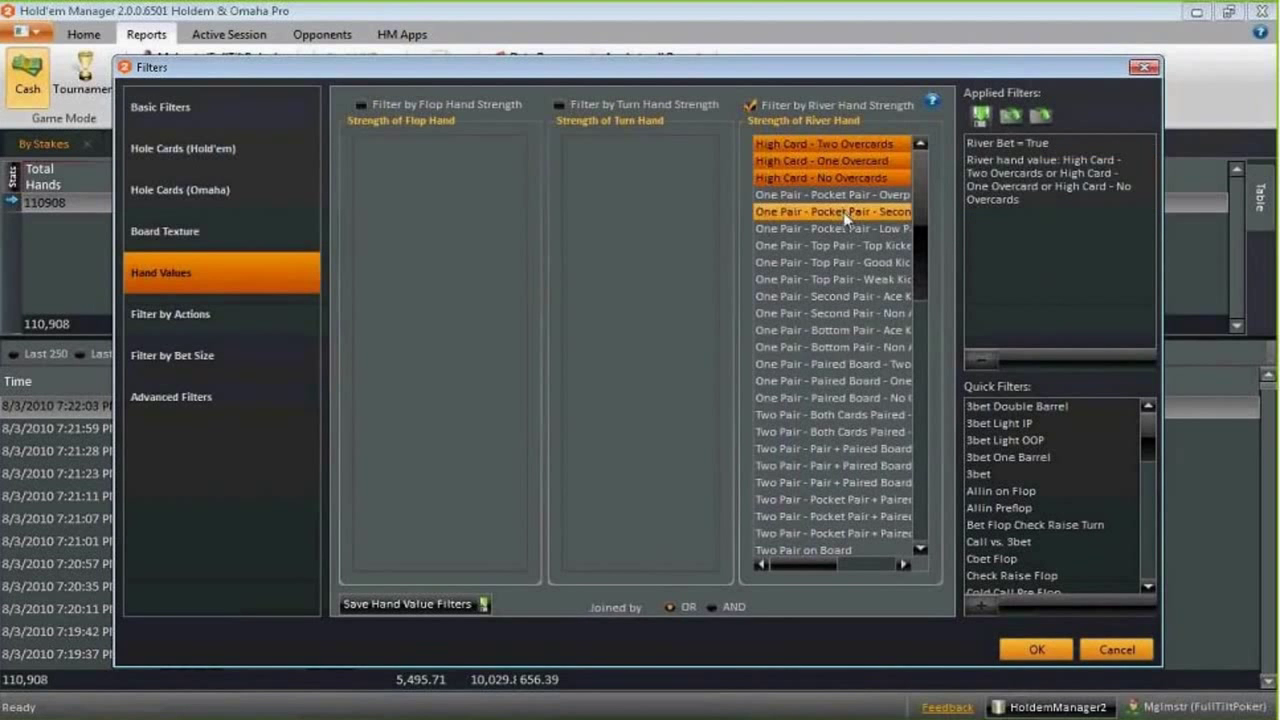
Run the Overall report with the river bet and high card filters and list the matching hands
{"action": "left_click", "coordinate": [1037, 652]}
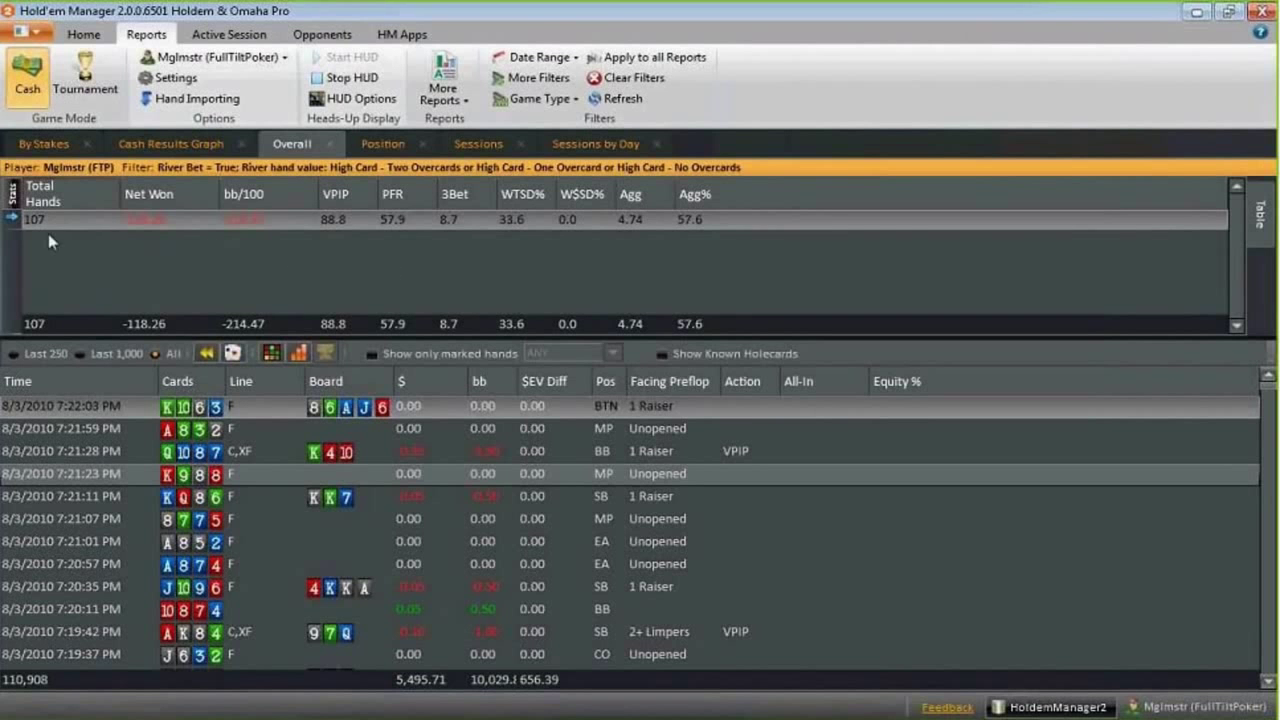
{"action": "left_click", "coordinate": [144, 230]}
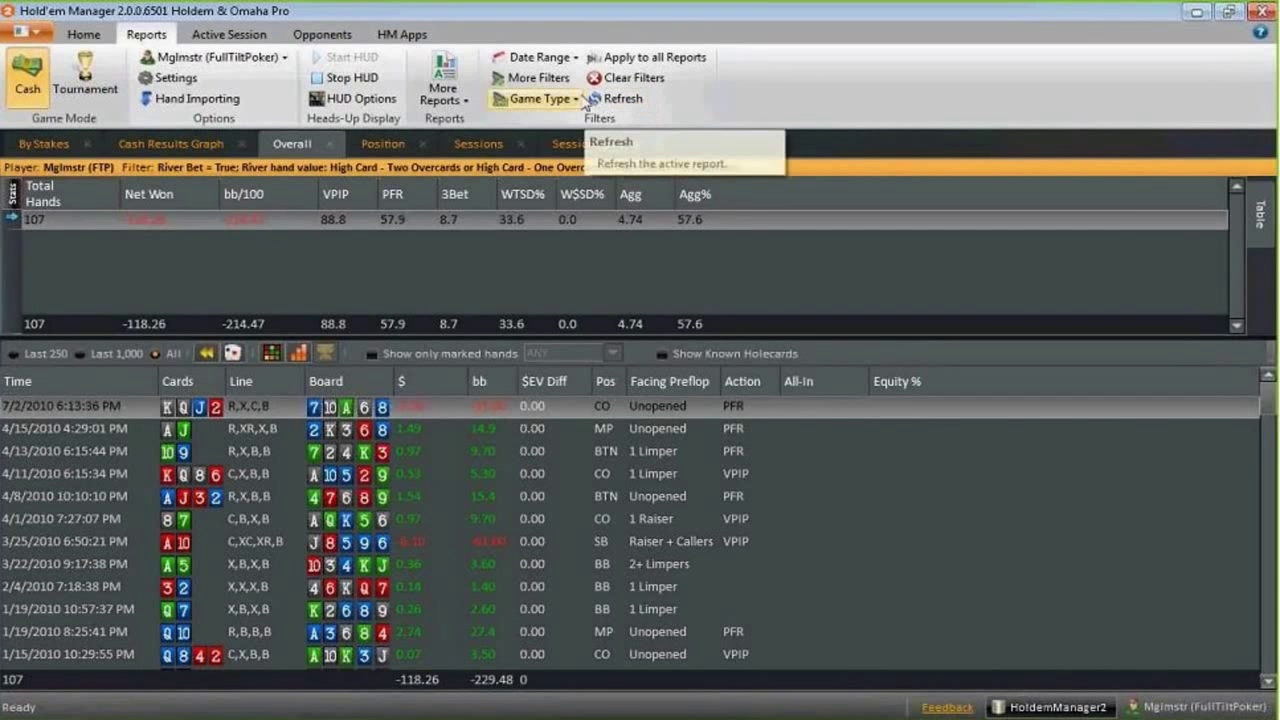
Extend the river hand strength filter with One Pair - Bottom Pair, both Ace Kicker and Non Ace Kicker
{"action": "left_click", "coordinate": [558, 79]}
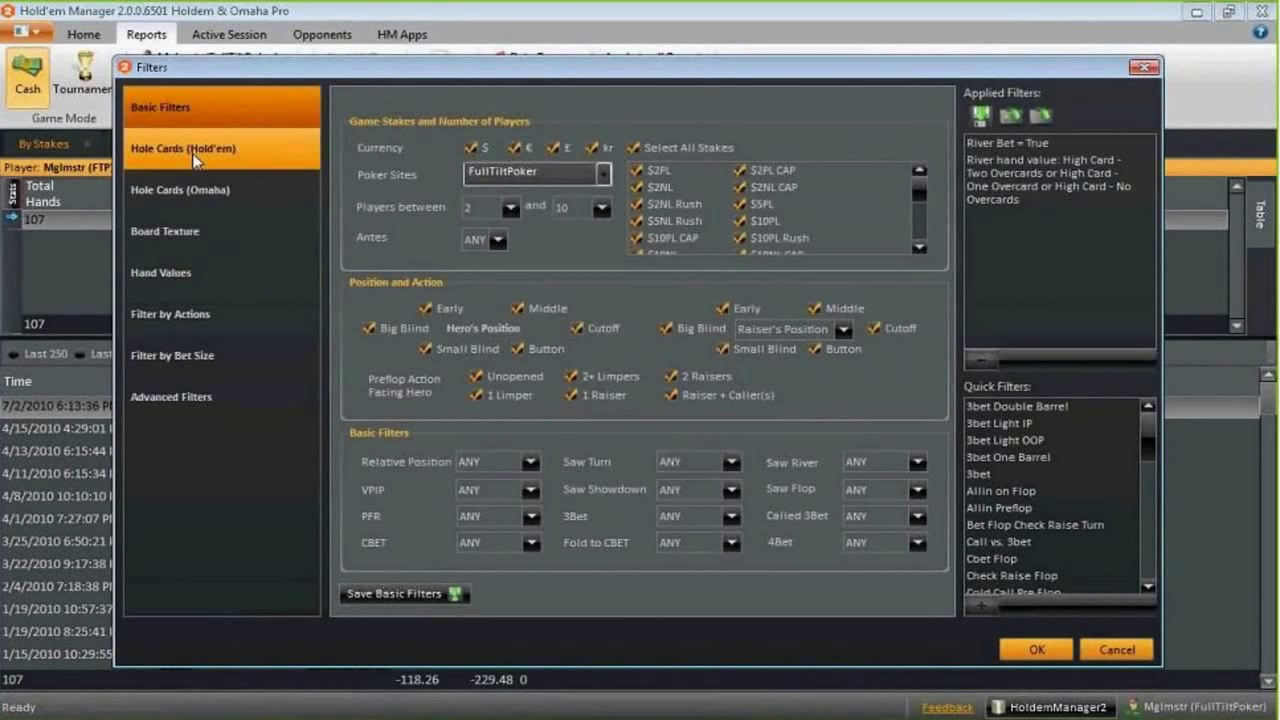
{"action": "left_click", "coordinate": [182, 277]}
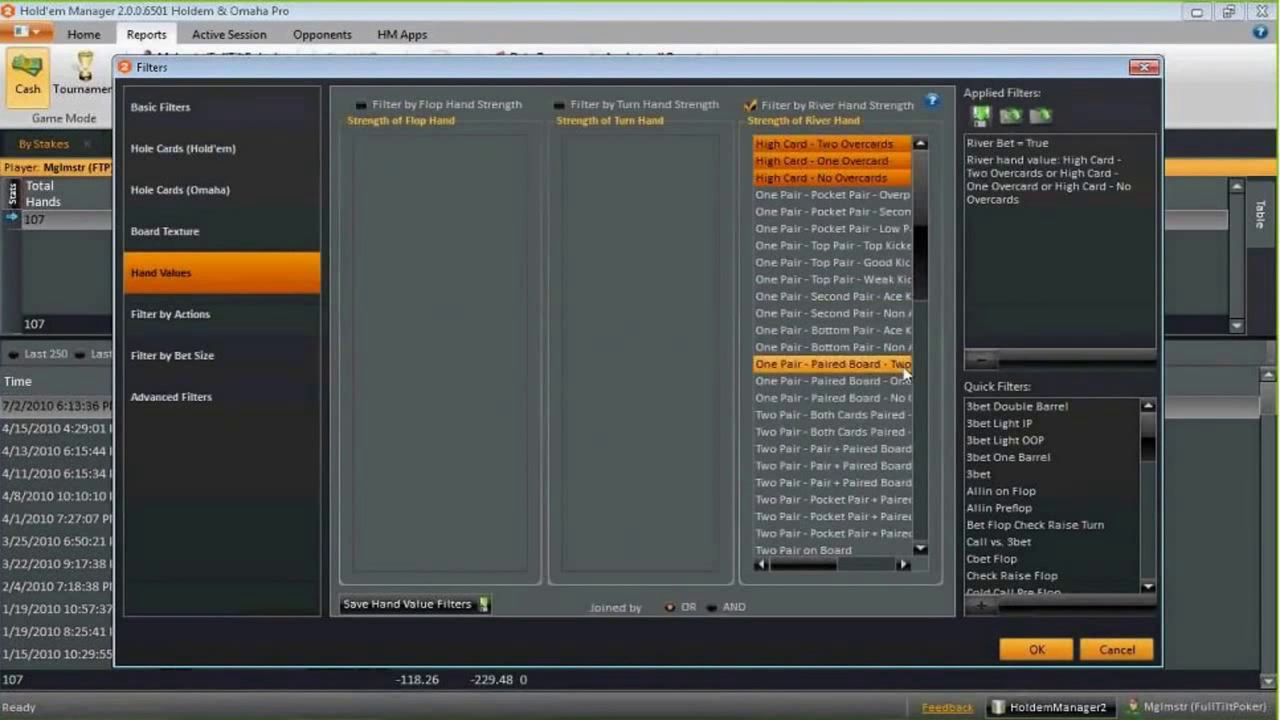
{"action": "left_click", "coordinate": [787, 347]}
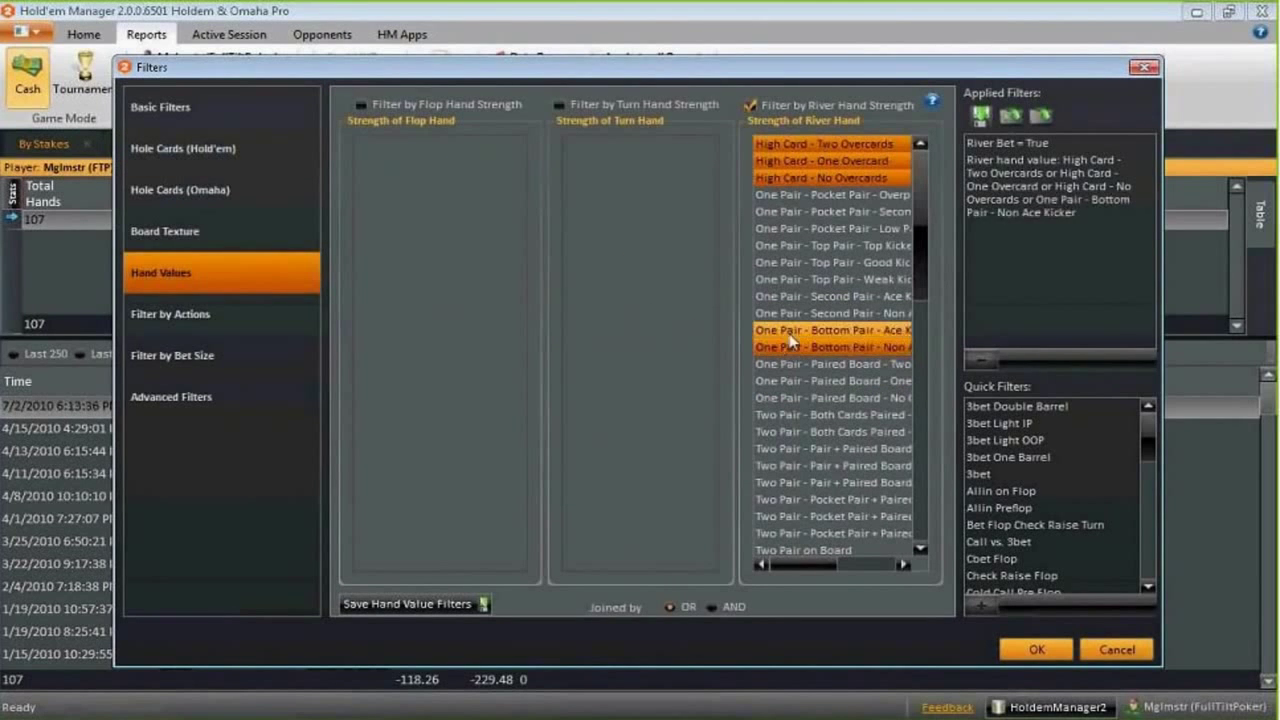
{"action": "left_click", "coordinate": [787, 330]}
{"action": "left_click", "coordinate": [784, 315]}
{"action": "left_click", "coordinate": [784, 317]}
{"action": "left_click", "coordinate": [791, 415]}
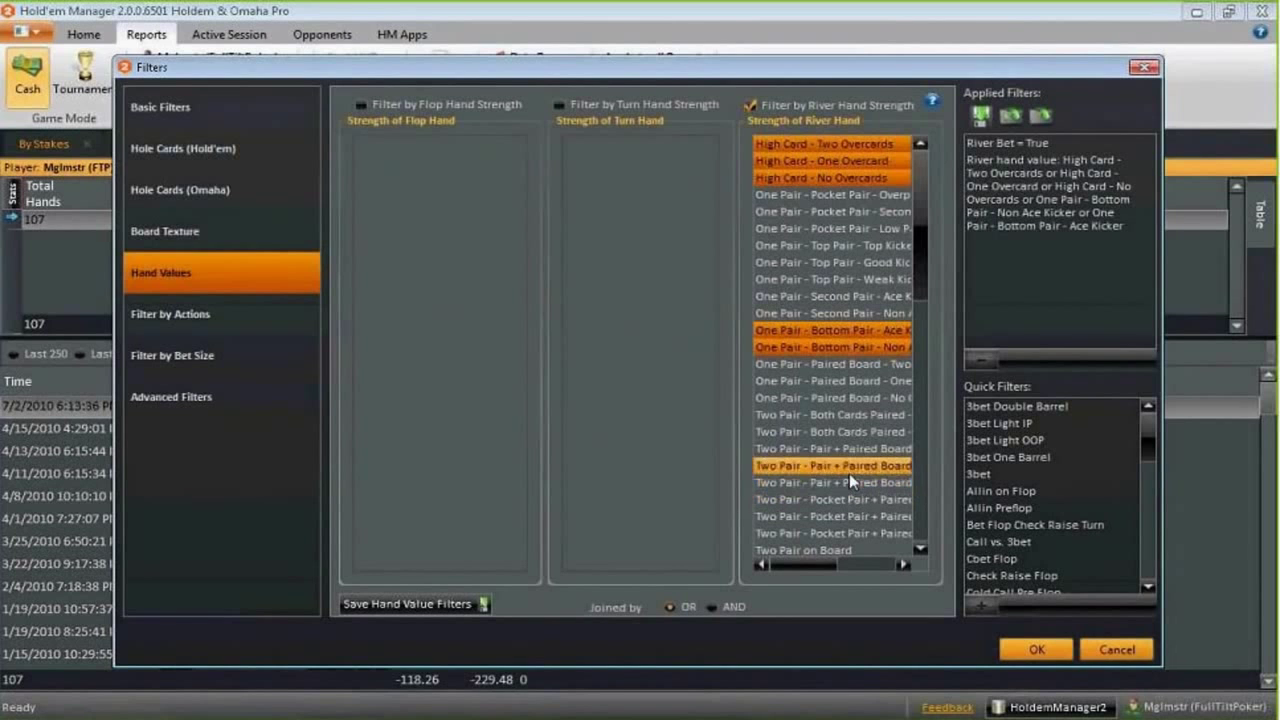
Apply the extended filter to the Overall report and sort the hands by dollar result, largest losses first
{"action": "left_click", "coordinate": [1037, 650]}
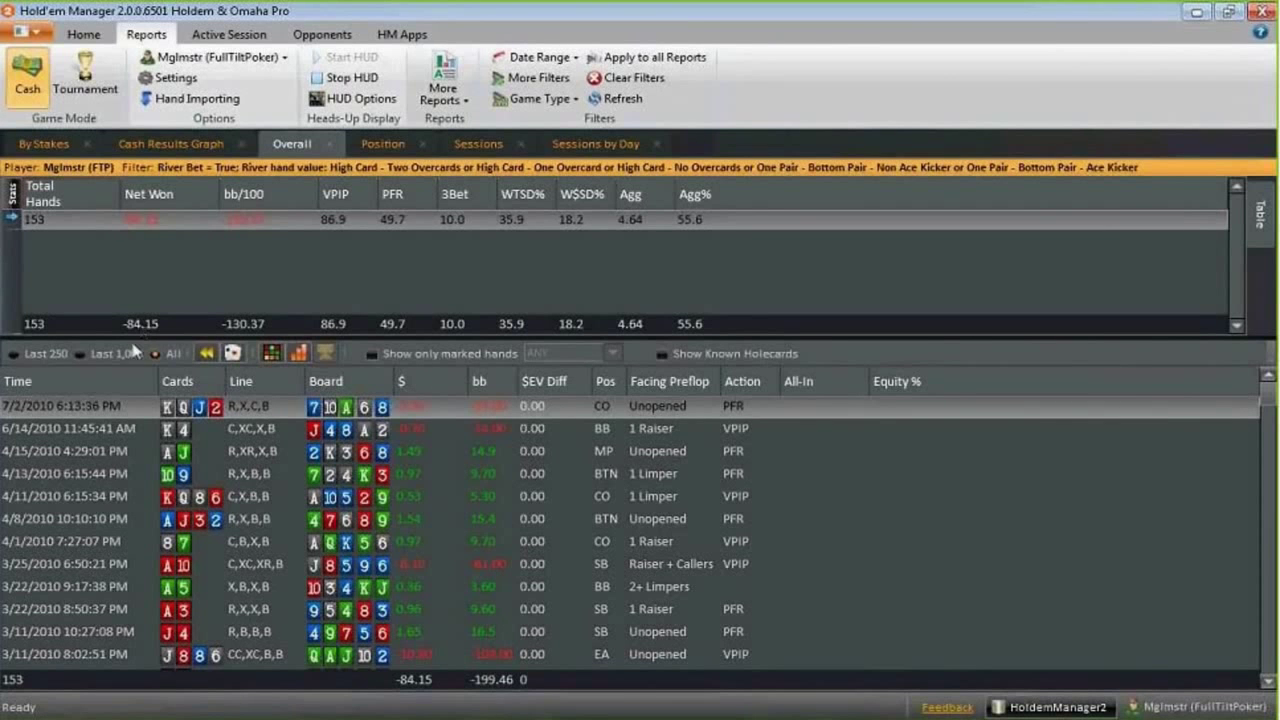
{"action": "left_click", "coordinate": [412, 381]}
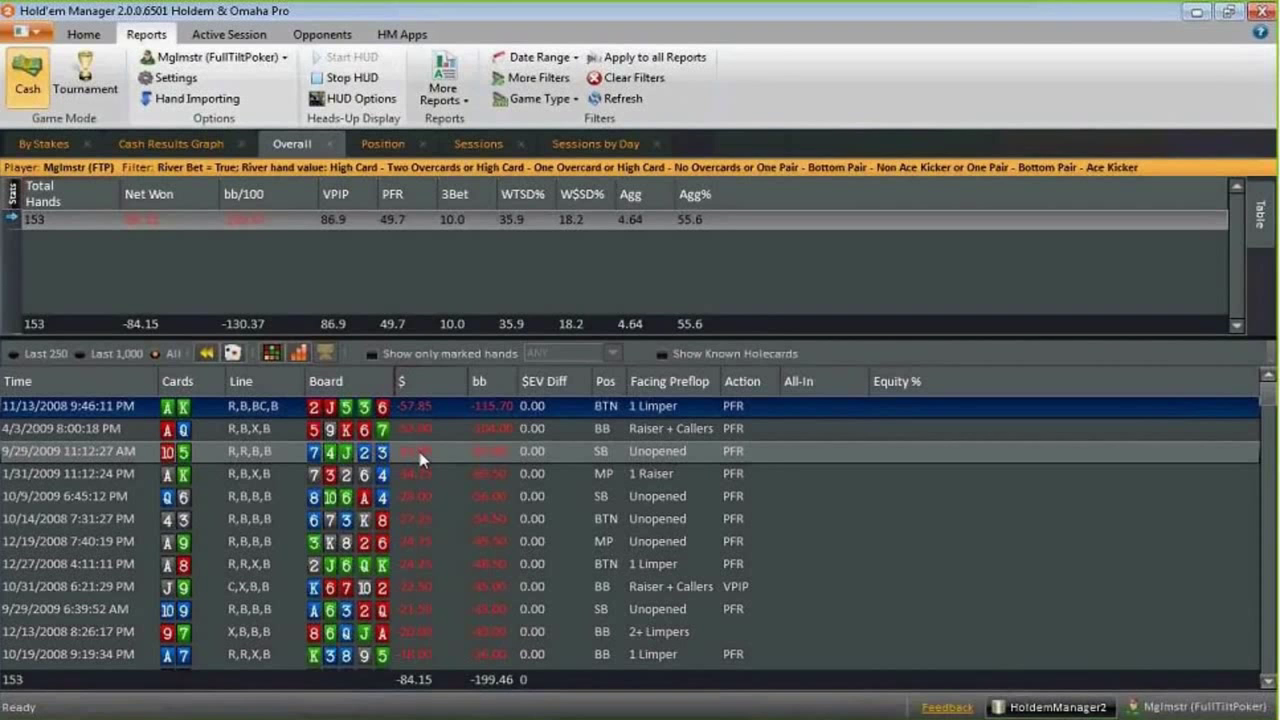
Apply the Overall report's filters to all reports and show the Position report with its table enlarged to fit every position
{"action": "left_click", "coordinate": [678, 66]}
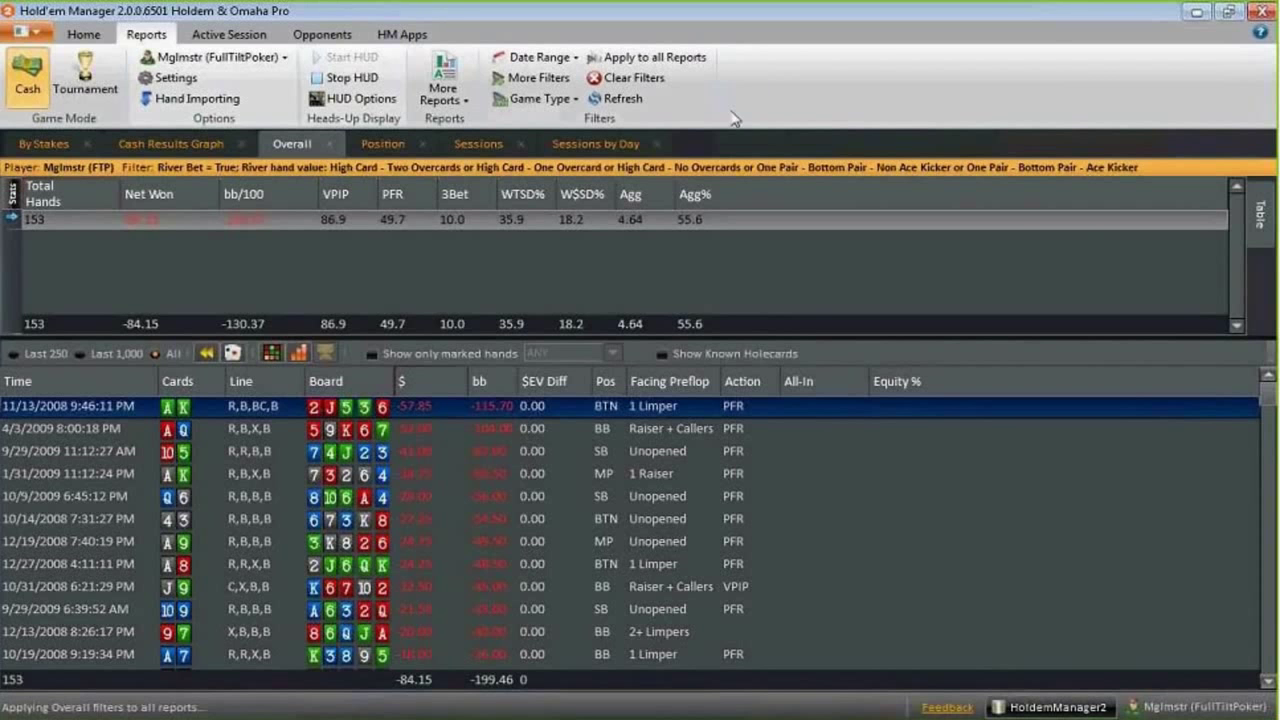
{"action": "left_click", "coordinate": [375, 148]}
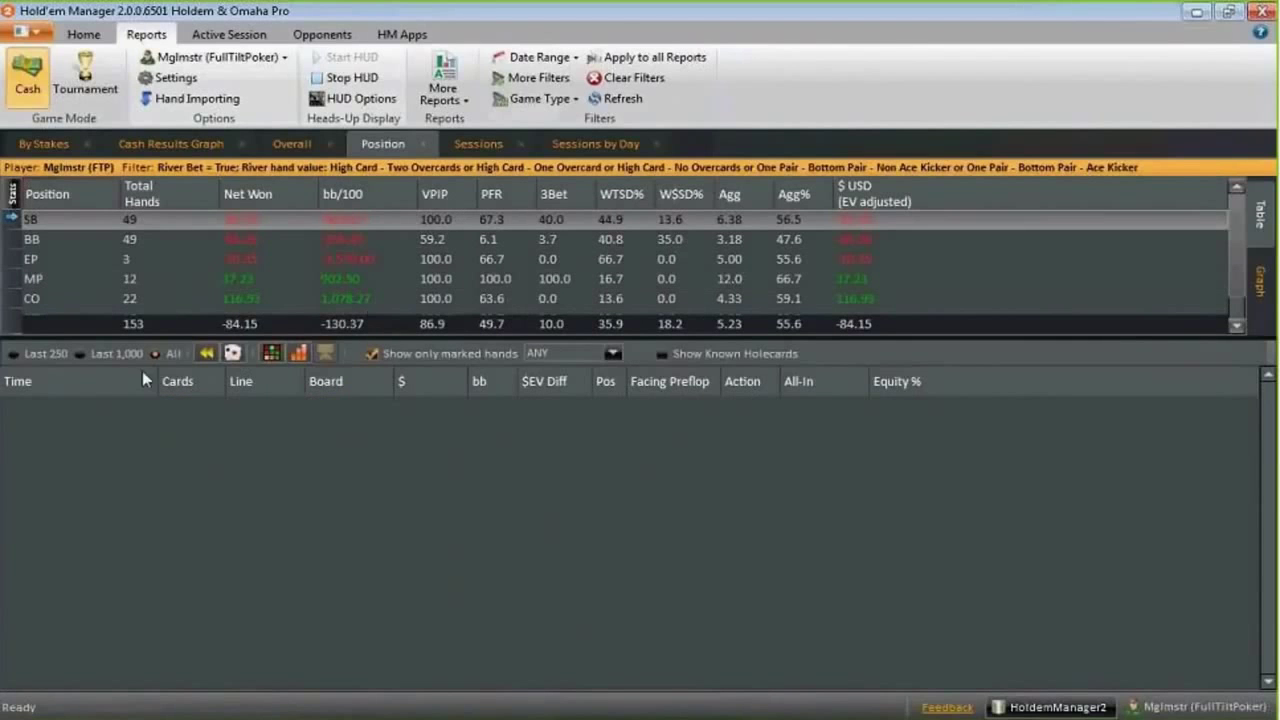
{"action": "left_click_drag", "start_coordinate": [1132, 339], "coordinate": [1130, 384]}
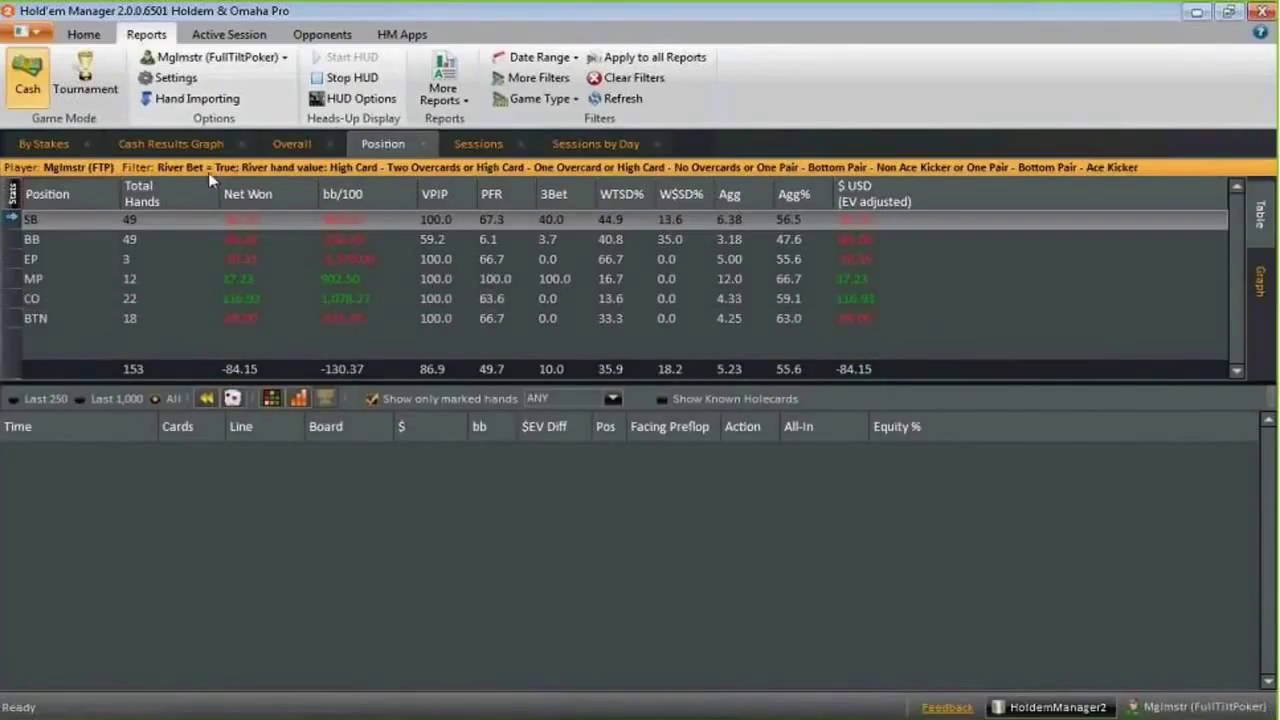
Clear the filters across all reports and stop limiting the Position report's hand list to marked hands
{"action": "left_click", "coordinate": [648, 80]}
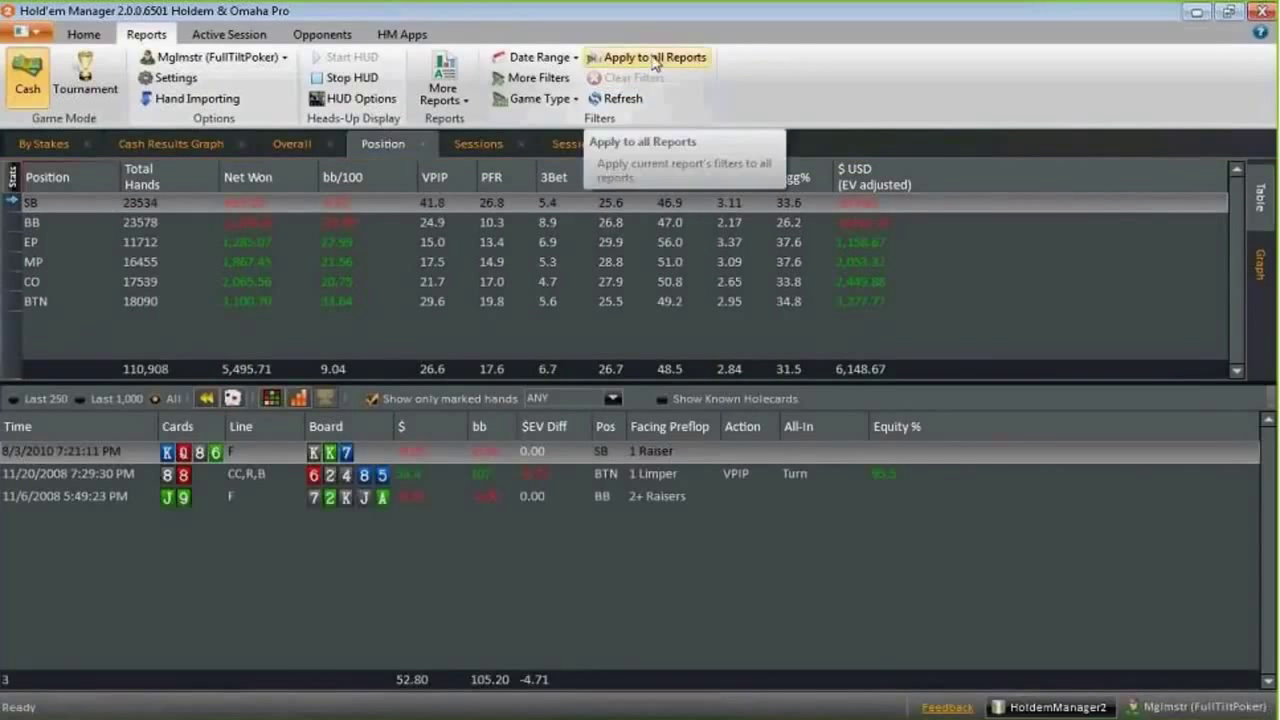
{"action": "left_click", "coordinate": [656, 62]}
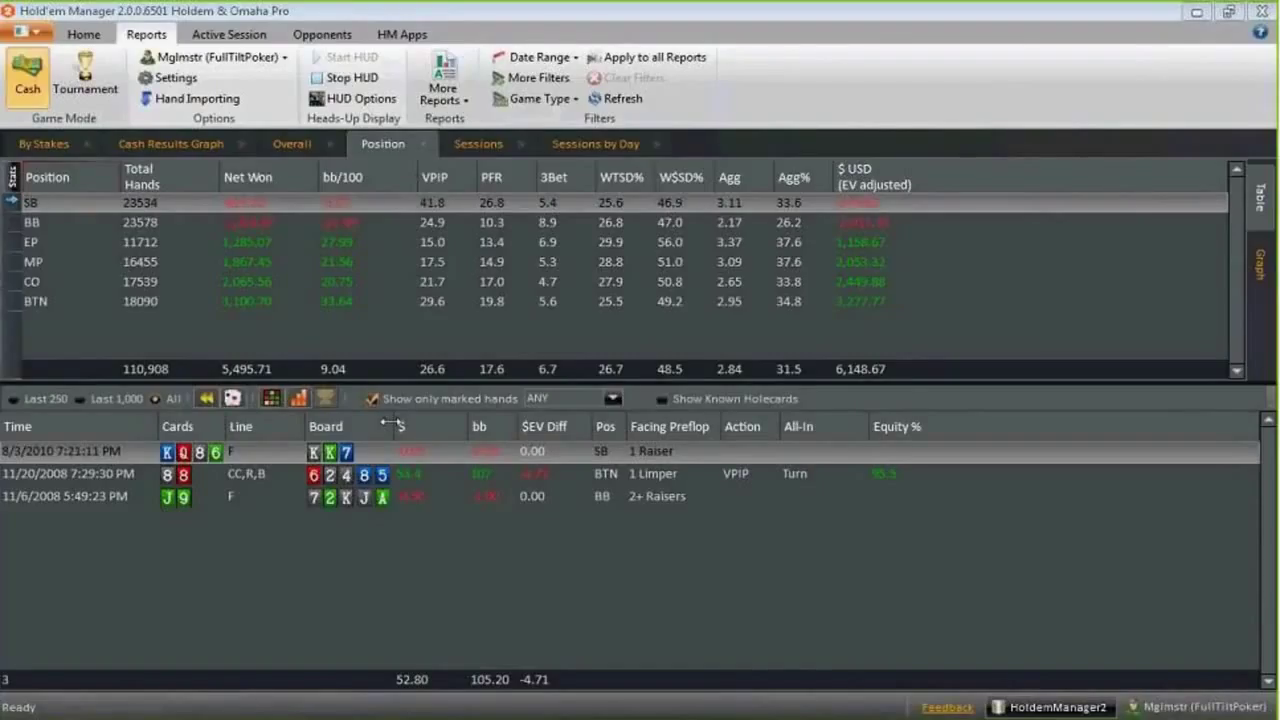
{"action": "left_click", "coordinate": [448, 398]}
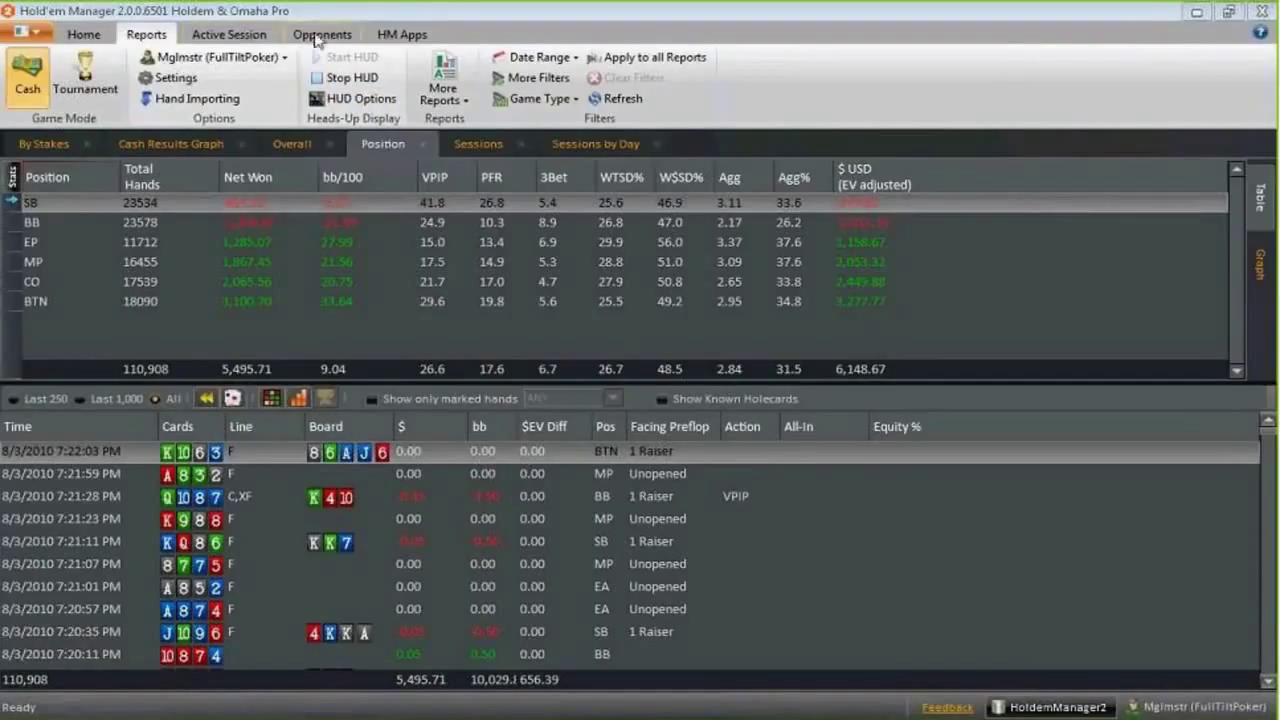
Remove the four NC.OrderedBadge entries from the displayed stats of the Default 2.0 HUD in the HUD options
{"action": "left_click", "coordinate": [350, 104]}
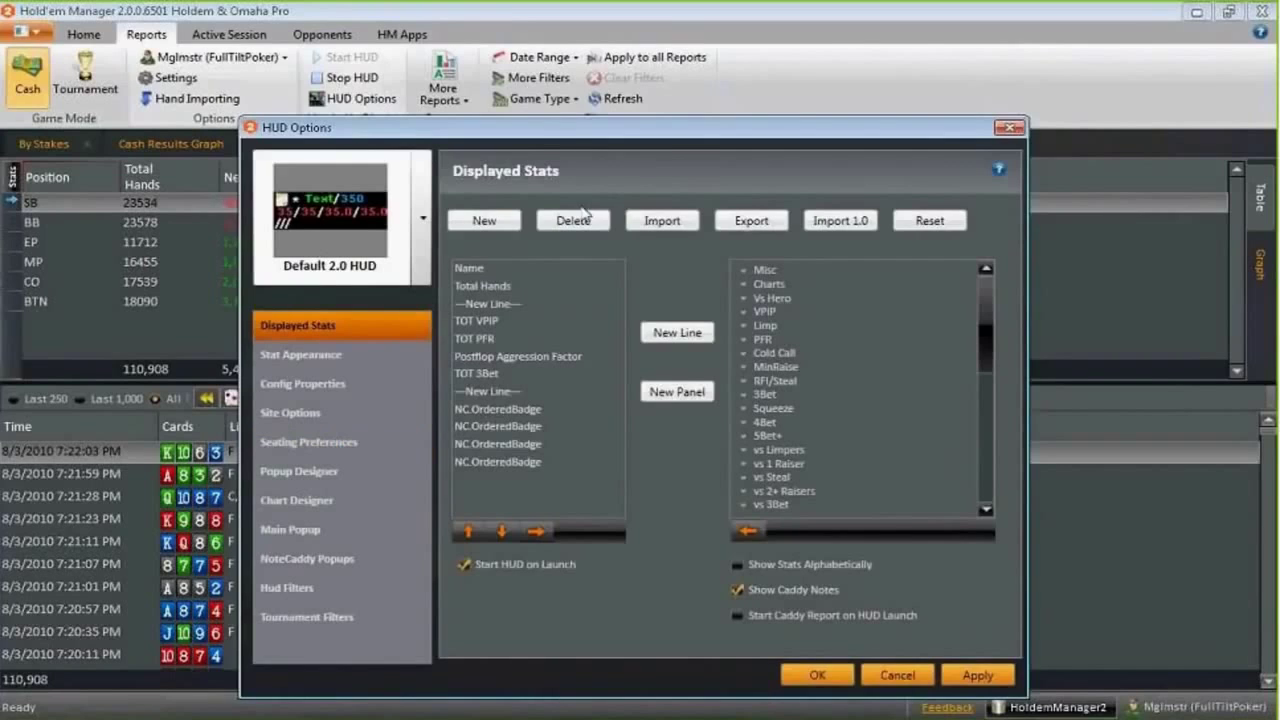
{"action": "left_click_drag", "start_coordinate": [697, 132], "coordinate": [722, 103]}
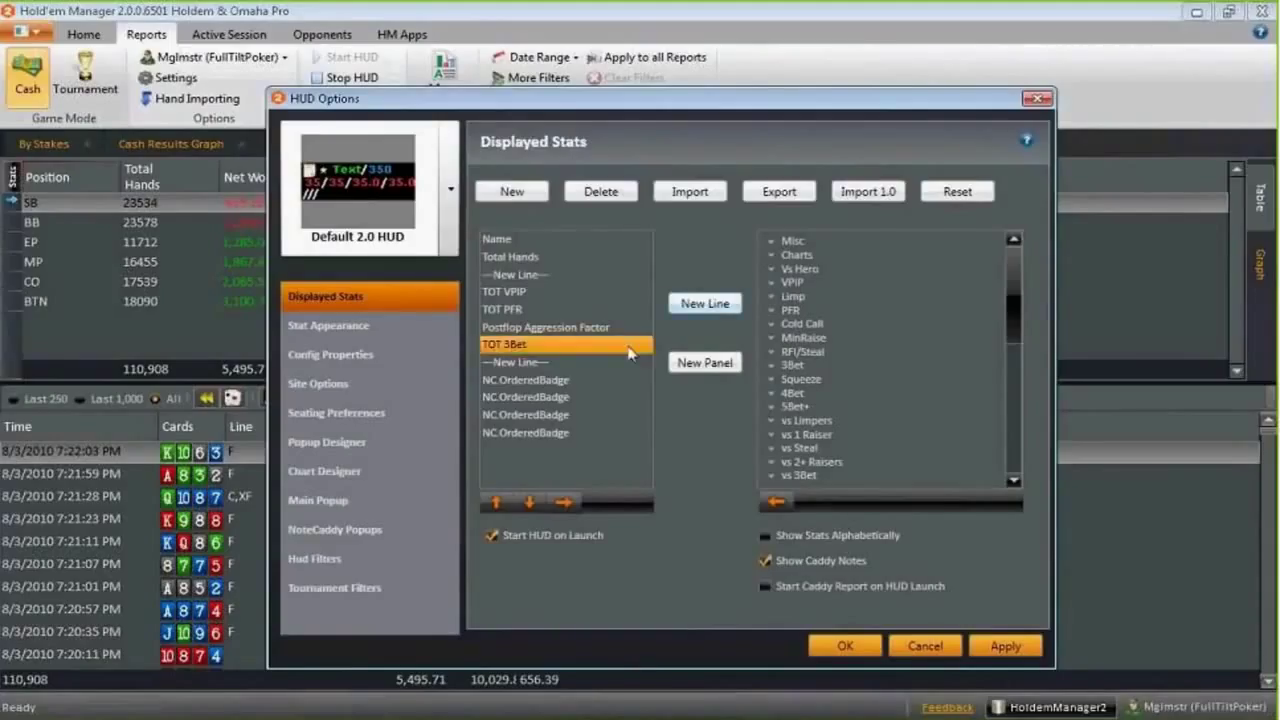
{"action": "left_click", "coordinate": [538, 385]}
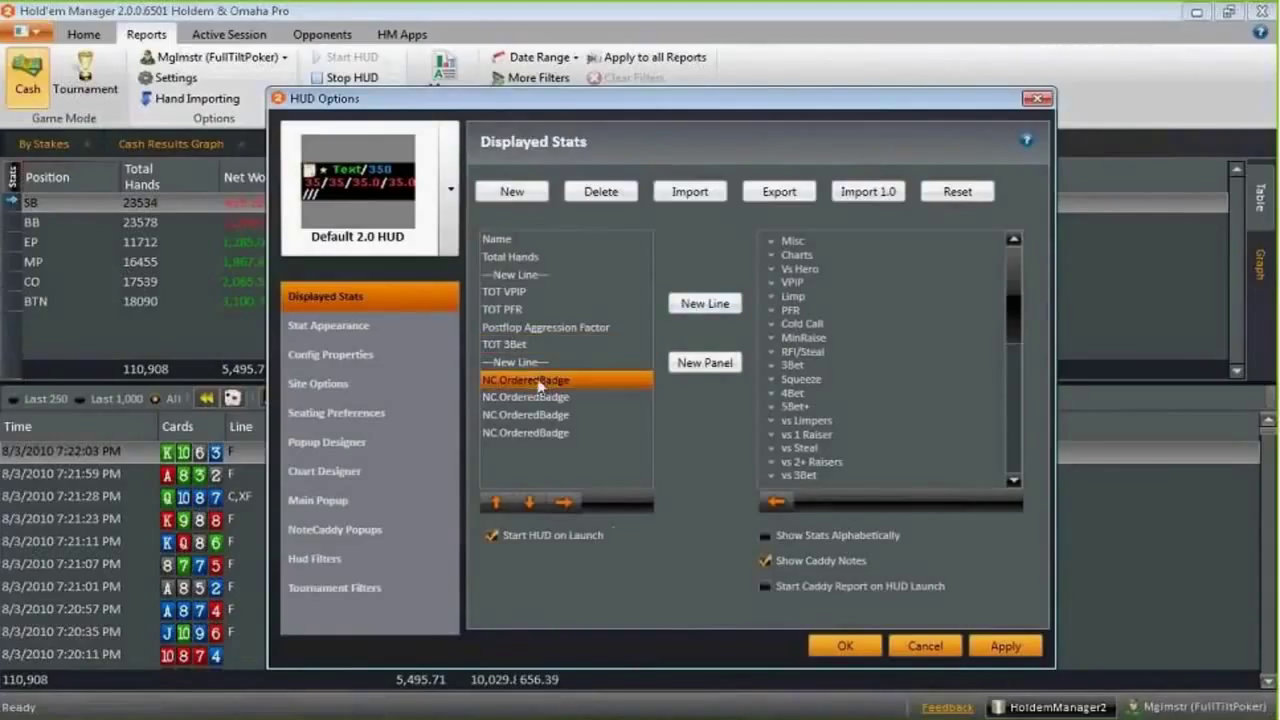
{"action": "left_click", "coordinate": [565, 504]}
{"action": "left_click", "coordinate": [565, 504]}
{"action": "left_click", "coordinate": [565, 504]}
{"action": "left_click", "coordinate": [565, 504]}
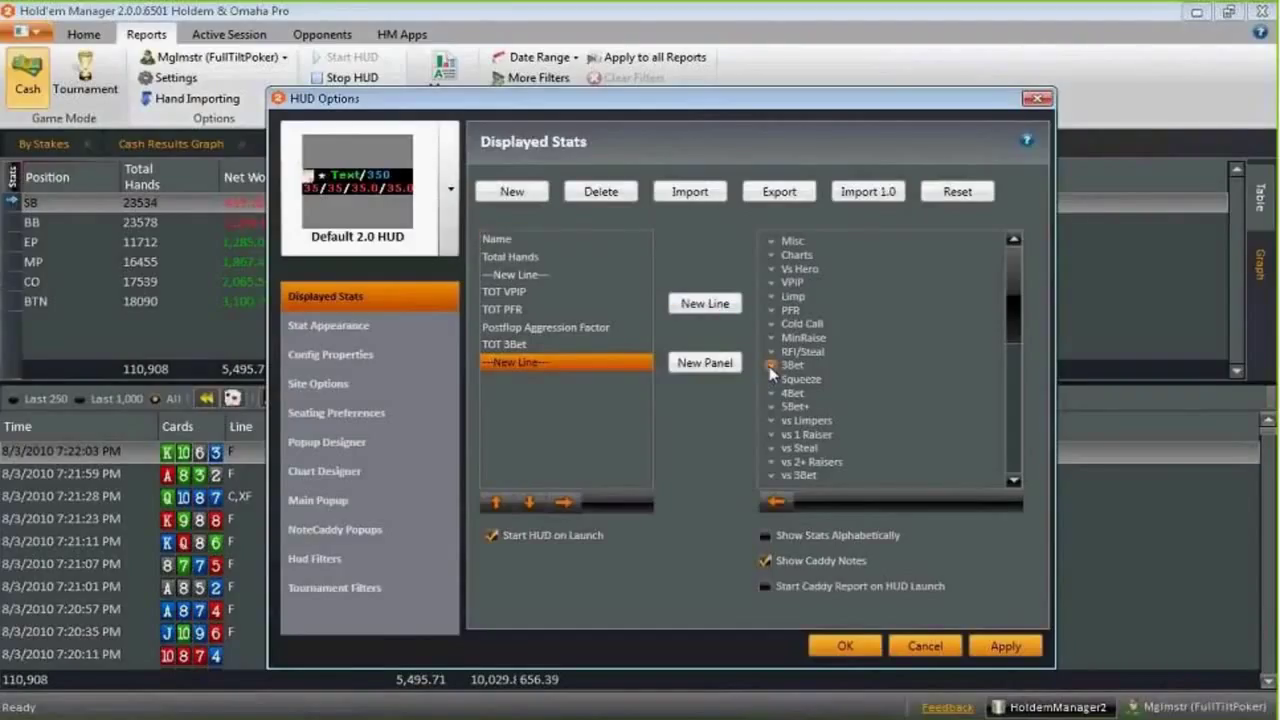
Add the TOT, EP, MP and CO Squeeze stats to the last line of the HUD
{"action": "scroll", "coordinate": [771, 370], "scroll_direction": "down", "scroll_amount": 8}
{"action": "scroll", "coordinate": [882, 401], "scroll_direction": "up", "scroll_amount": 1}
{"action": "scroll", "coordinate": [882, 401], "scroll_direction": "up", "scroll_amount": 7}
{"action": "left_click", "coordinate": [771, 380]}
{"action": "left_click", "coordinate": [846, 396]}
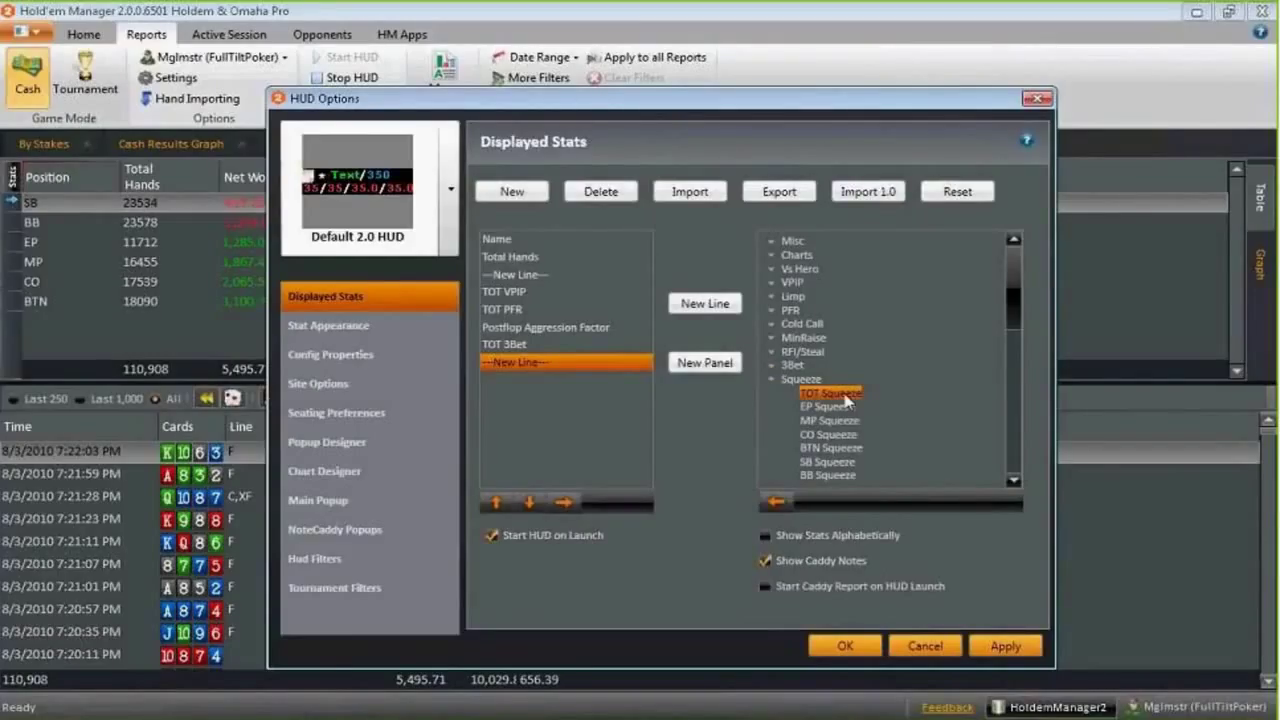
{"action": "double_click", "coordinate": [846, 396]}
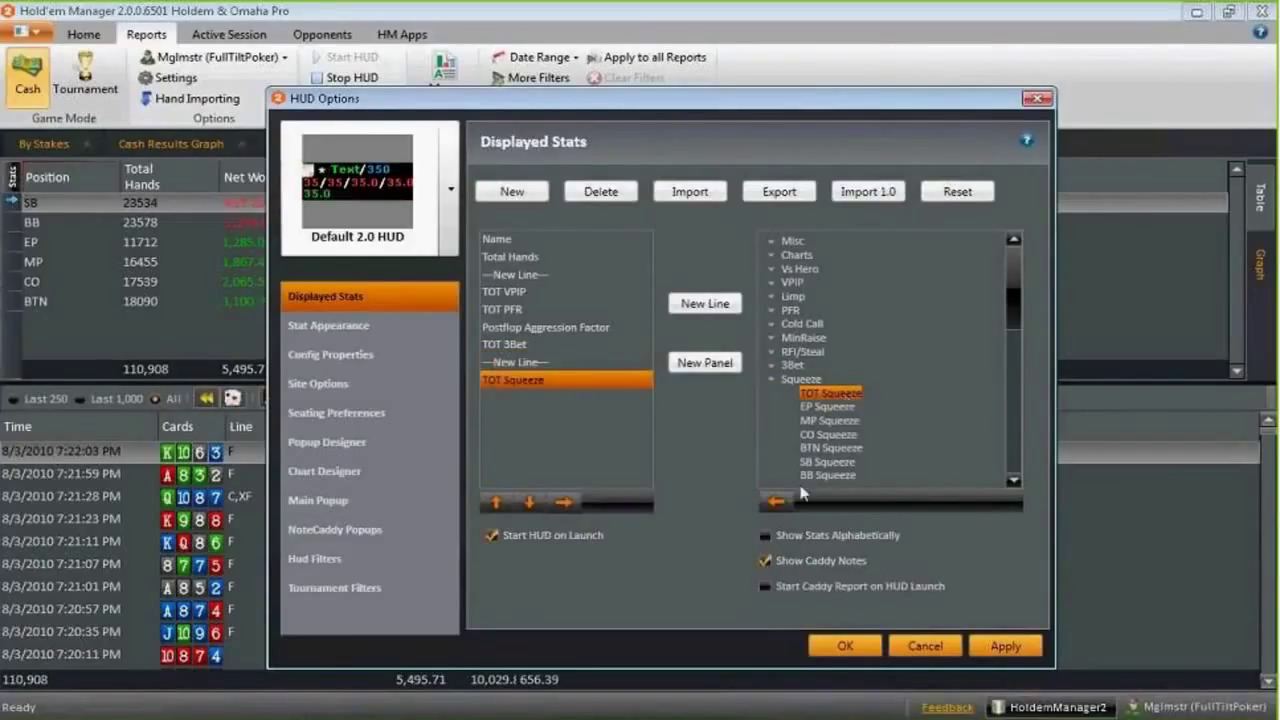
{"action": "double_click", "coordinate": [838, 410]}
{"action": "double_click", "coordinate": [834, 421]}
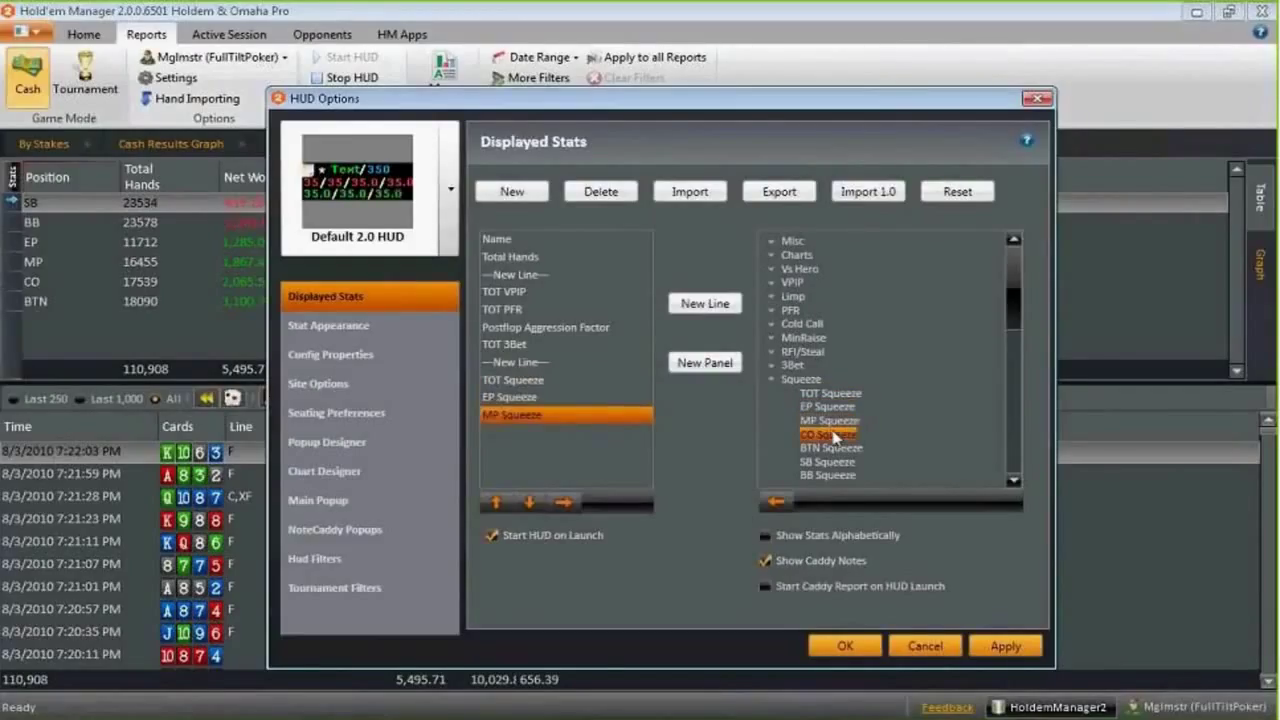
{"action": "double_click", "coordinate": [830, 435]}
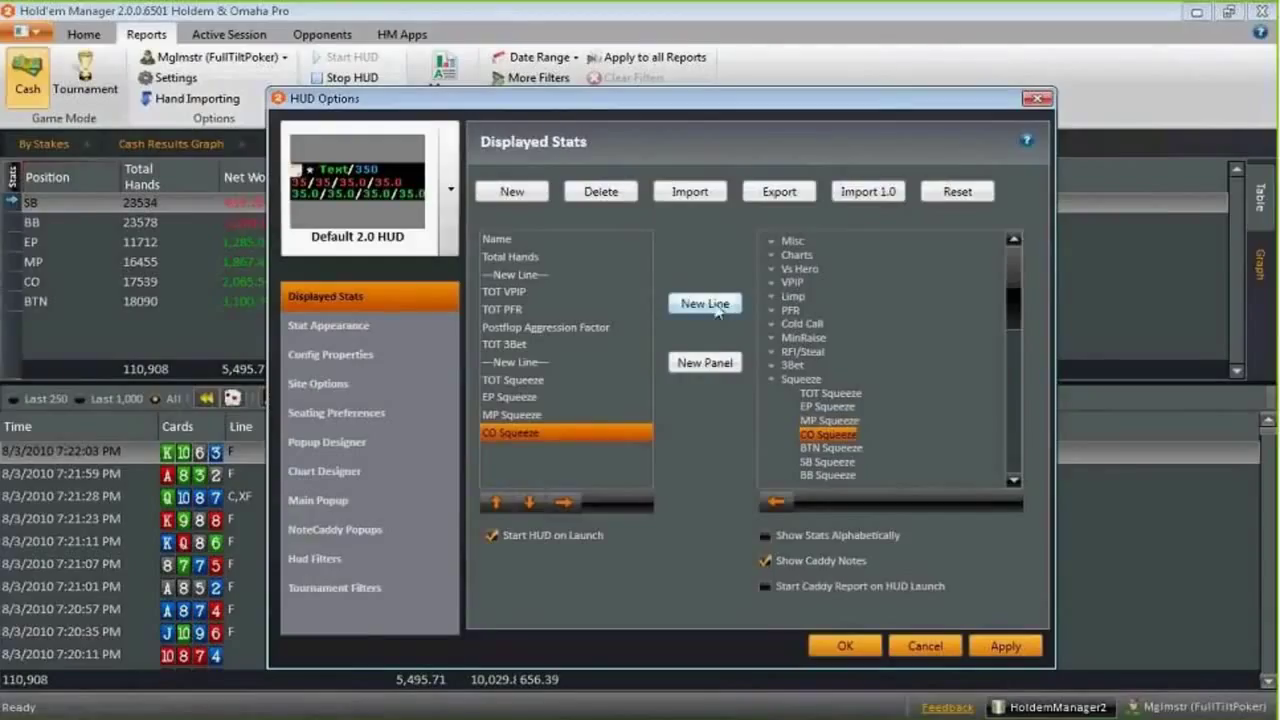
Add a new HUD line with TOT Cold Call Raiser, EP Cold Call Raiser and EP Call vs UTG (Full Ring)
{"action": "left_click", "coordinate": [716, 306]}
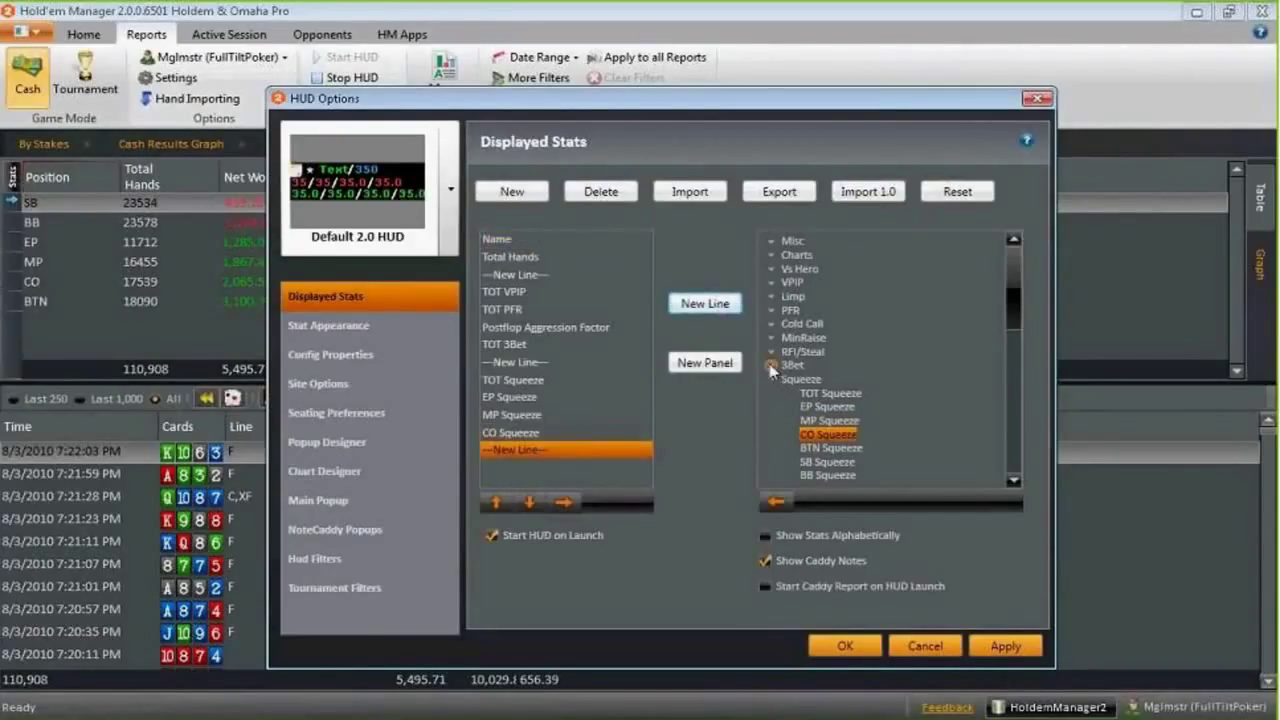
{"action": "left_click", "coordinate": [771, 325]}
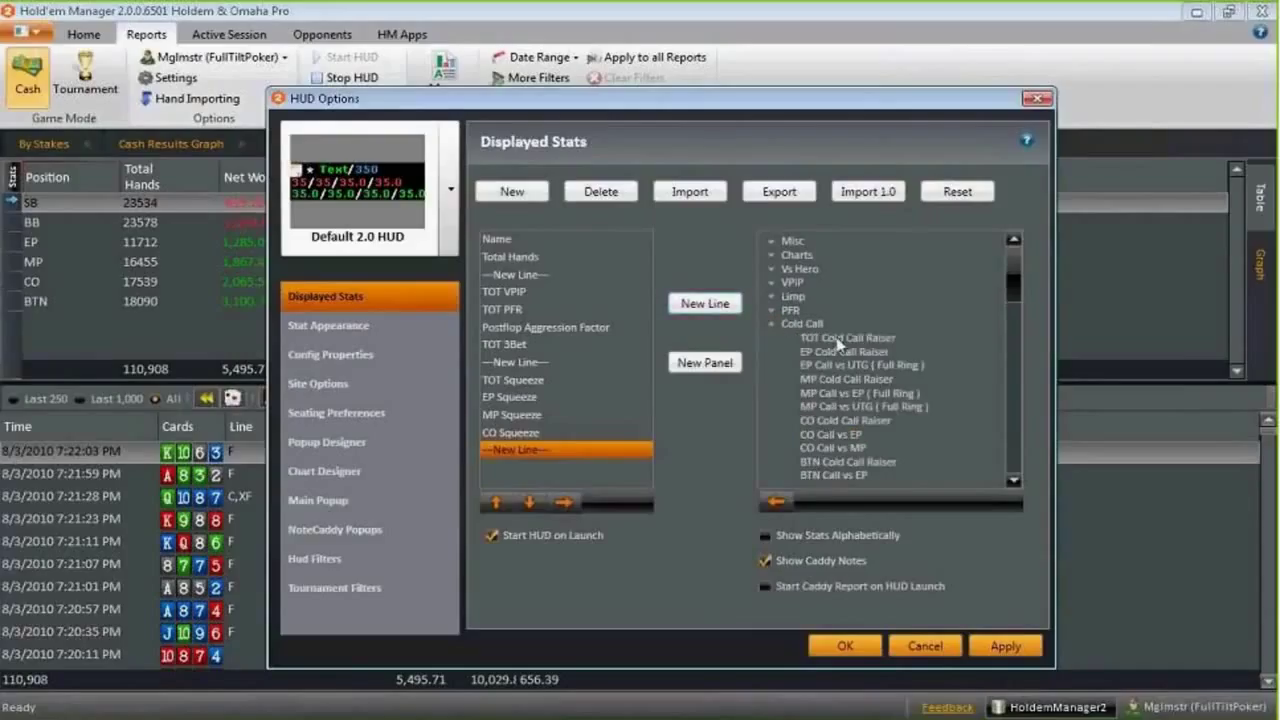
{"action": "double_click", "coordinate": [838, 341]}
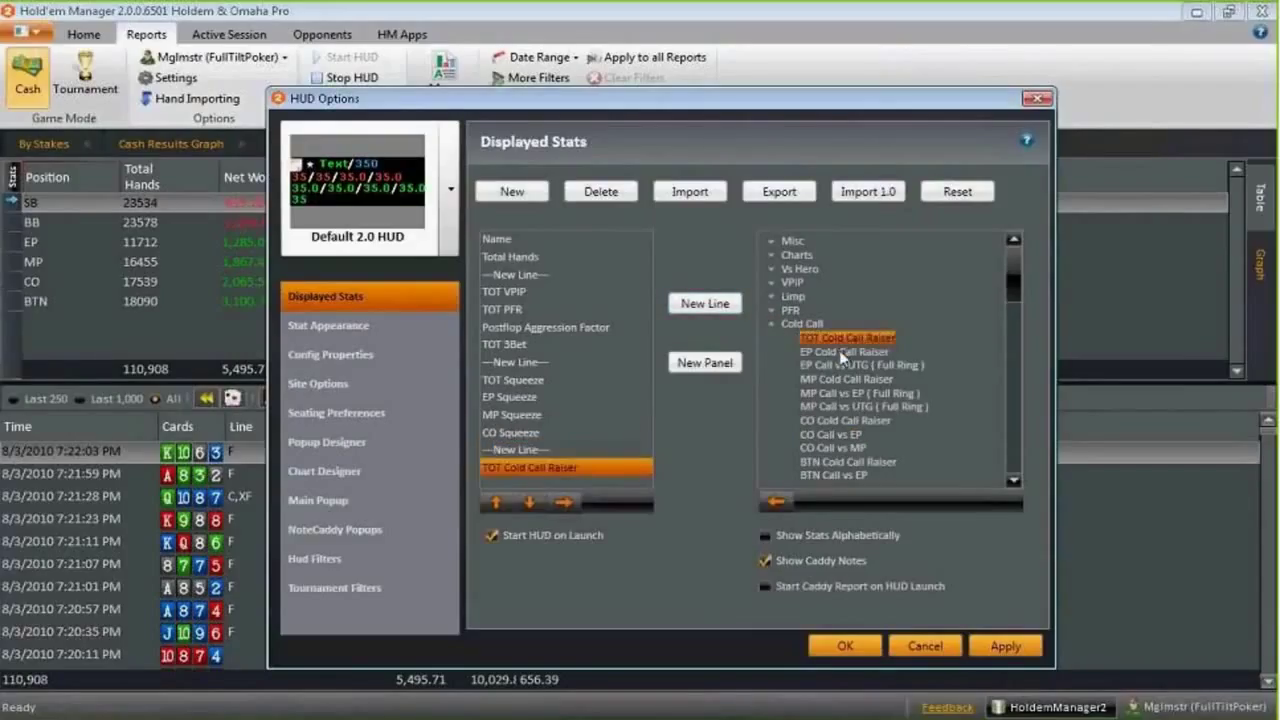
{"action": "double_click", "coordinate": [842, 352]}
{"action": "double_click", "coordinate": [841, 363]}
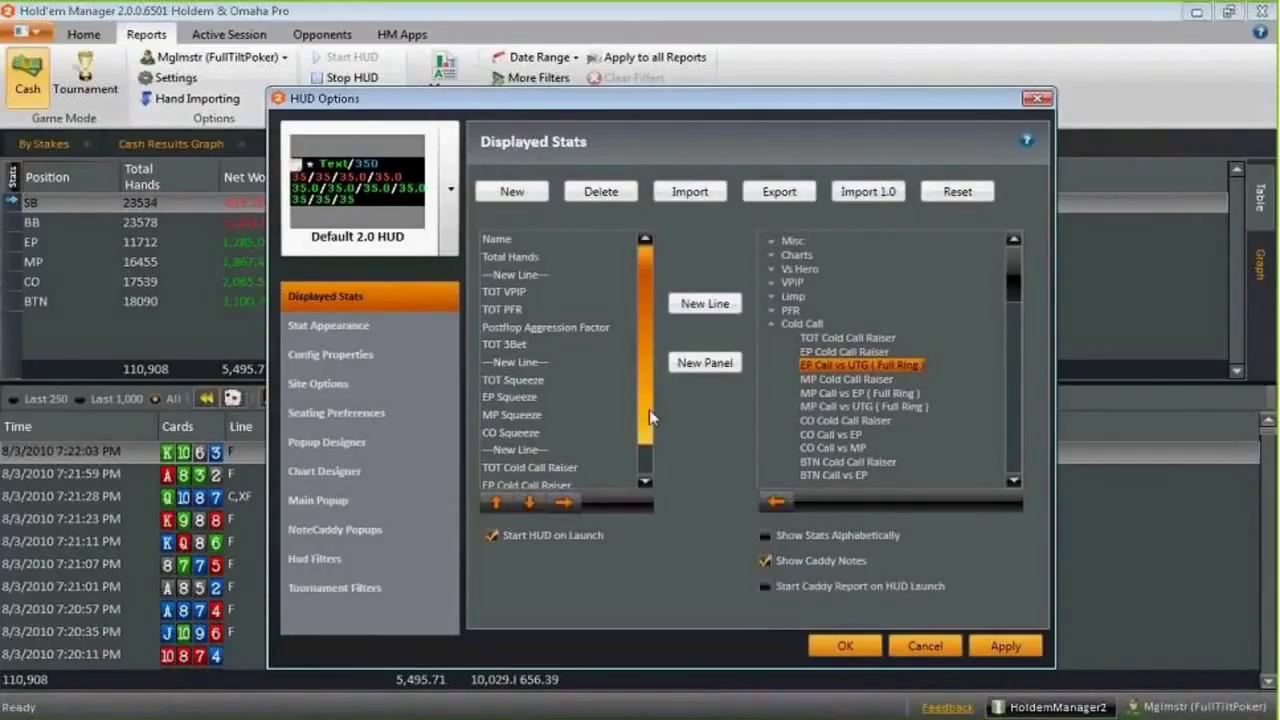
Review the appearance settings of the Name stat and browse its default color range presets
{"action": "left_click", "coordinate": [556, 385]}
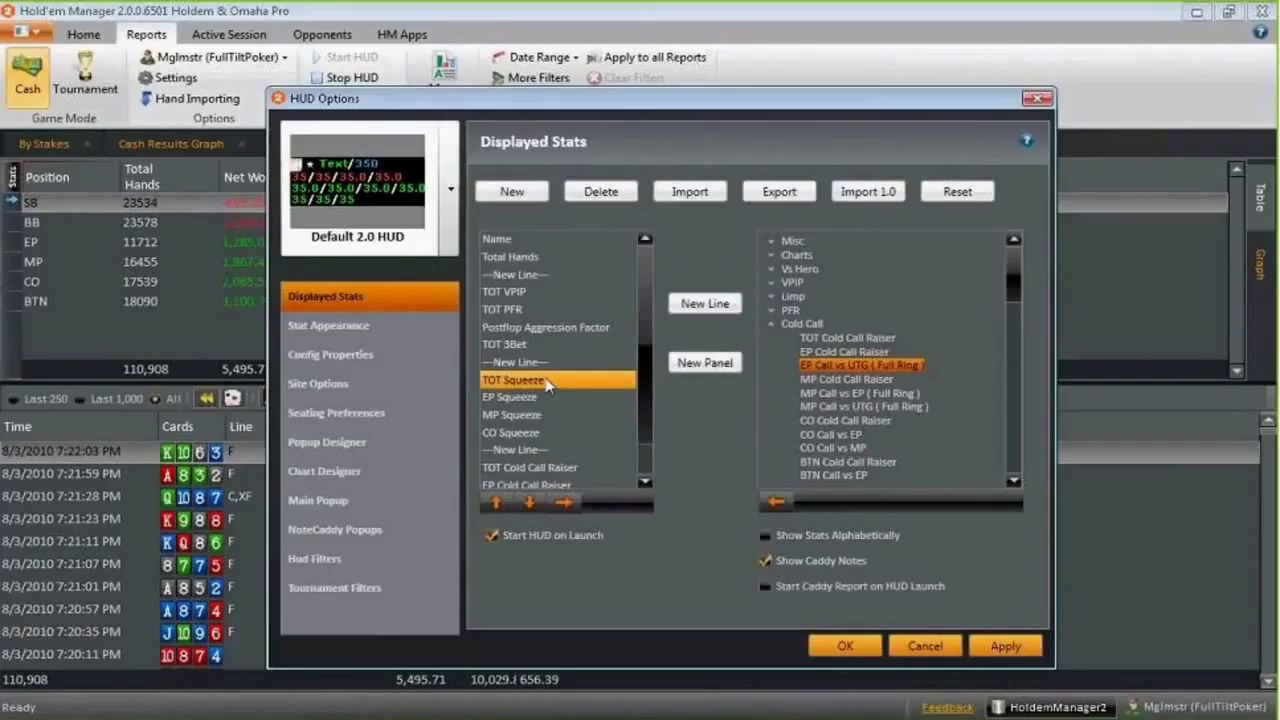
{"action": "left_click", "coordinate": [384, 323]}
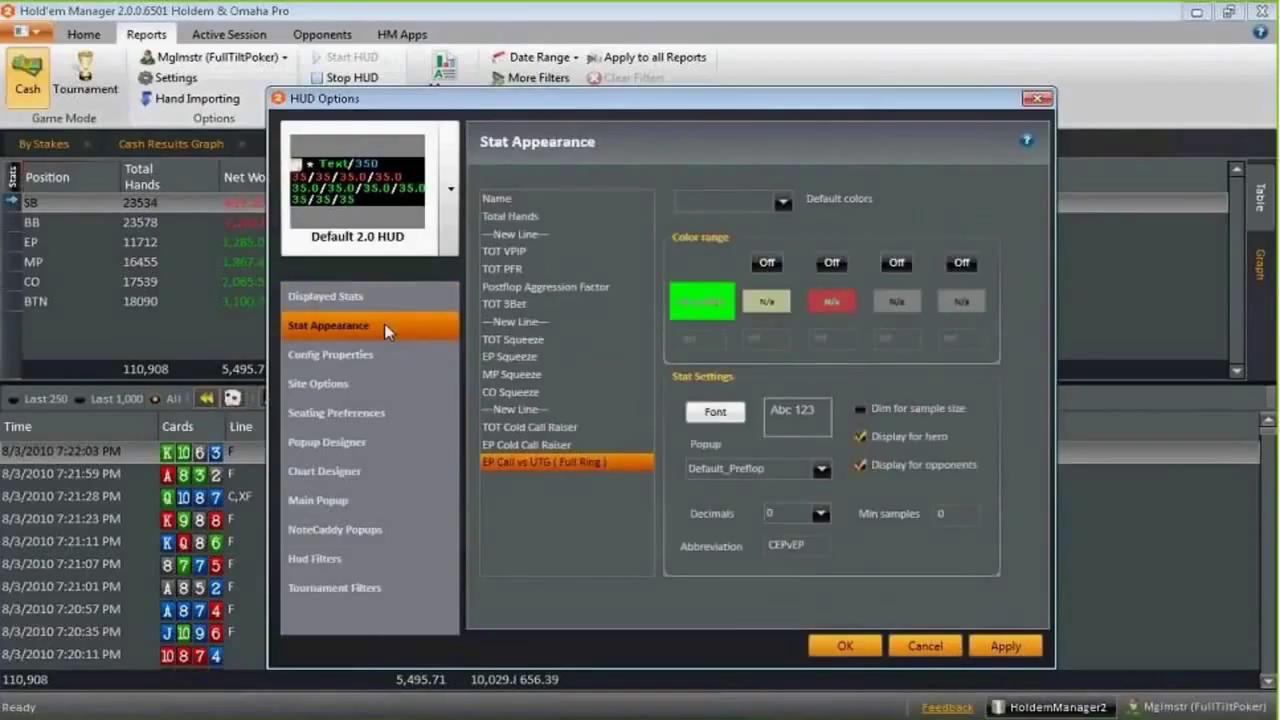
{"action": "left_click", "coordinate": [532, 200]}
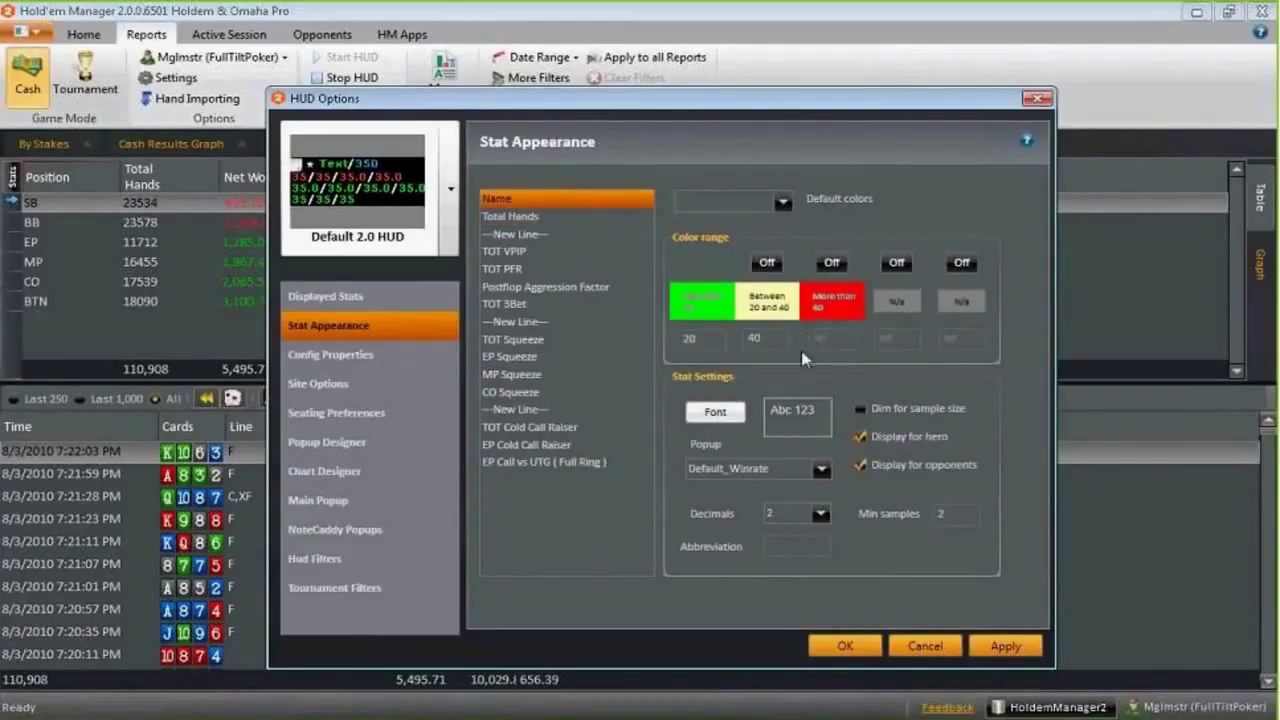
{"action": "left_click", "coordinate": [783, 202]}
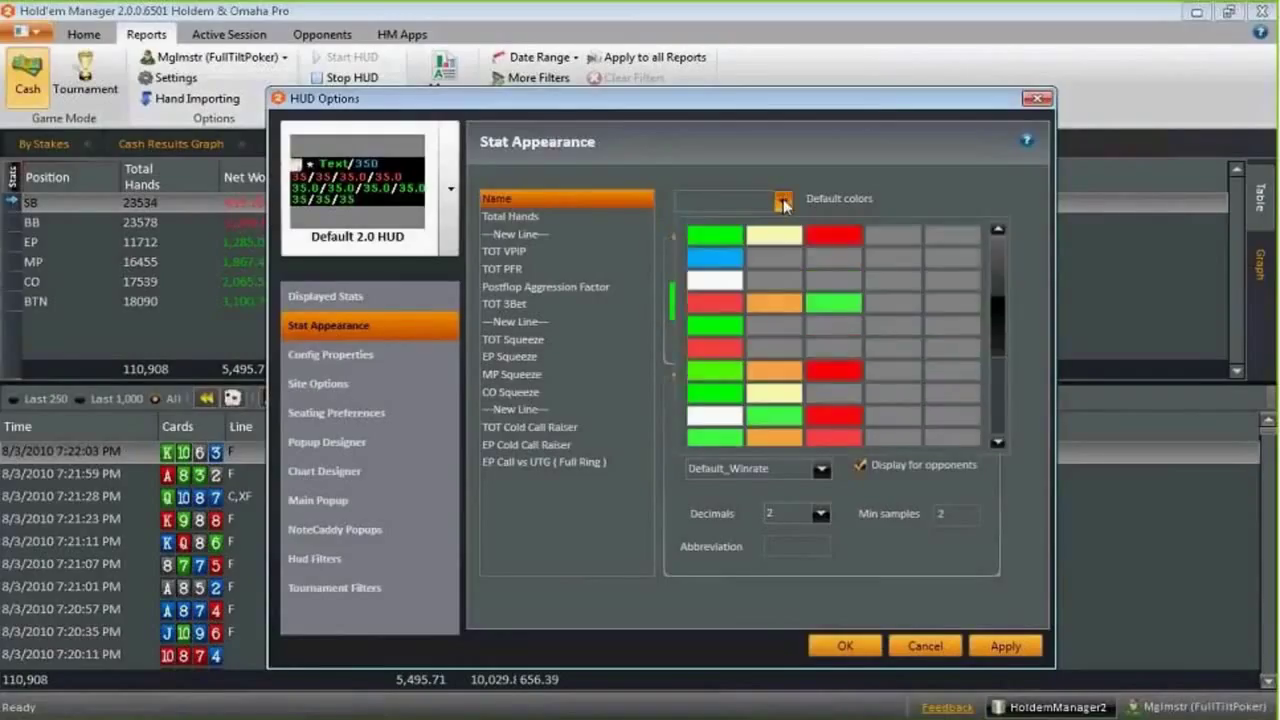
{"action": "scroll", "coordinate": [778, 400], "scroll_direction": "down", "scroll_amount": 1}
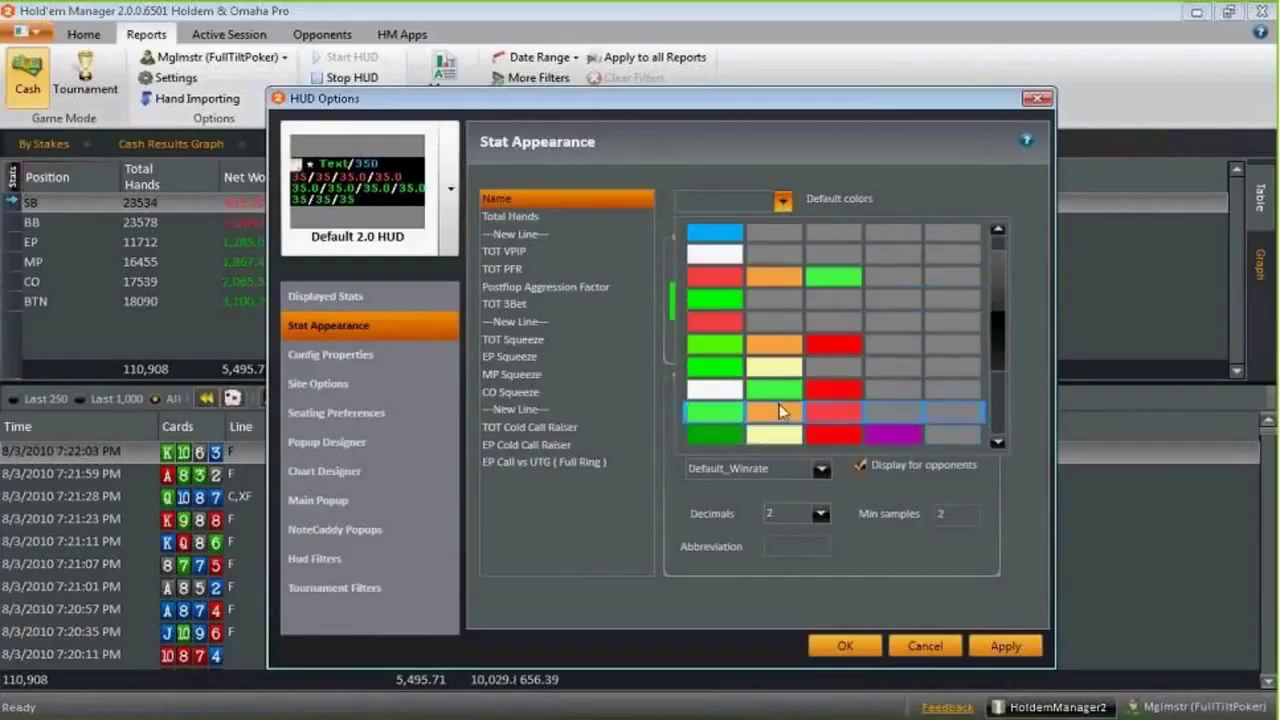
{"action": "left_click", "coordinate": [869, 168]}
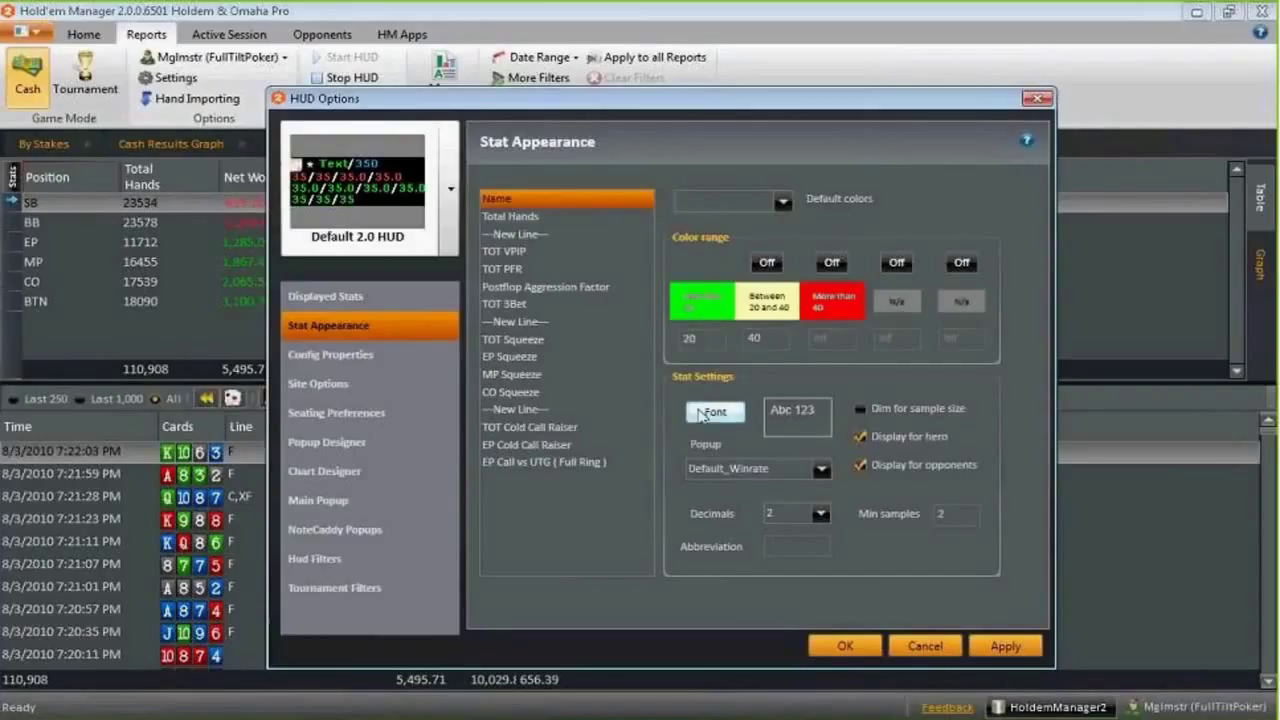
Set the TOT VPIP stat's font size to 16 and look through its available popups
{"action": "left_click", "coordinate": [519, 253]}
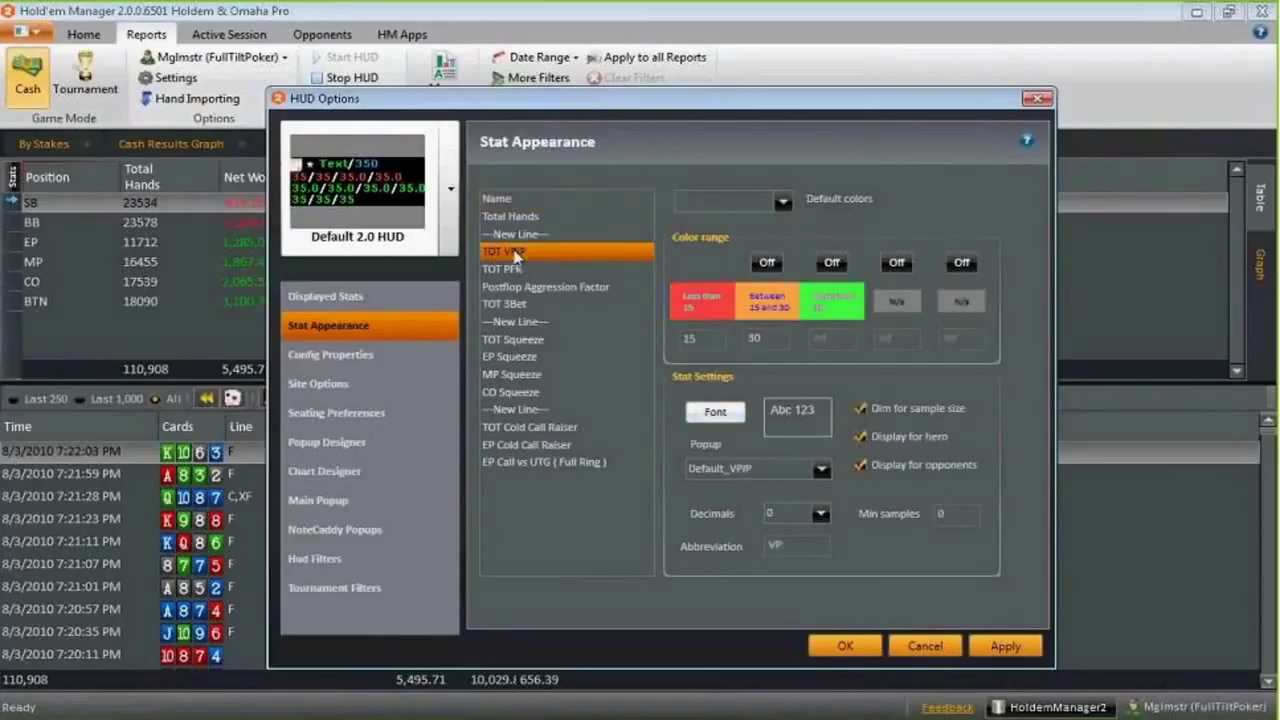
{"action": "left_click", "coordinate": [716, 412]}
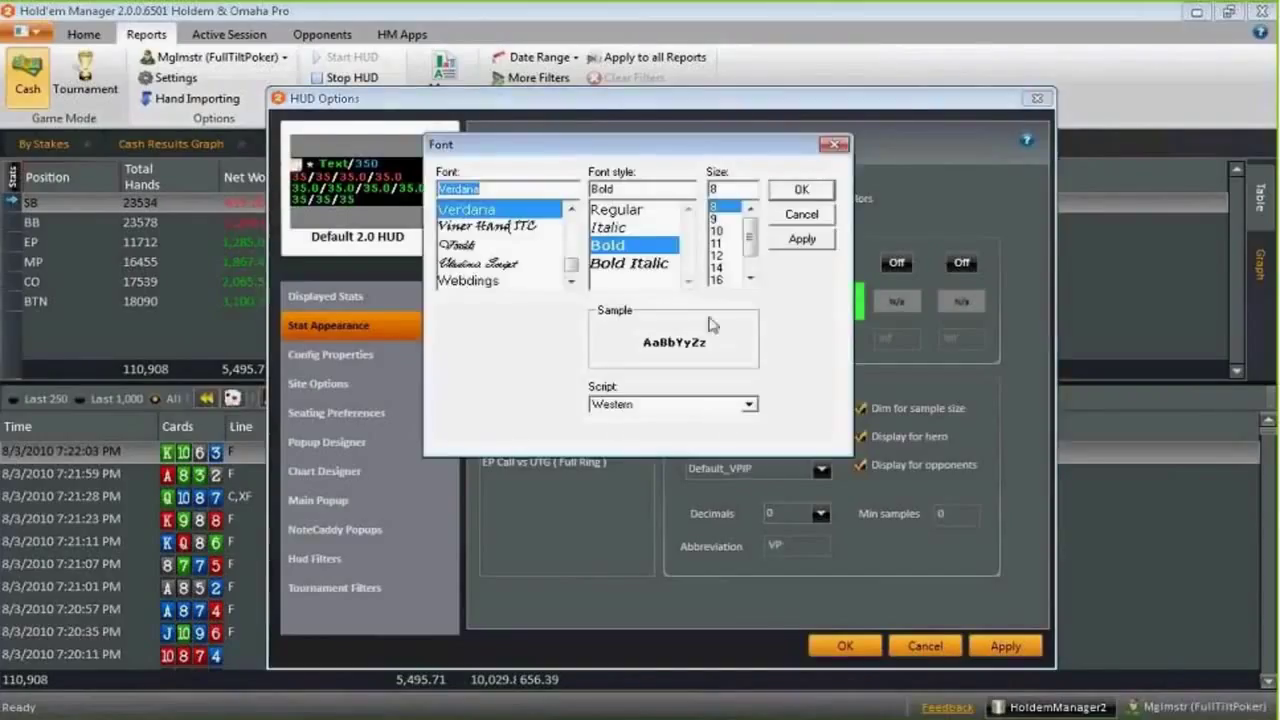
{"action": "left_click", "coordinate": [720, 280]}
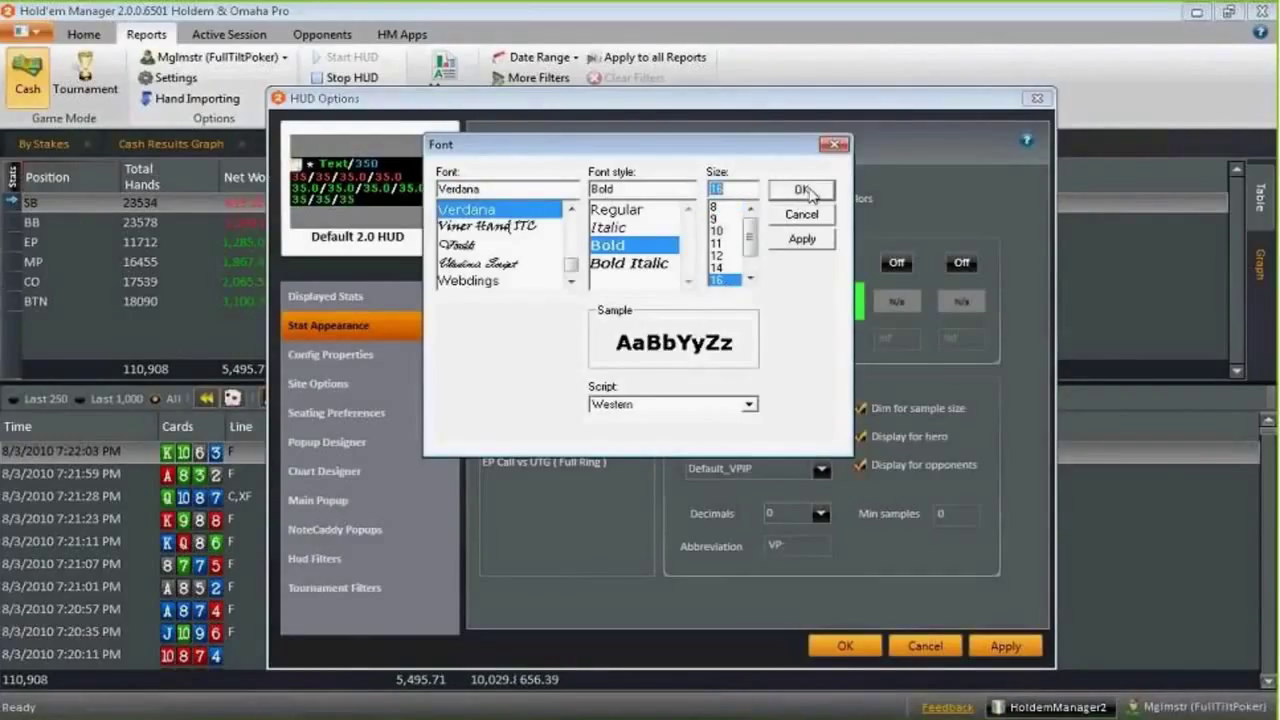
{"action": "left_click", "coordinate": [803, 190]}
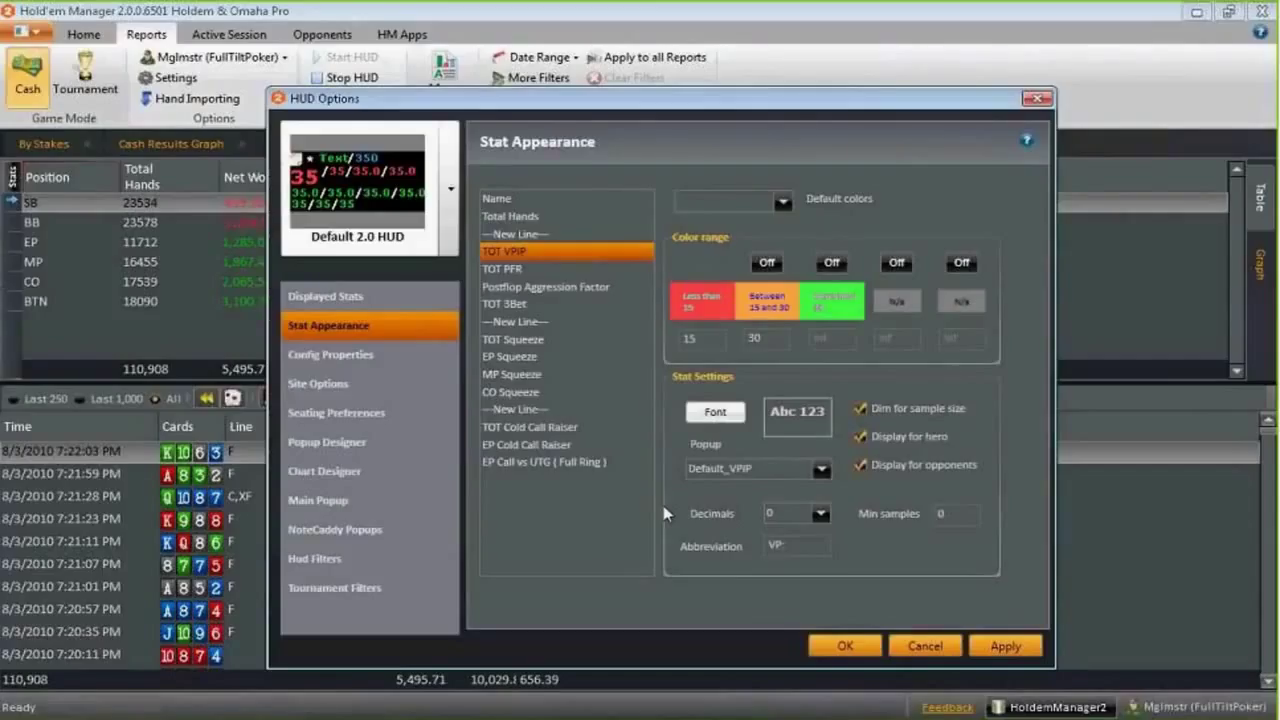
{"action": "left_click", "coordinate": [788, 475]}
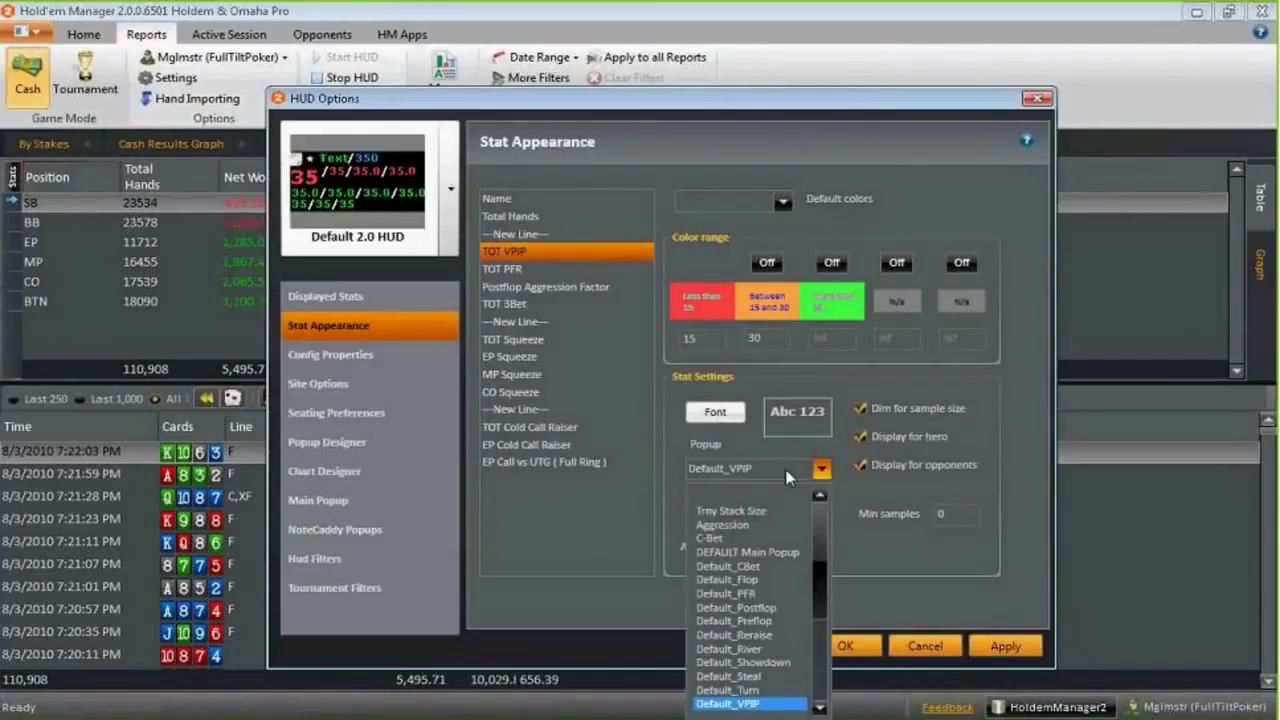
{"action": "left_click", "coordinate": [787, 476]}
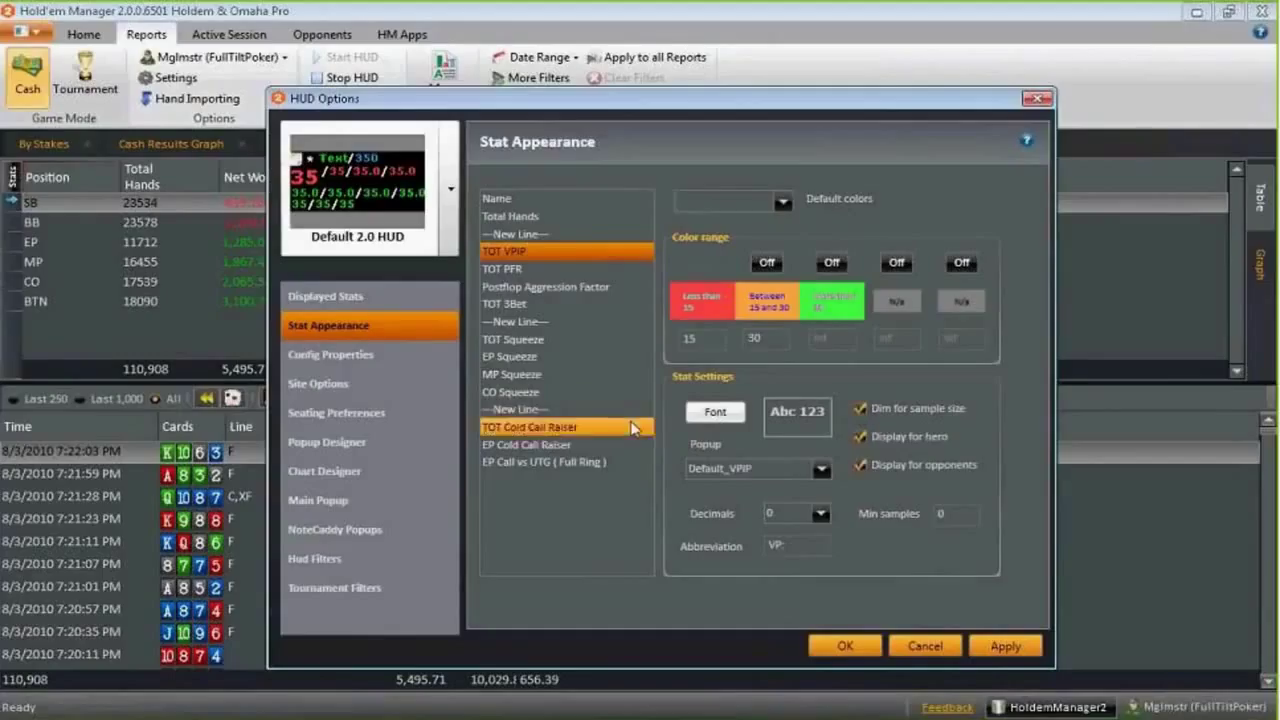
Remove the Squeeze stats, the line break after them and the cold call stats from the displayed HUD stats
{"action": "left_click", "coordinate": [374, 297]}
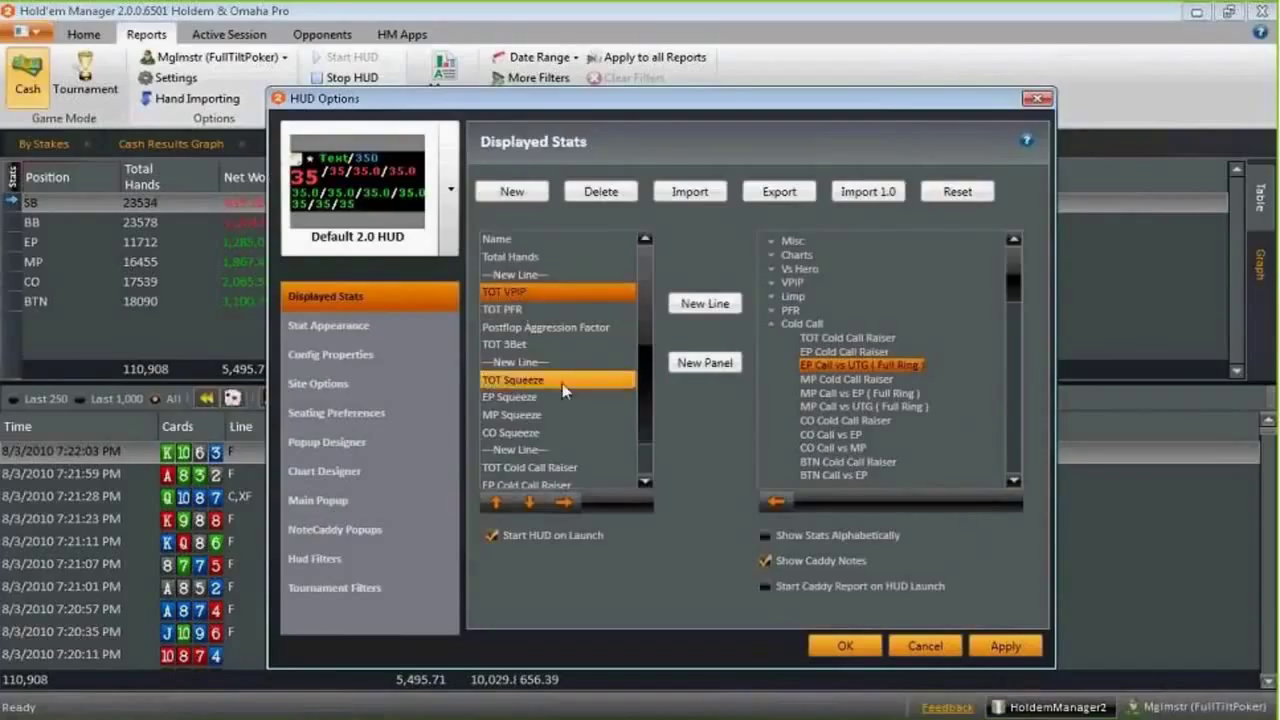
{"action": "scroll", "coordinate": [525, 385], "scroll_direction": "down", "scroll_amount": 2}
{"action": "left_click", "coordinate": [518, 385]}
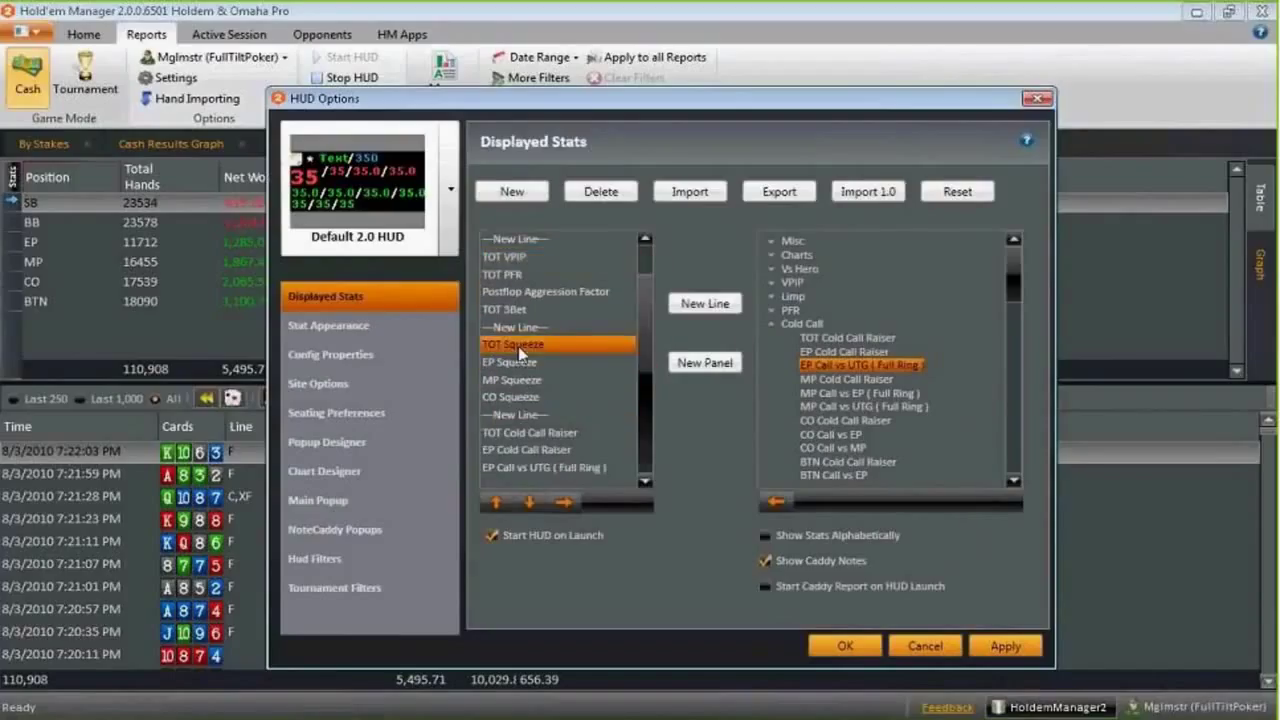
{"action": "left_click", "coordinate": [568, 507]}
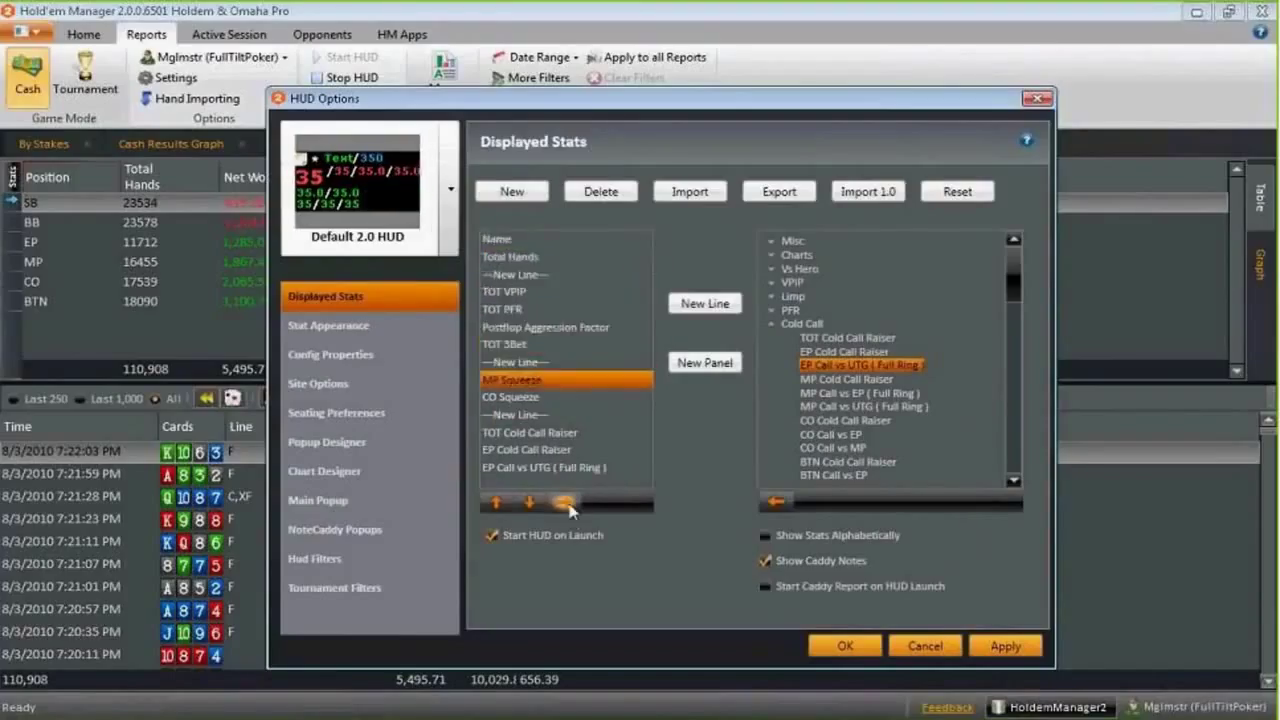
{"action": "left_click", "coordinate": [565, 505]}
{"action": "left_click", "coordinate": [565, 505]}
{"action": "left_click", "coordinate": [565, 505]}
{"action": "left_click", "coordinate": [565, 505]}
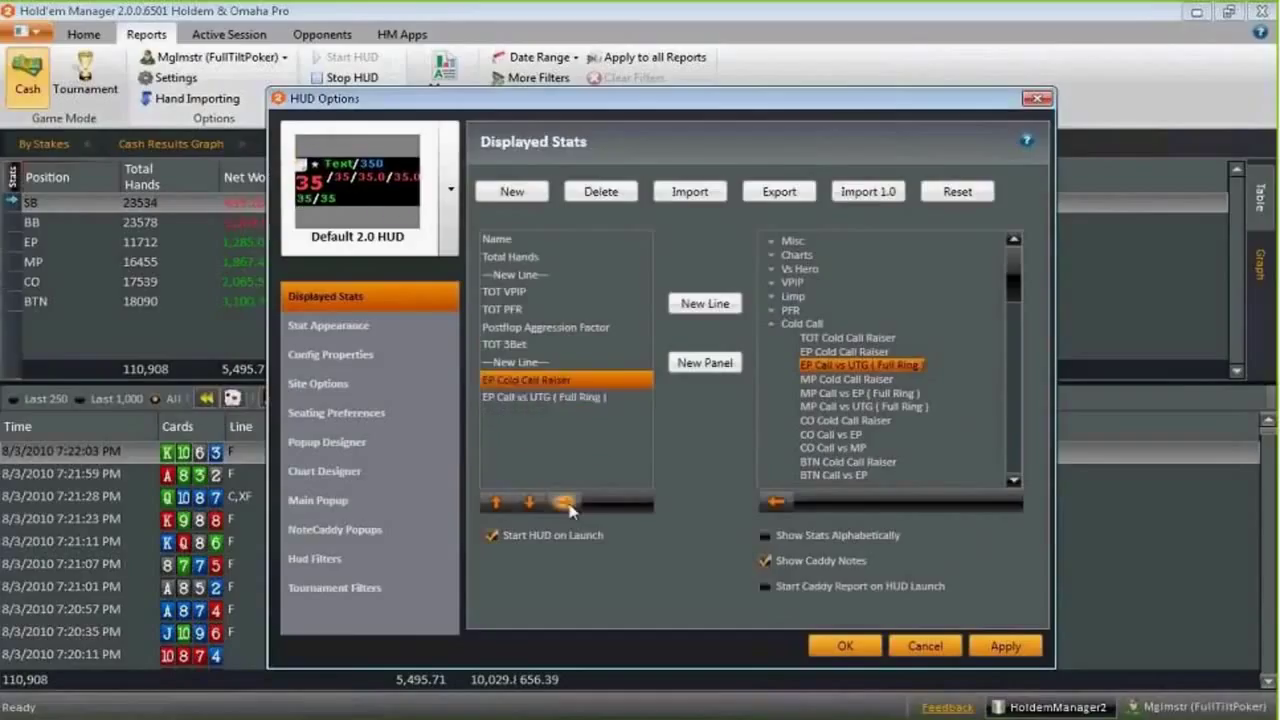
{"action": "left_click", "coordinate": [566, 505]}
{"action": "left_click", "coordinate": [566, 505]}
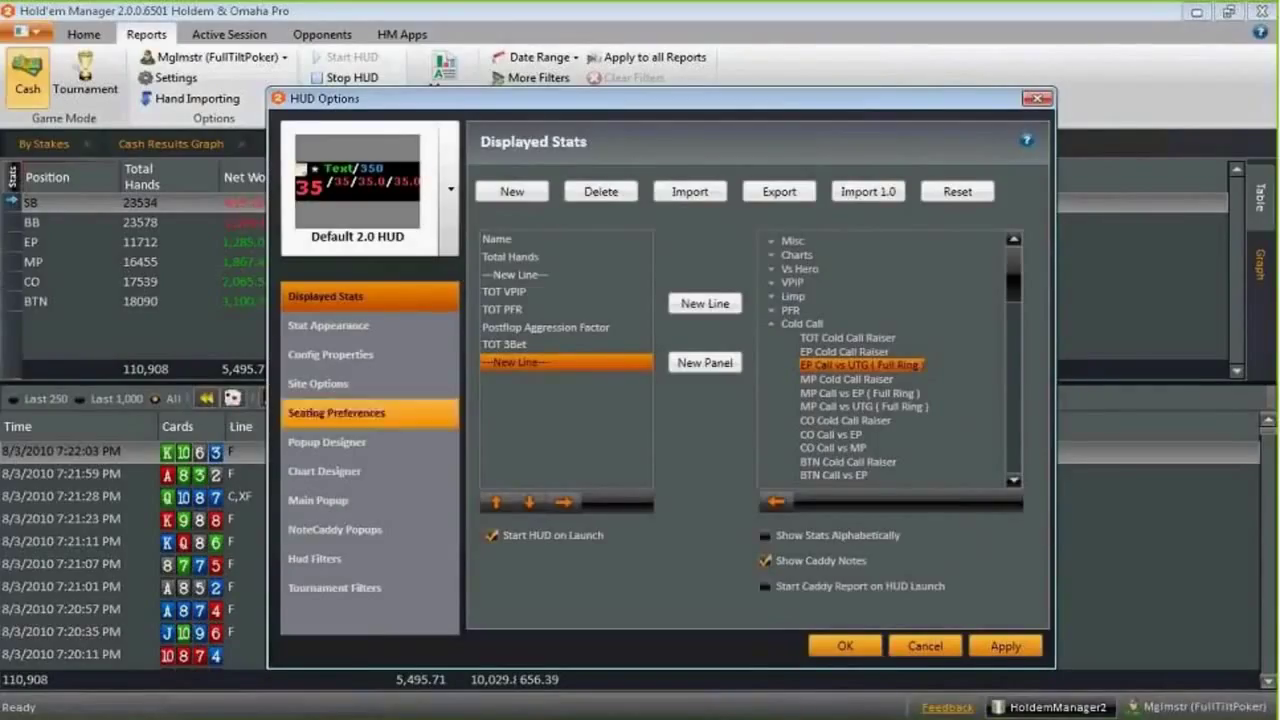
Look over the HUD's configuration properties and review the stat appearance settings of TOT VPIP
{"action": "left_click", "coordinate": [350, 355]}
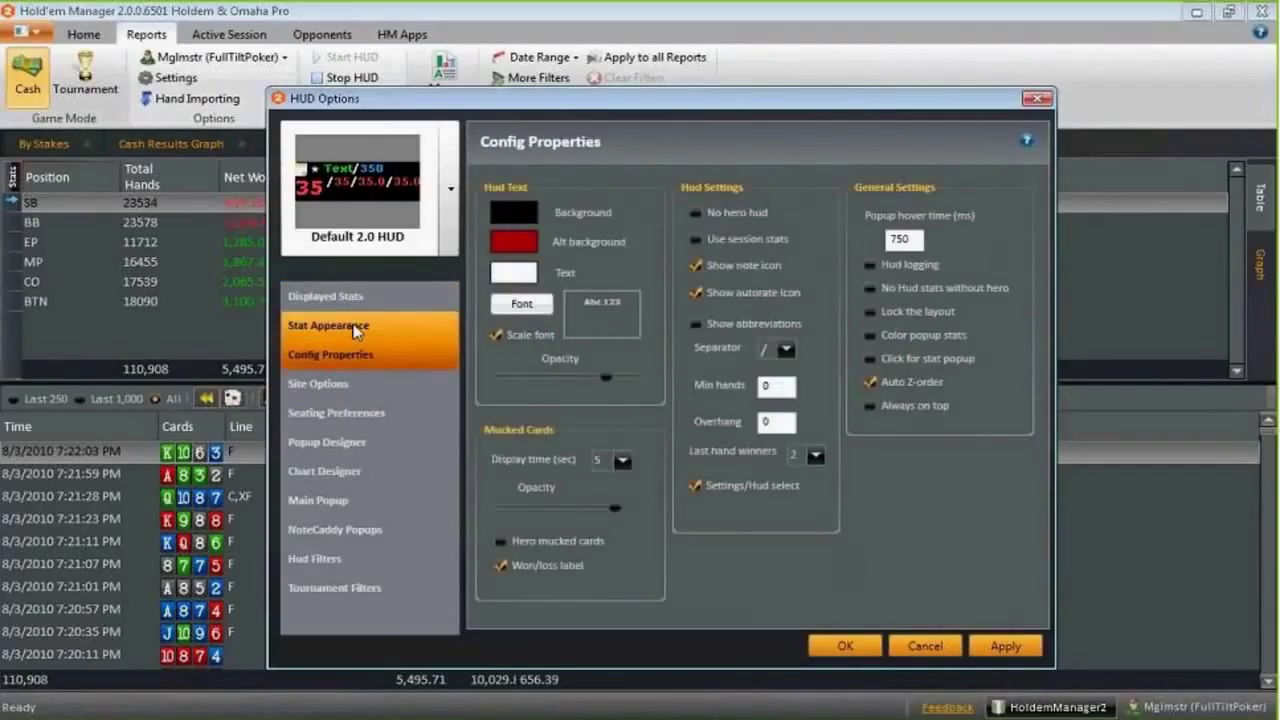
{"action": "left_click", "coordinate": [356, 331]}
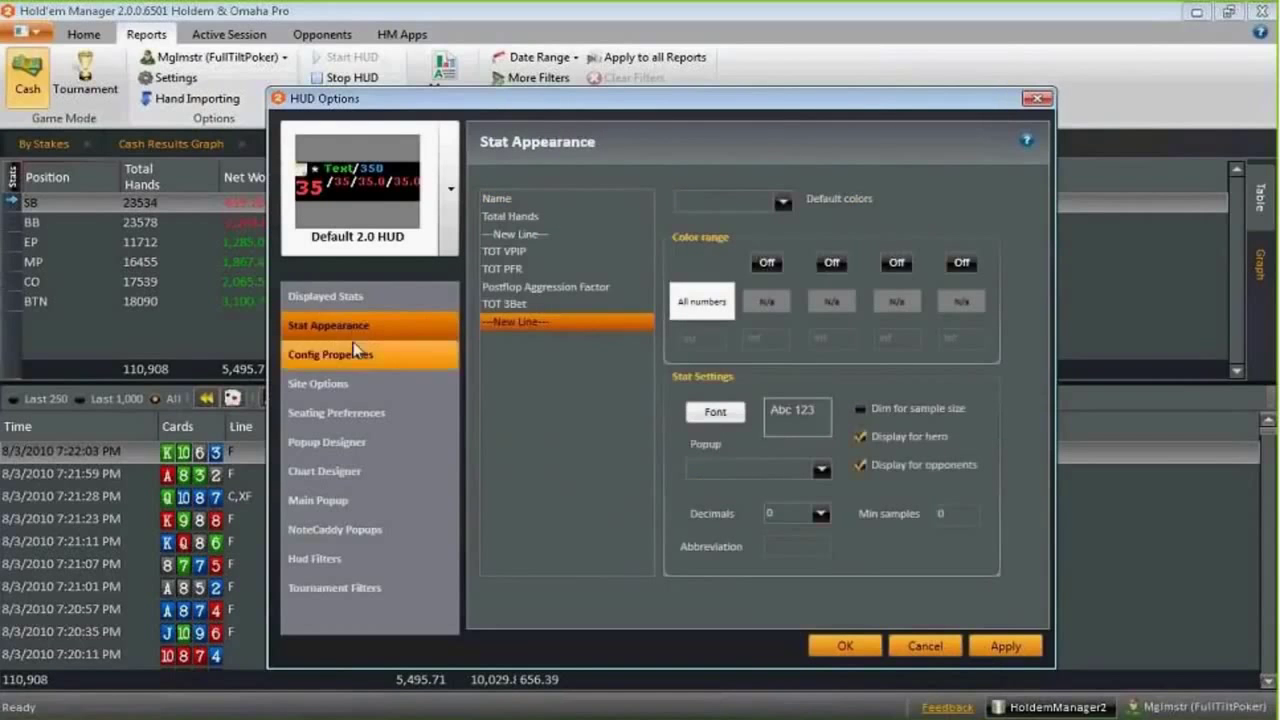
{"action": "left_click", "coordinate": [356, 356]}
{"action": "left_click", "coordinate": [350, 327]}
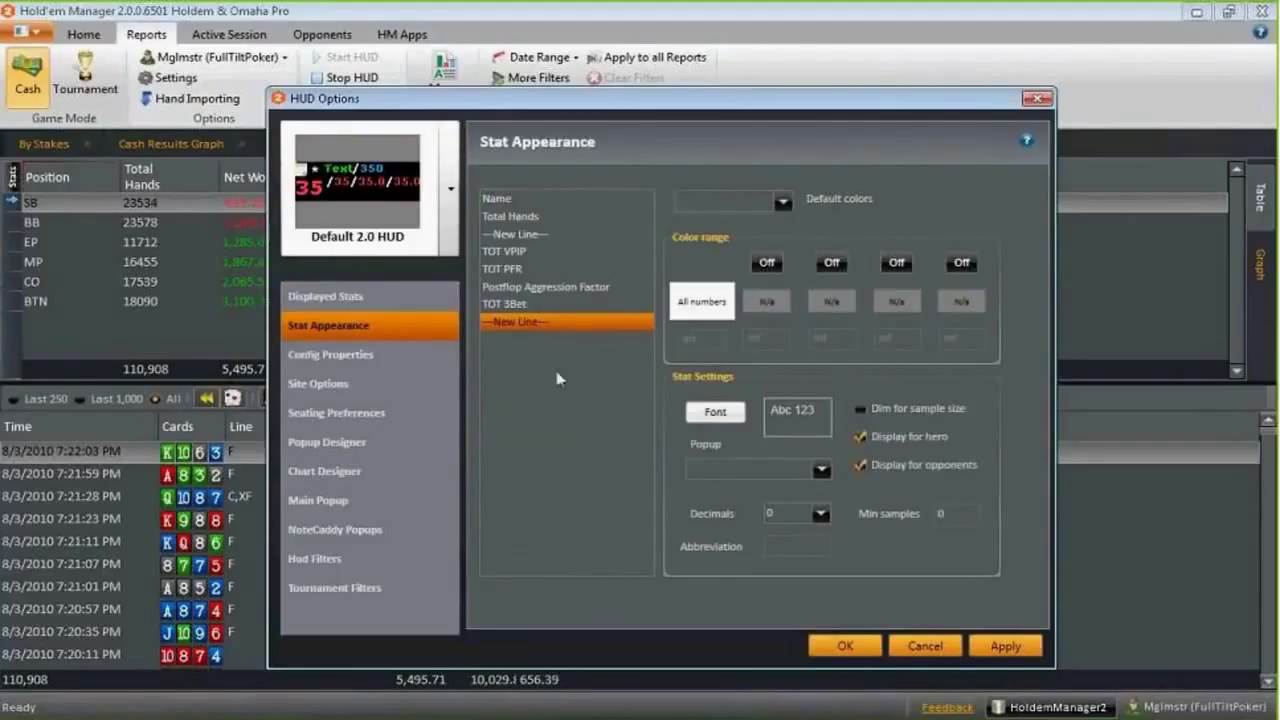
{"action": "left_click", "coordinate": [543, 303]}
{"action": "left_click", "coordinate": [510, 251]}
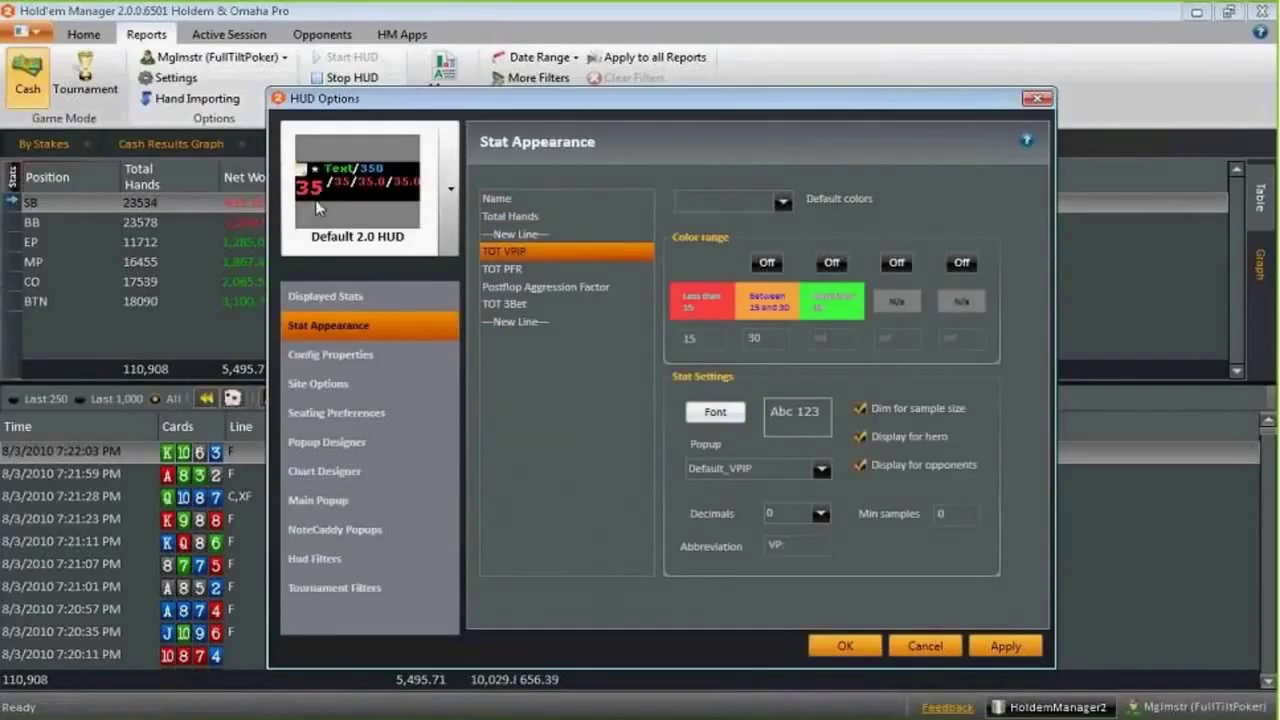
Try showing stat abbreviations in the HUD configuration properties and switch them off again
{"action": "left_click", "coordinate": [338, 355]}
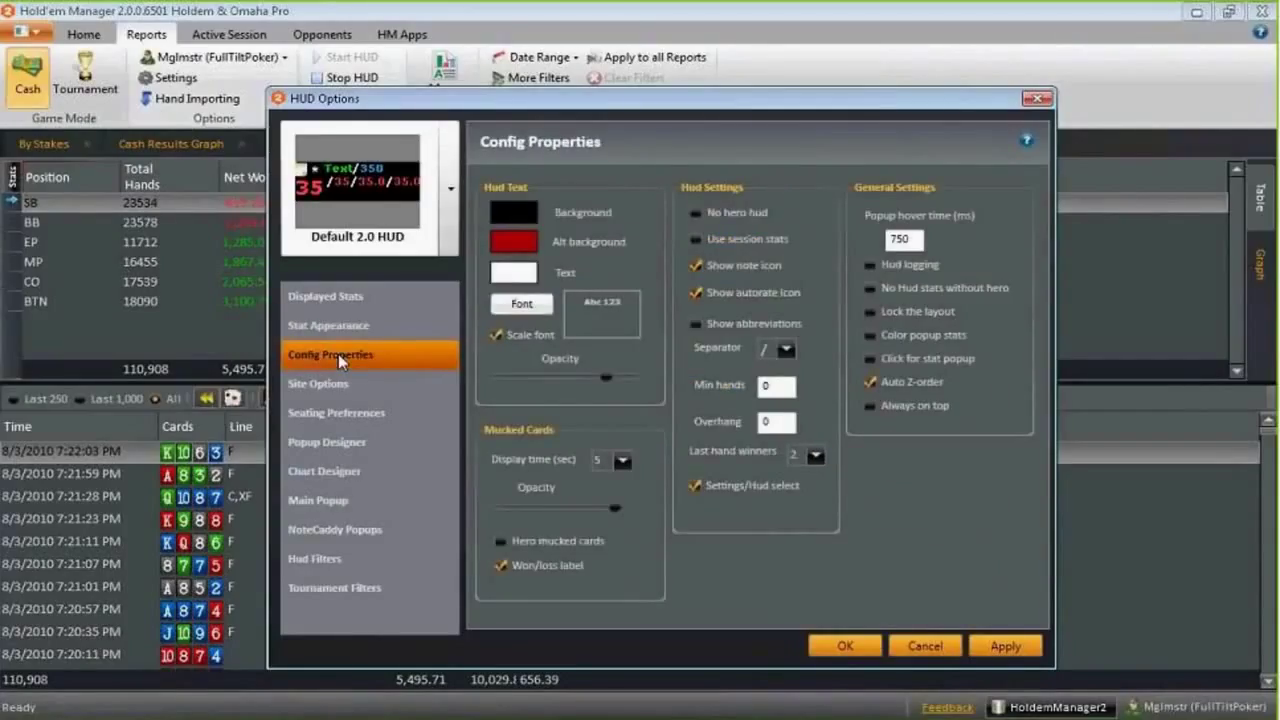
{"action": "left_click", "coordinate": [723, 326]}
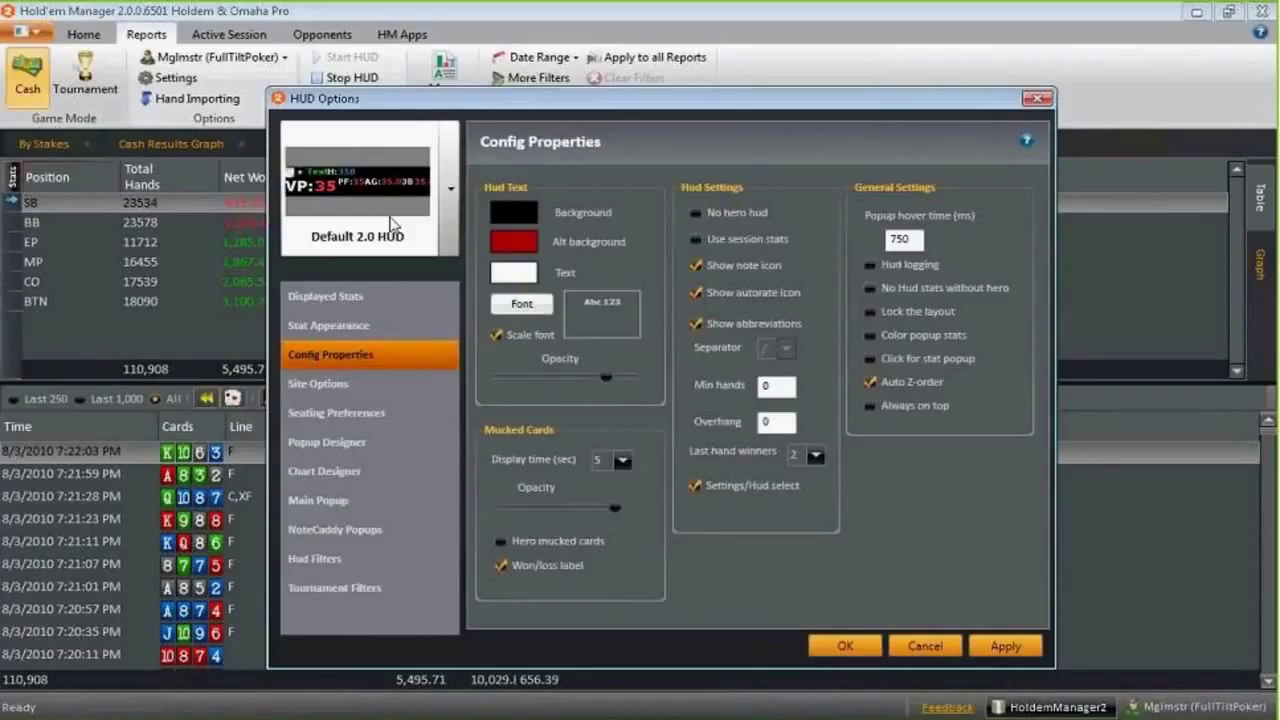
{"action": "left_click", "coordinate": [736, 322]}
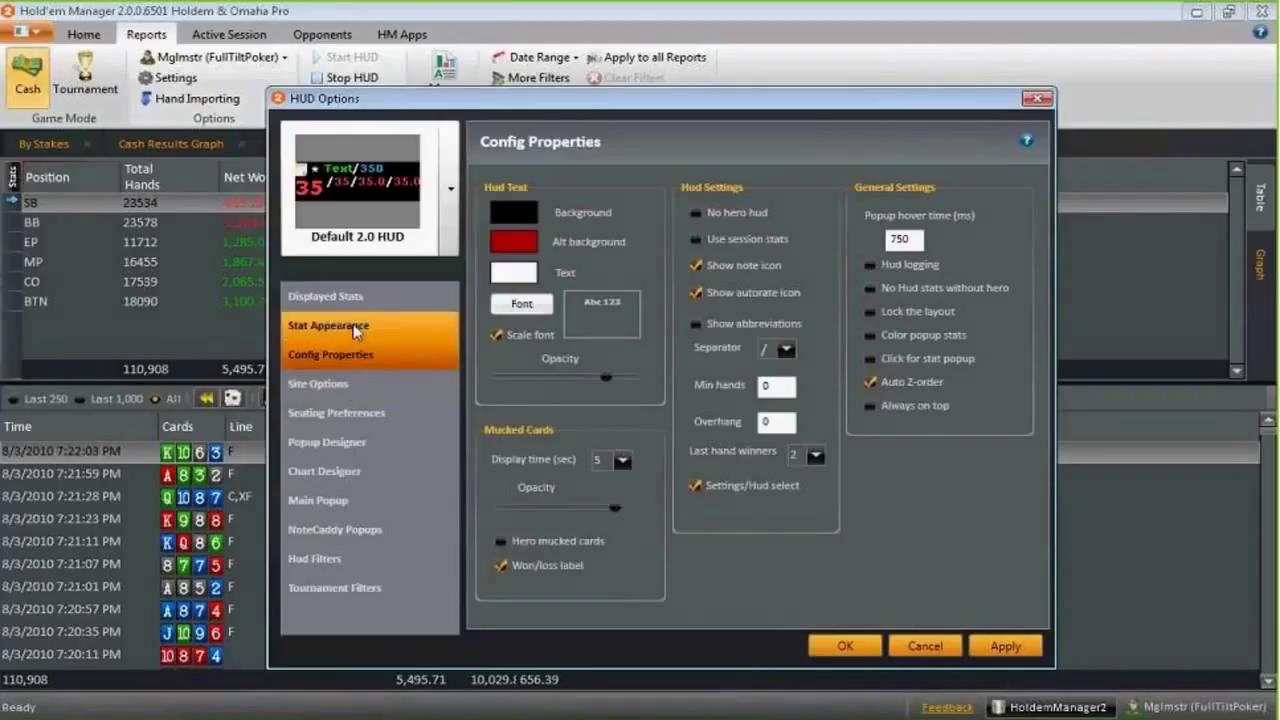
{"action": "left_click", "coordinate": [748, 330]}
{"action": "left_click", "coordinate": [748, 330]}
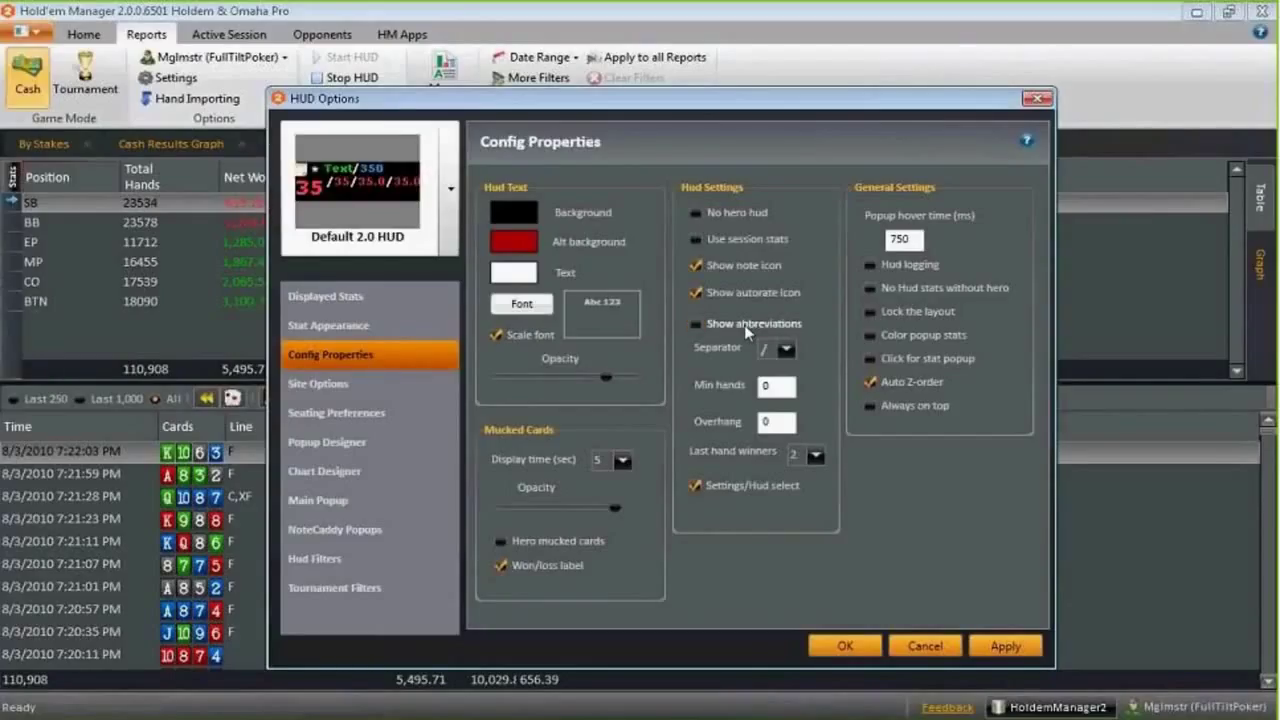
Assign the VS Hero HUD configuration to any site in the site options and look through the list of poker sites
{"action": "left_click", "coordinate": [336, 388]}
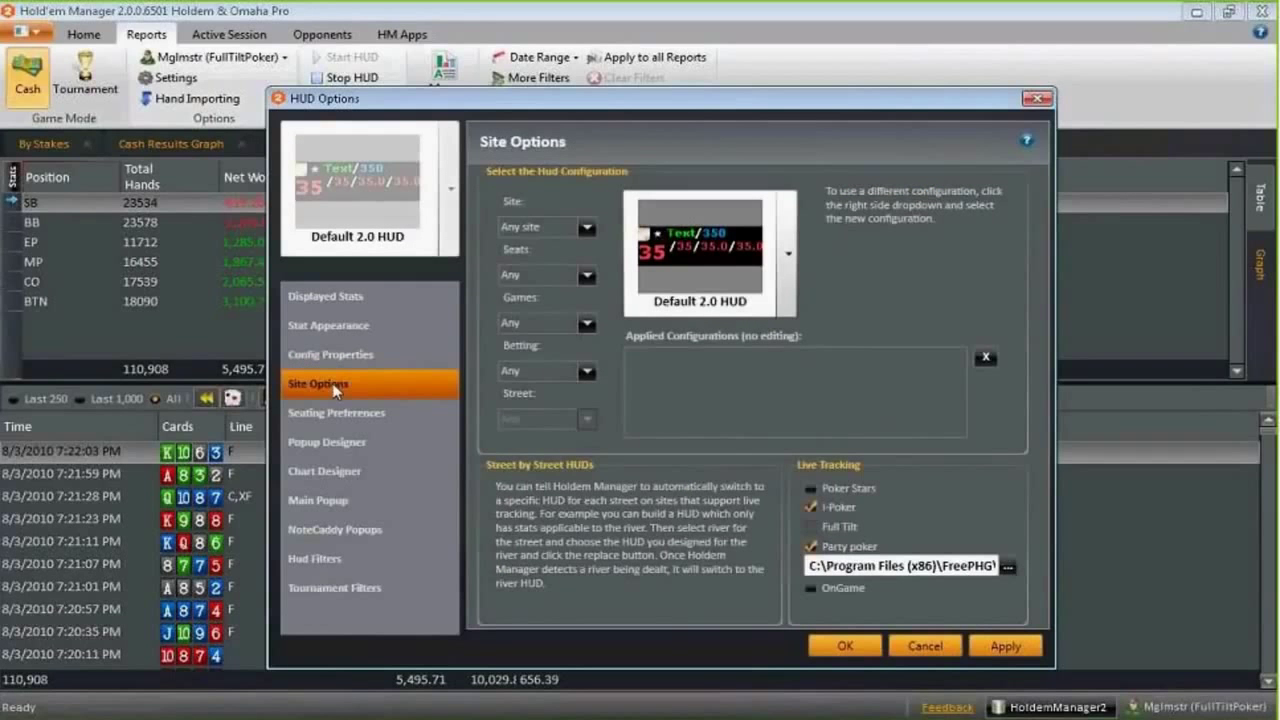
{"action": "left_click", "coordinate": [788, 255]}
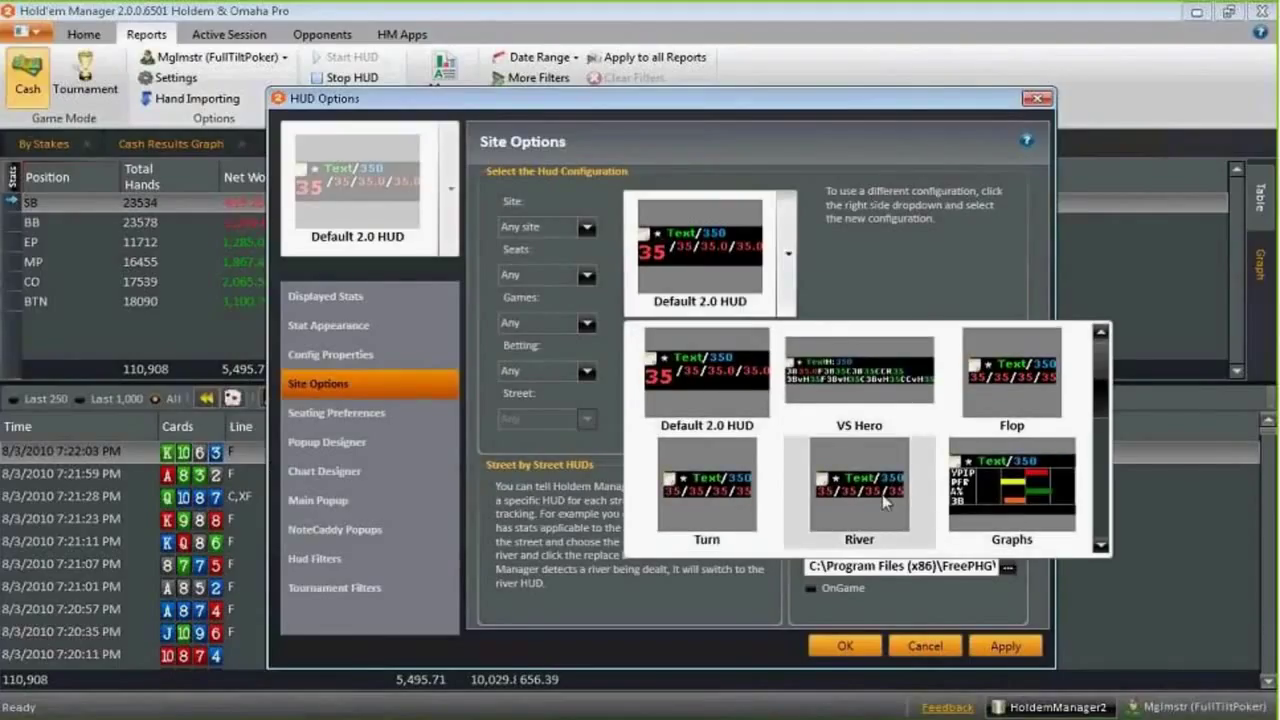
{"action": "left_click", "coordinate": [882, 388]}
{"action": "left_click", "coordinate": [587, 227]}
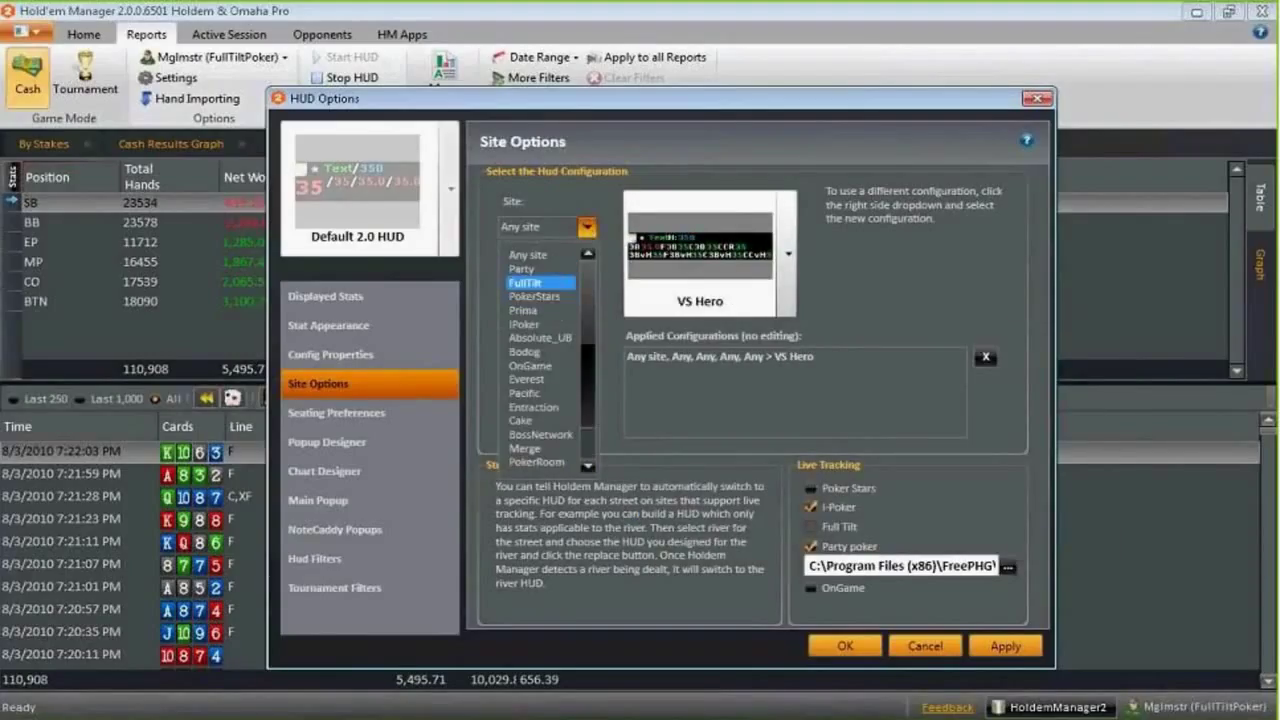
{"action": "left_click", "coordinate": [858, 268]}
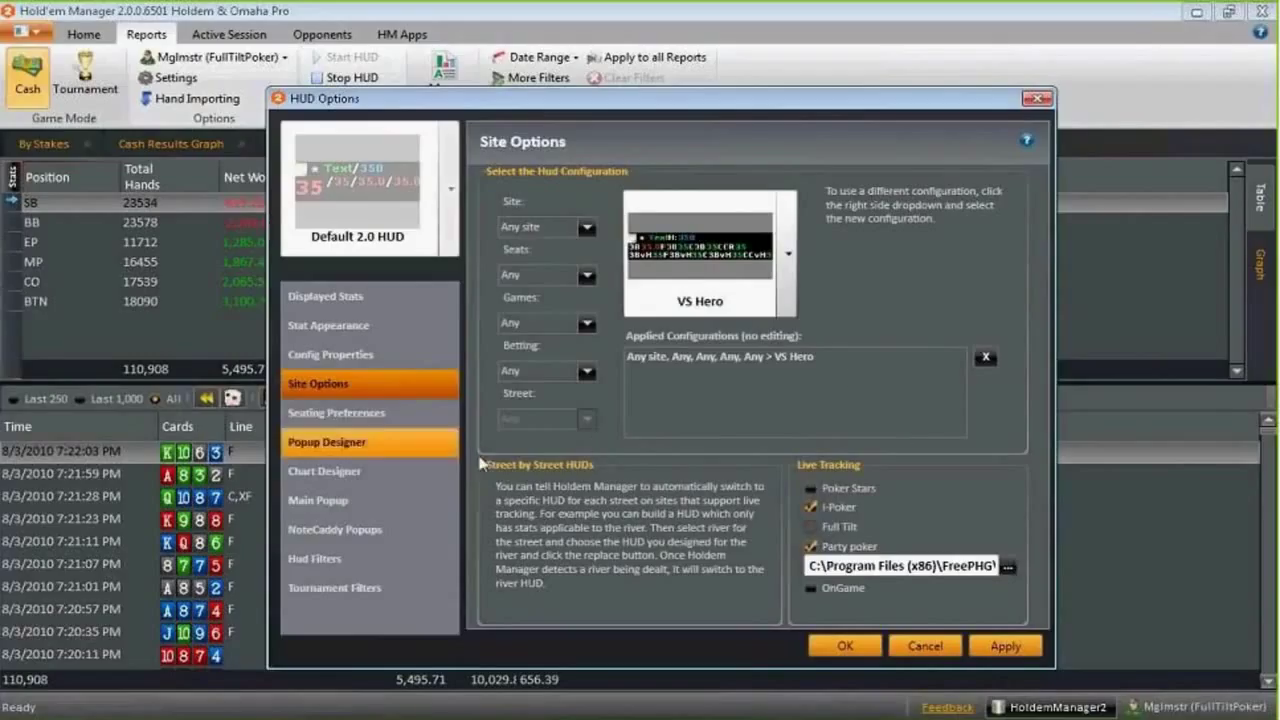
Set the preferred seat for 6 max tables on the Merge site to 5 in the seating preferences
{"action": "left_click", "coordinate": [368, 412]}
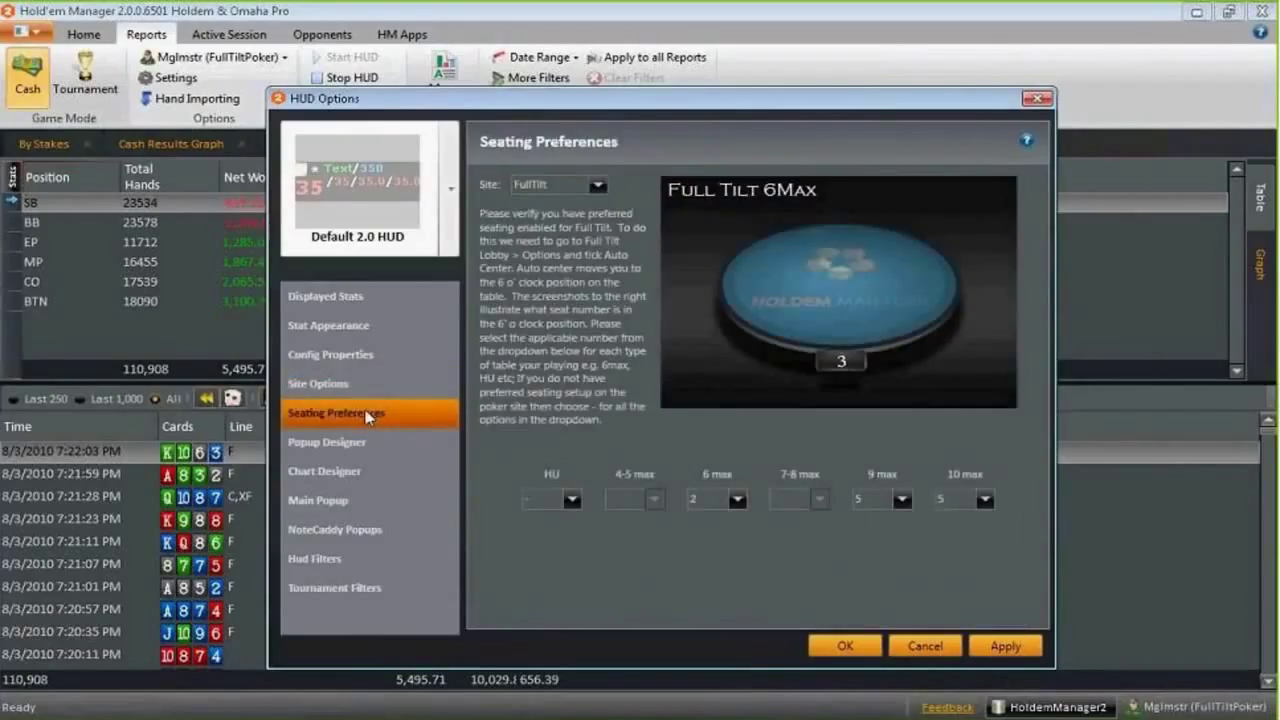
{"action": "left_click", "coordinate": [597, 185]}
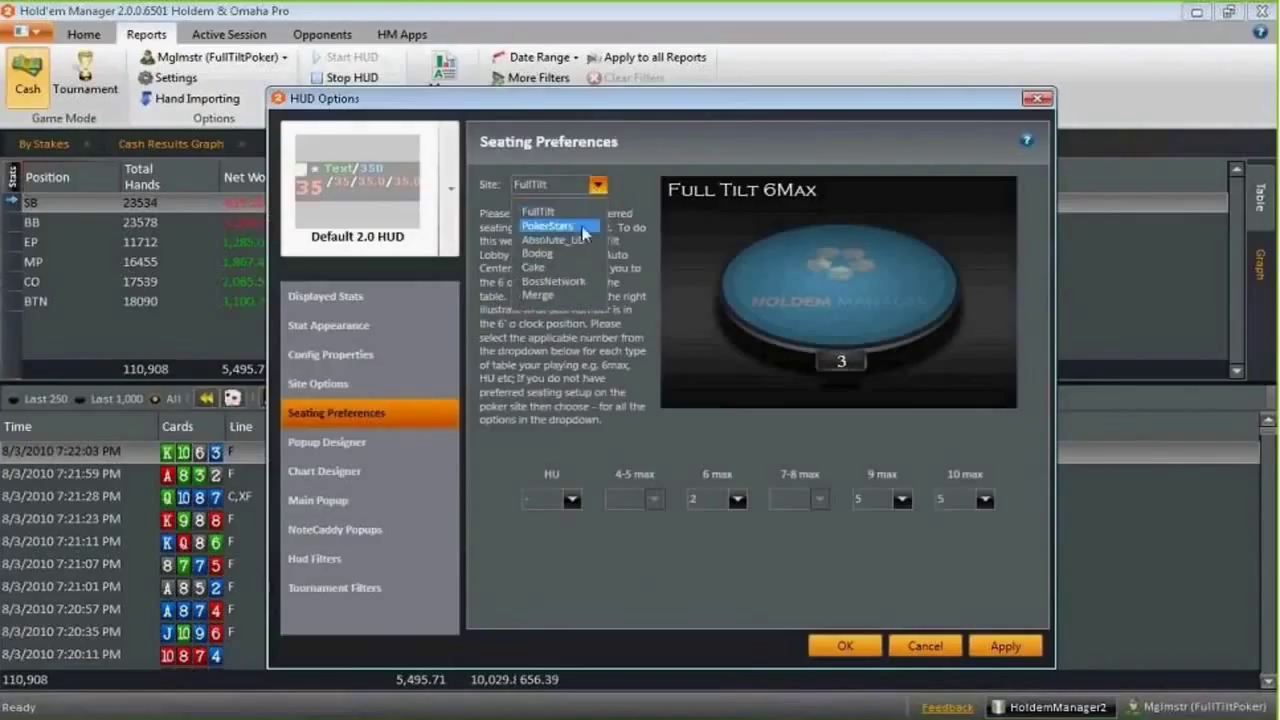
{"action": "left_click", "coordinate": [566, 294]}
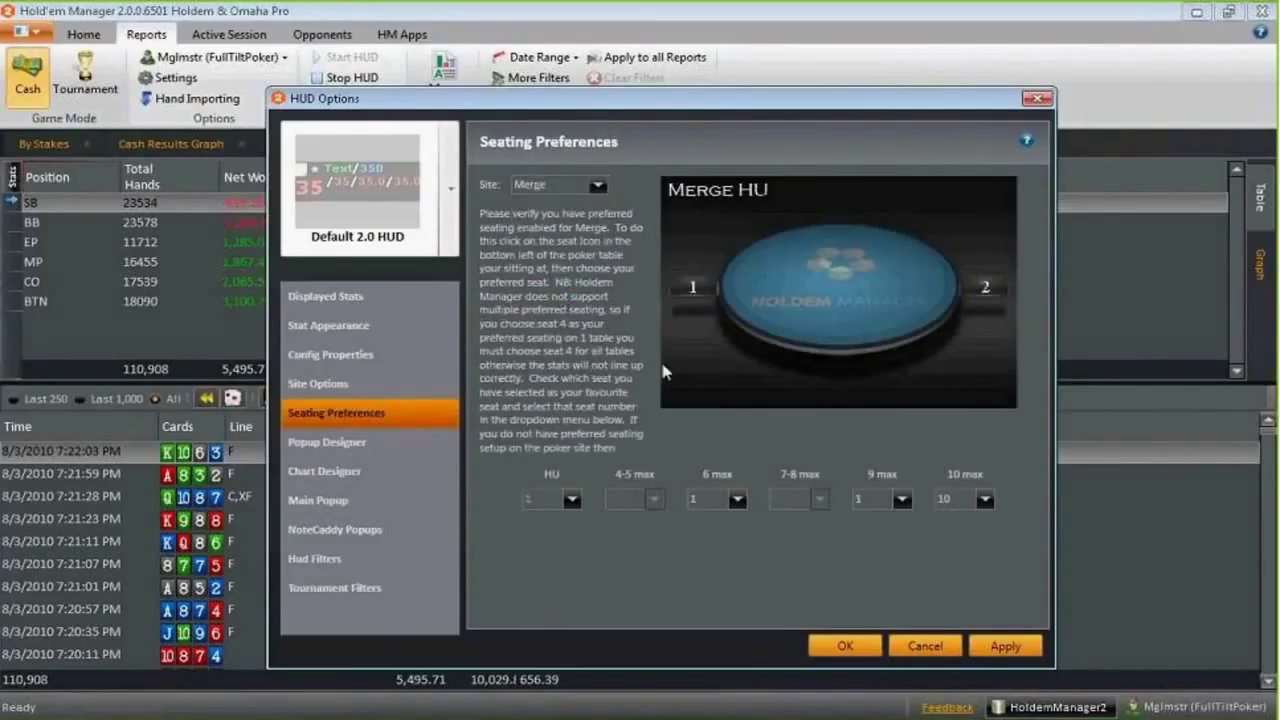
{"action": "left_click", "coordinate": [737, 499]}
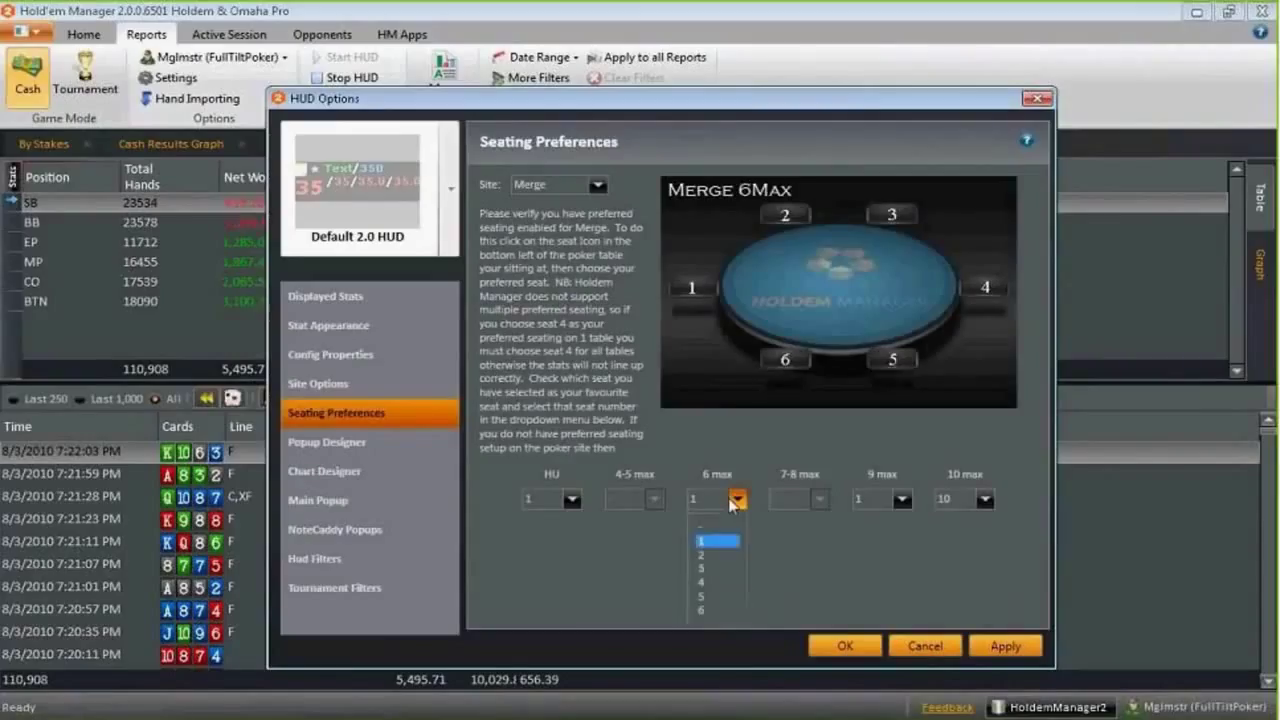
{"action": "left_click", "coordinate": [707, 596]}
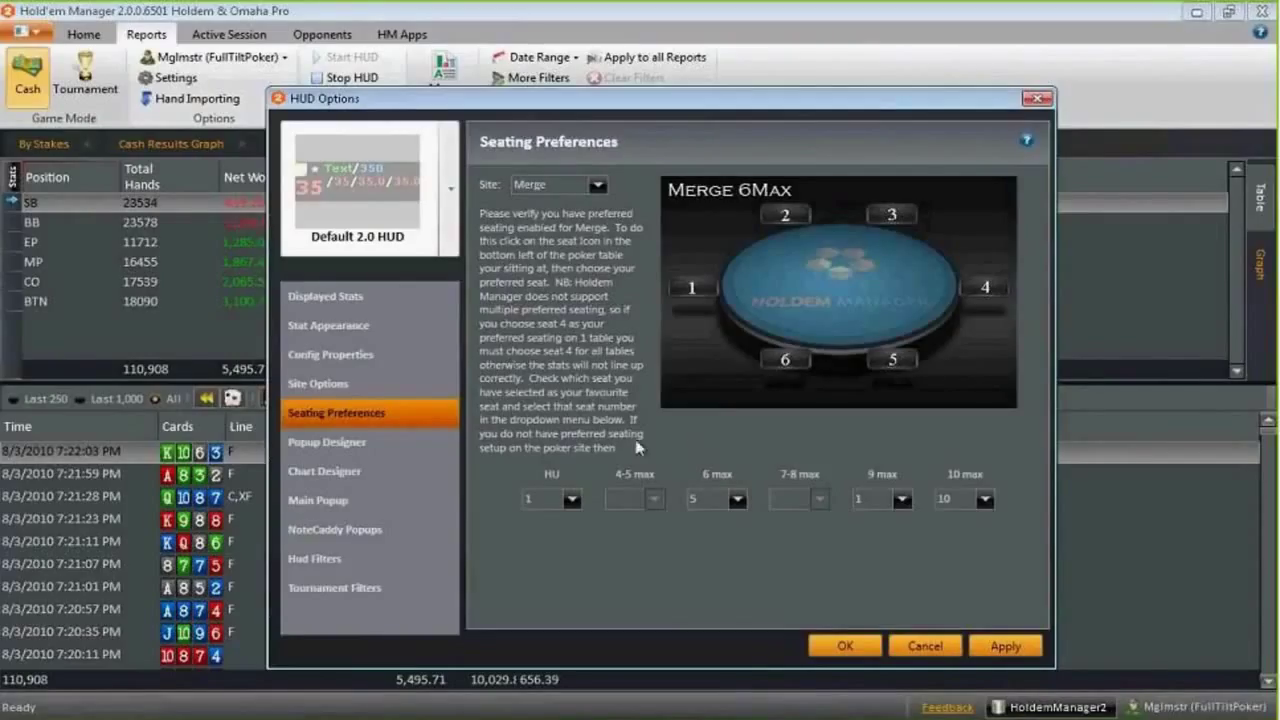
Review the popup designer, chart designer, main popup and NoteCaddy popup settings
{"action": "left_click", "coordinate": [360, 444]}
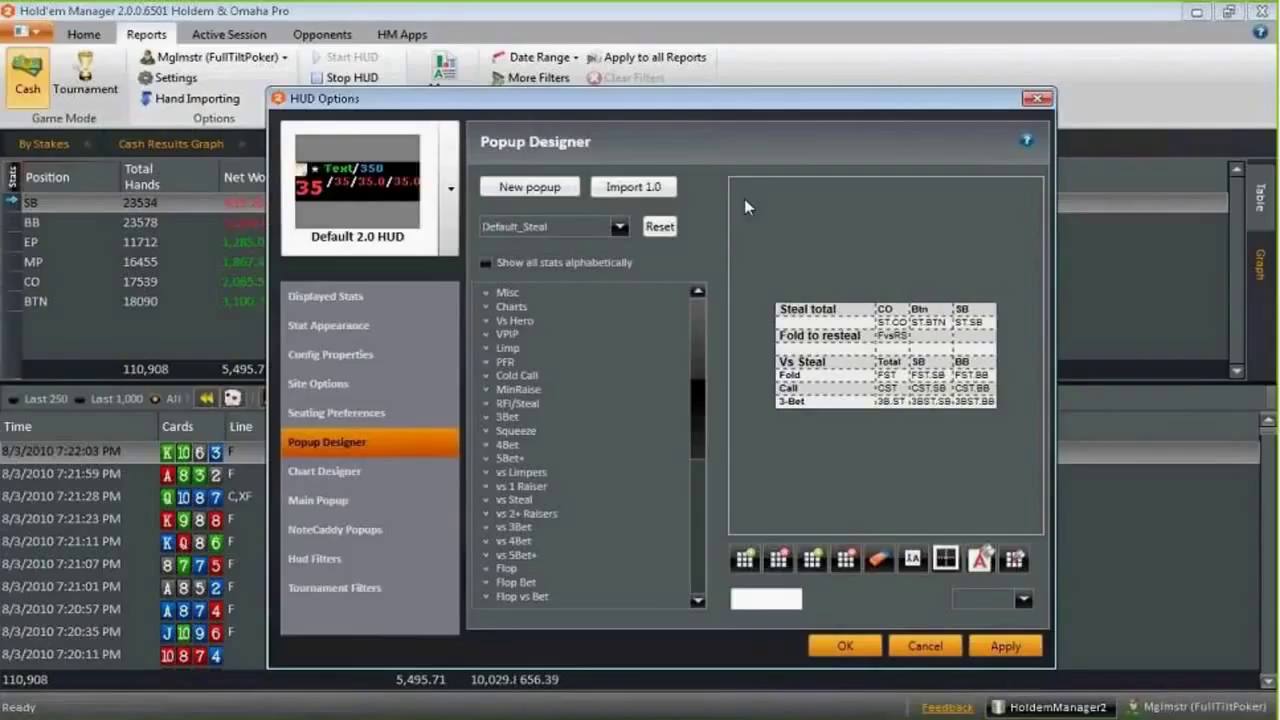
{"action": "left_click", "coordinate": [342, 470]}
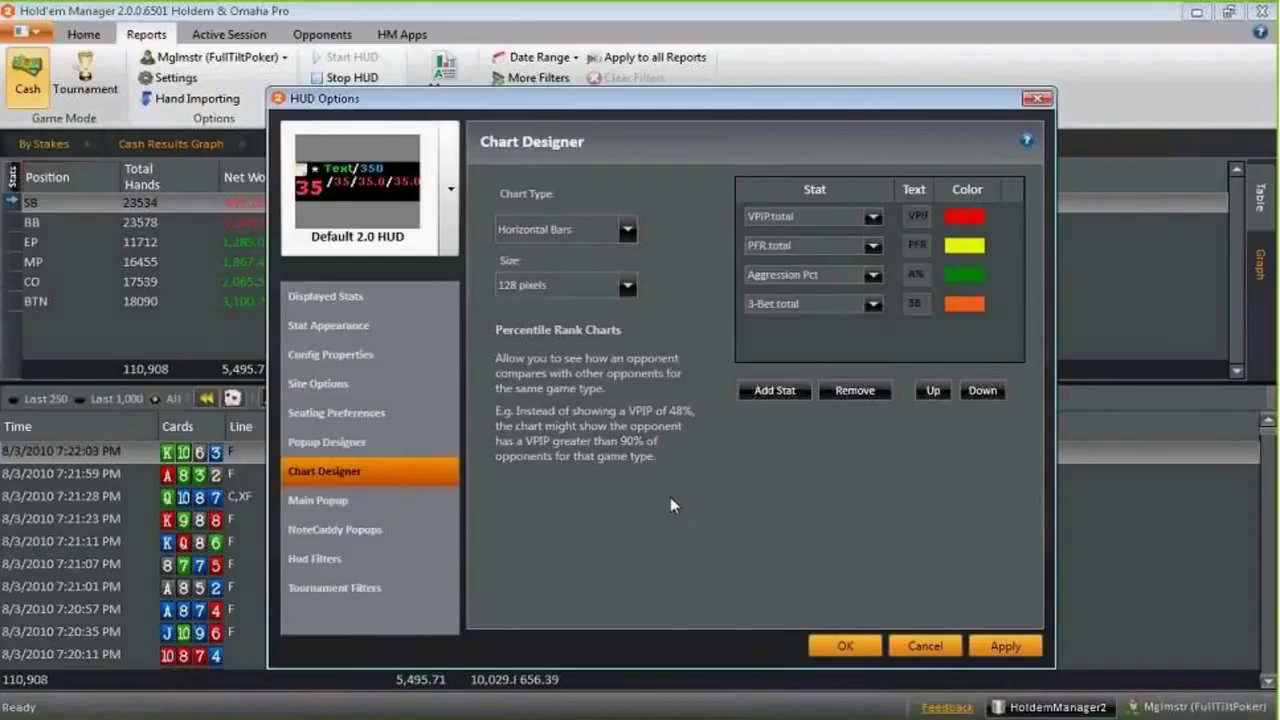
{"action": "left_click", "coordinate": [347, 500]}
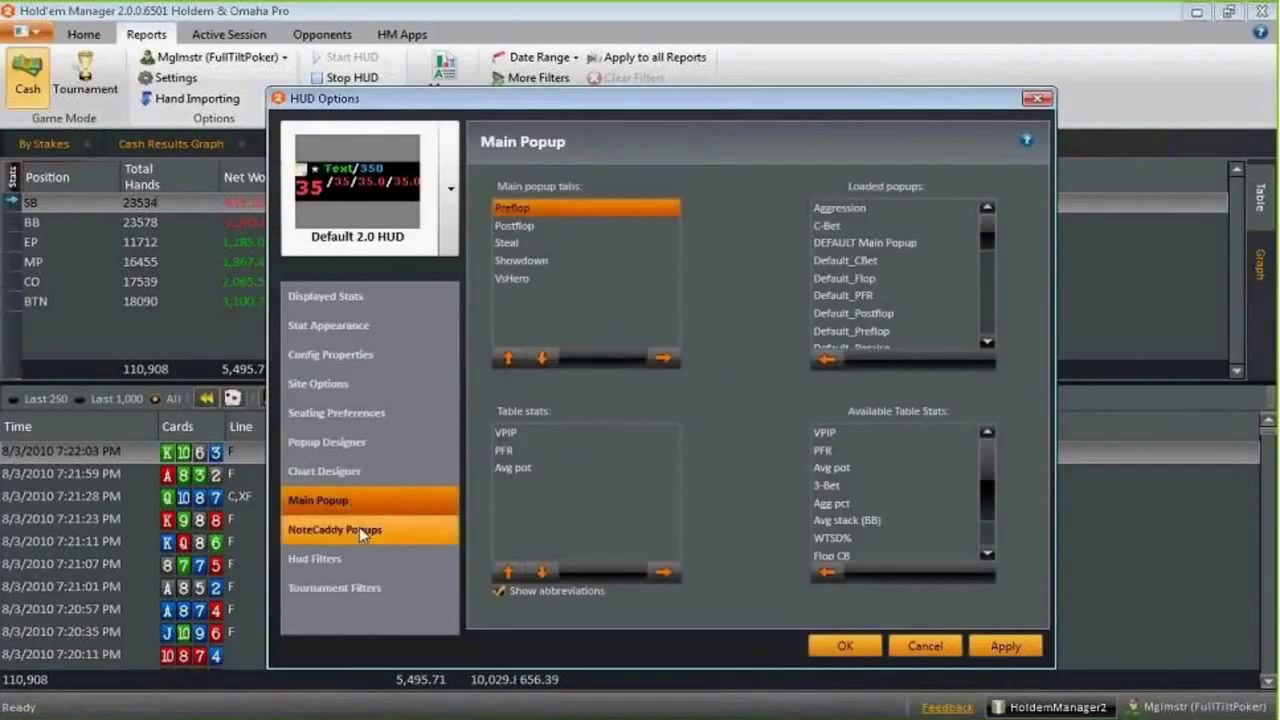
{"action": "left_click", "coordinate": [361, 527]}
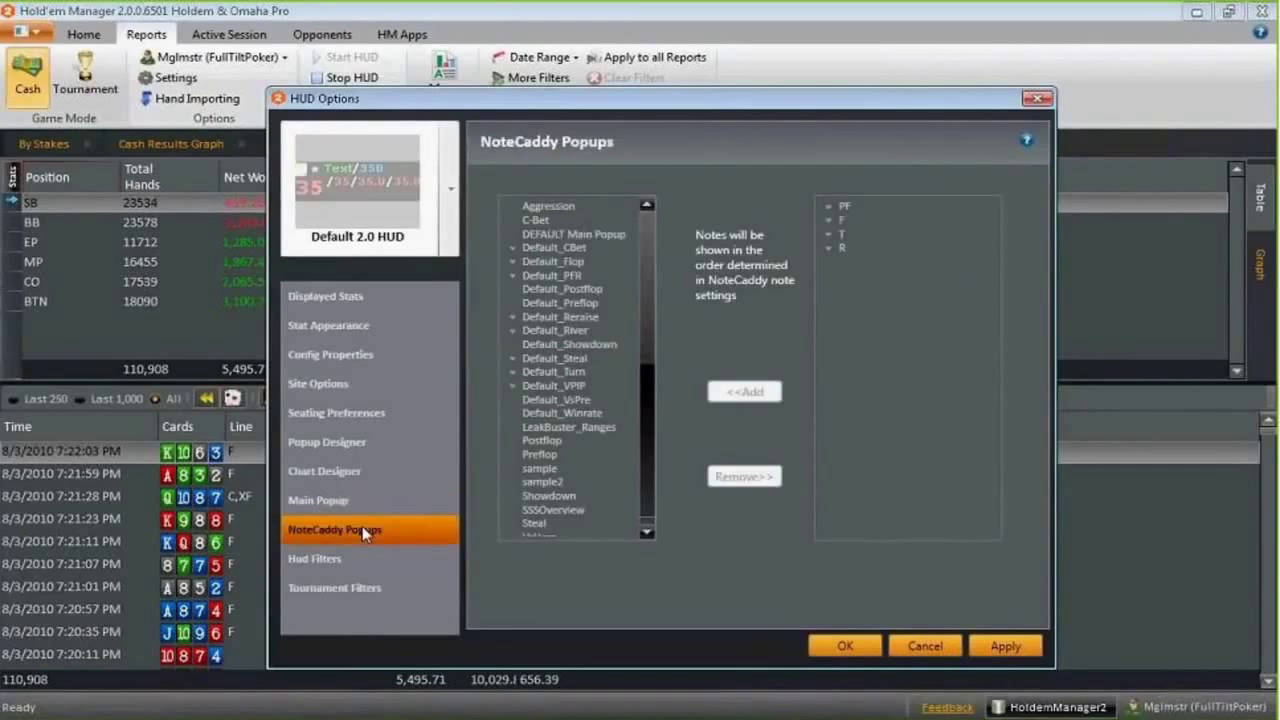
Set the HUD filters for 6 and 5 players to a minimum of 3 and a maximum of 6 players
{"action": "left_click", "coordinate": [354, 558]}
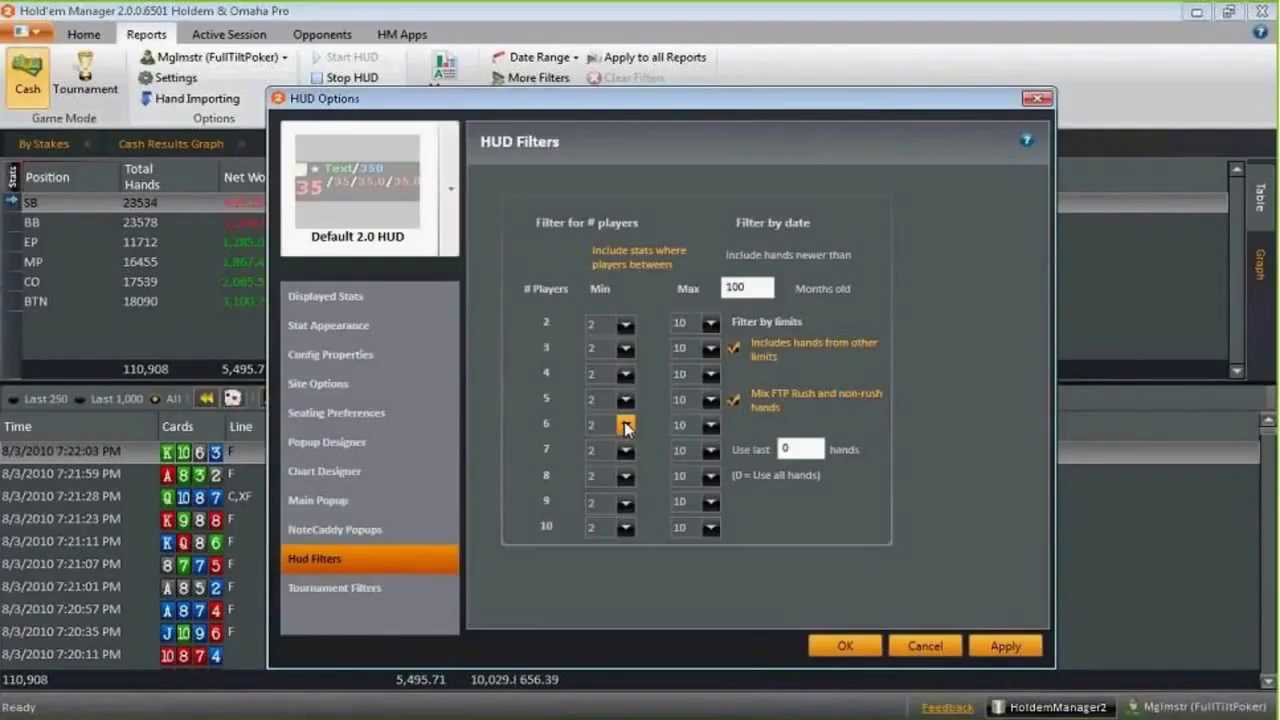
{"action": "left_click", "coordinate": [625, 426]}
{"action": "left_click", "coordinate": [608, 463]}
{"action": "left_click", "coordinate": [710, 425]}
{"action": "left_click", "coordinate": [688, 455]}
{"action": "left_click", "coordinate": [625, 400]}
{"action": "left_click", "coordinate": [600, 441]}
{"action": "left_click", "coordinate": [710, 399]}
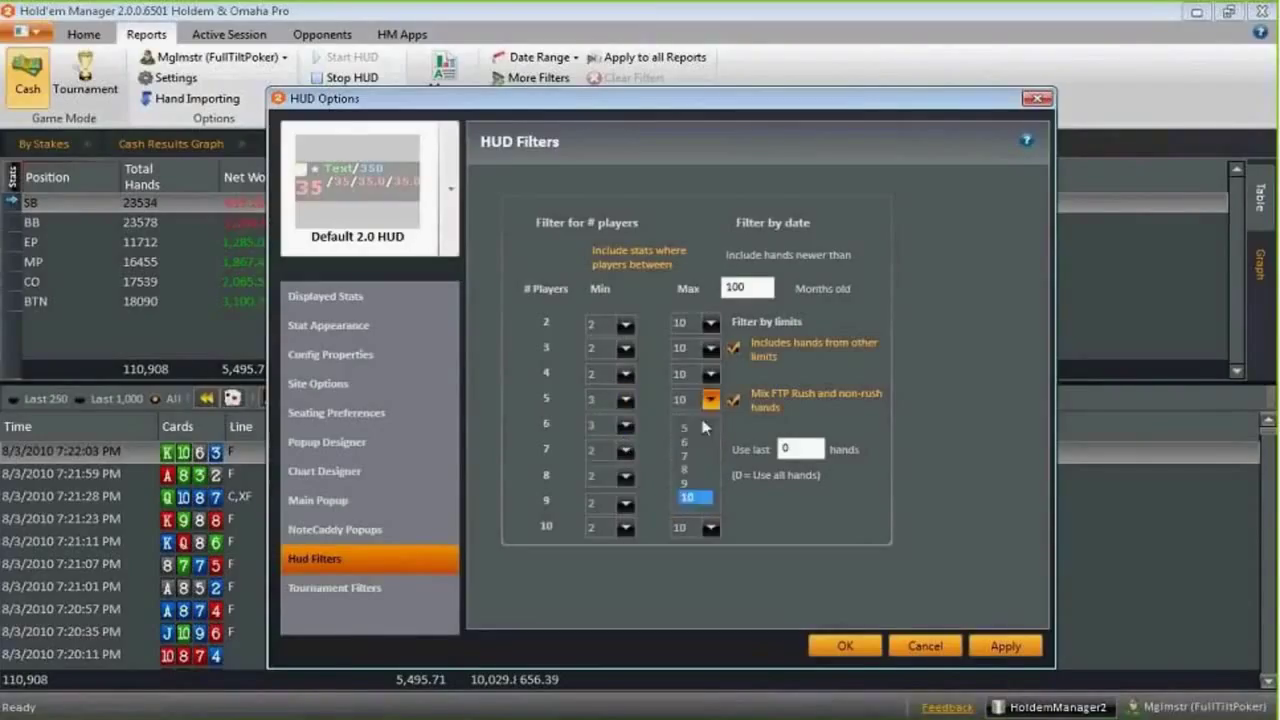
{"action": "left_click", "coordinate": [690, 441]}
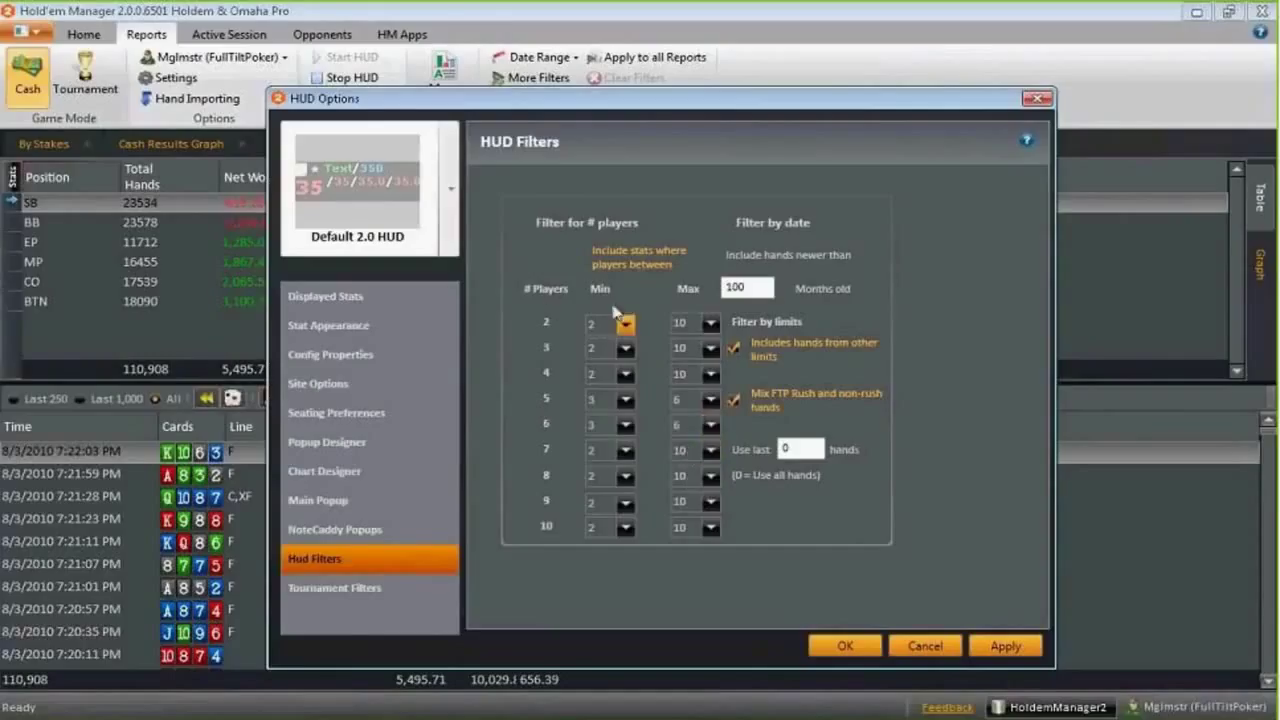
Limit the 2-player HUD filter to a maximum of 2, and set the 3- and 4-player filters to between 3 and 6 players
{"action": "left_click", "coordinate": [710, 323]}
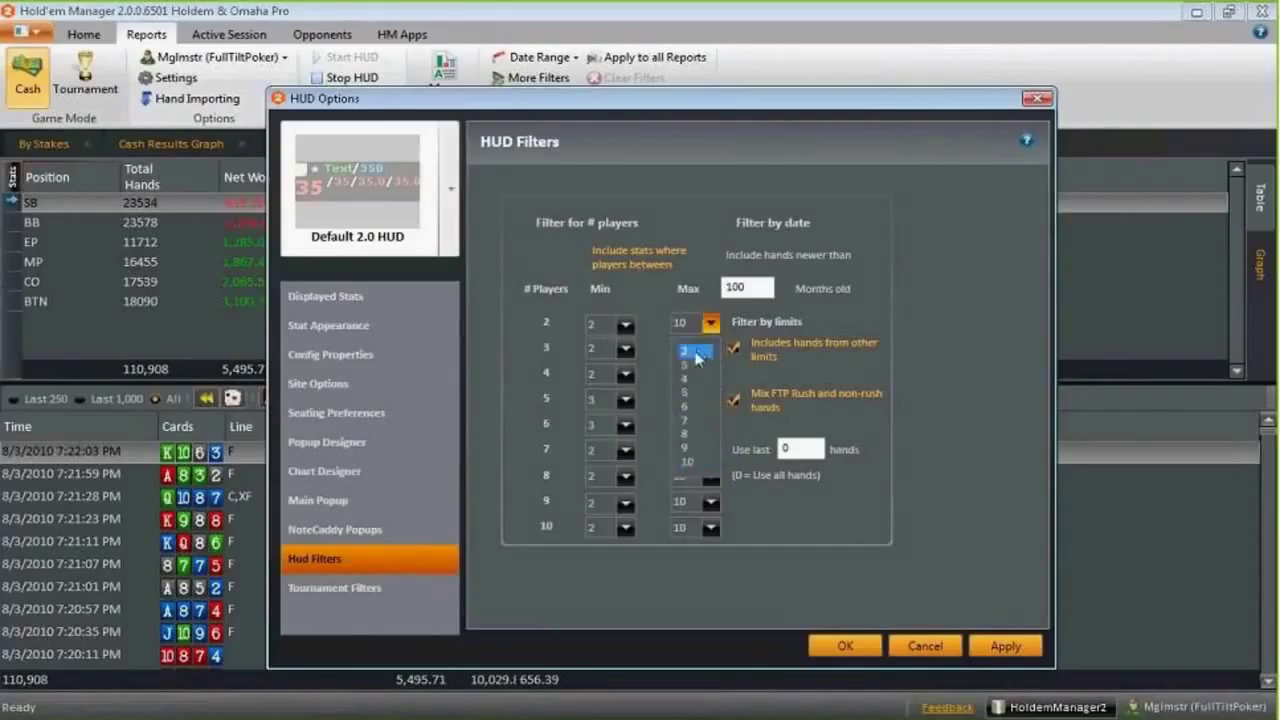
{"action": "left_click", "coordinate": [697, 352]}
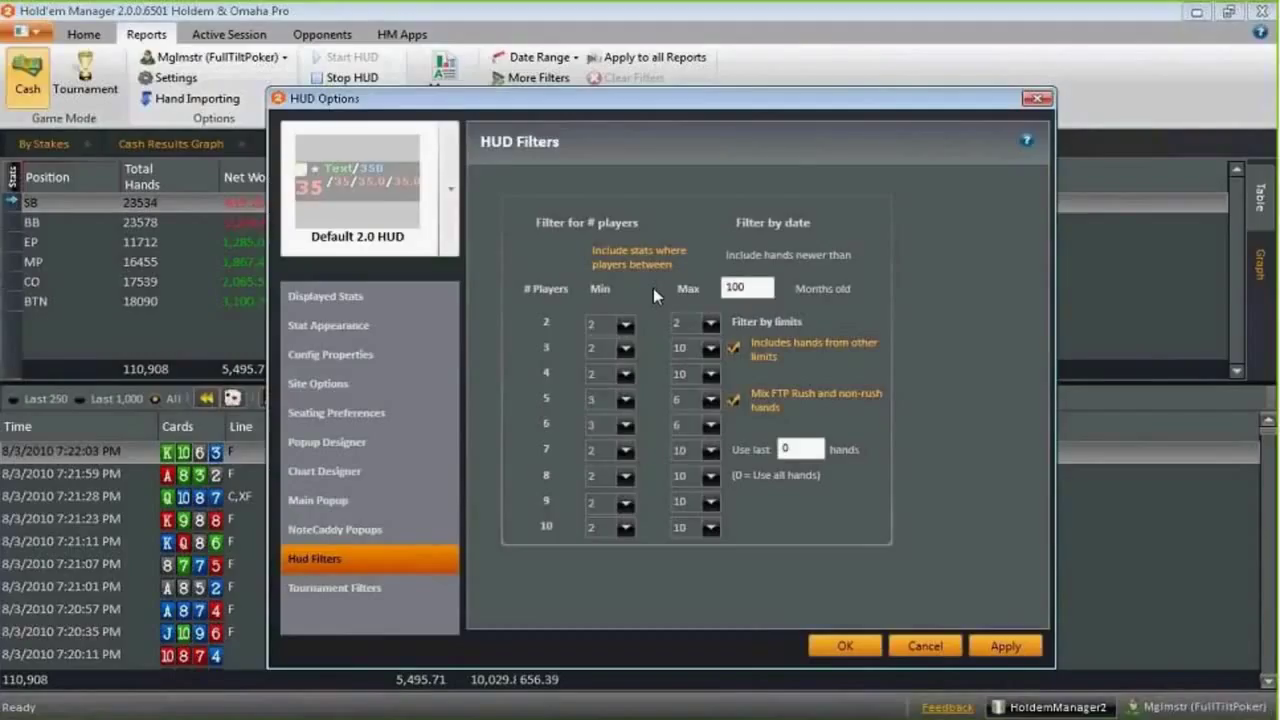
{"action": "left_click", "coordinate": [711, 349]}
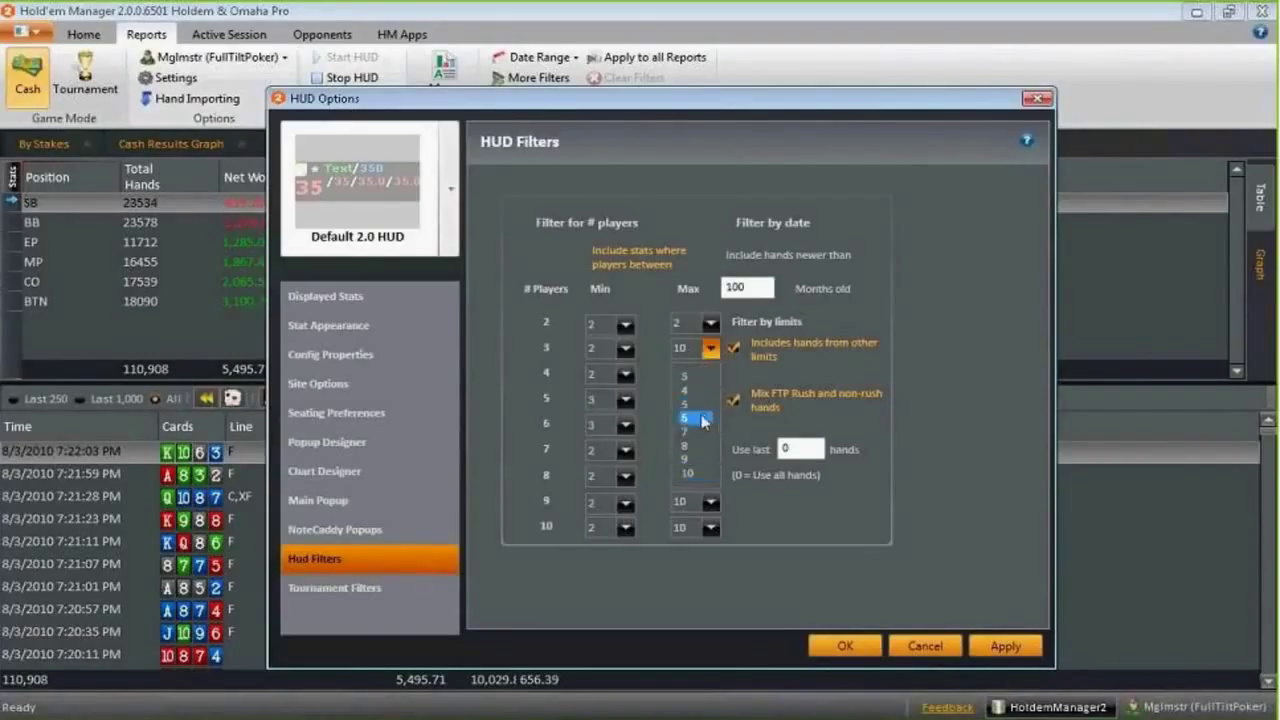
{"action": "left_click", "coordinate": [703, 420]}
{"action": "left_click", "coordinate": [625, 349]}
{"action": "left_click", "coordinate": [604, 391]}
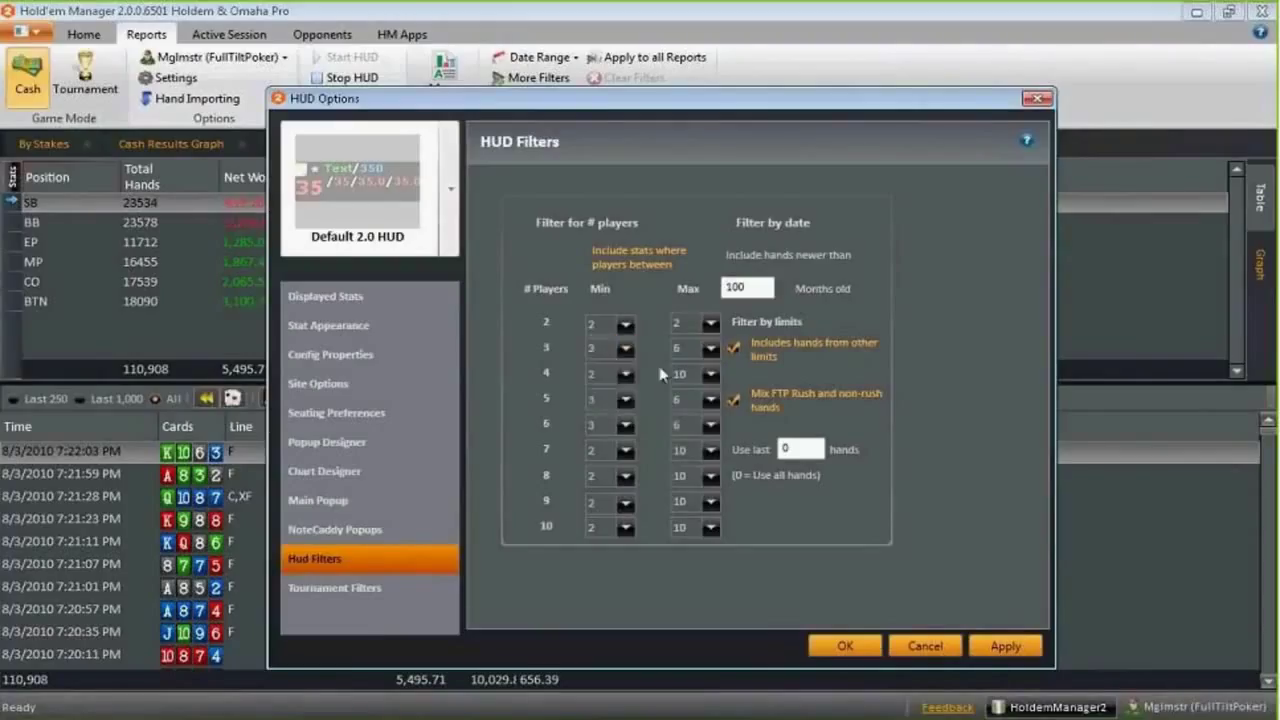
{"action": "left_click", "coordinate": [625, 374]}
{"action": "left_click", "coordinate": [609, 416]}
{"action": "left_click", "coordinate": [711, 374]}
{"action": "left_click", "coordinate": [693, 432]}
Set the minimum to 7 players in the HUD filters for tables with 7 to 10 players
{"action": "left_click", "coordinate": [621, 449]}
{"action": "left_click", "coordinate": [601, 545]}
{"action": "left_click", "coordinate": [624, 451]}
{"action": "left_click", "coordinate": [604, 556]}
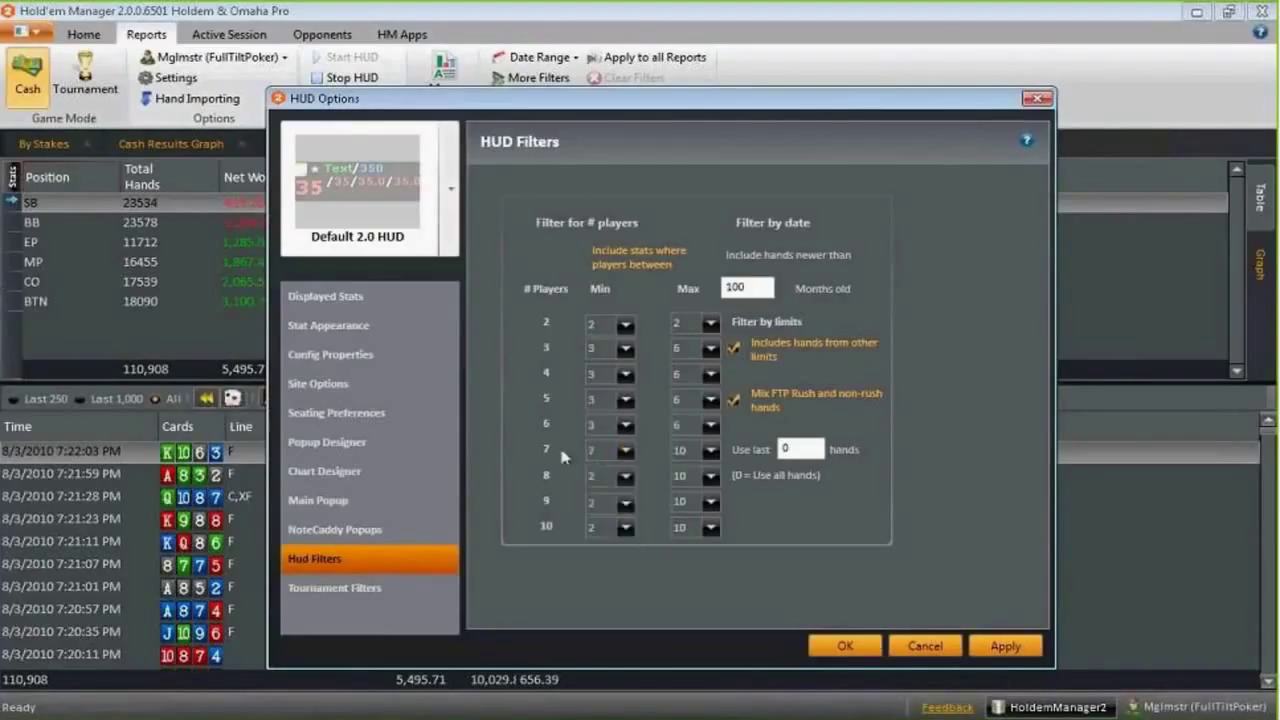
{"action": "left_click", "coordinate": [621, 476]}
{"action": "left_click", "coordinate": [609, 571]}
{"action": "left_click", "coordinate": [625, 527]}
{"action": "left_click", "coordinate": [625, 527]}
{"action": "left_click", "coordinate": [625, 527]}
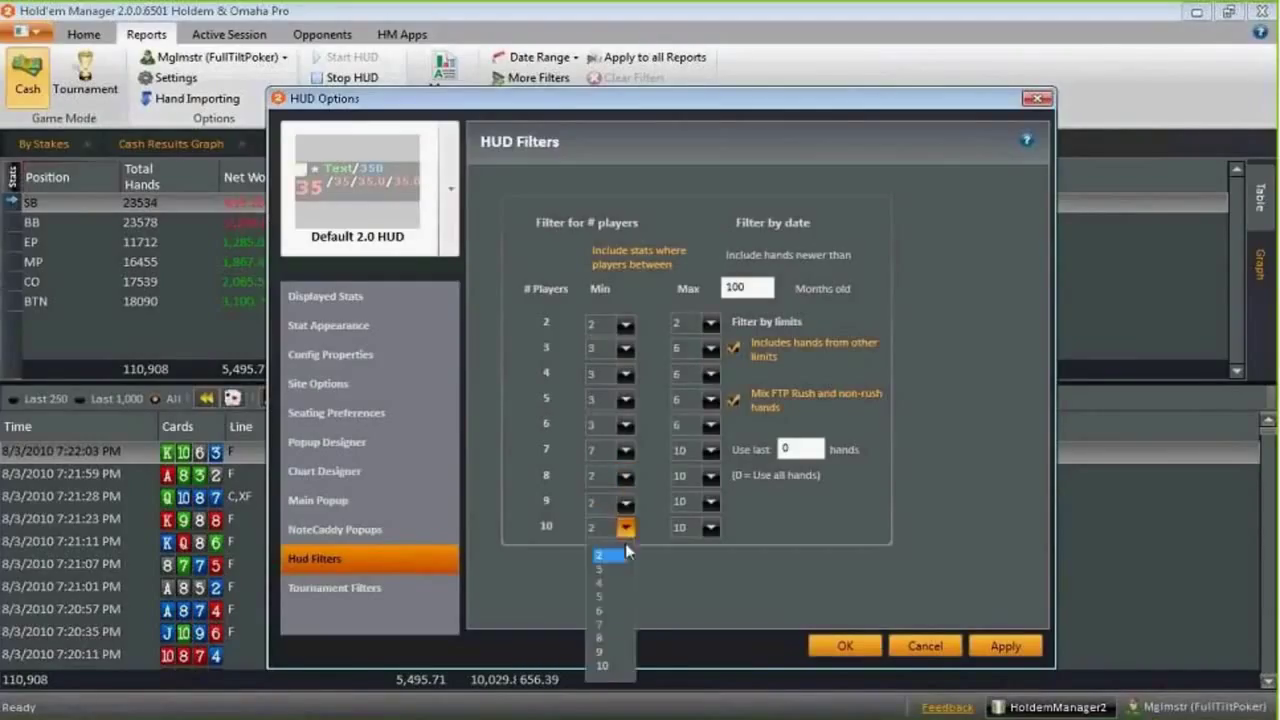
{"action": "left_click", "coordinate": [603, 624]}
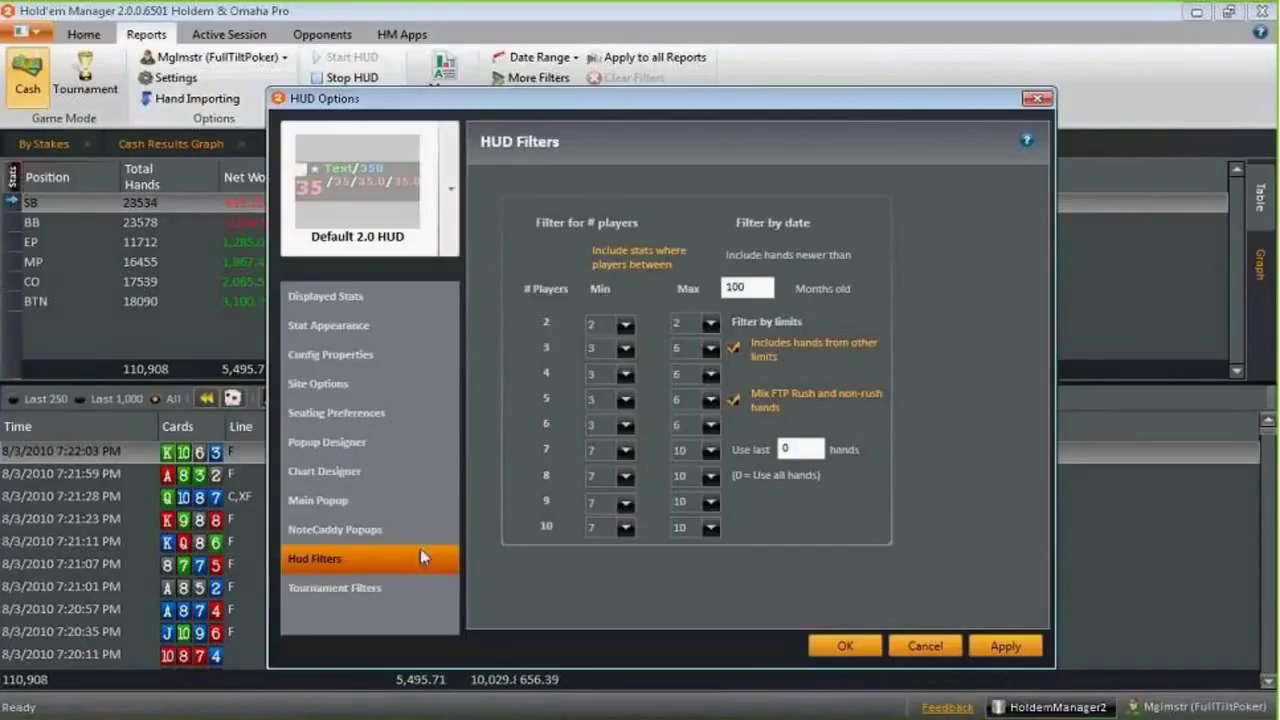
Add the BB VPIP/PFR grid to the main popup for tournaments and apply the default values to the tournament filters
{"action": "left_click", "coordinate": [340, 588]}
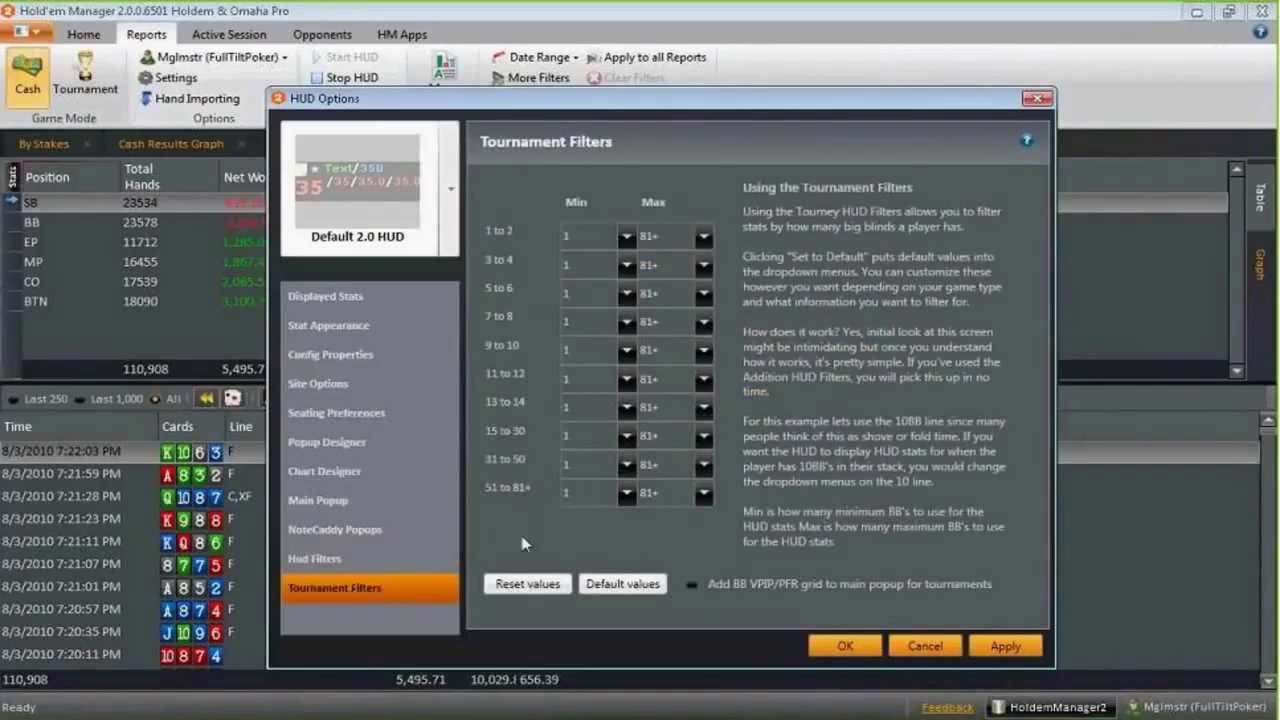
{"action": "left_click", "coordinate": [584, 582]}
{"action": "left_click", "coordinate": [693, 586]}
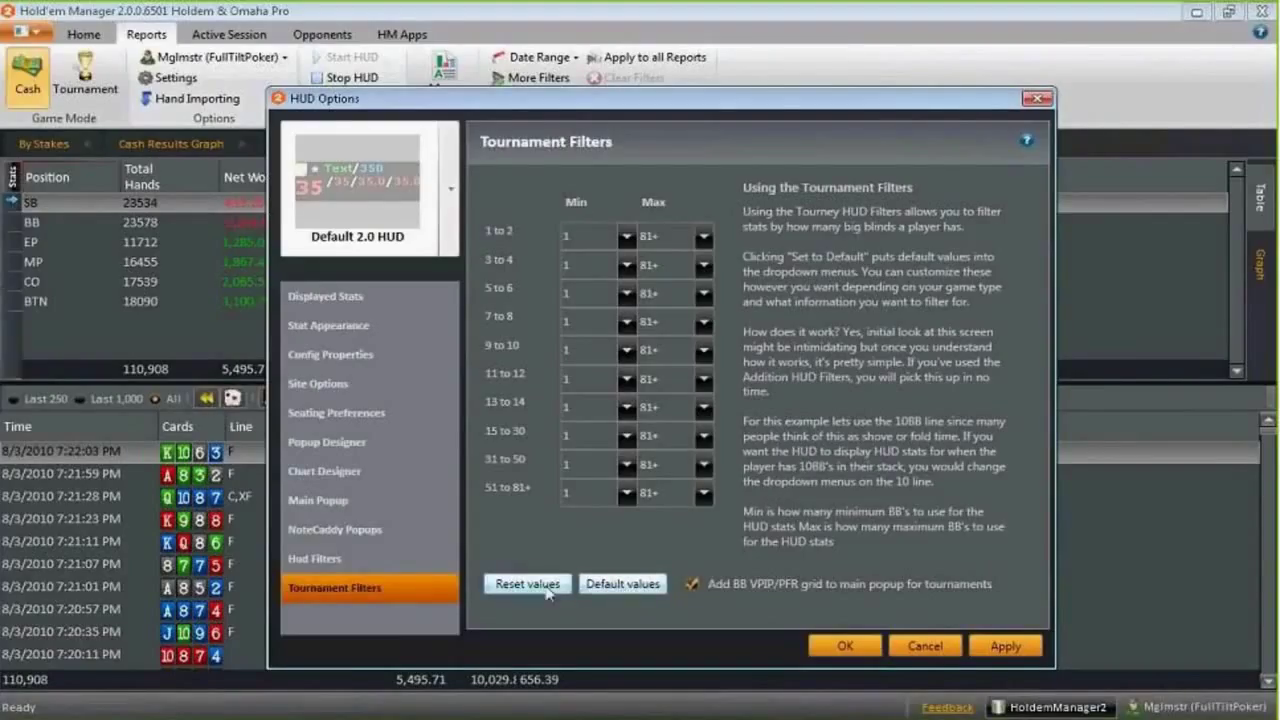
{"action": "left_click", "coordinate": [622, 584]}
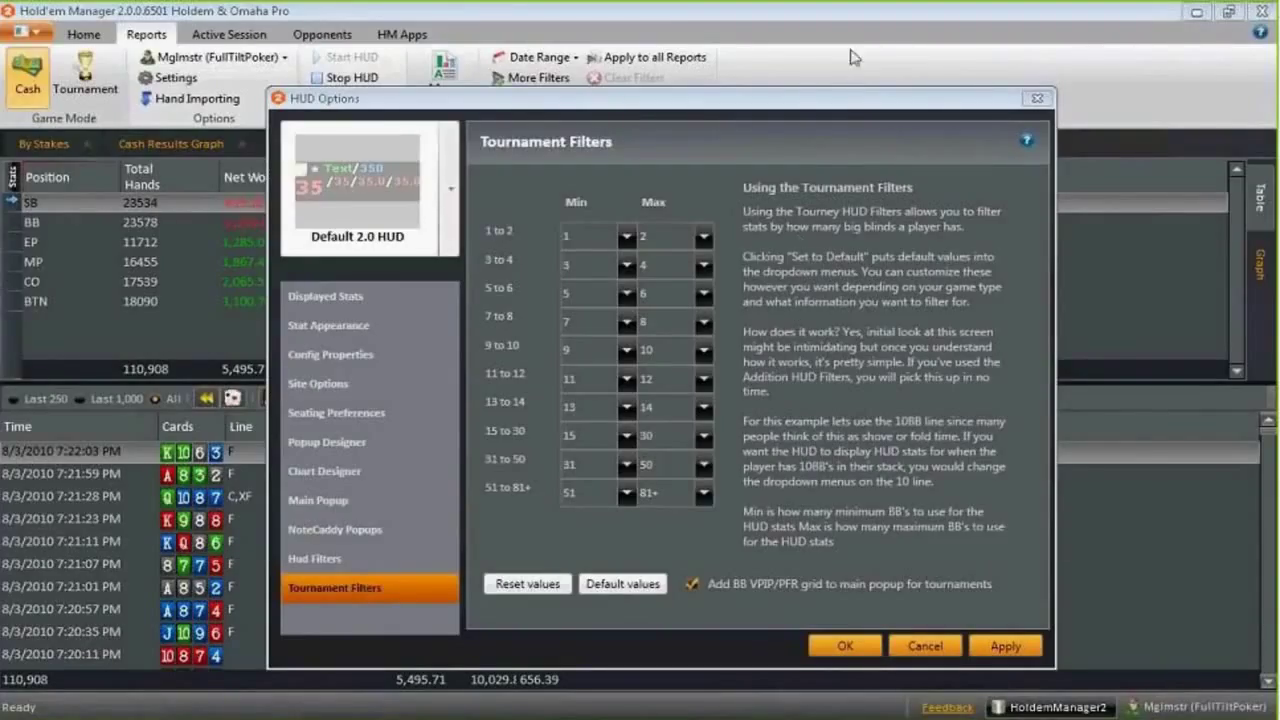
{"action": "left_click", "coordinate": [622, 584]}
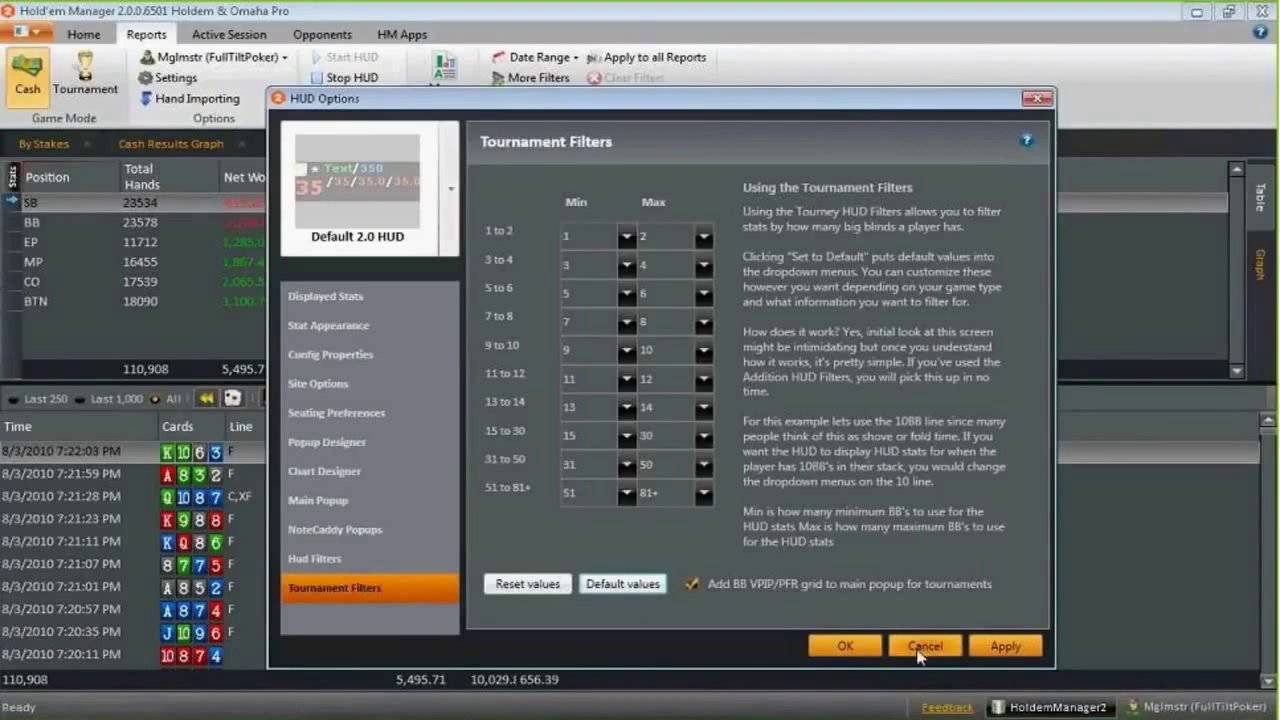
Cancel the HUD options changes and show only marked hands in the Overall report
{"action": "left_click", "coordinate": [926, 647]}
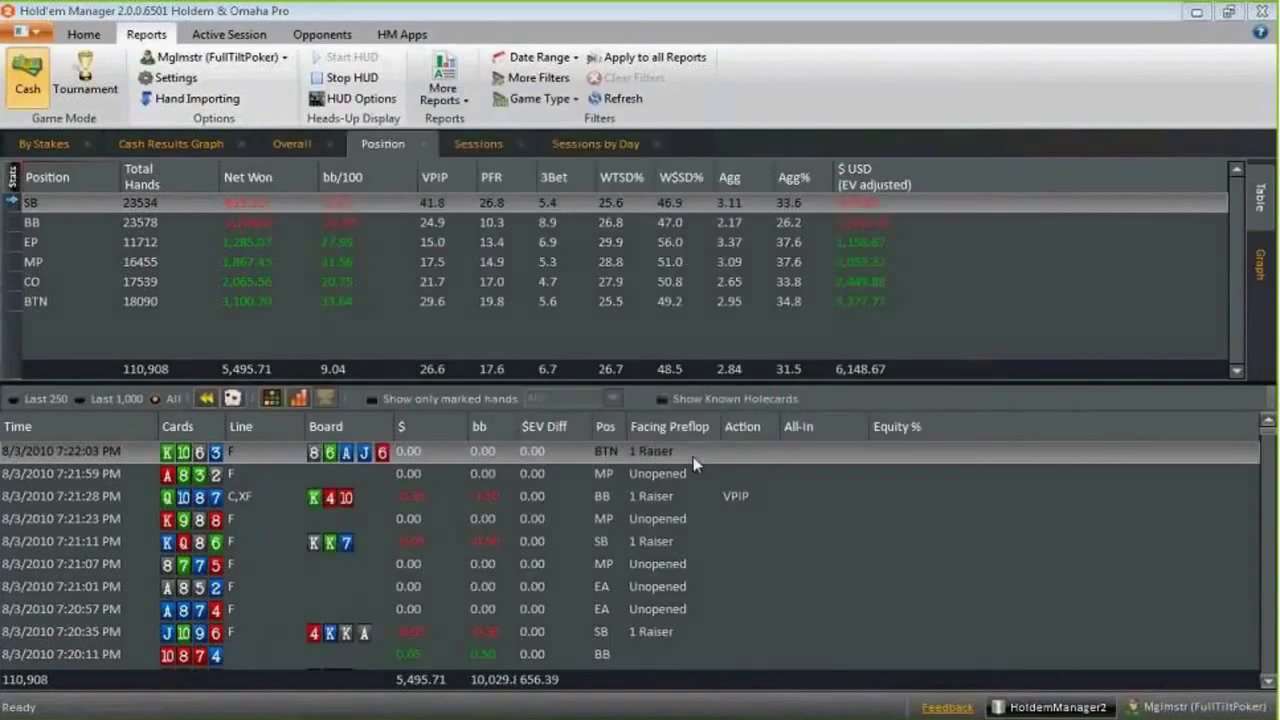
{"action": "left_click", "coordinate": [292, 144]}
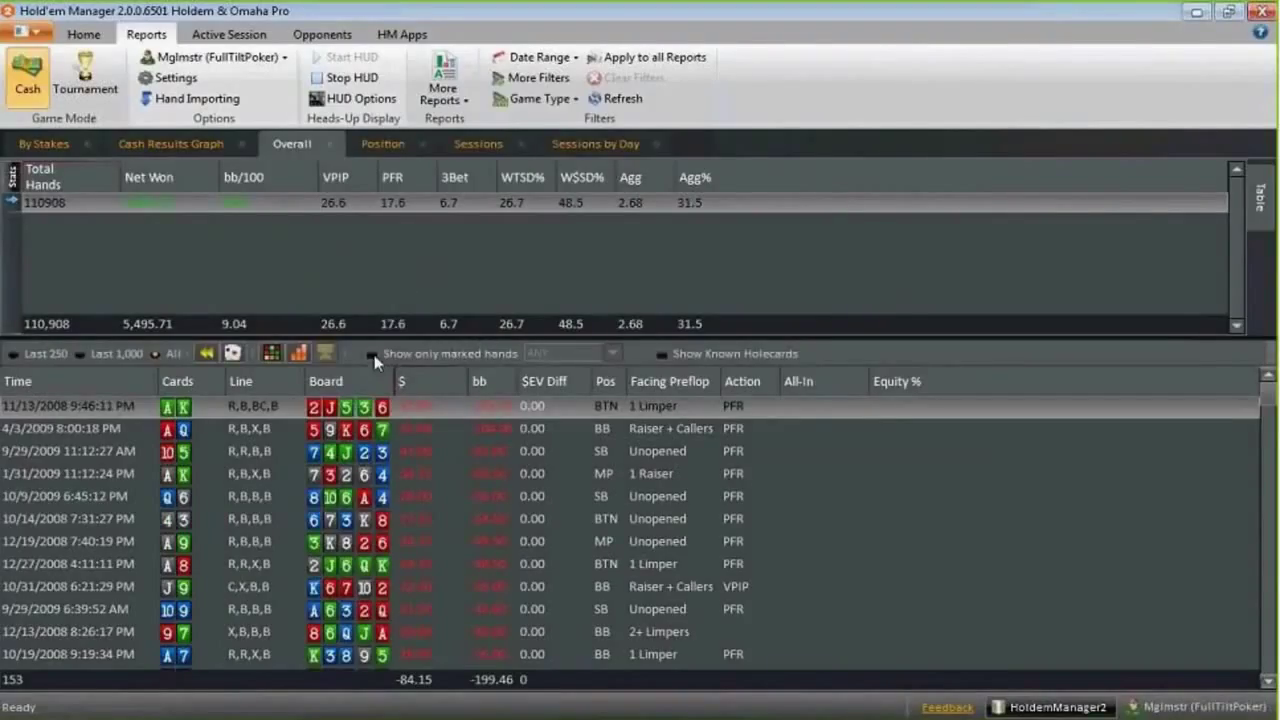
{"action": "left_click", "coordinate": [442, 353]}
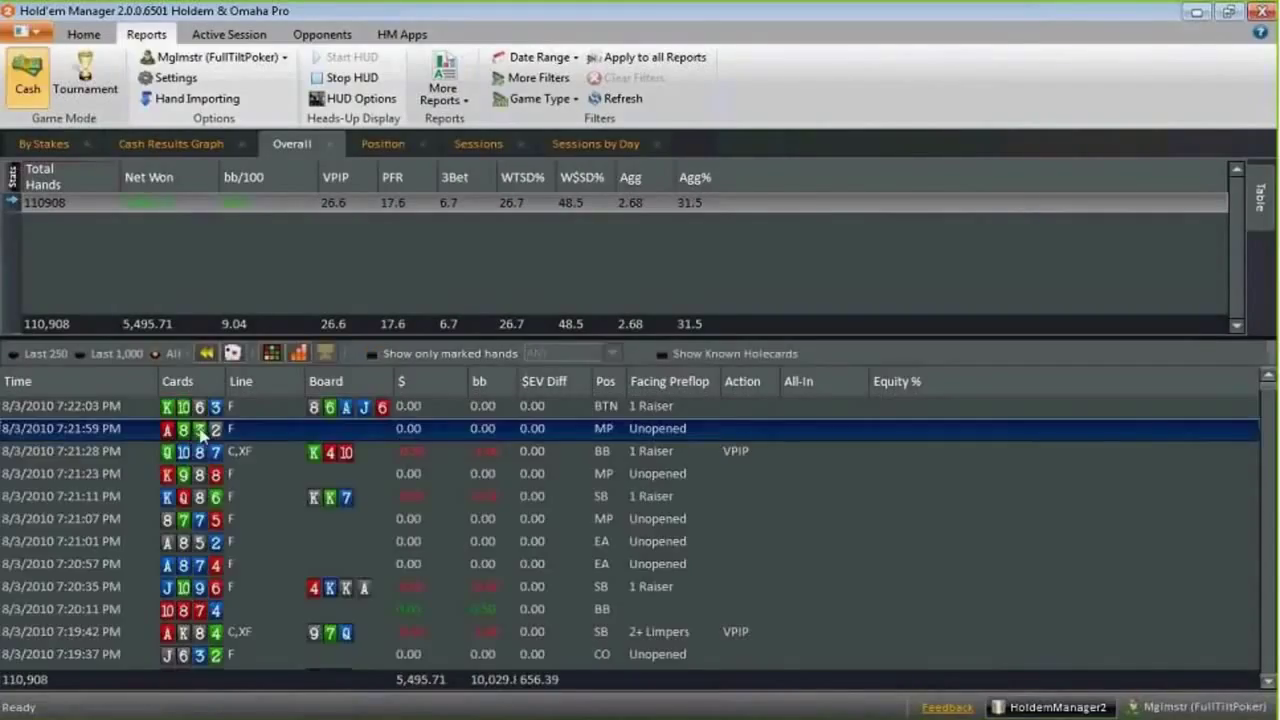
{"action": "left_click", "coordinate": [405, 356]}
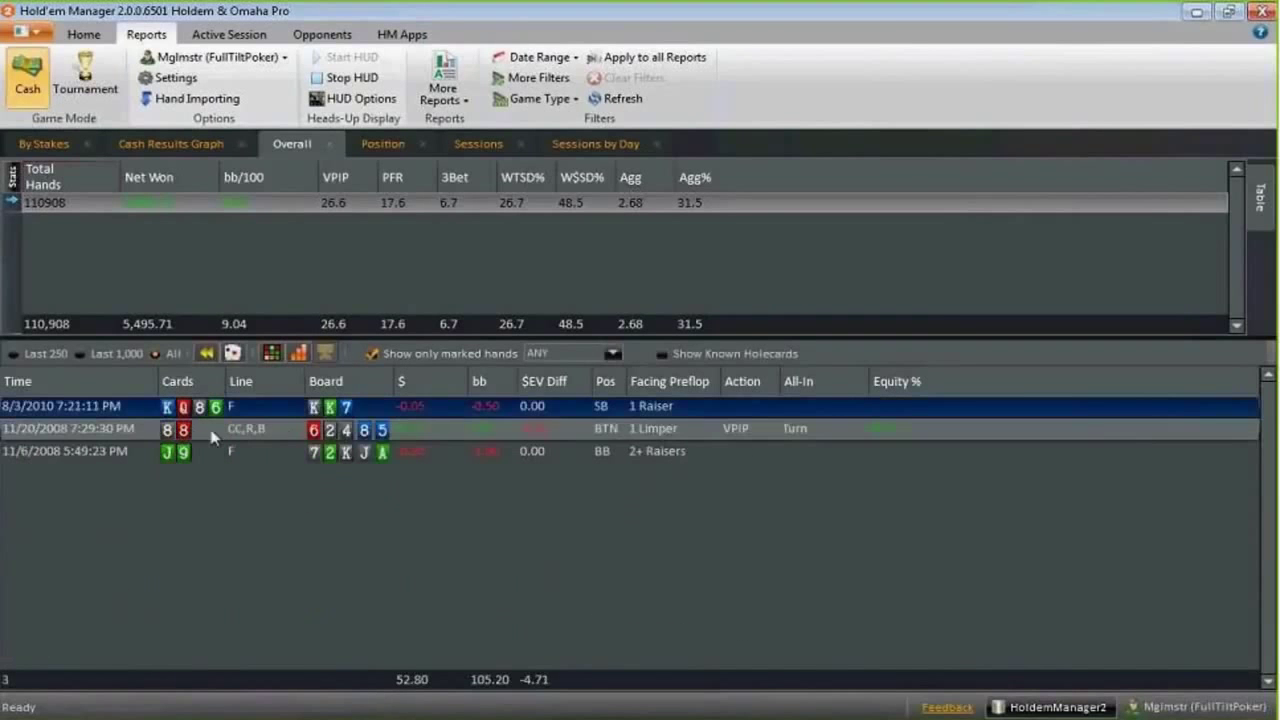
Replay the marked pocket-eights hand from 11/20/2008 and examine its equity graph
{"action": "left_click", "coordinate": [212, 434]}
{"action": "right_click", "coordinate": [212, 434]}
{"action": "left_click", "coordinate": [260, 441]}
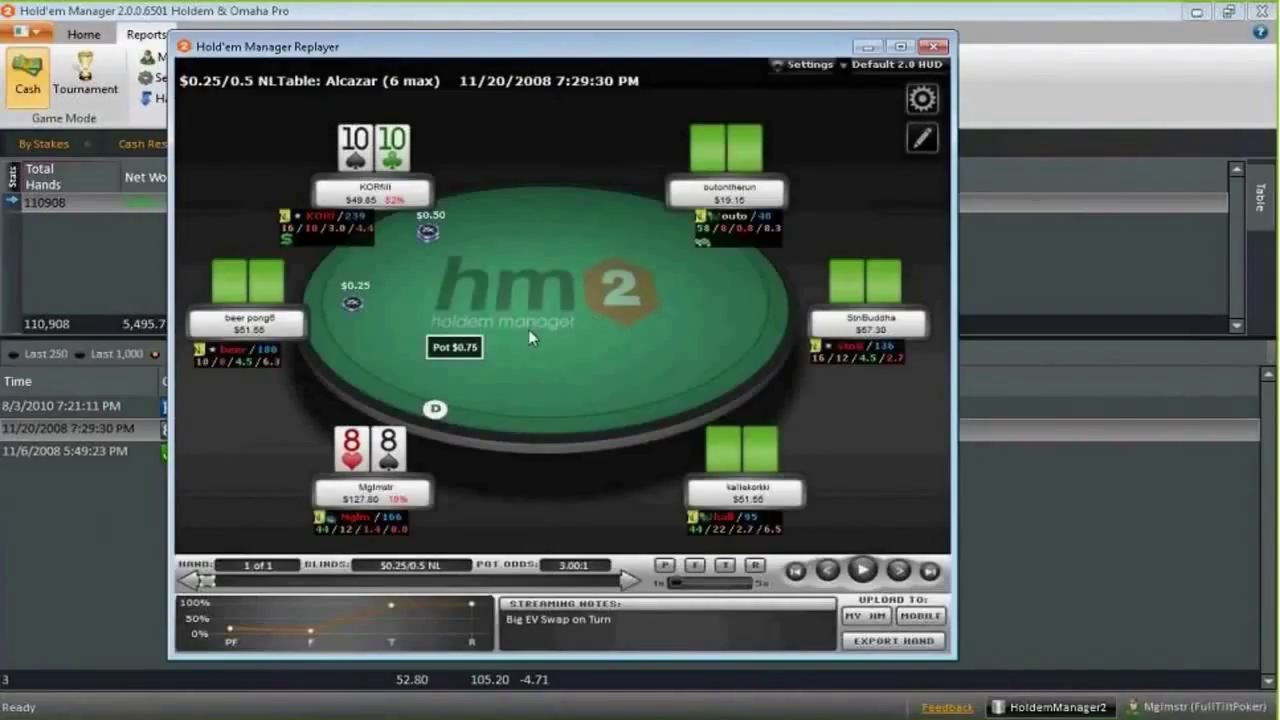
{"action": "left_click", "coordinate": [1112, 166]}
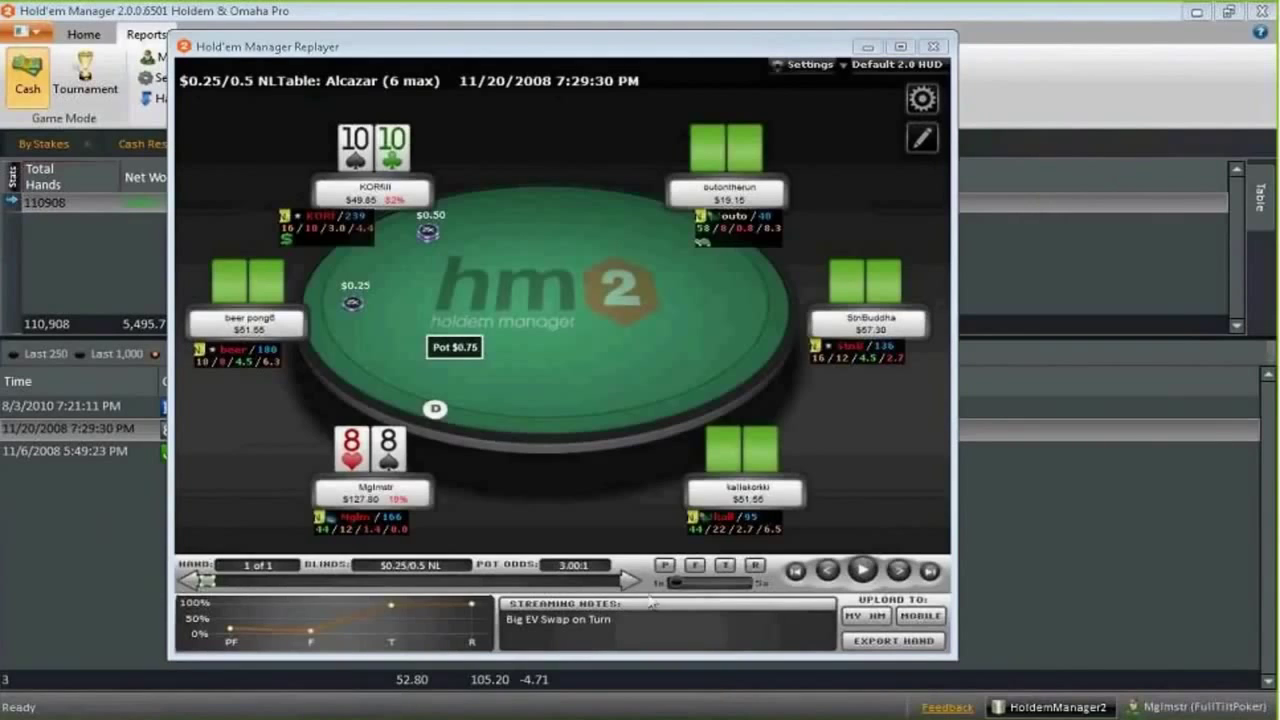
{"action": "mouse_move", "coordinate": [311, 631]}
{"action": "mouse_move", "coordinate": [392, 612]}
Jump the replay to the flop and step through the betting action up to the turn card
{"action": "left_click", "coordinate": [695, 566]}
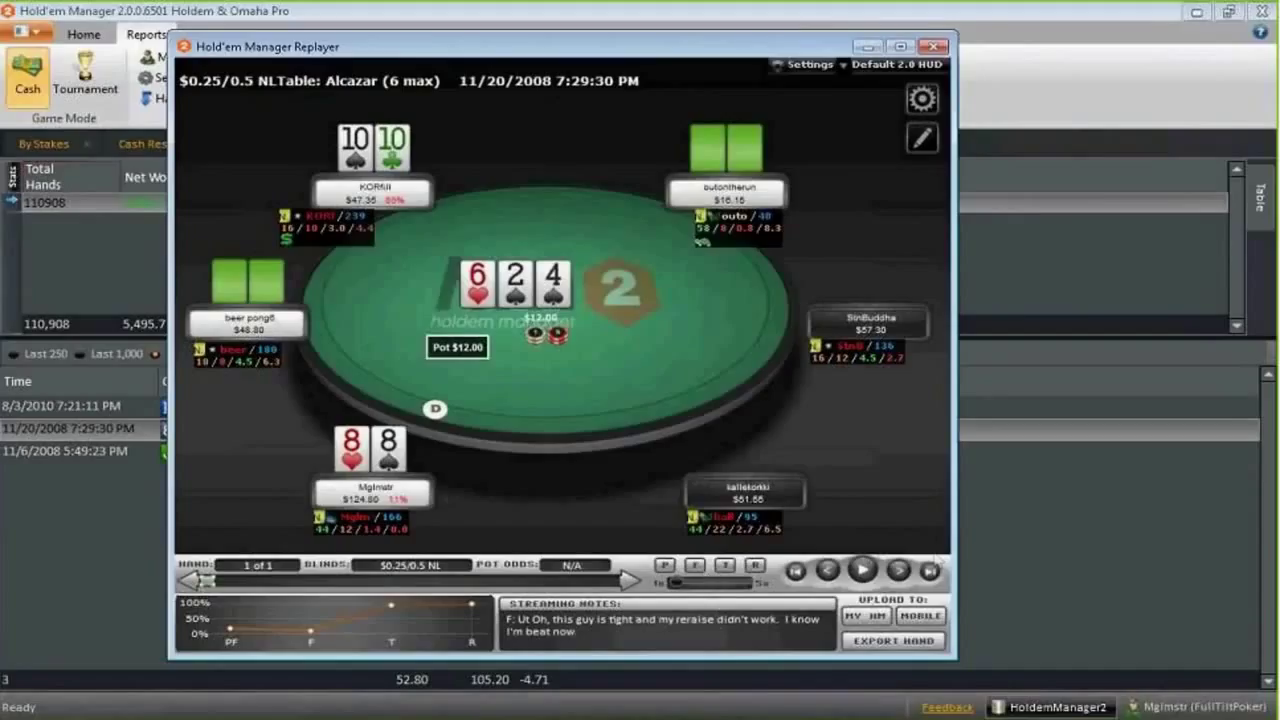
{"action": "left_click", "coordinate": [899, 570]}
{"action": "left_click", "coordinate": [900, 570]}
{"action": "left_click", "coordinate": [900, 570]}
{"action": "left_click", "coordinate": [900, 570]}
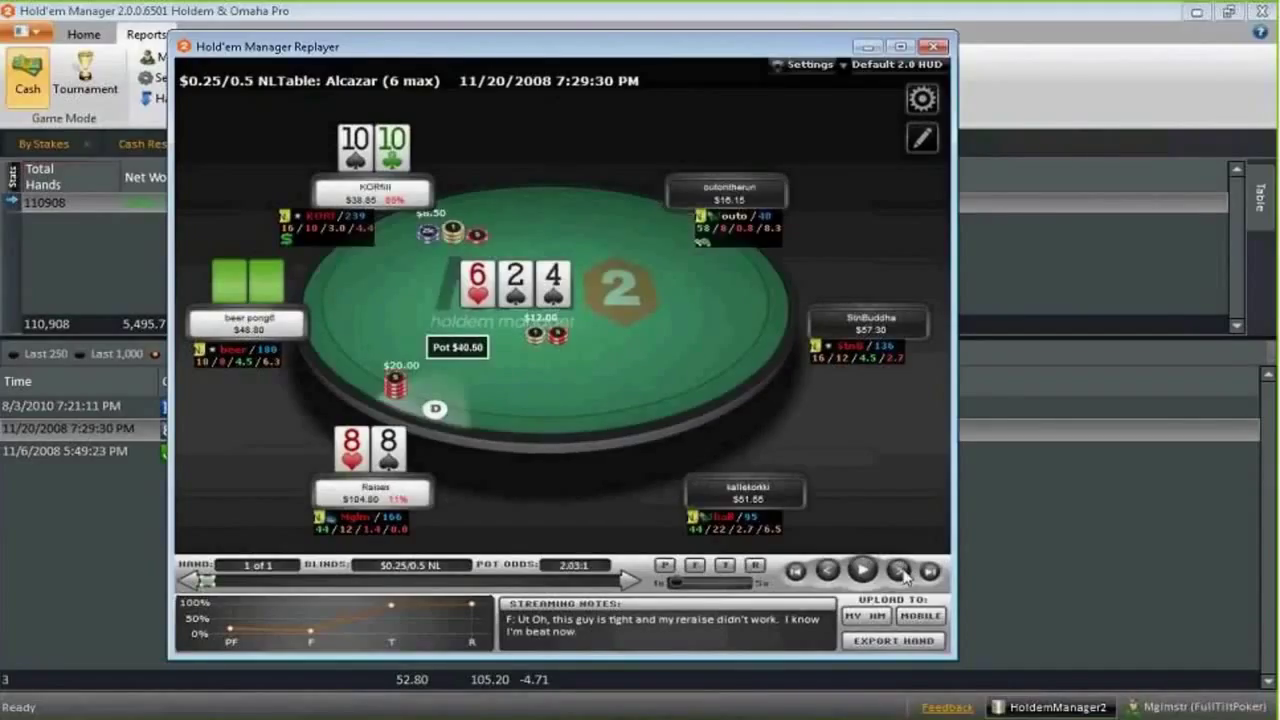
{"action": "left_click", "coordinate": [900, 570]}
{"action": "left_click", "coordinate": [900, 570]}
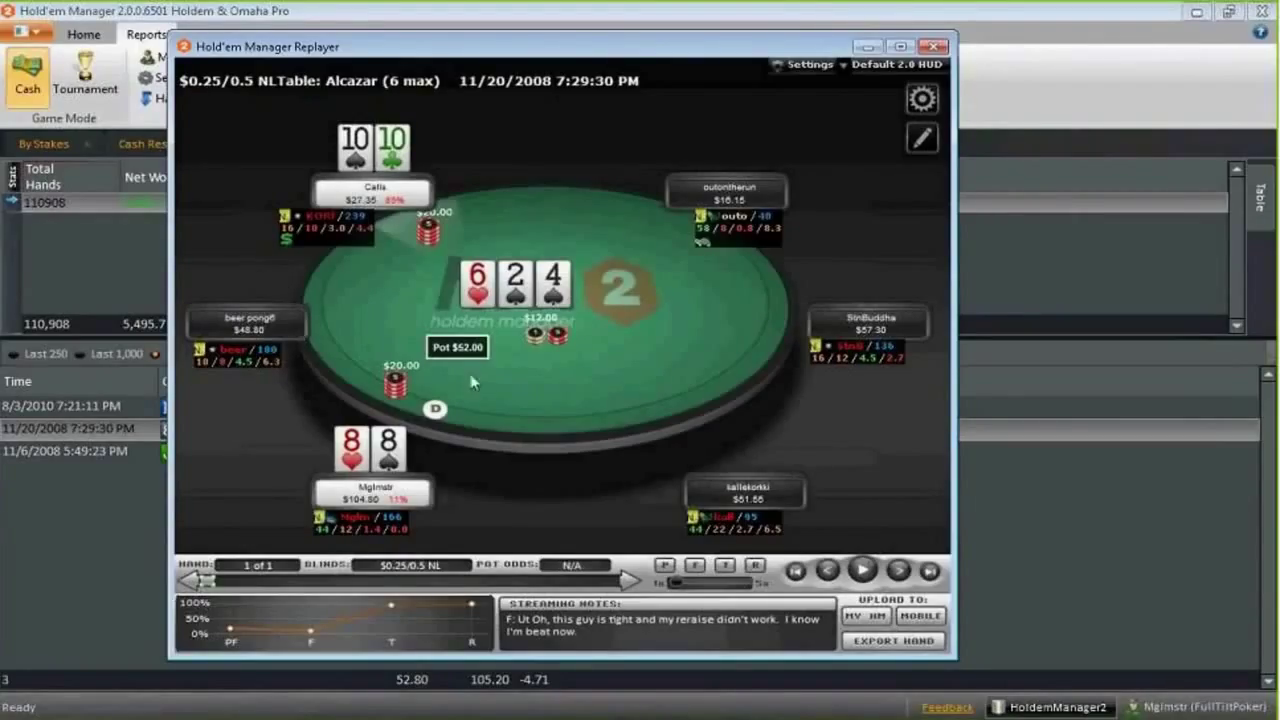
{"action": "left_click", "coordinate": [902, 571]}
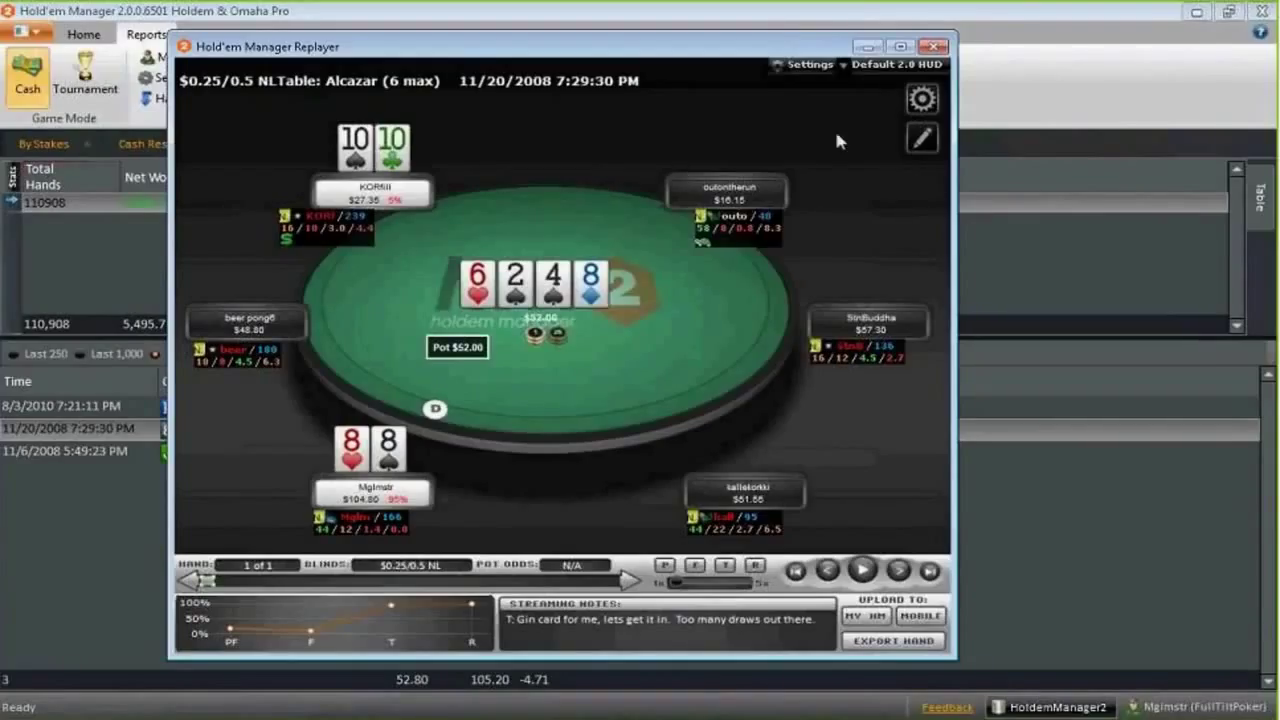
Display the VS Hero HUD configuration in the replayer, try the Turn configuration, and close the replayer
{"action": "left_click", "coordinate": [882, 66]}
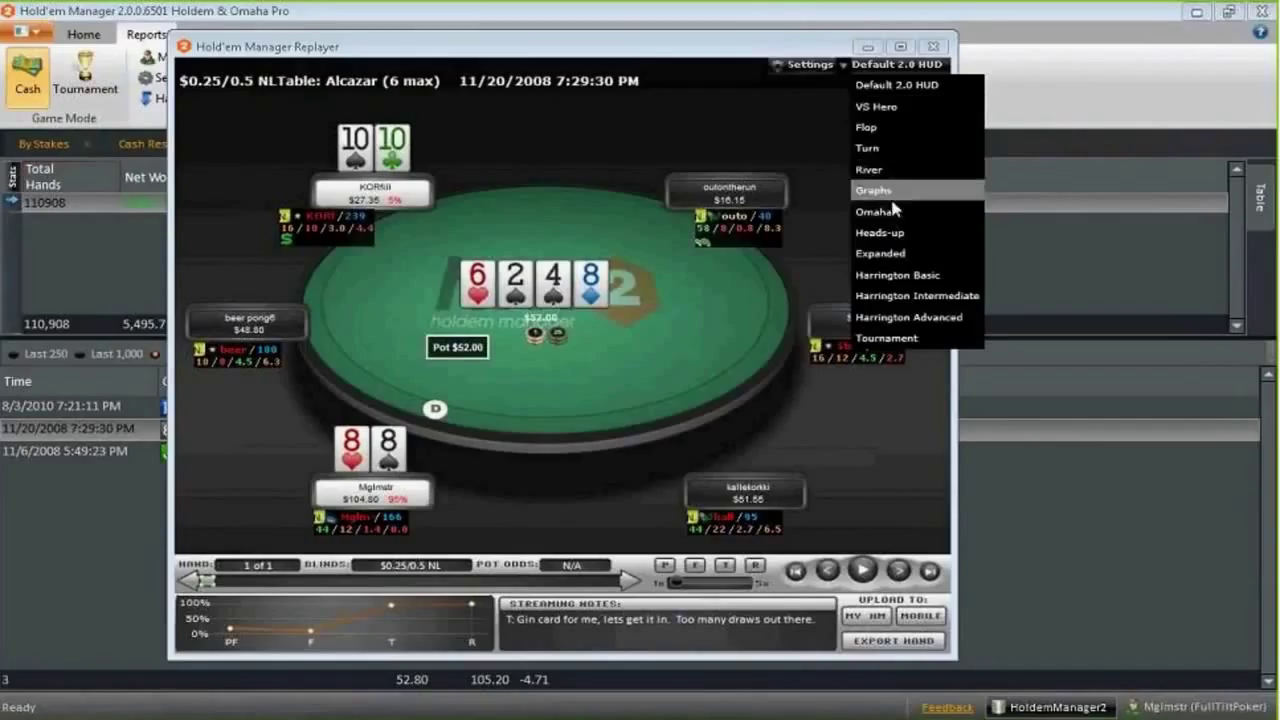
{"action": "left_click", "coordinate": [895, 107]}
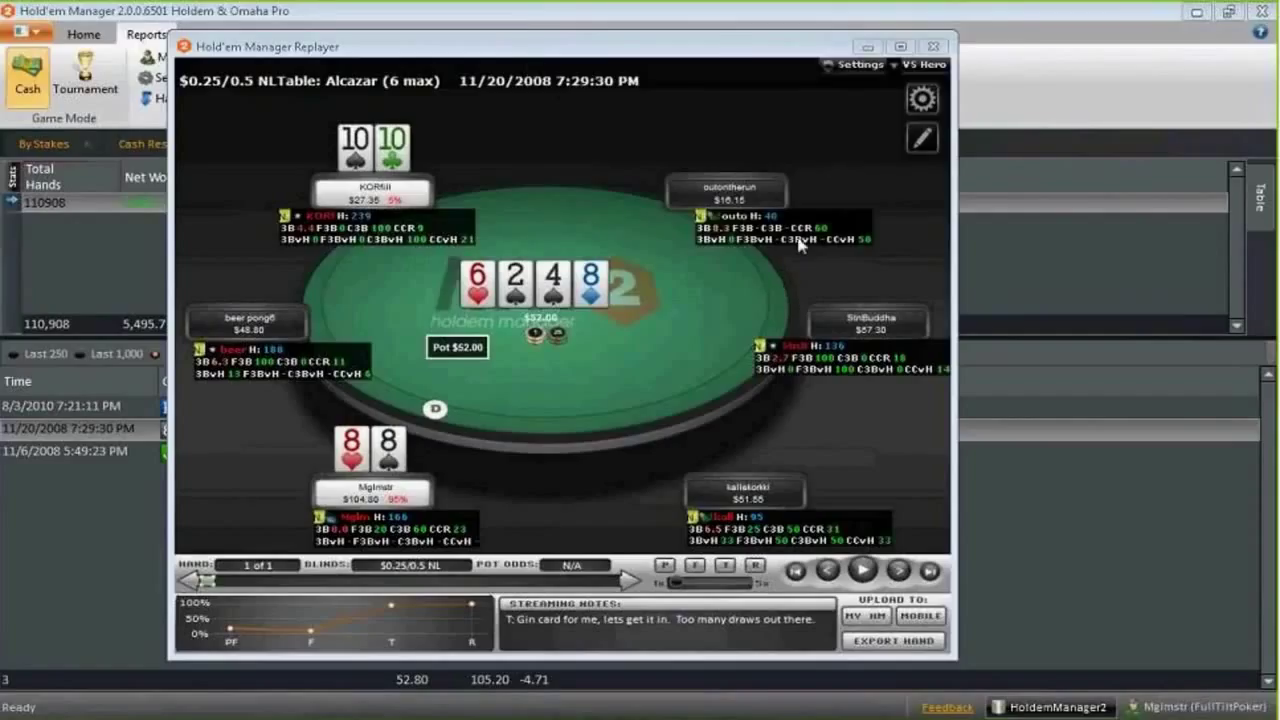
{"action": "mouse_move", "coordinate": [800, 245]}
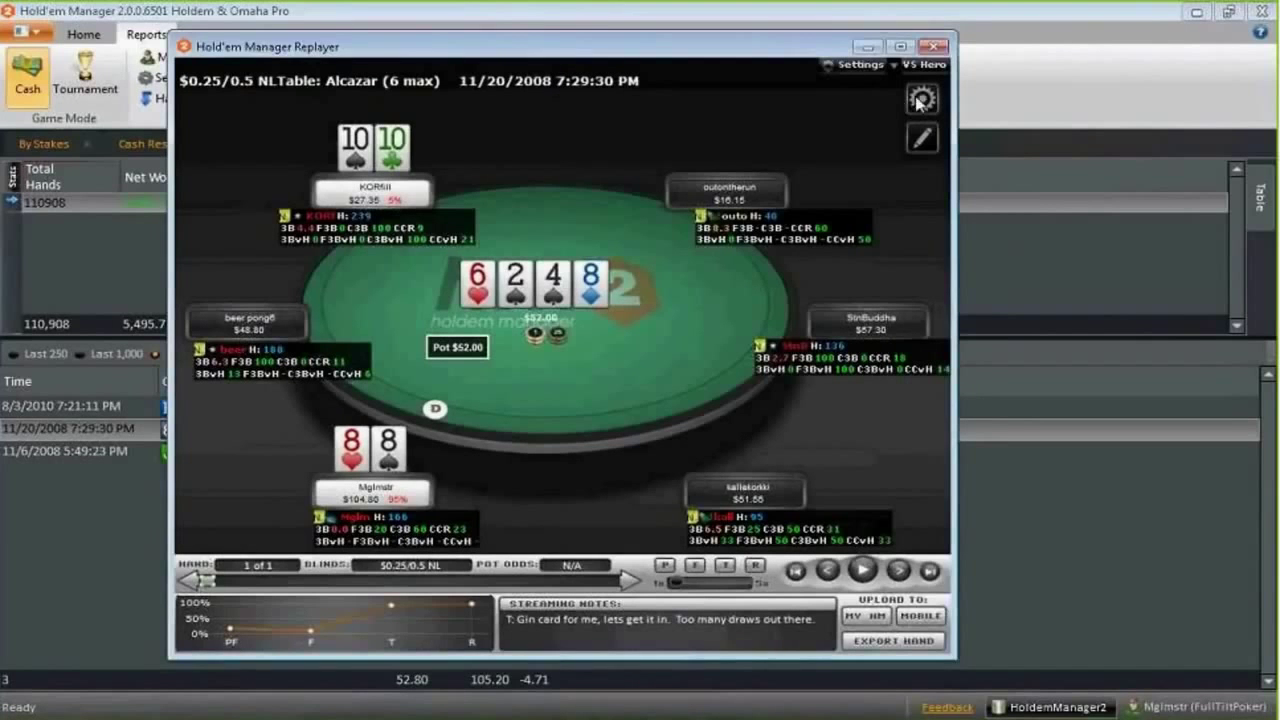
{"action": "left_click", "coordinate": [921, 65]}
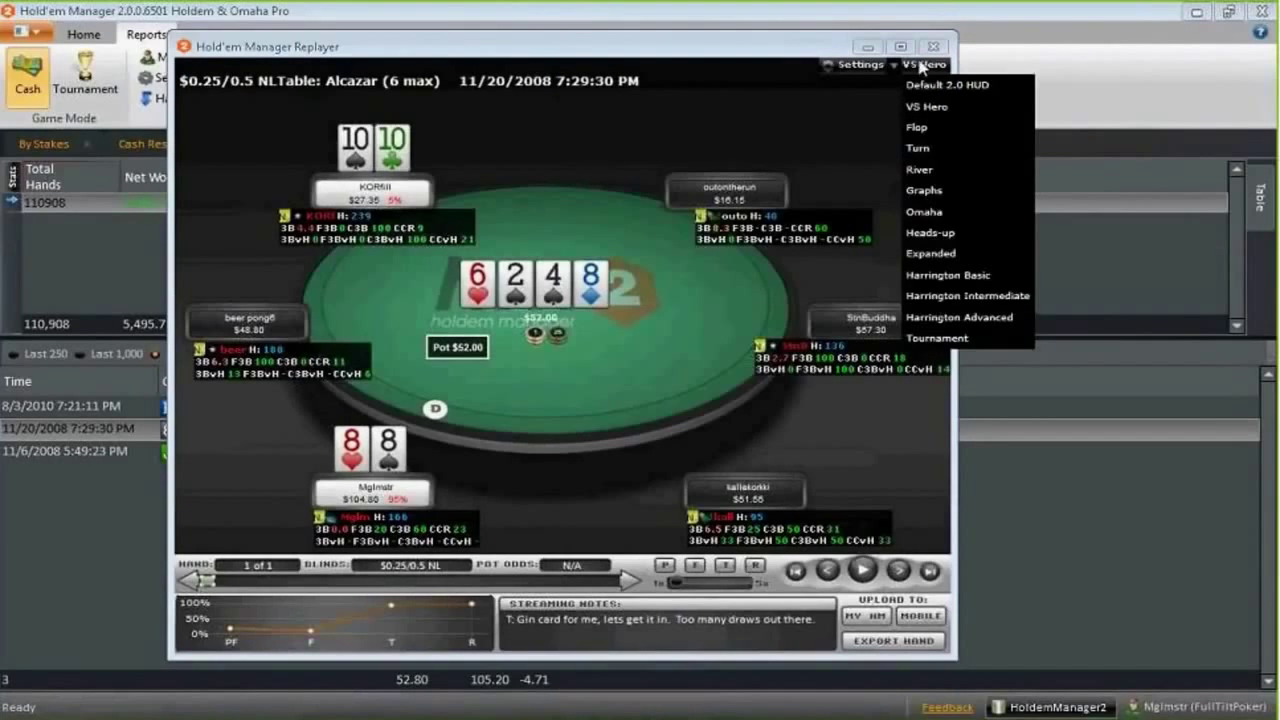
{"action": "left_click", "coordinate": [918, 148]}
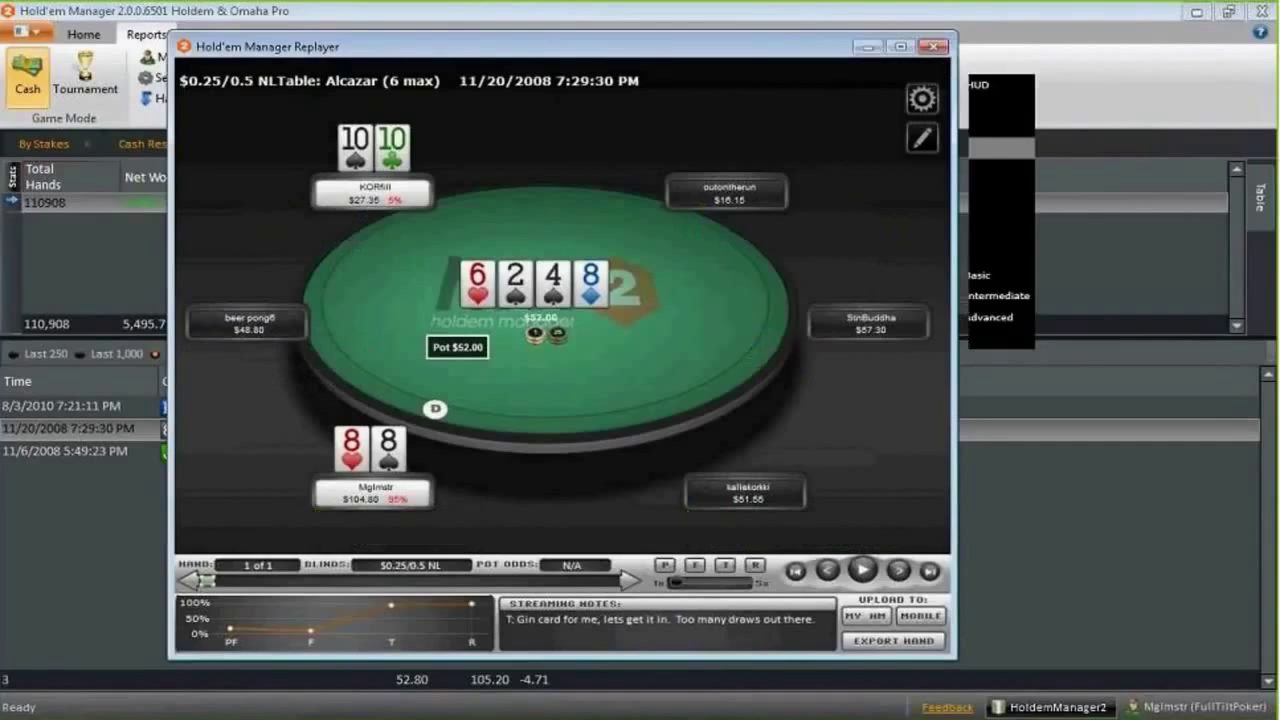
{"action": "left_click", "coordinate": [933, 47]}
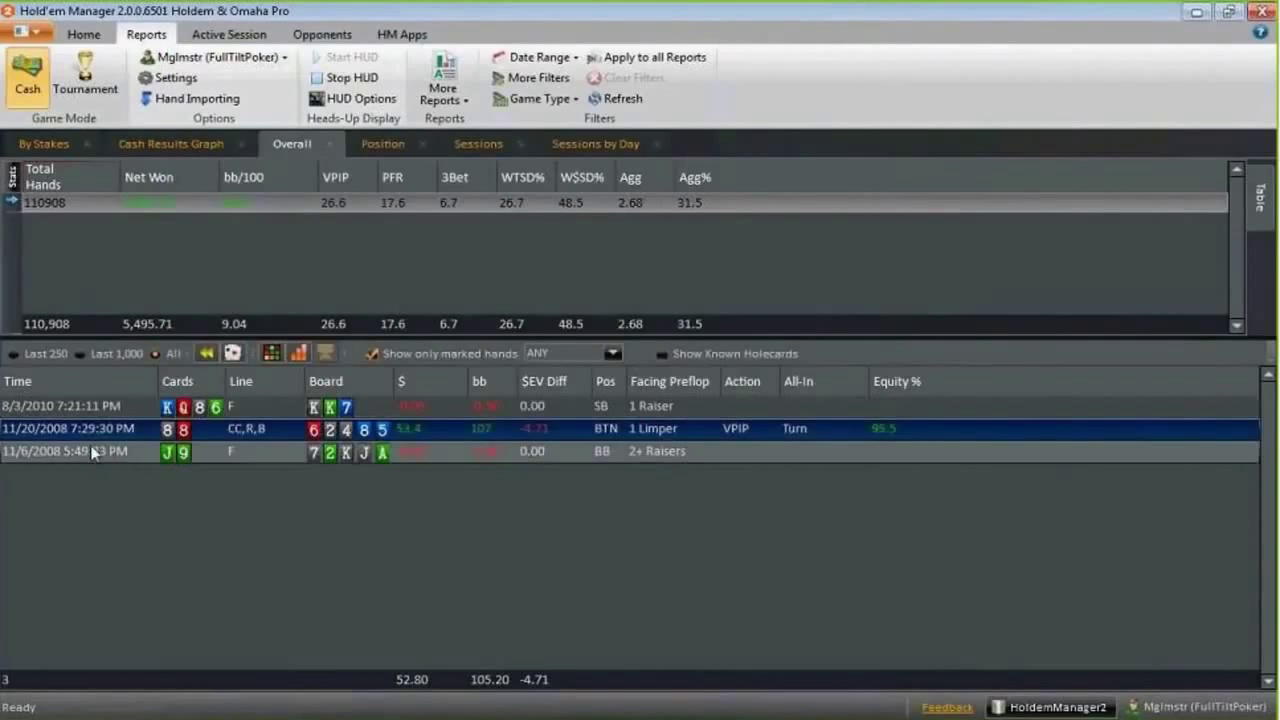
Replay the marked J9 hand from 11/6/2008 with the Graphs HUD configuration, inspect a player's chart, and close the replayer
{"action": "left_click", "coordinate": [95, 452]}
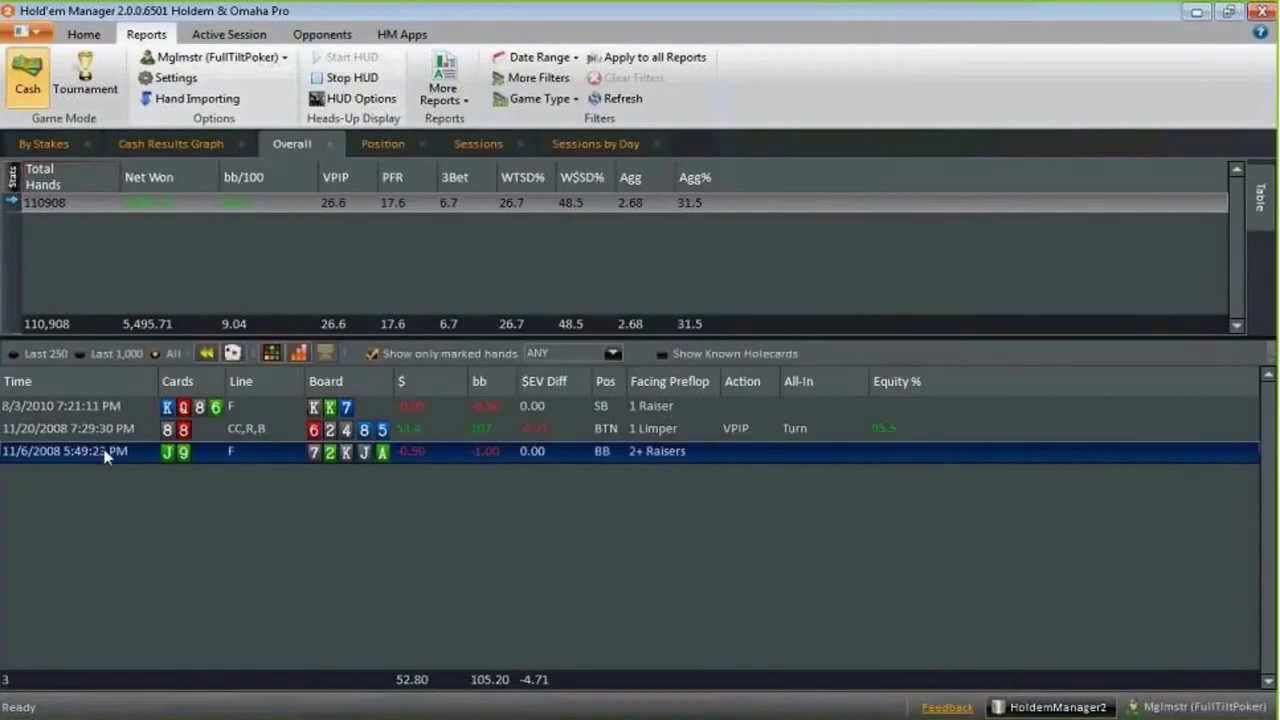
{"action": "right_click", "coordinate": [106, 455]}
{"action": "left_click", "coordinate": [204, 460]}
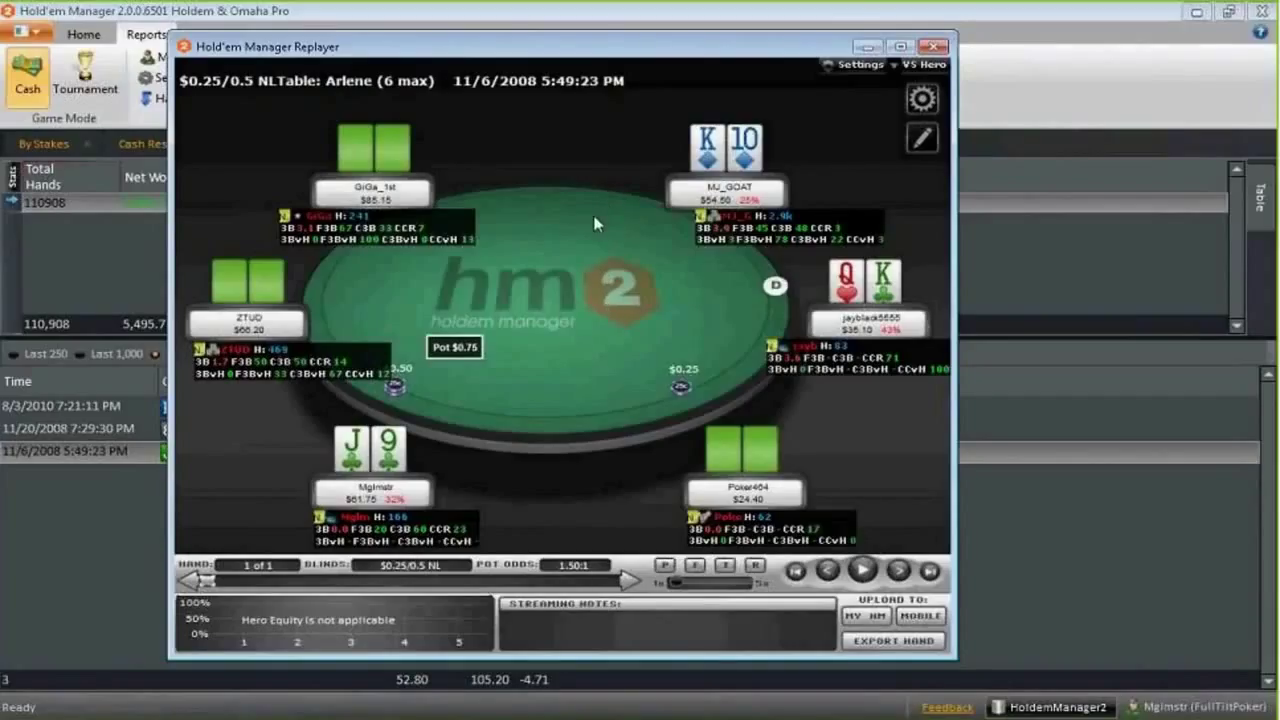
{"action": "left_click", "coordinate": [917, 66]}
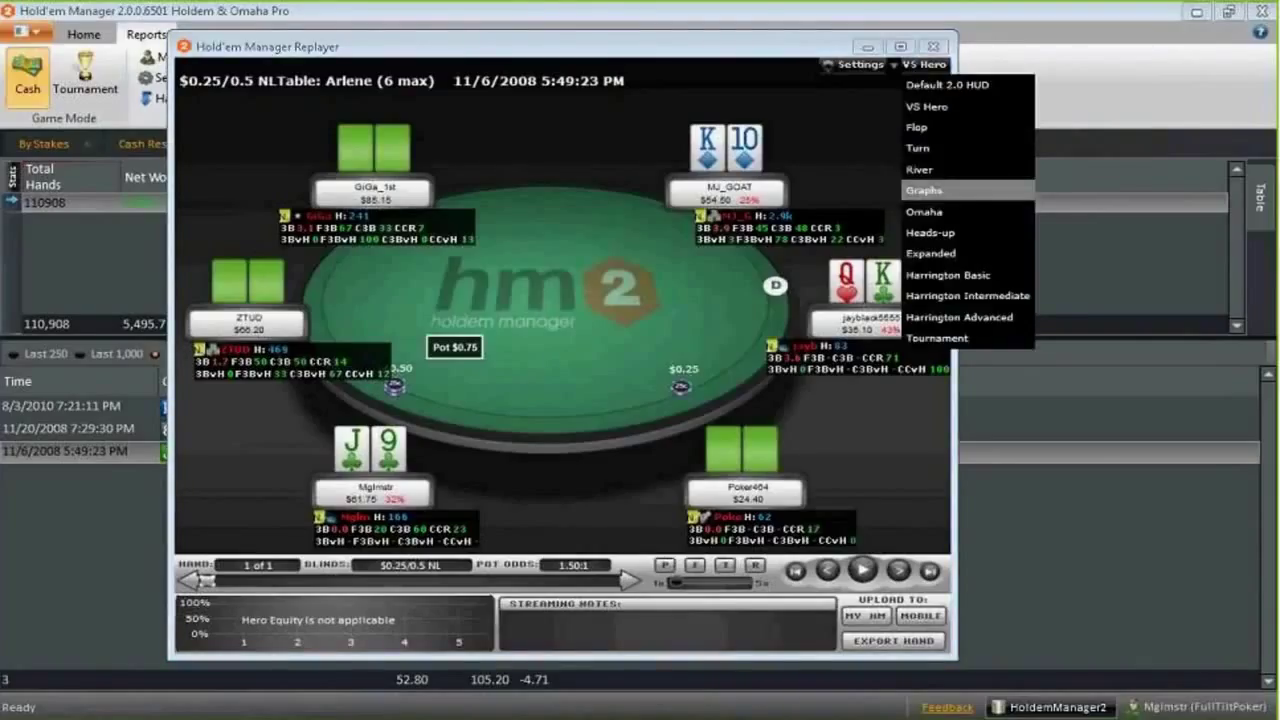
{"action": "left_click", "coordinate": [930, 190]}
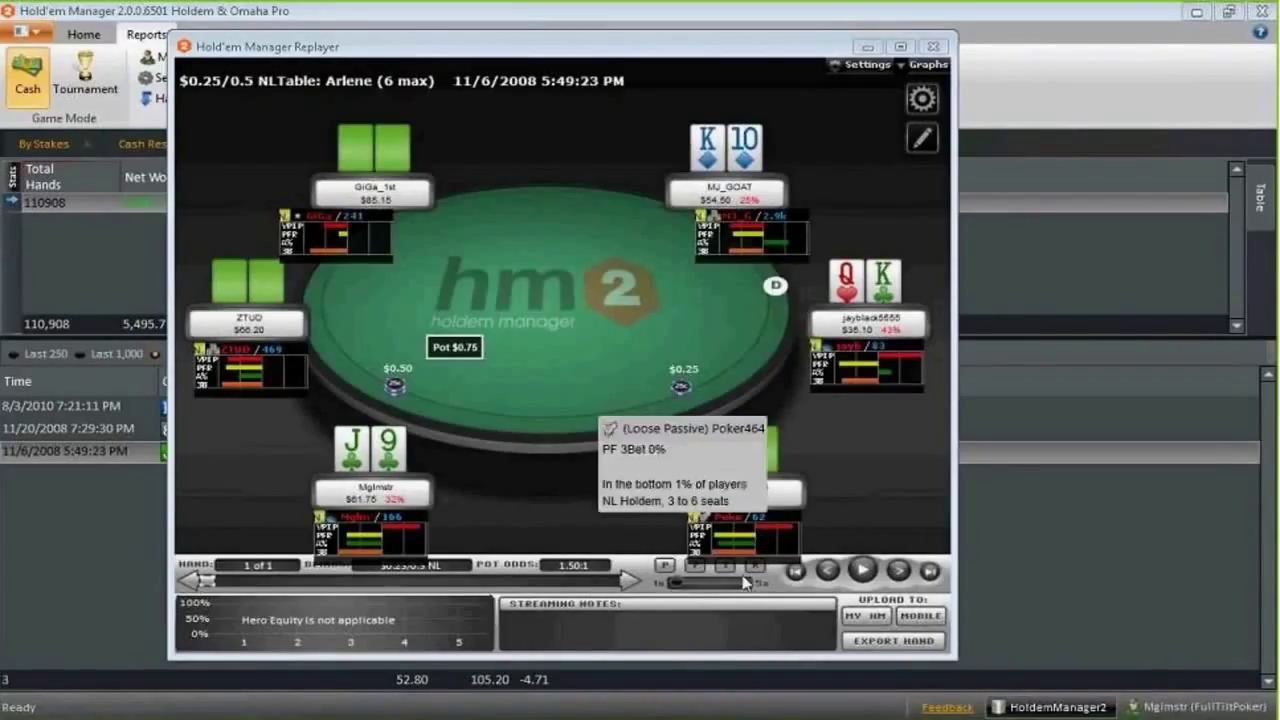
{"action": "mouse_move", "coordinate": [342, 238]}
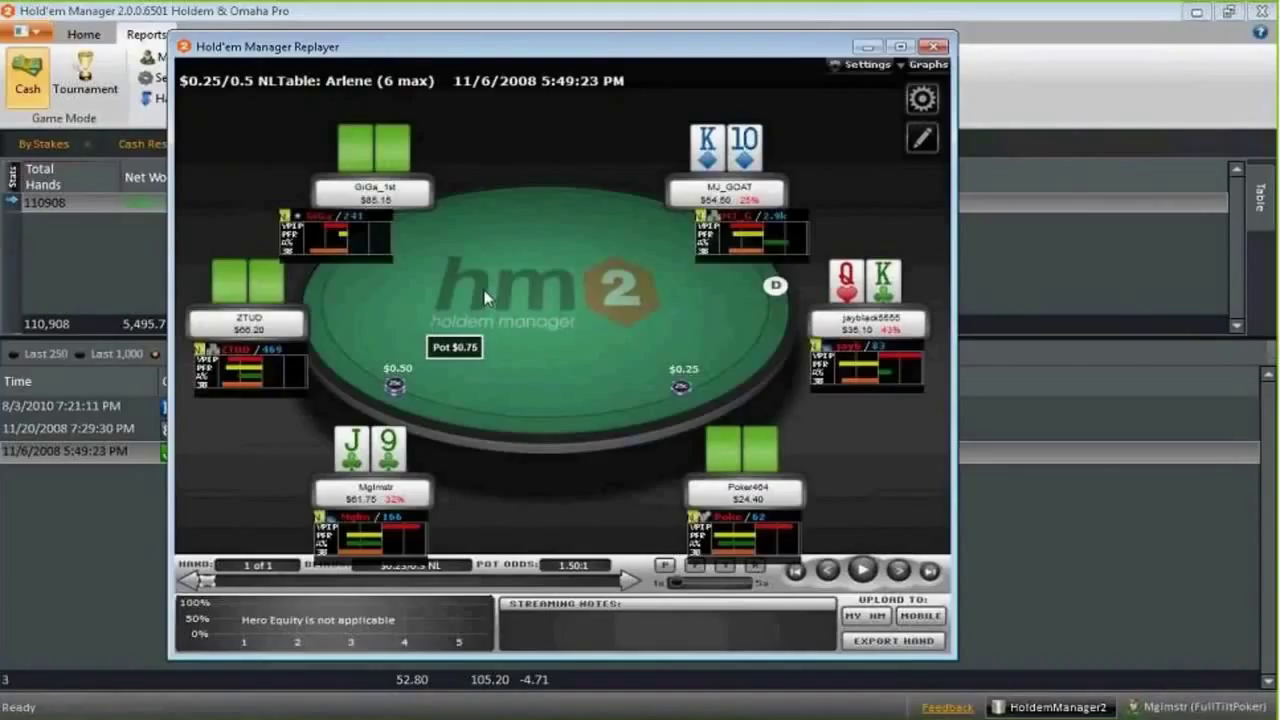
{"action": "left_click", "coordinate": [932, 47]}
{"action": "left_click", "coordinate": [936, 47]}
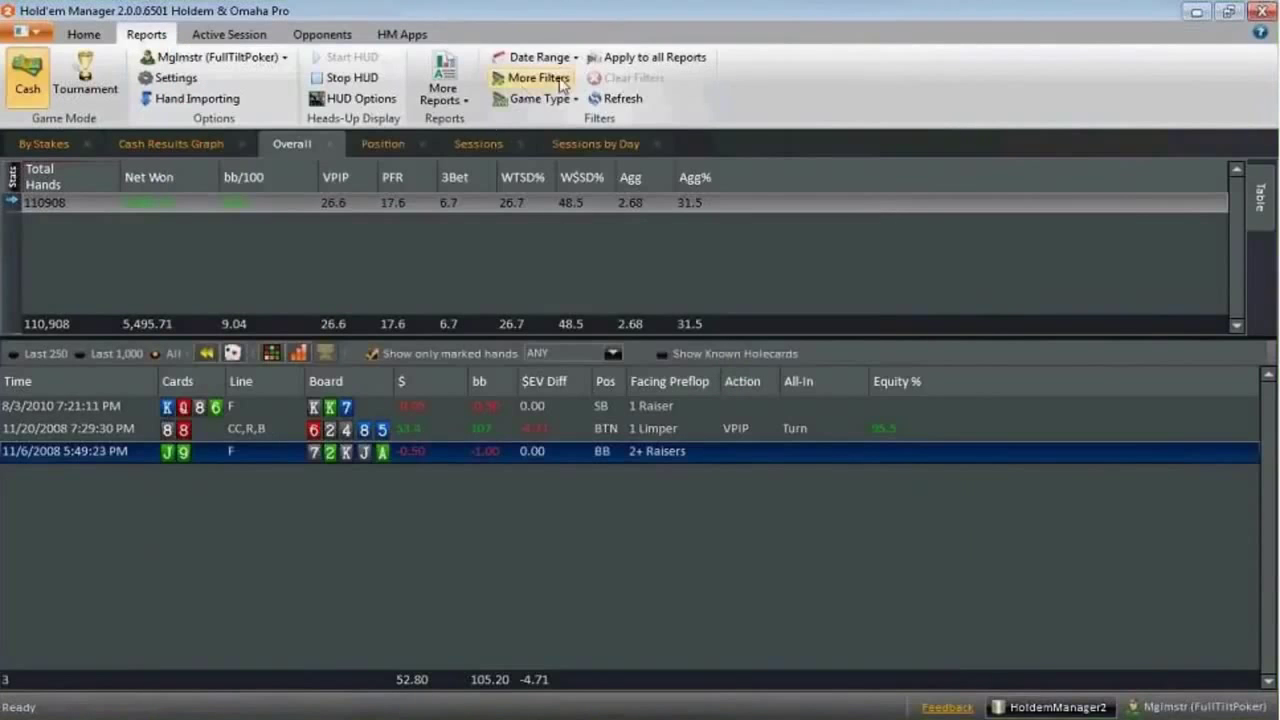
Try adding extra VPIP.total stats to the Horizontal Bars chart in the Chart Designer and discard the changes
{"action": "left_click", "coordinate": [361, 101]}
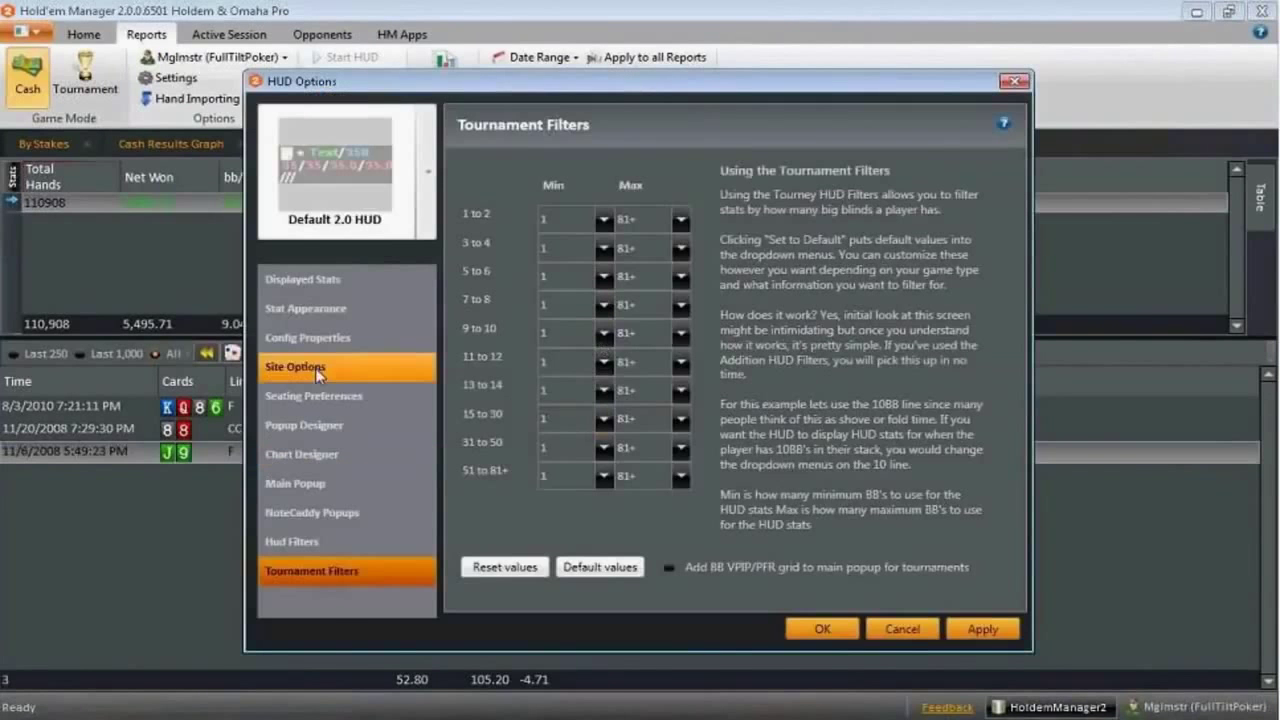
{"action": "left_click", "coordinate": [320, 454]}
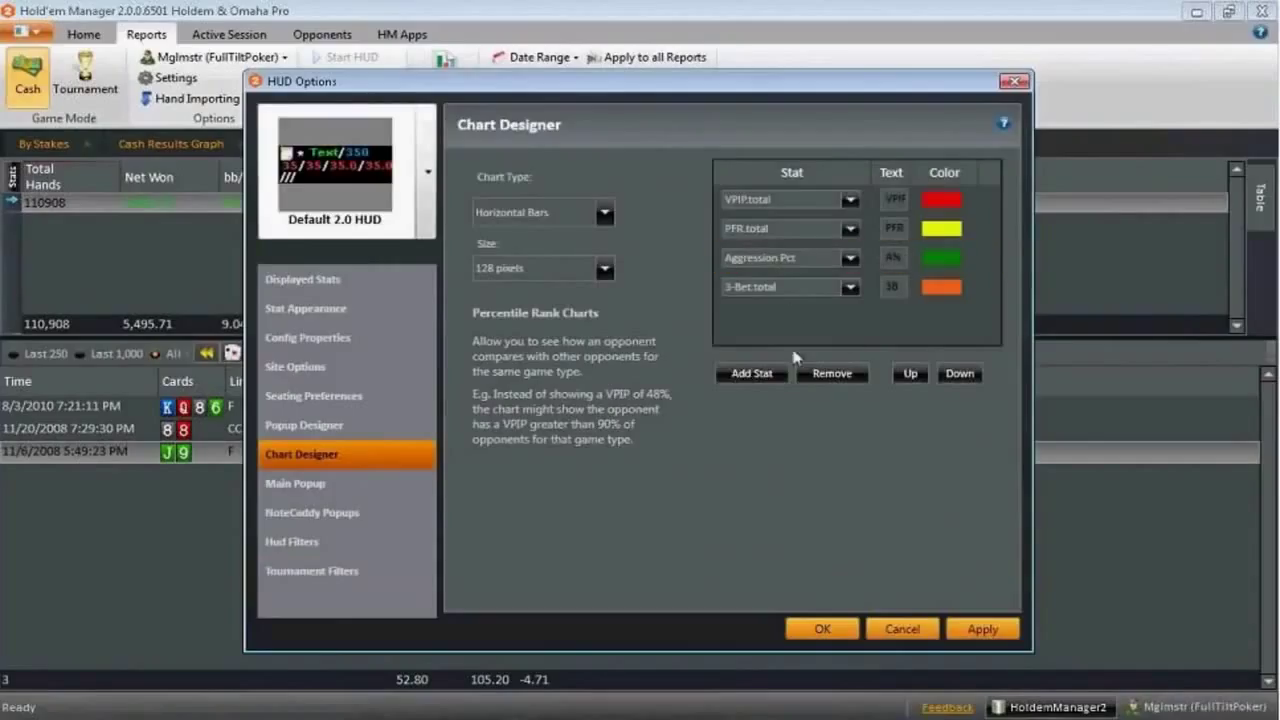
{"action": "left_click", "coordinate": [744, 374]}
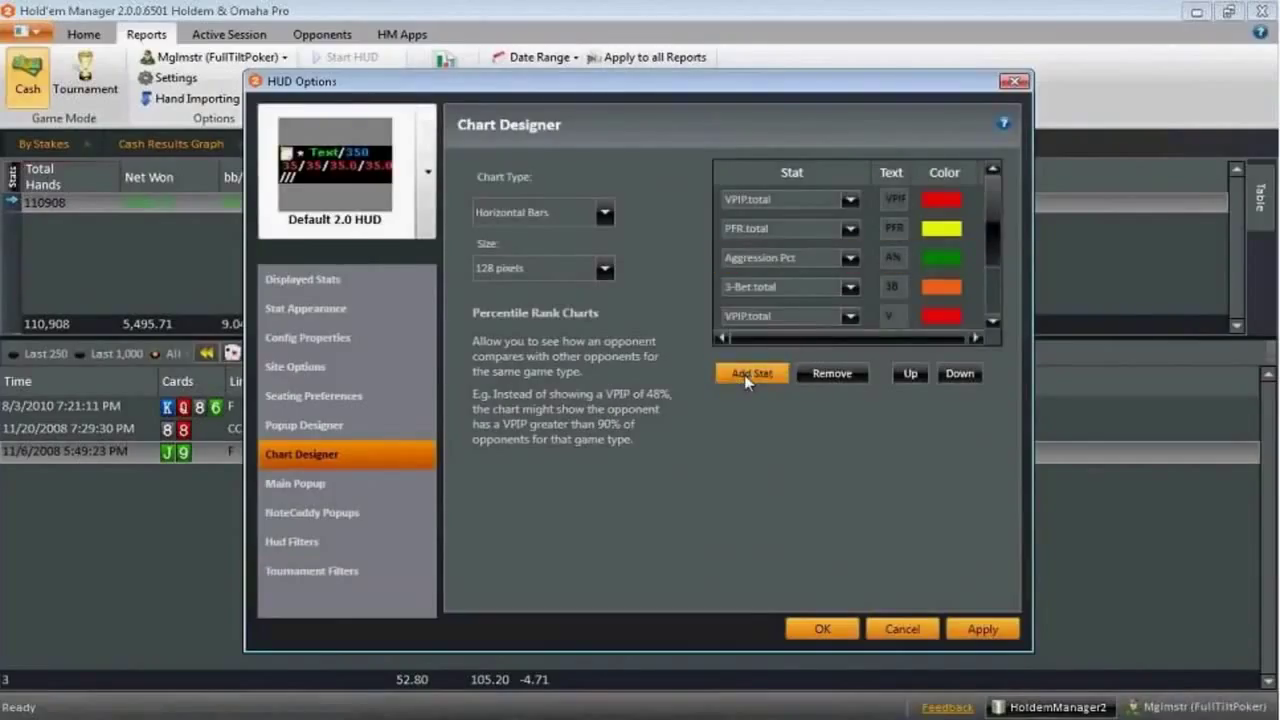
{"action": "mouse_move", "coordinate": [993, 215]}
{"action": "left_mouse_down"}
{"action": "mouse_move", "coordinate": [993, 262]}
{"action": "mouse_move", "coordinate": [993, 215]}
{"action": "left_mouse_up"}
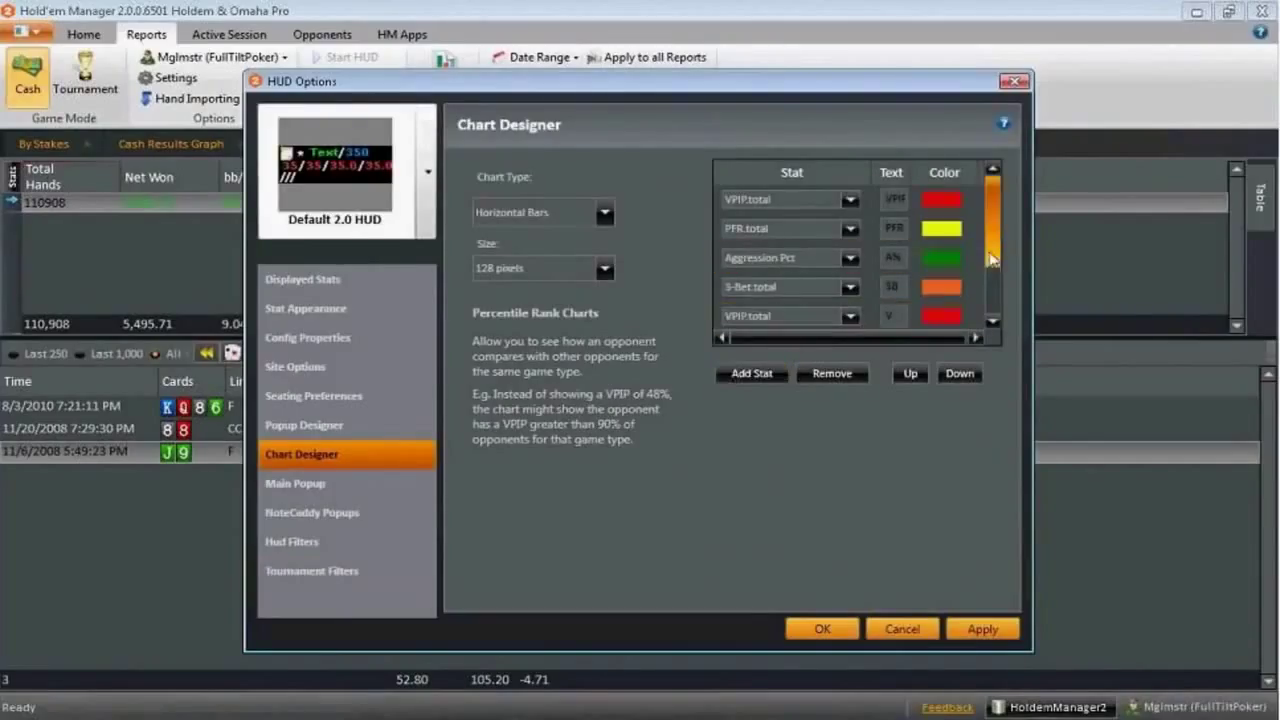
{"action": "left_click", "coordinate": [849, 316]}
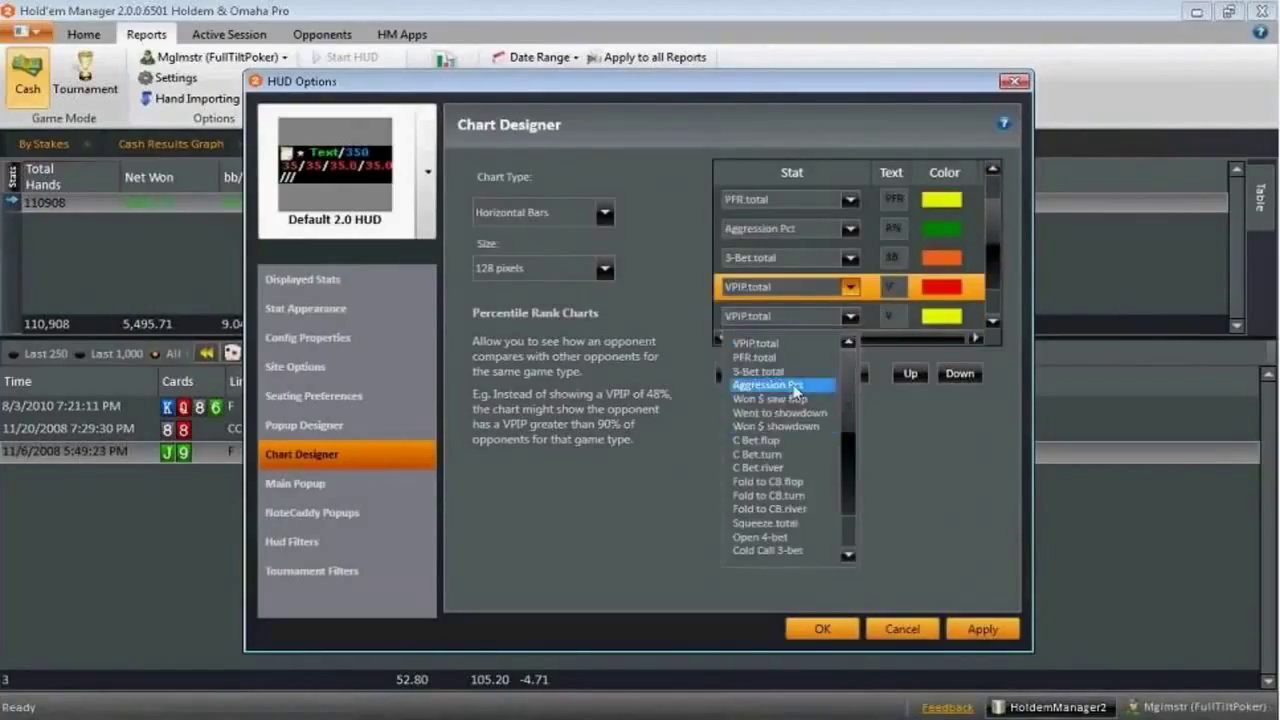
{"action": "left_click", "coordinate": [988, 466]}
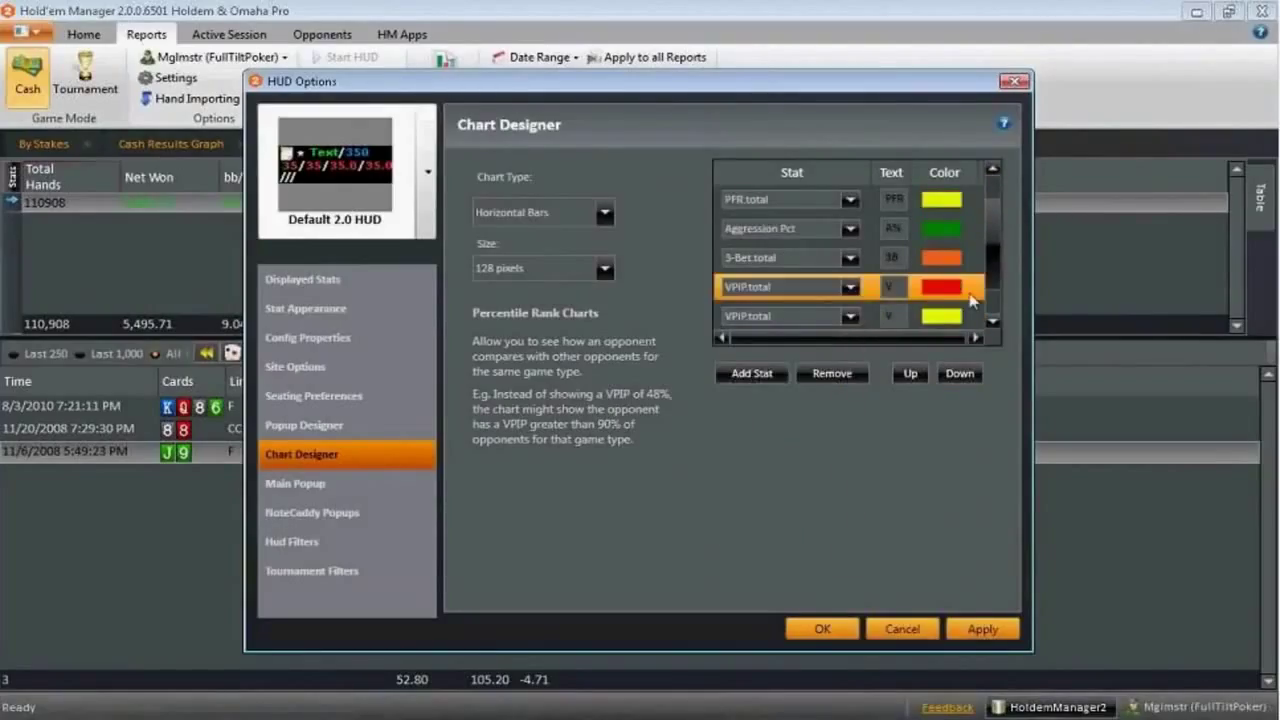
{"action": "left_click", "coordinate": [604, 212]}
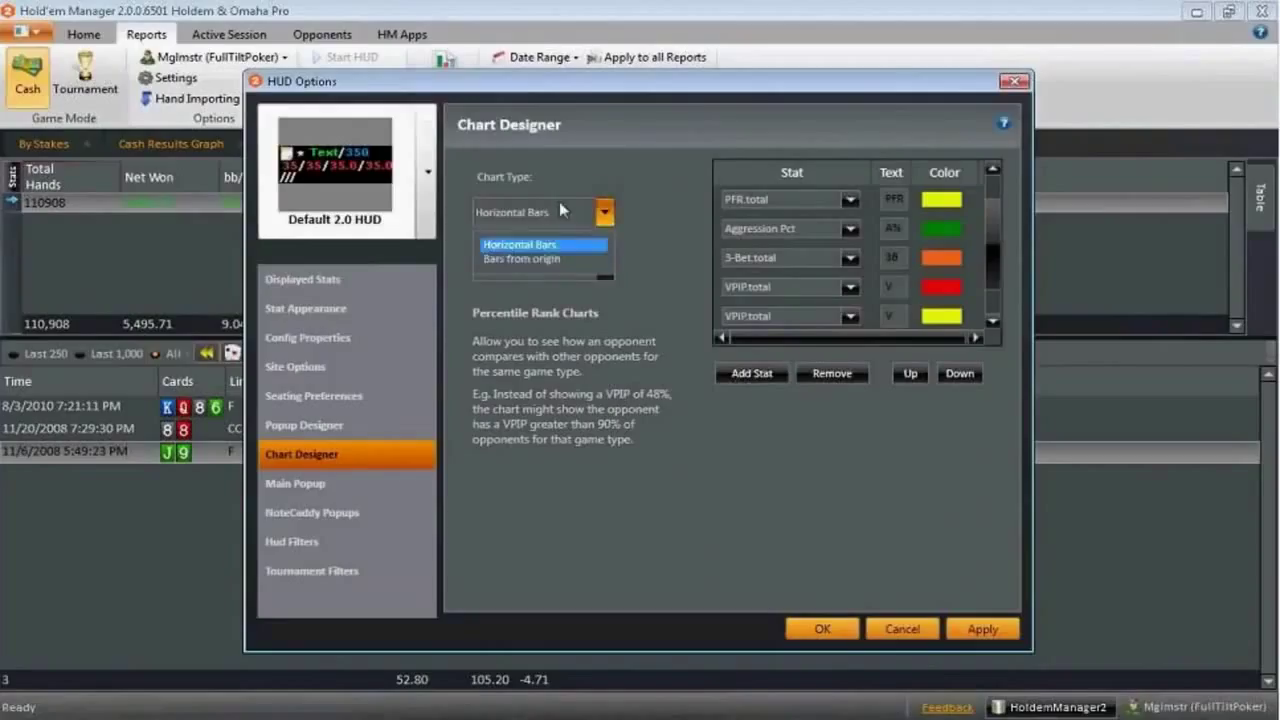
{"action": "left_click", "coordinate": [571, 167]}
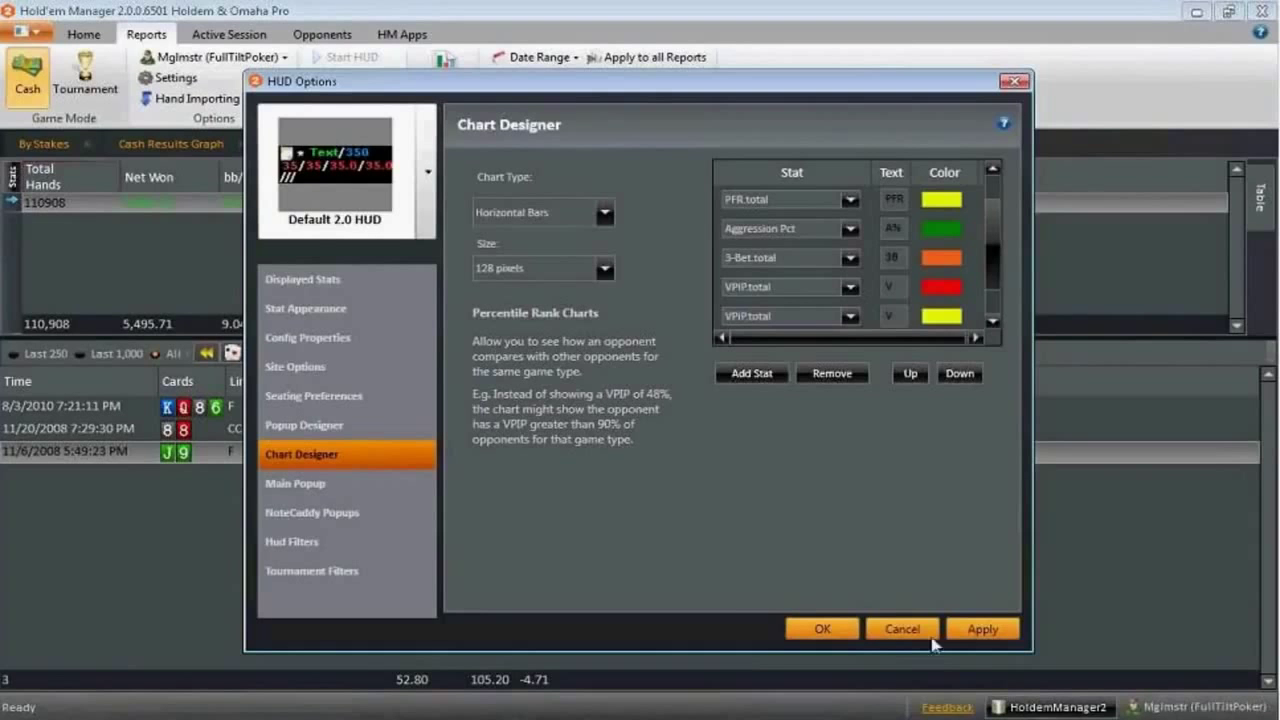
{"action": "left_click", "coordinate": [905, 630]}
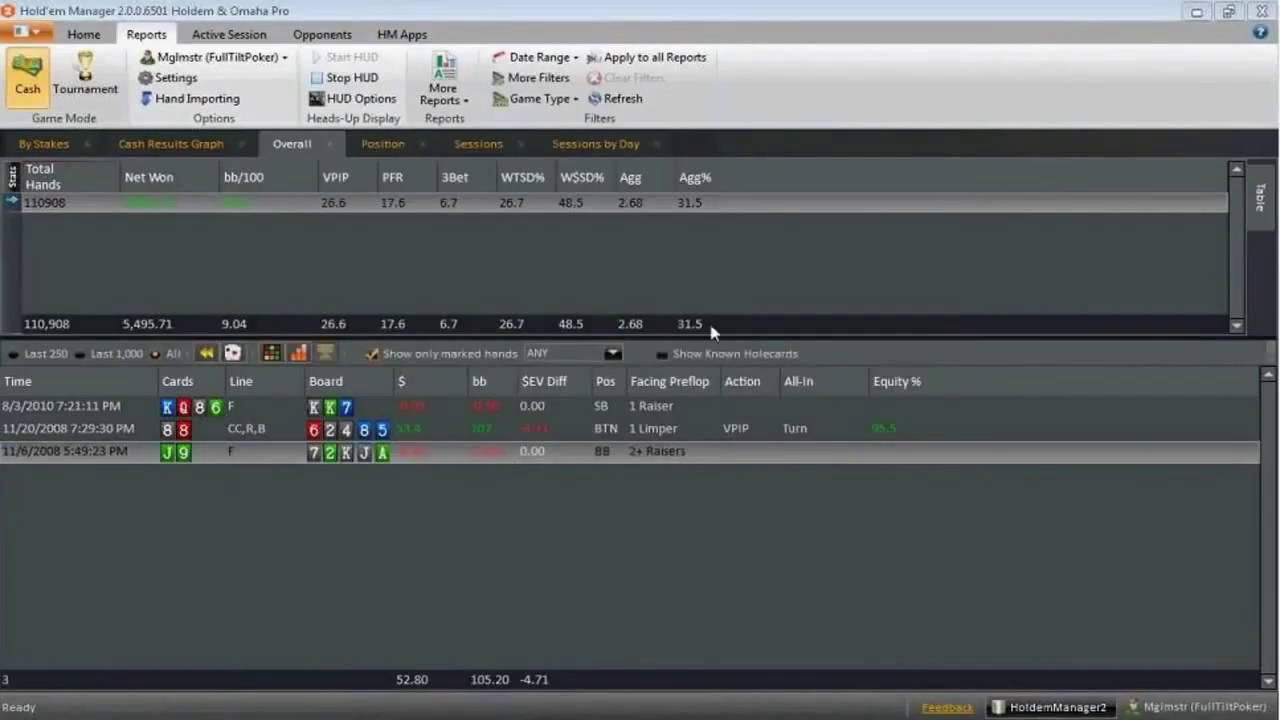
Replay the 11/6/2008 J9 hand again with the Default 2.0 HUD and close the replayer
{"action": "right_click", "coordinate": [143, 452]}
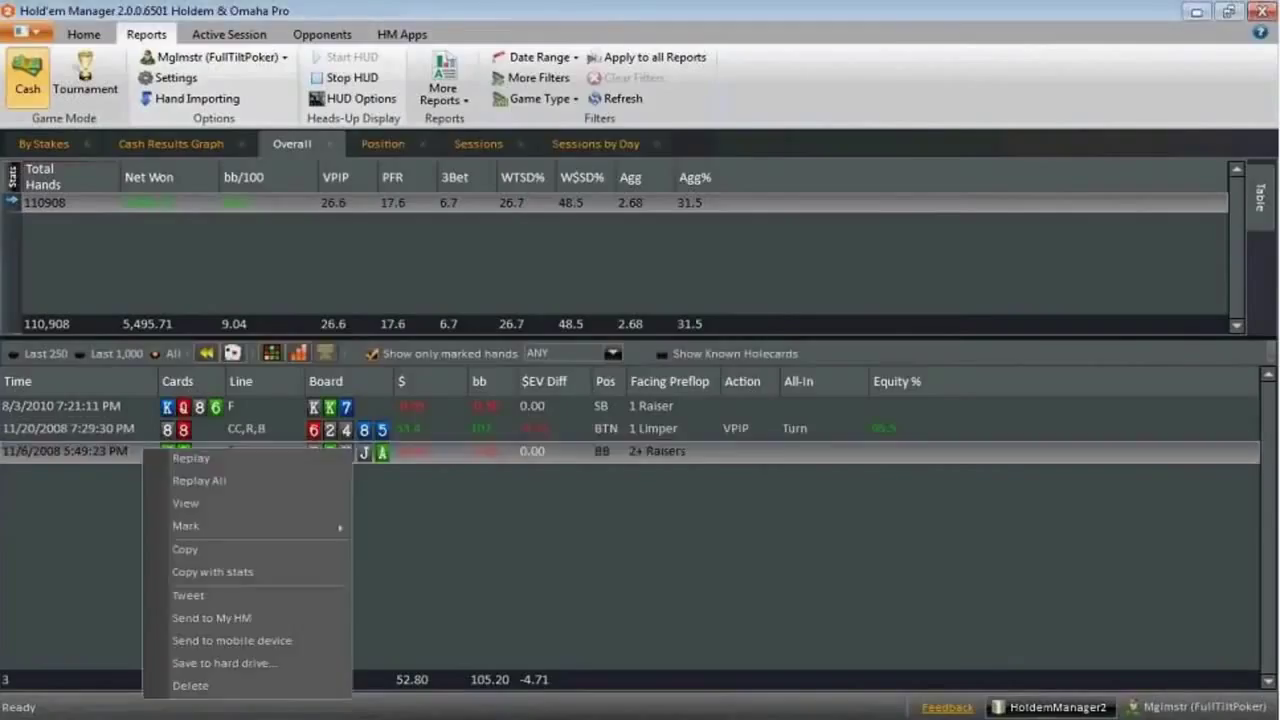
{"action": "left_click", "coordinate": [175, 459]}
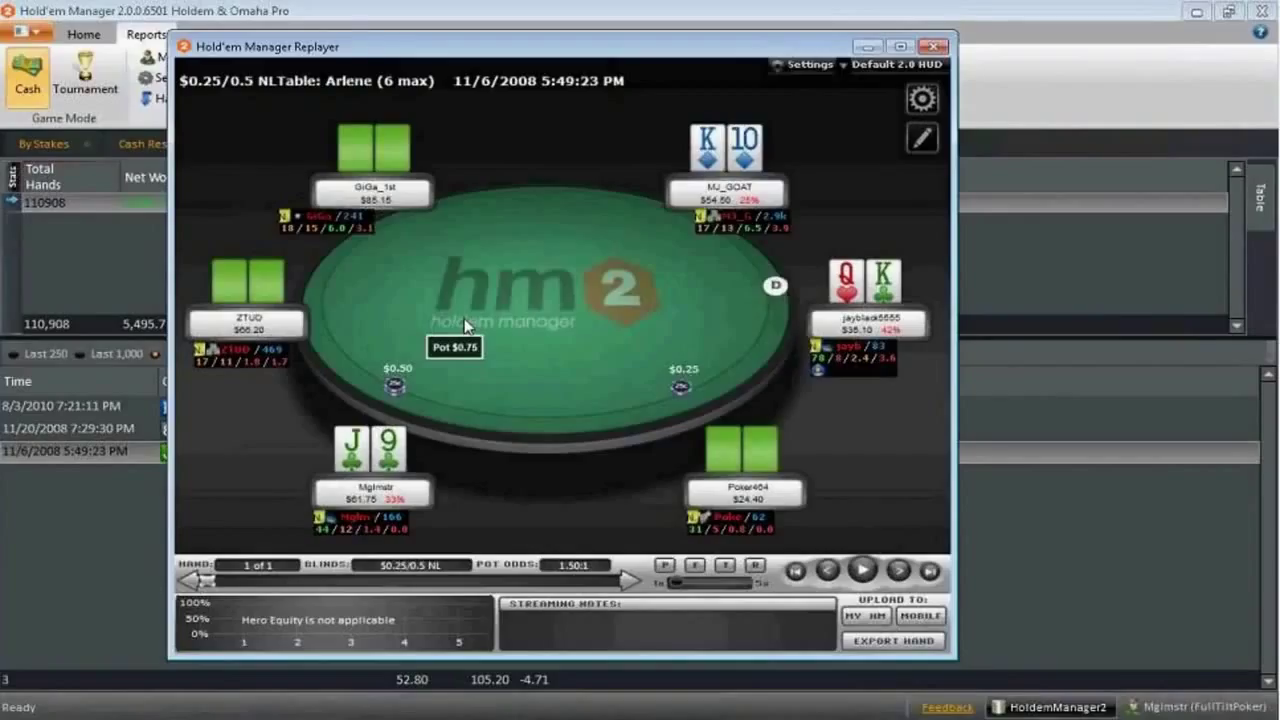
{"action": "left_click", "coordinate": [48, 632]}
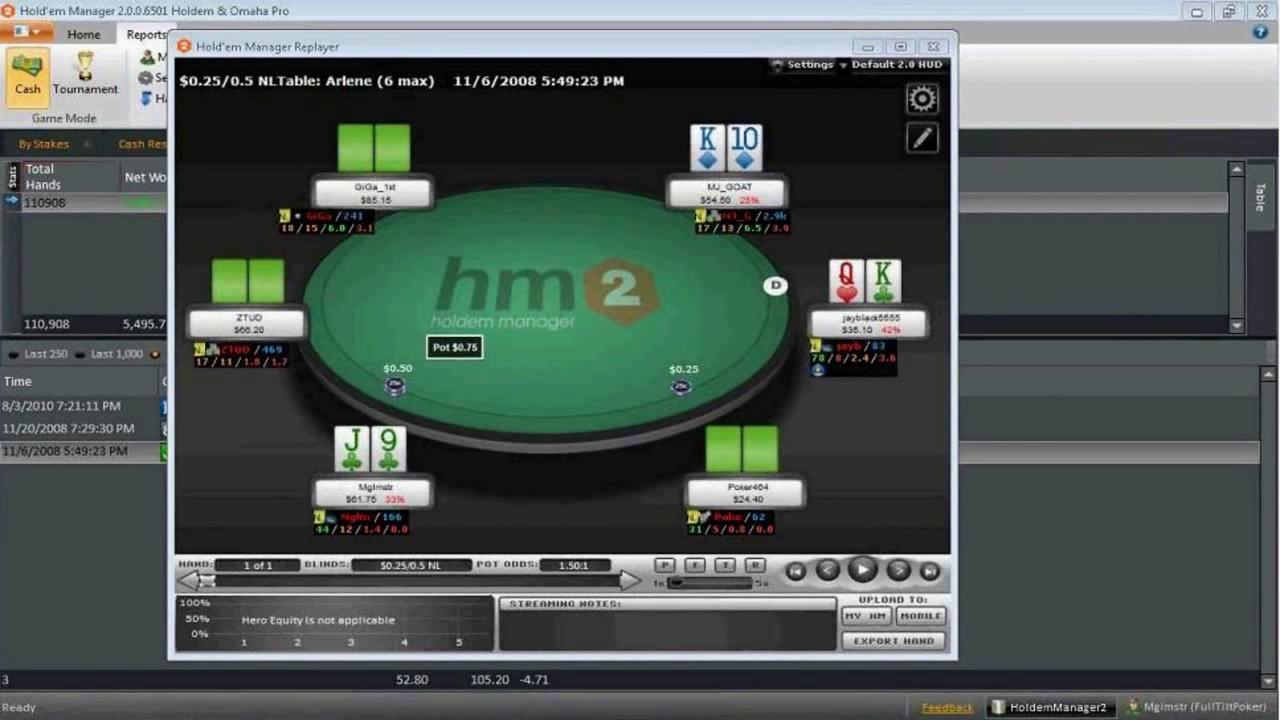
{"action": "left_click", "coordinate": [932, 46]}
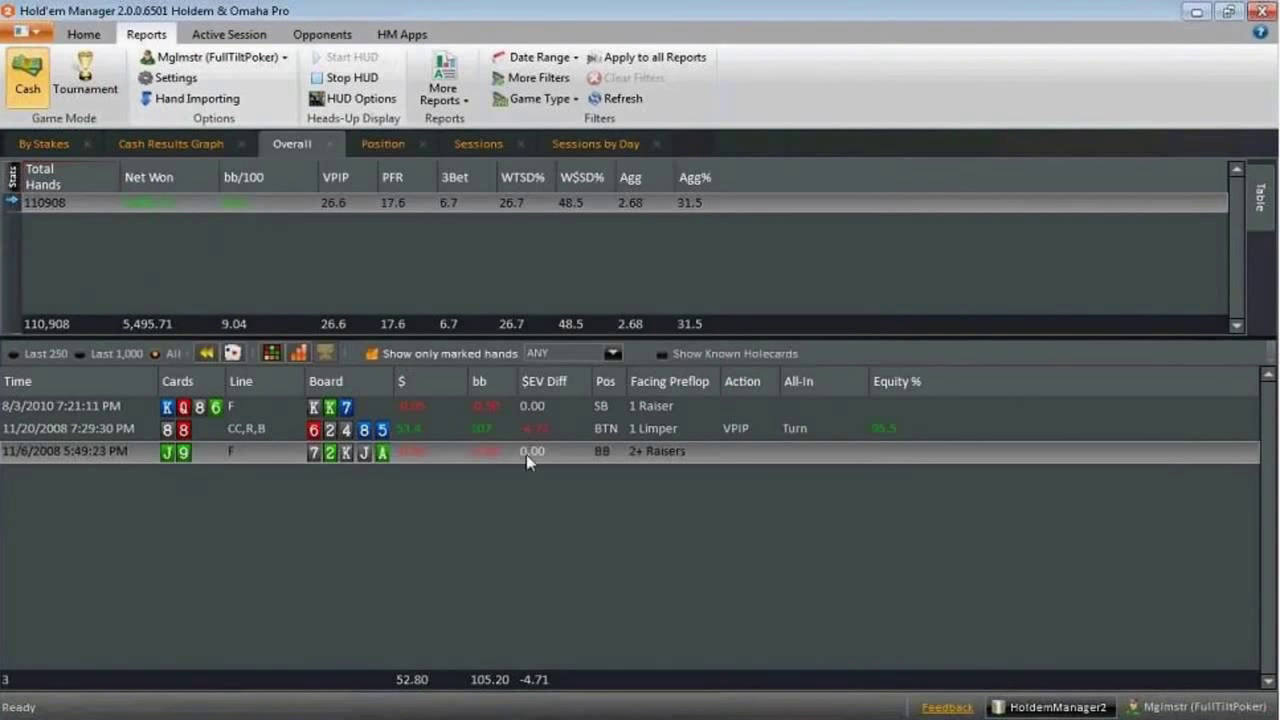
Turn off the marked-hands filter and, in the Position report, sort the hands by $ with the largest wins and losses first
{"action": "left_click", "coordinate": [370, 354]}
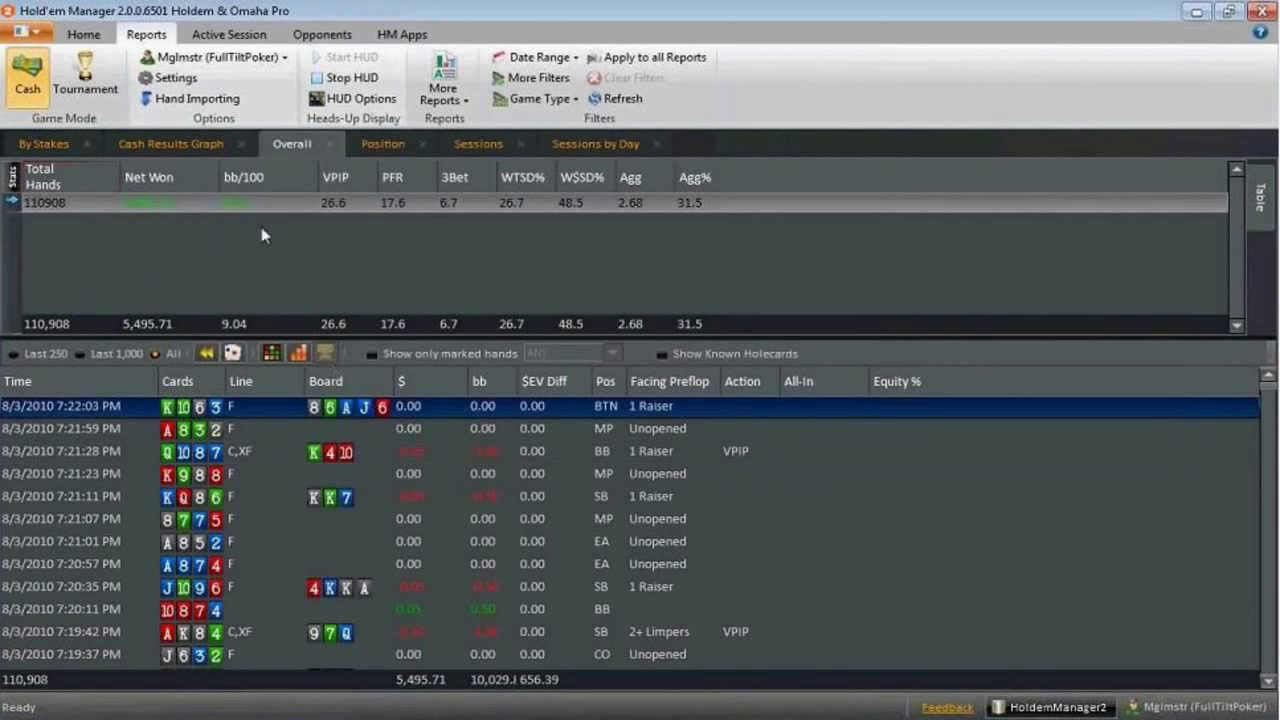
{"action": "left_click", "coordinate": [383, 143]}
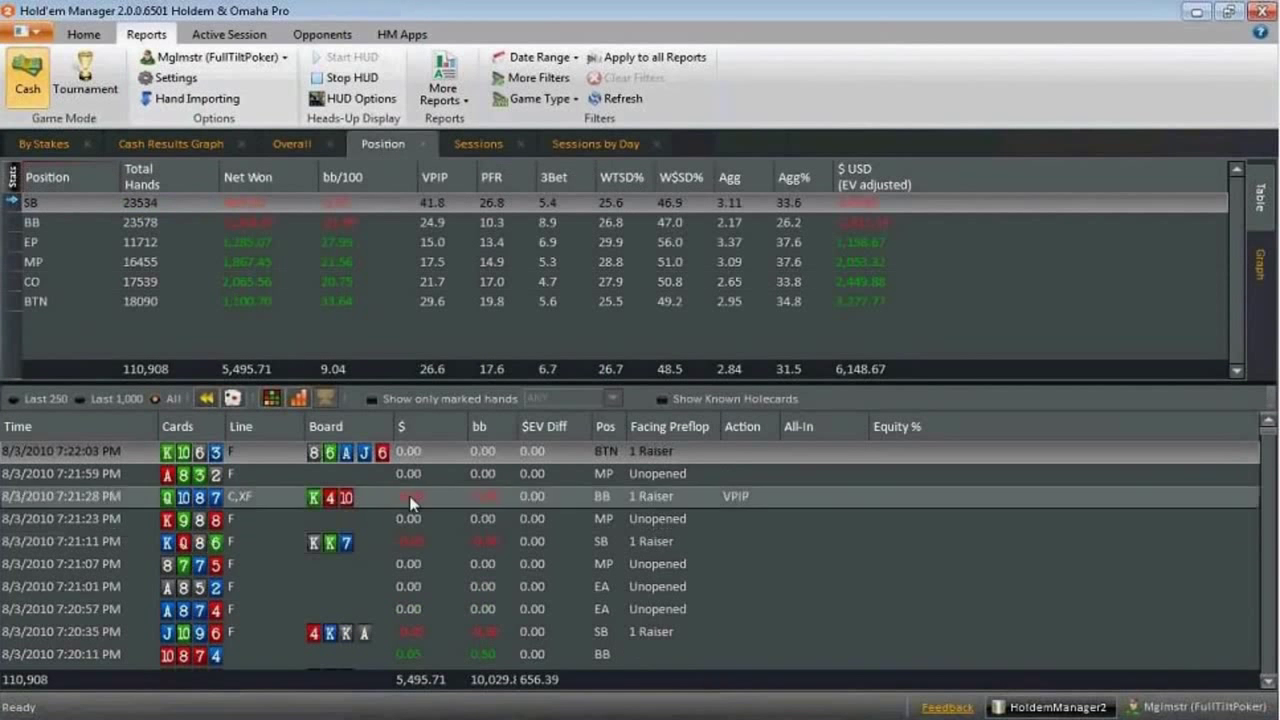
{"action": "left_click", "coordinate": [420, 432]}
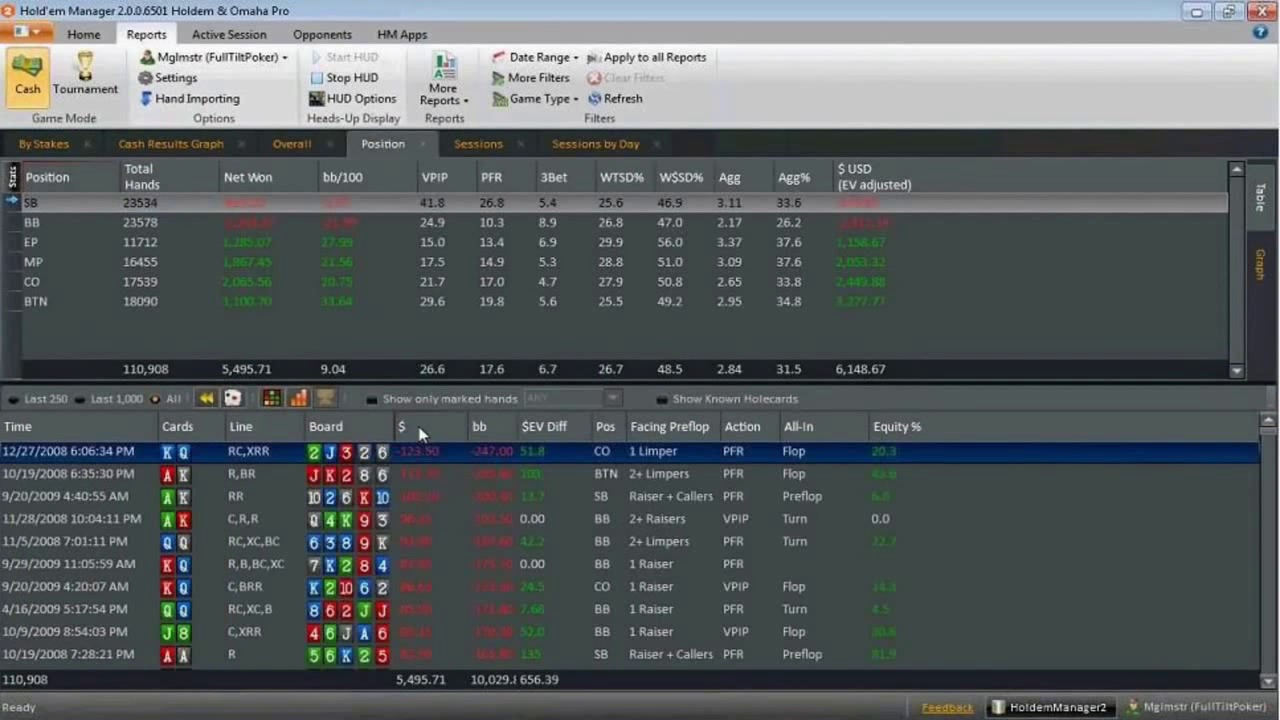
{"action": "left_click", "coordinate": [420, 432]}
{"action": "left_click", "coordinate": [420, 432]}
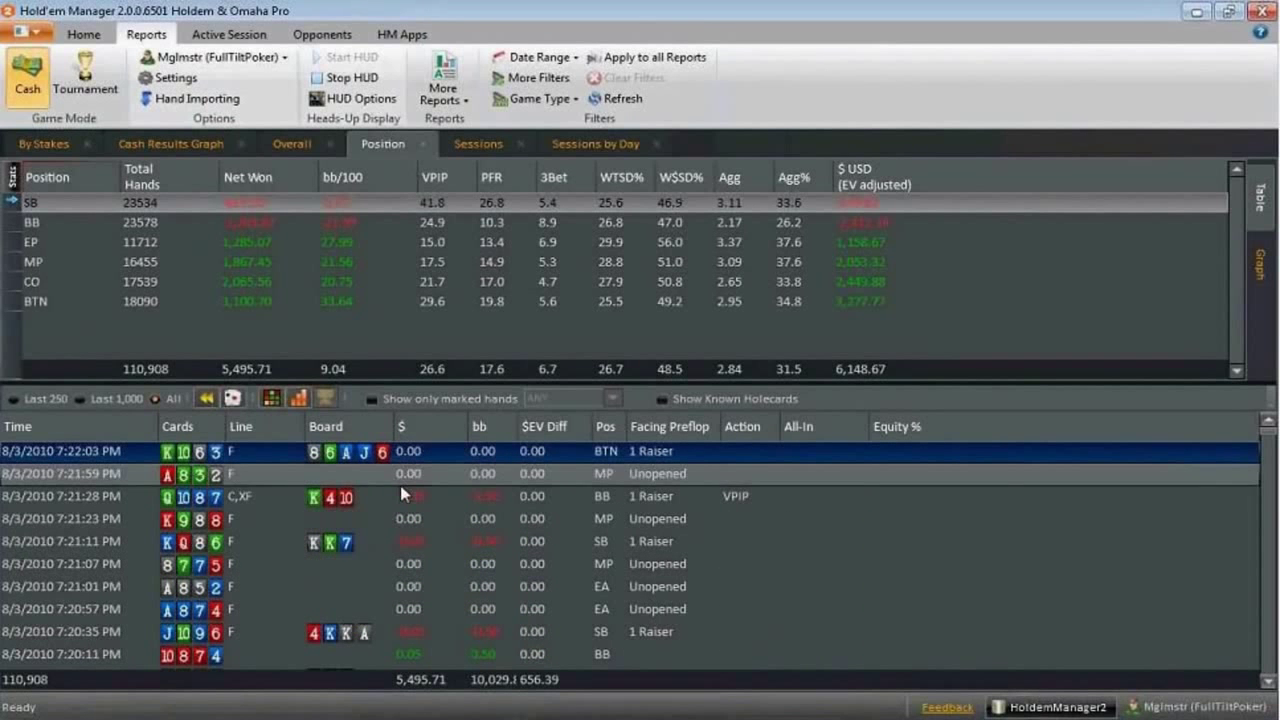
{"action": "left_click", "coordinate": [425, 426]}
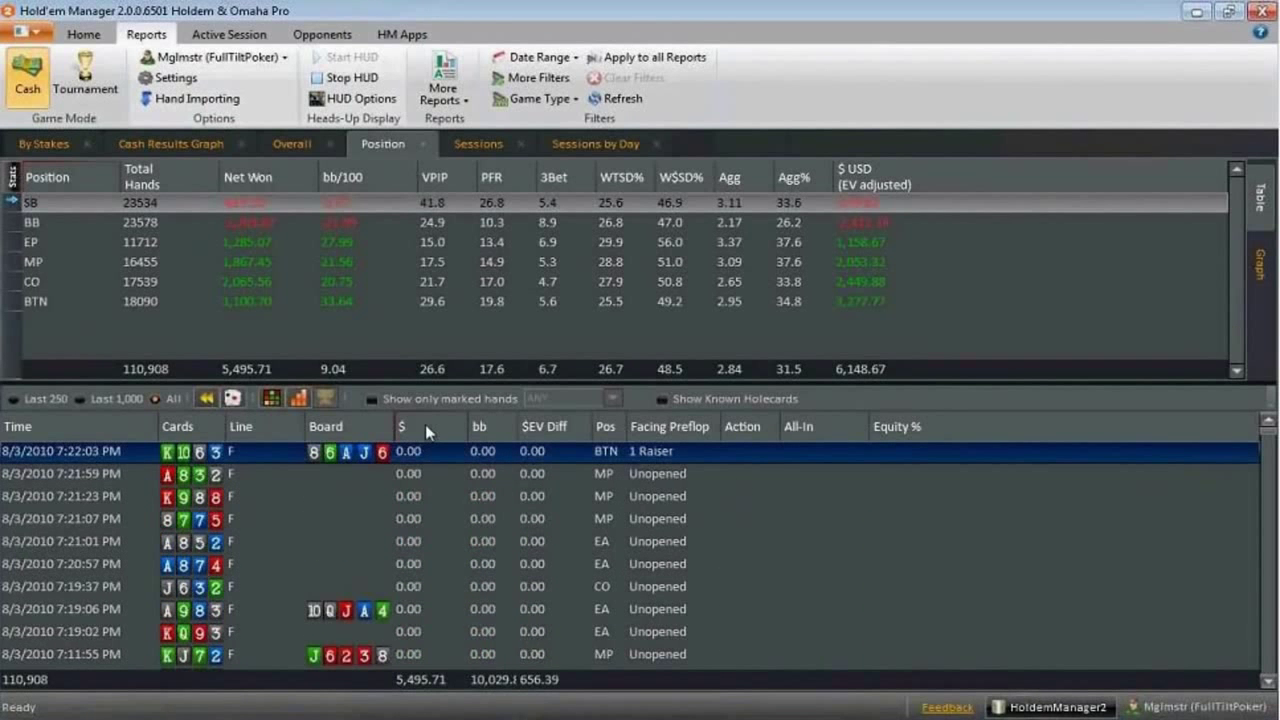
{"action": "left_click", "coordinate": [425, 426]}
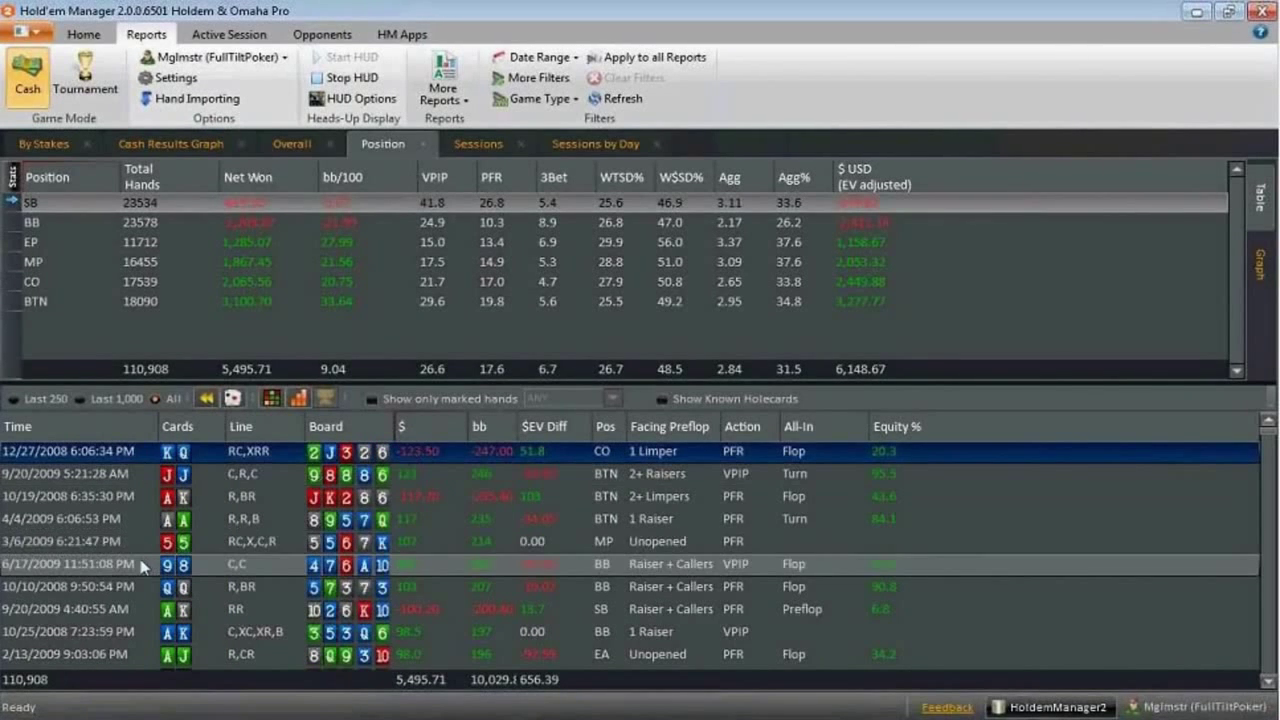
Replay the first eight sorted hands together, advance to the third hand, and close the replayer
{"action": "left_click", "coordinate": [93, 612], "text": "shift"}
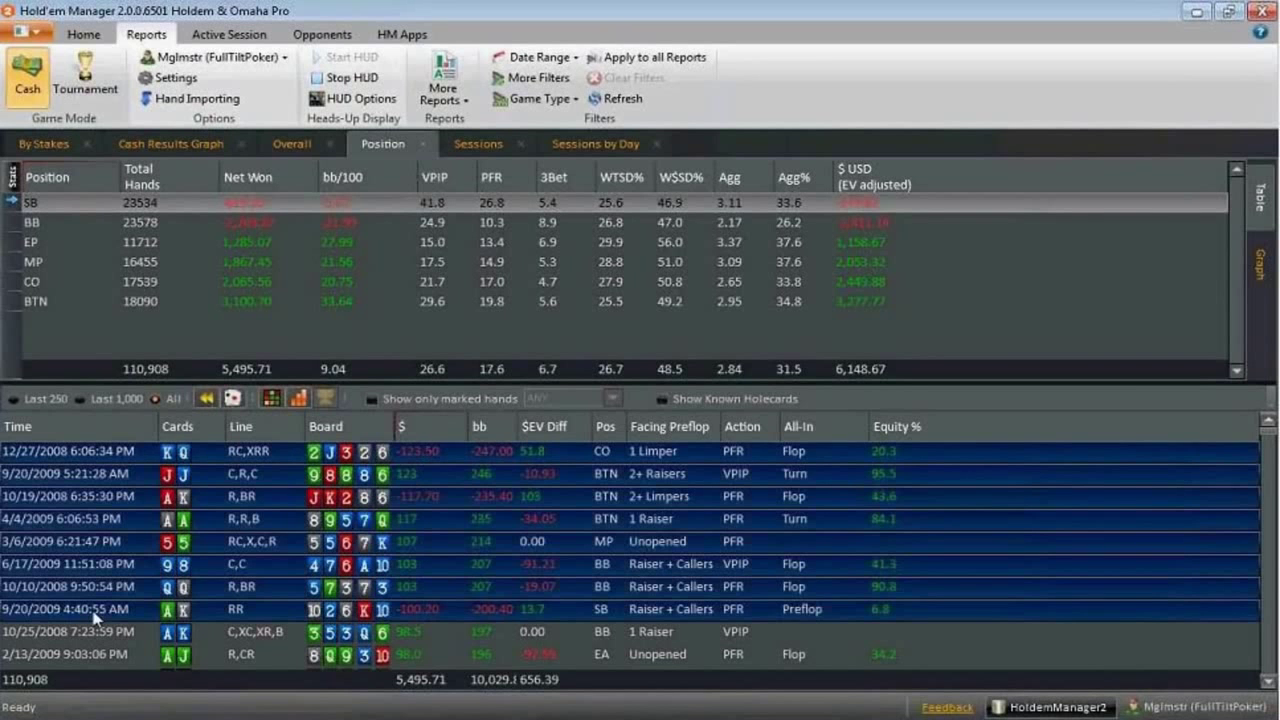
{"action": "right_click", "coordinate": [93, 617]}
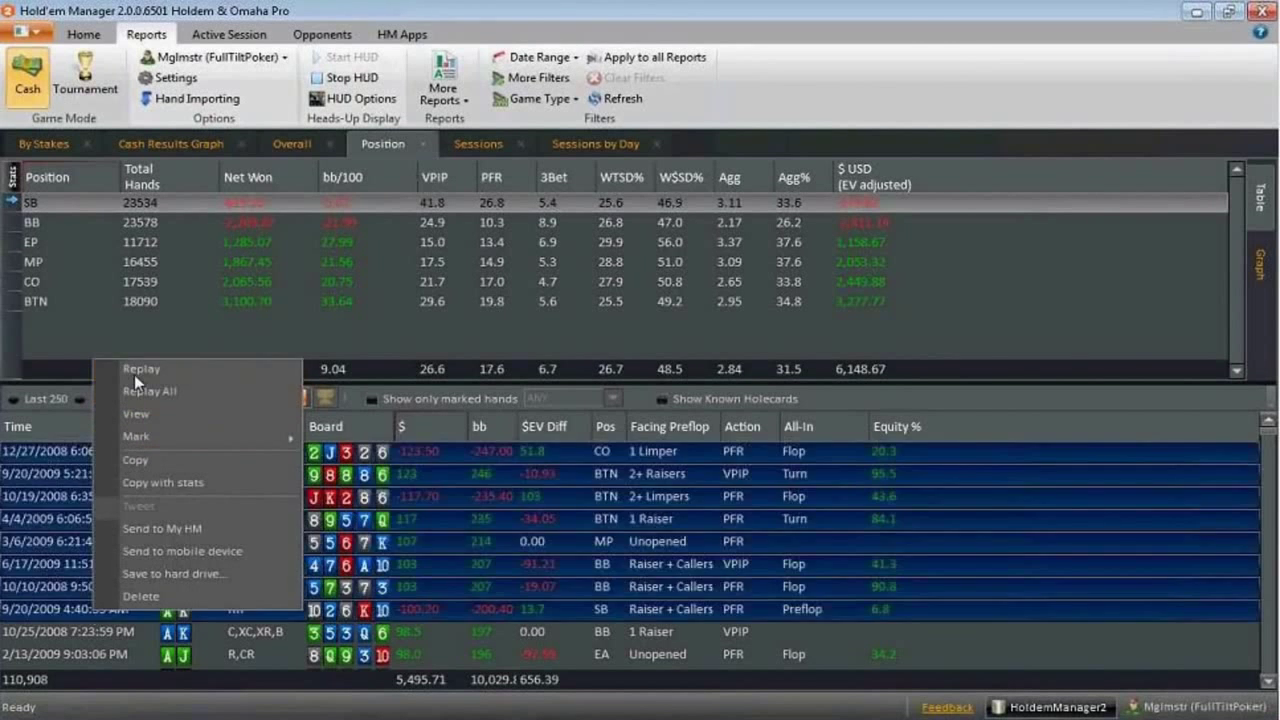
{"action": "left_click", "coordinate": [134, 374]}
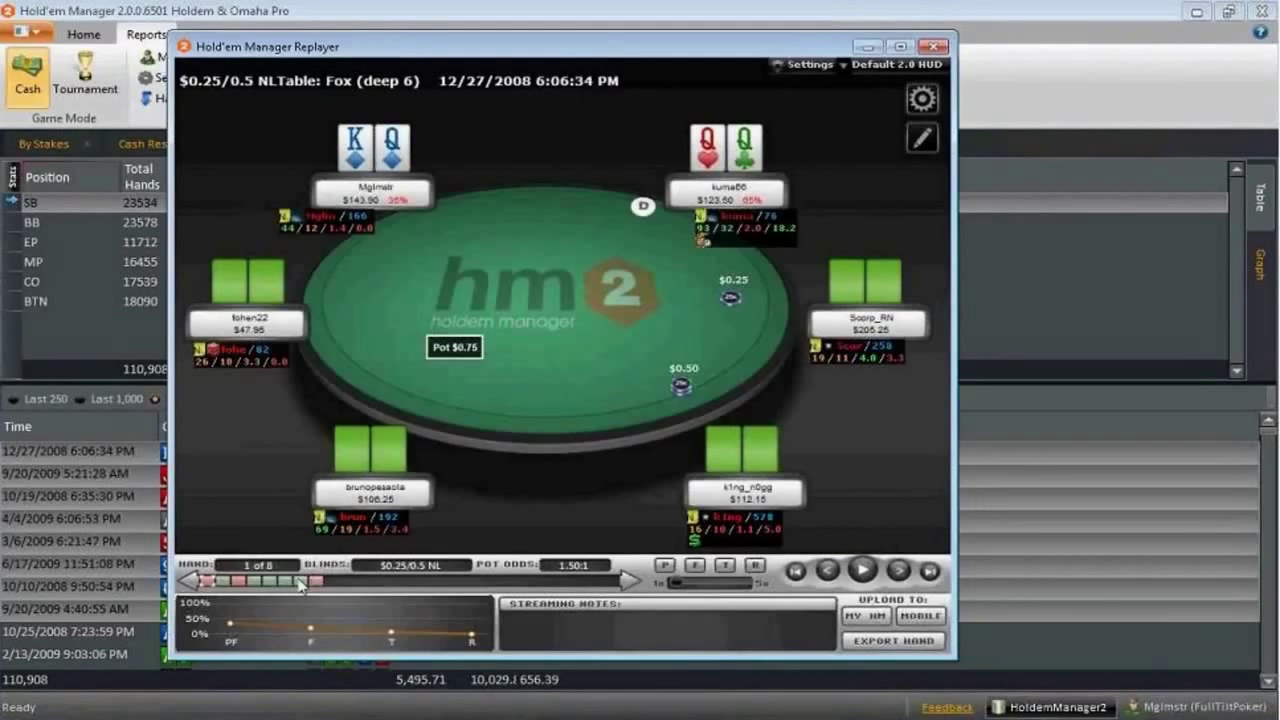
{"action": "scroll", "coordinate": [222, 588], "scroll_direction": "down", "scroll_amount": 1}
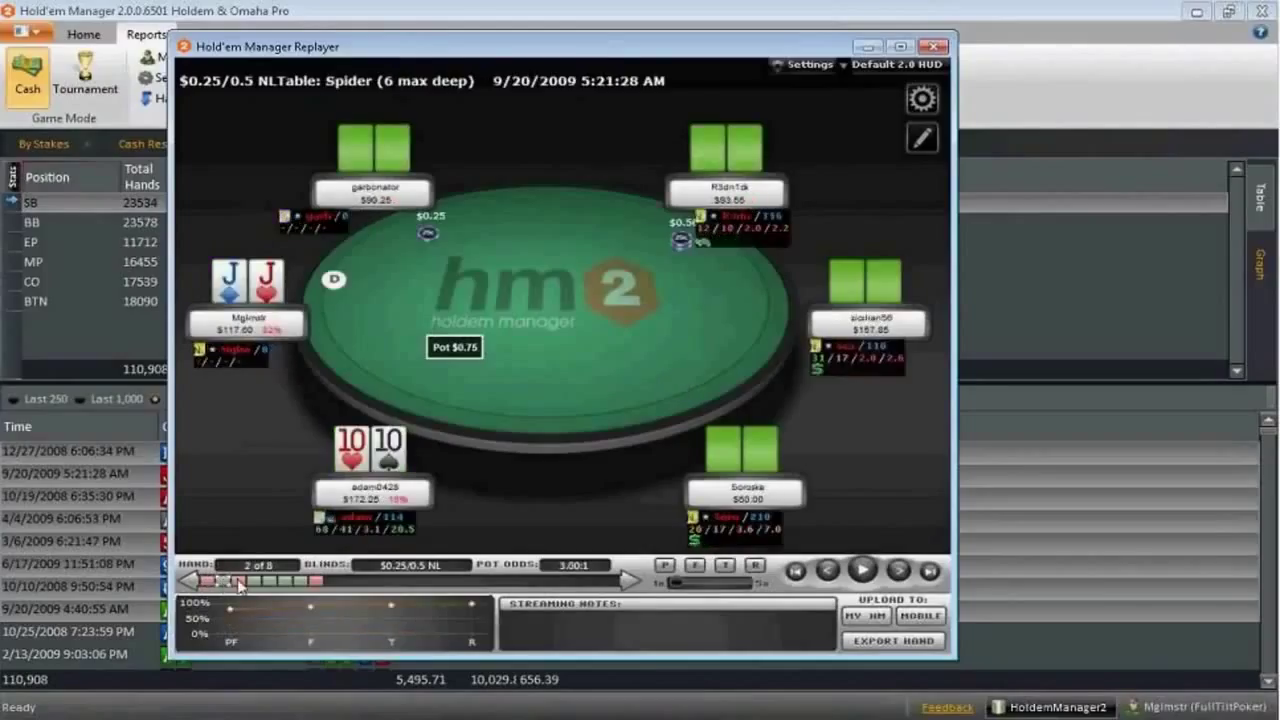
{"action": "scroll", "coordinate": [238, 585], "scroll_direction": "down", "scroll_amount": 1}
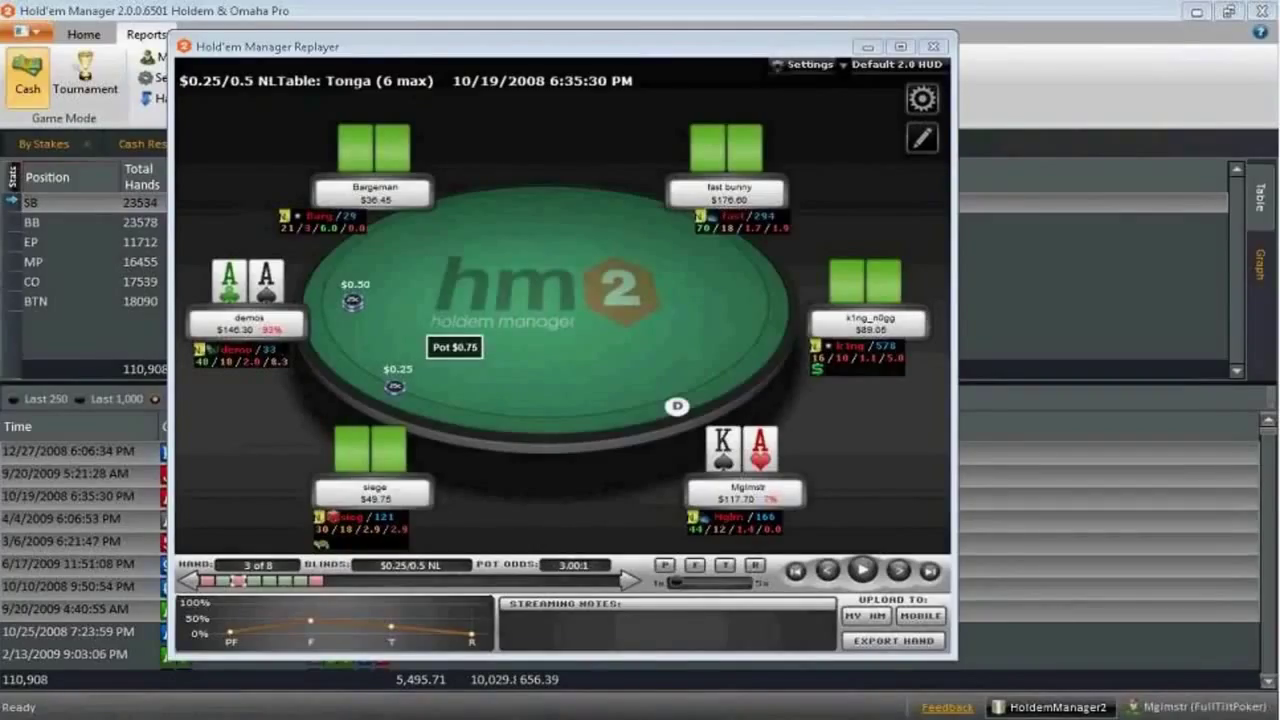
{"action": "left_click", "coordinate": [932, 46]}
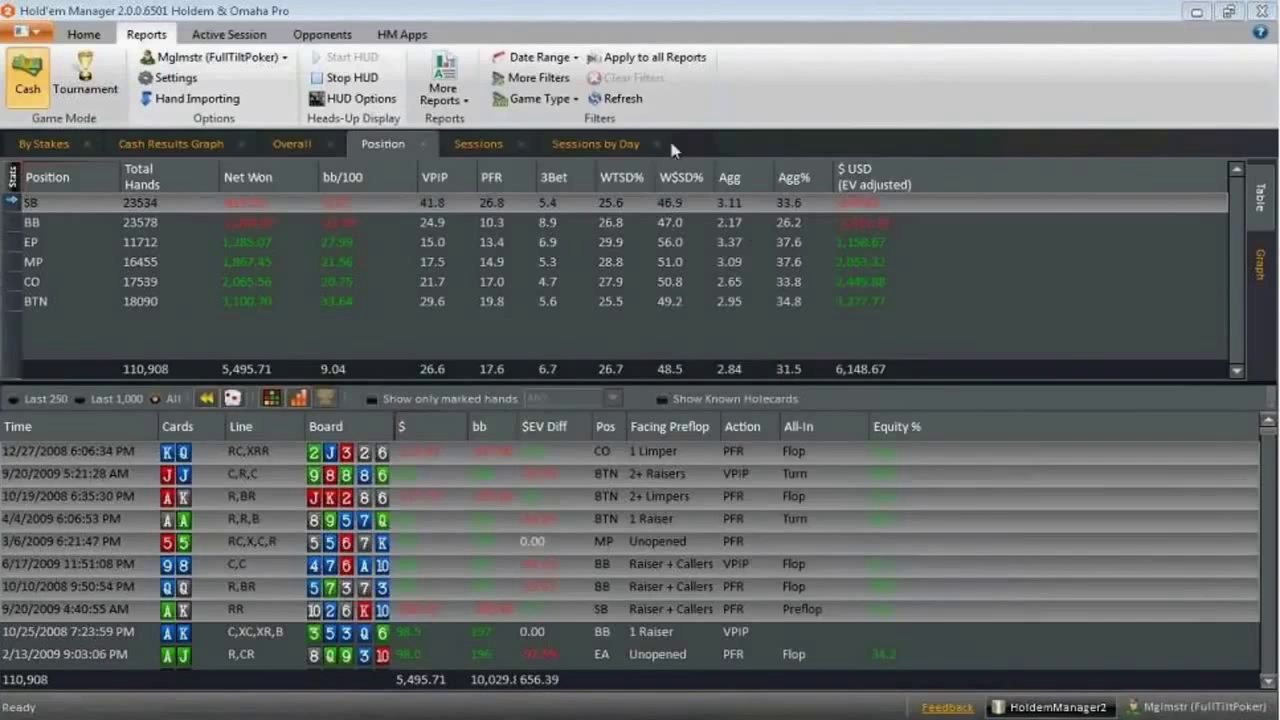
View the HUD options for the Default 2.0 HUD and close them without saving changes
{"action": "left_click", "coordinate": [348, 98]}
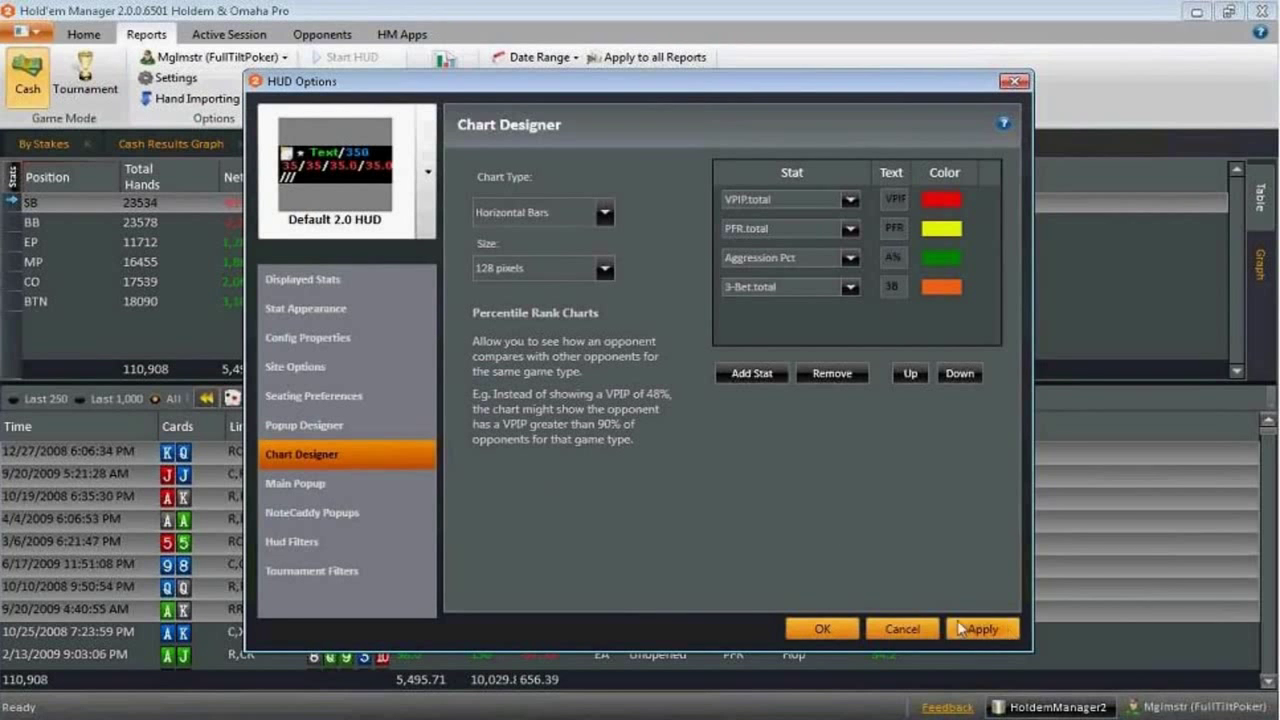
{"action": "left_click", "coordinate": [900, 628]}
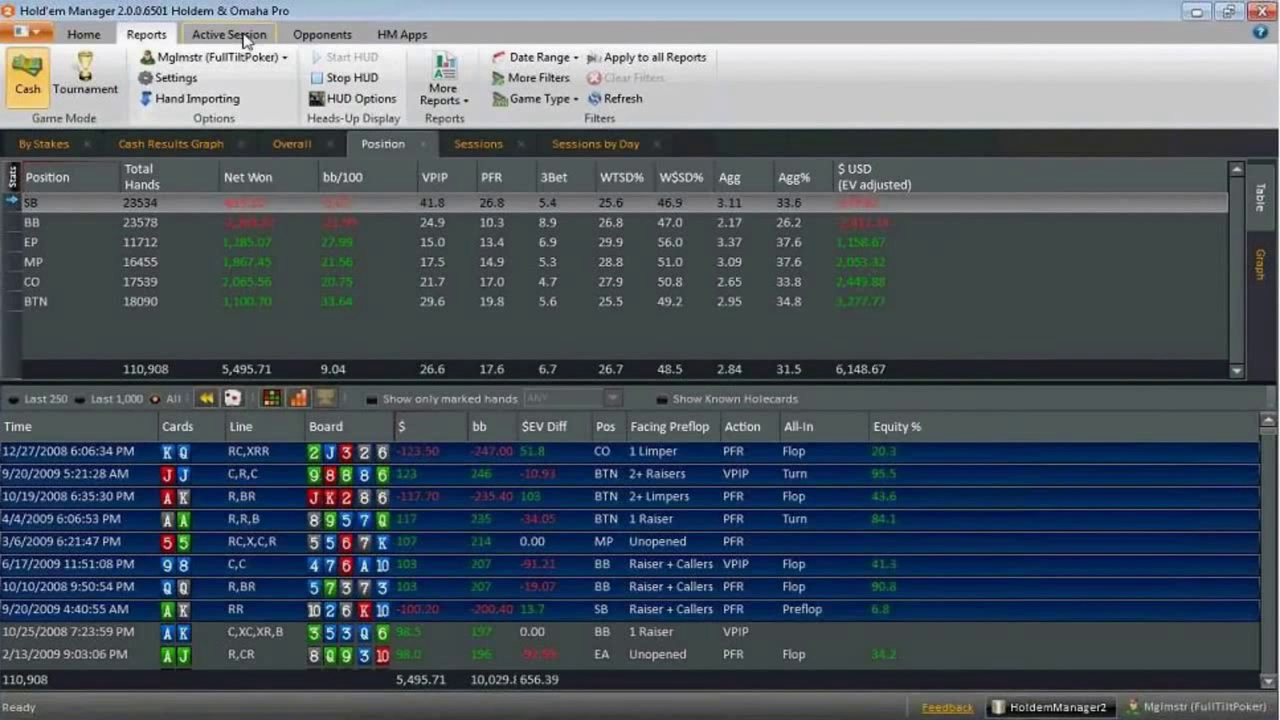
Show the active session's hands as a graph and limit it to hands over 20 bb's
{"action": "left_click", "coordinate": [245, 38]}
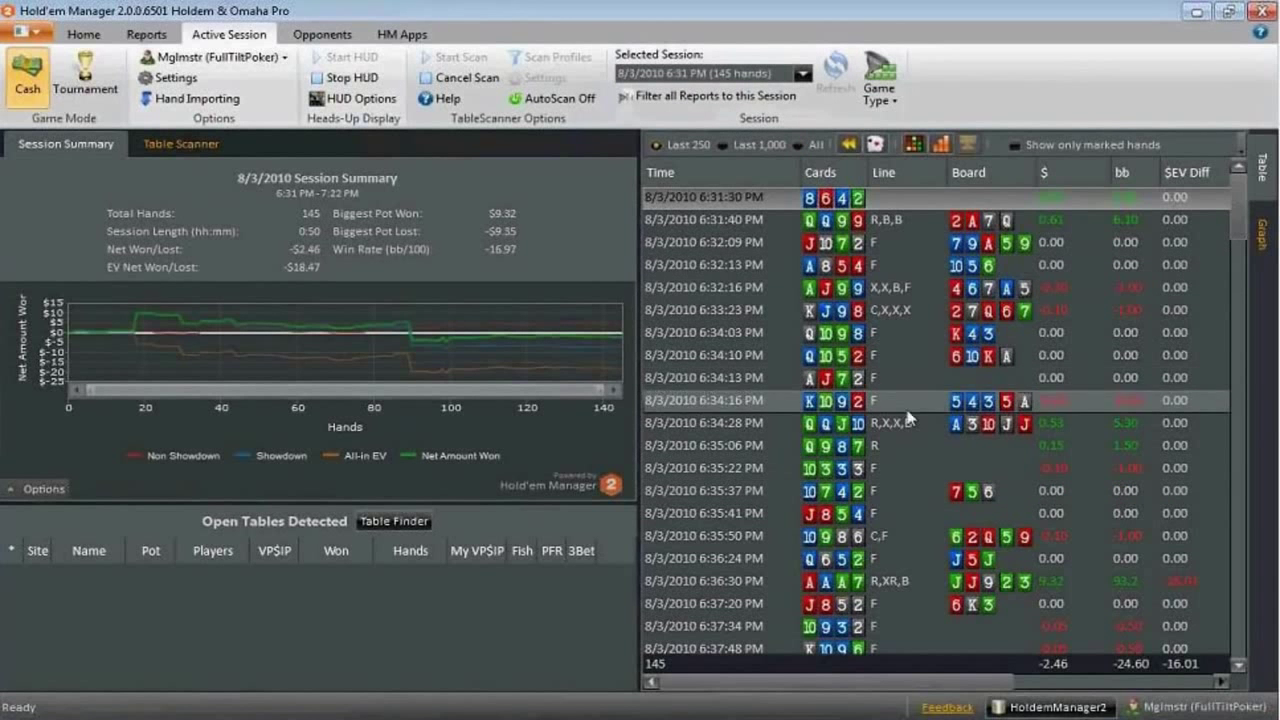
{"action": "left_click", "coordinate": [1265, 238]}
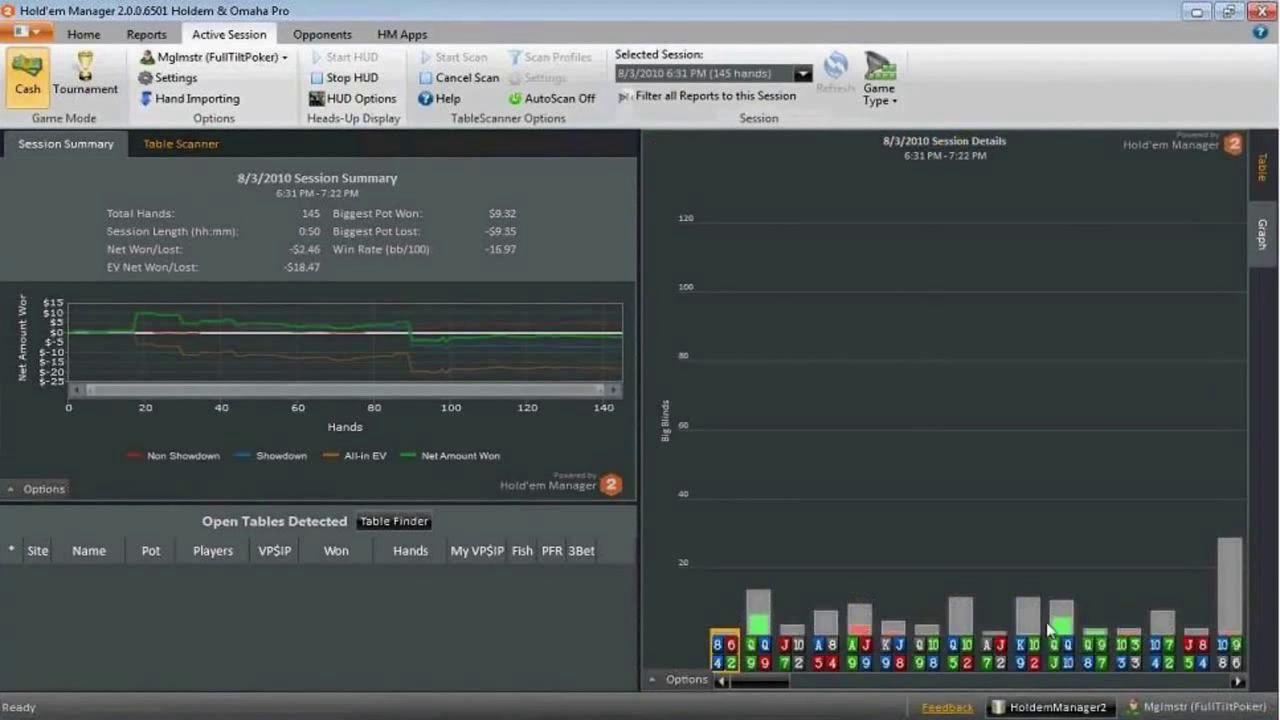
{"action": "left_click_drag", "start_coordinate": [768, 681], "coordinate": [726, 684]}
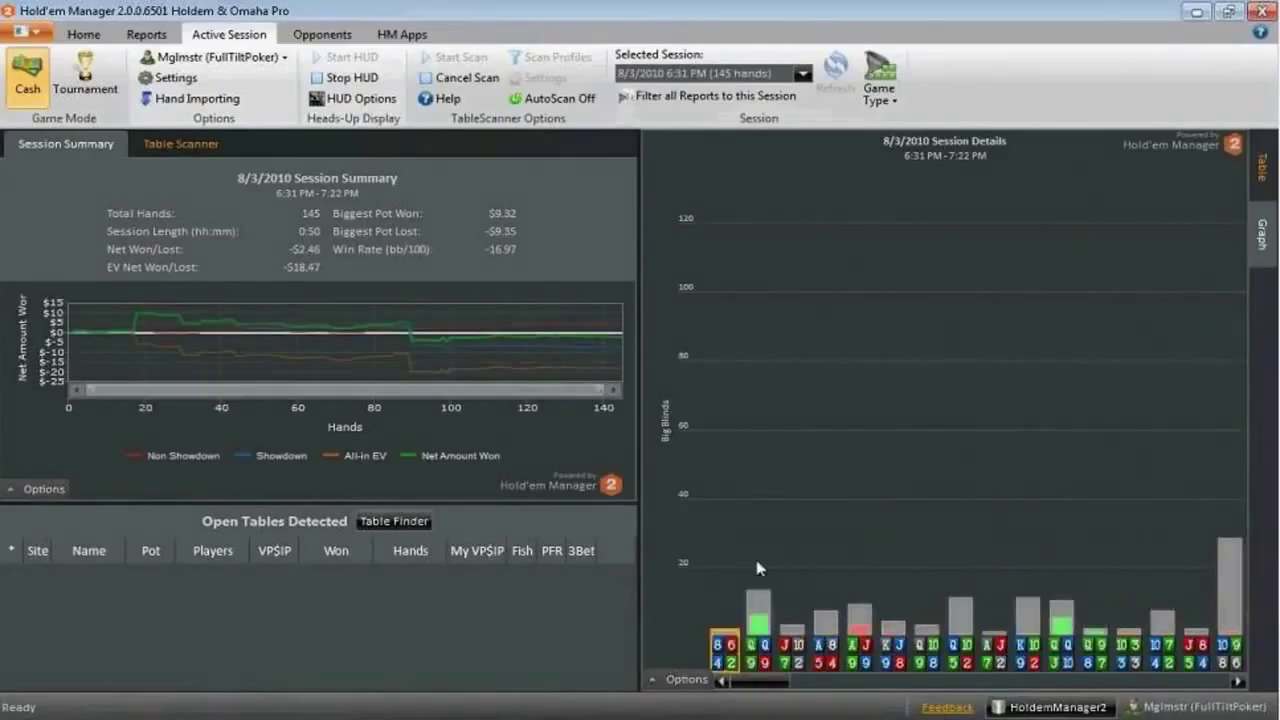
{"action": "left_click", "coordinate": [653, 681]}
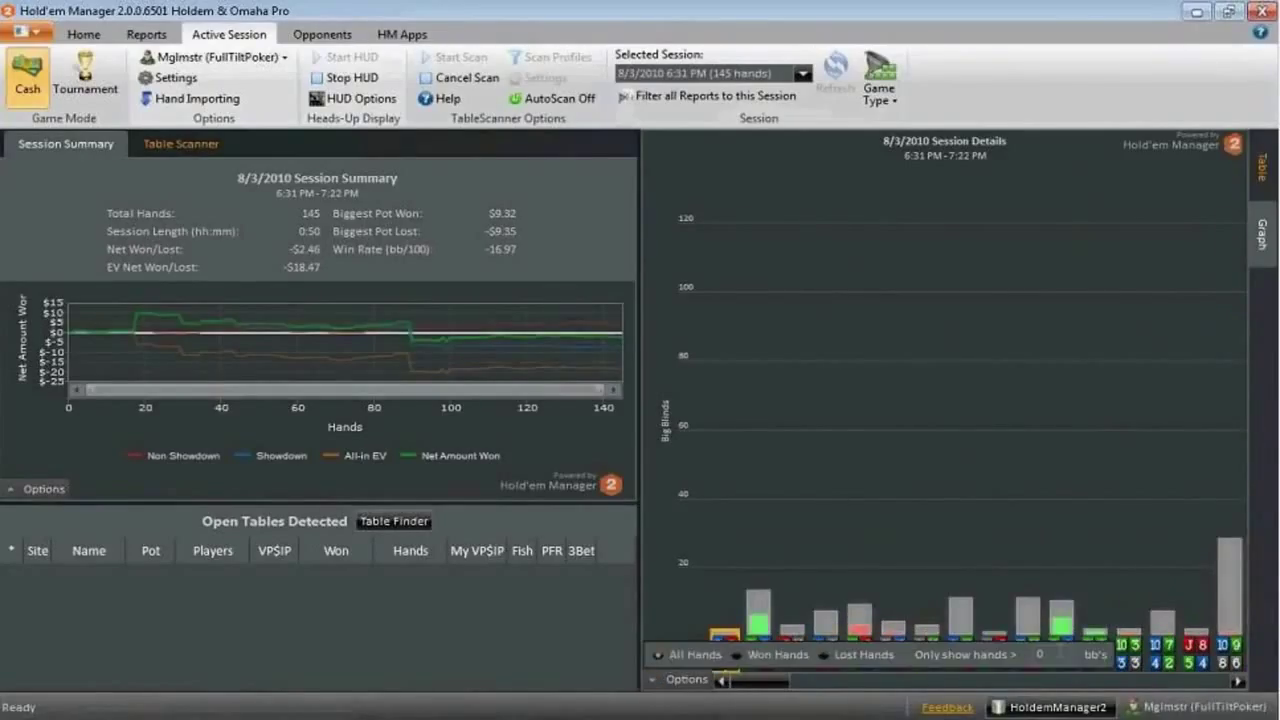
{"action": "left_click", "coordinate": [1049, 656]}
{"action": "type", "text": "20"}
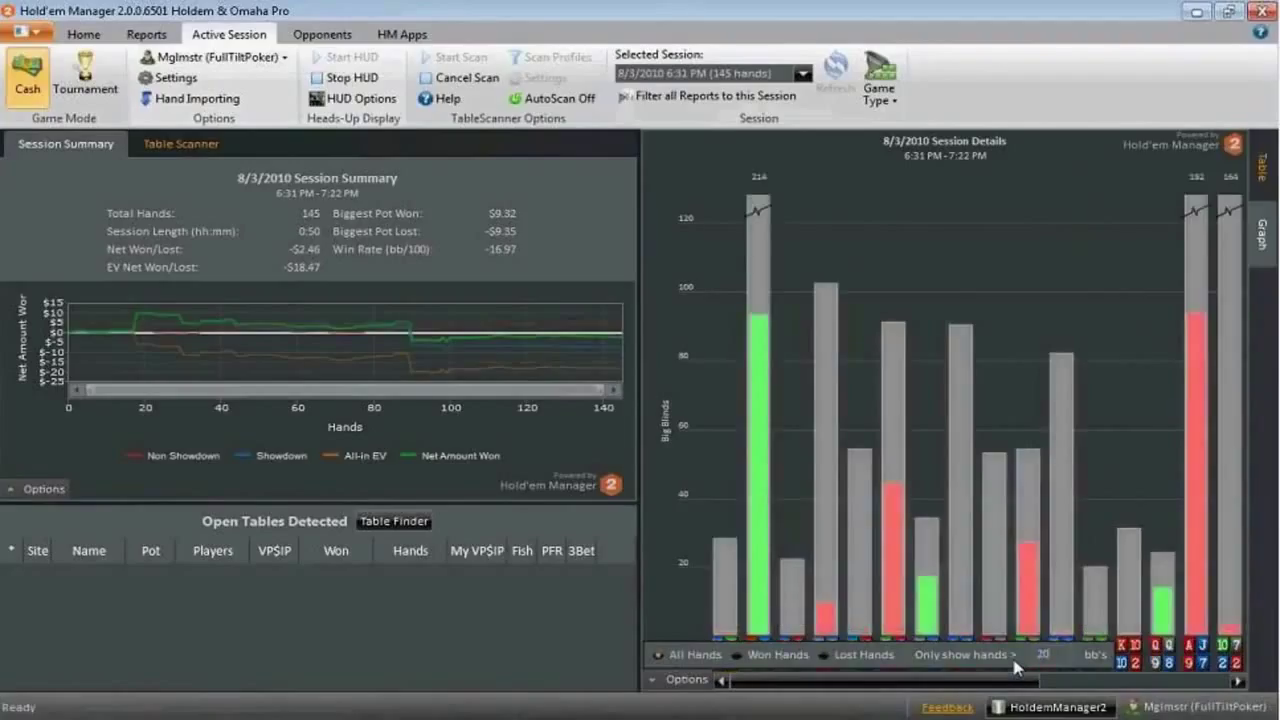
{"action": "left_click", "coordinate": [652, 680]}
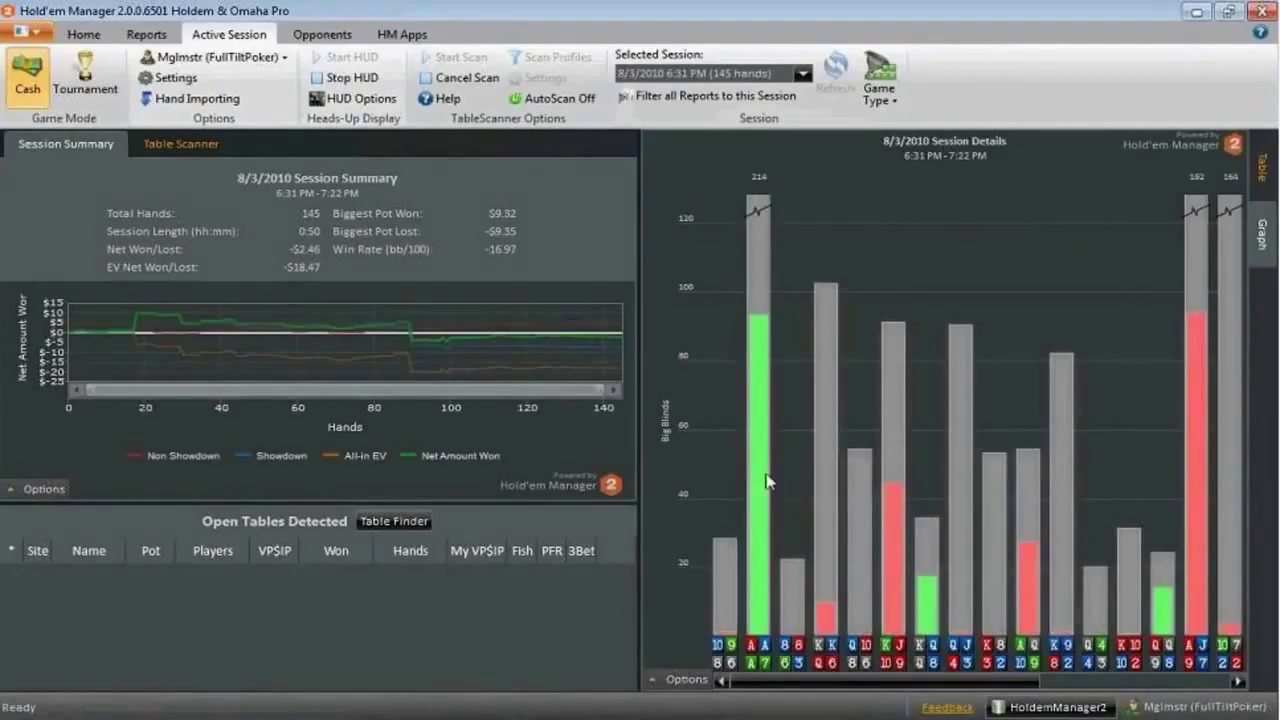
Examine individual hand bars in the session details graph for net won and final pot size
{"action": "mouse_move", "coordinate": [765, 481]}
{"action": "mouse_move", "coordinate": [833, 316]}
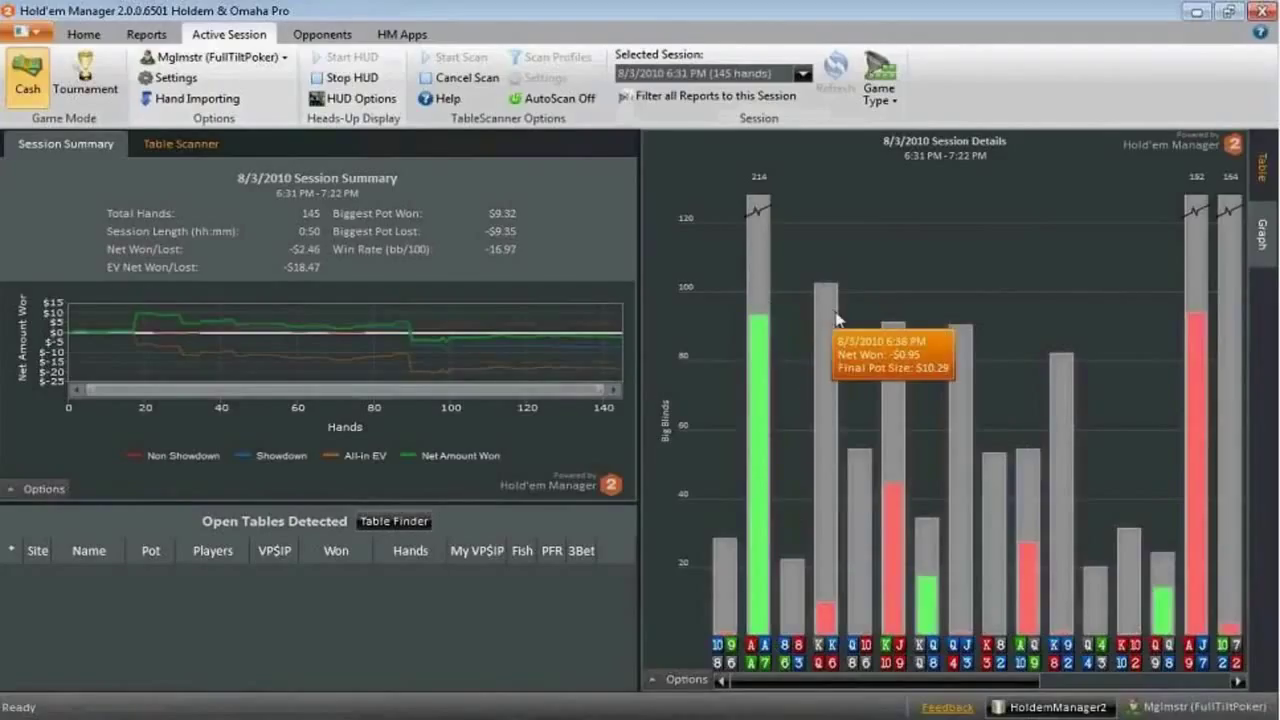
{"action": "mouse_move", "coordinate": [758, 342]}
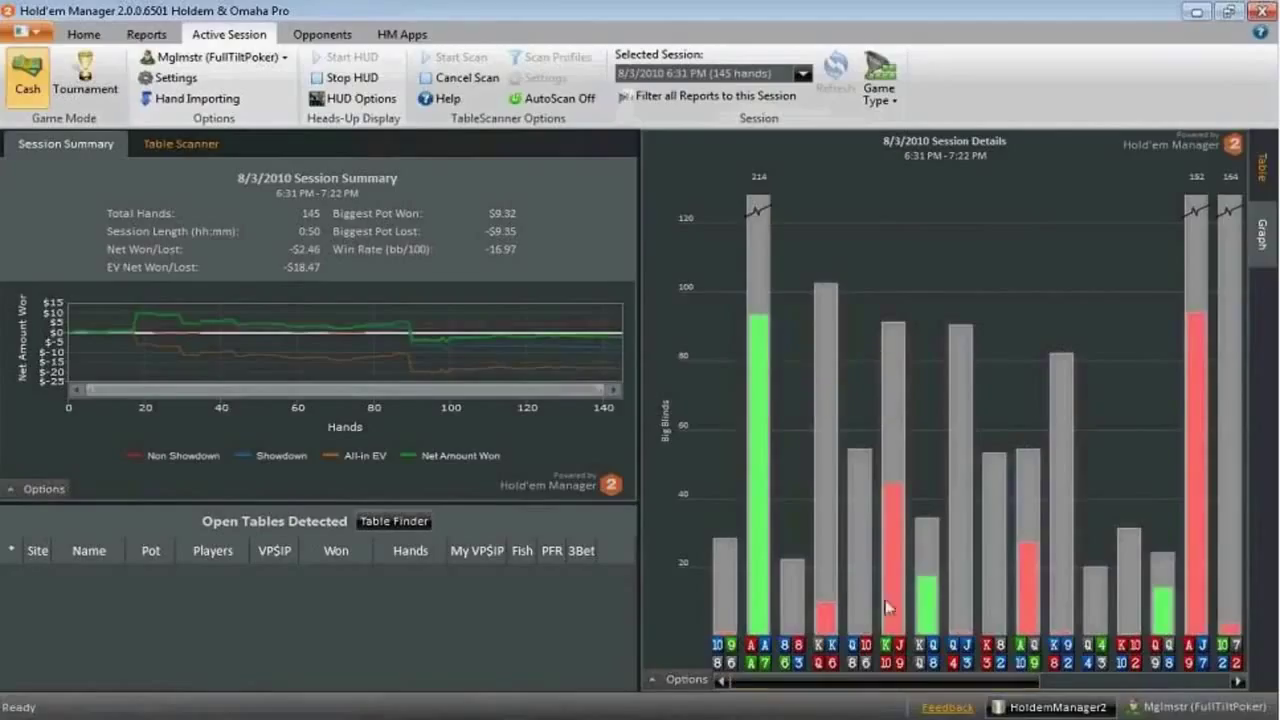
{"action": "mouse_move", "coordinate": [965, 645]}
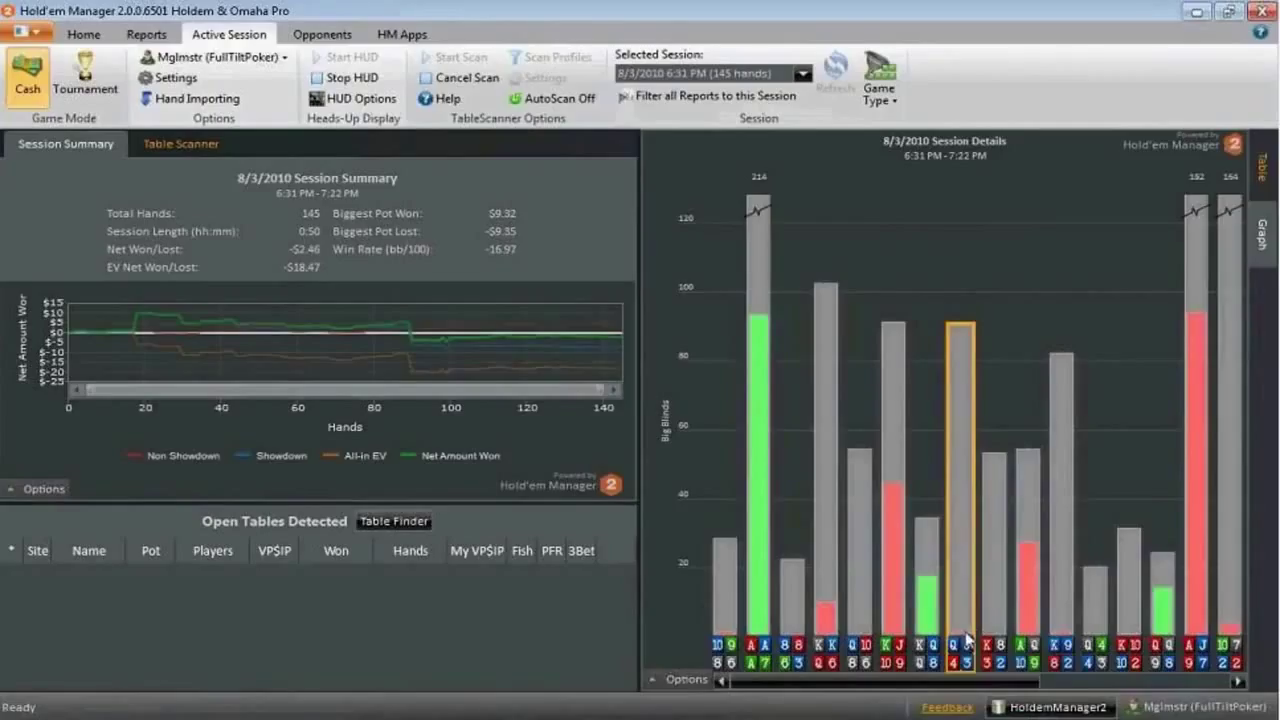